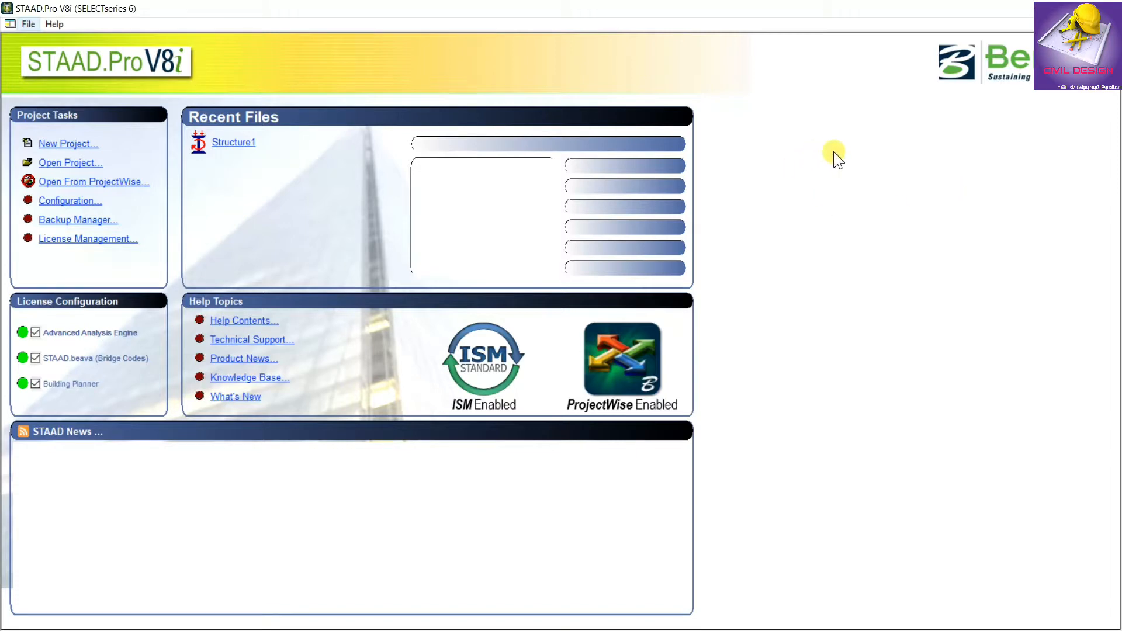
Start a new Space model with file name TEST, located on the Desktop, keeping metre and kilonewton units.
left_click(56, 144)
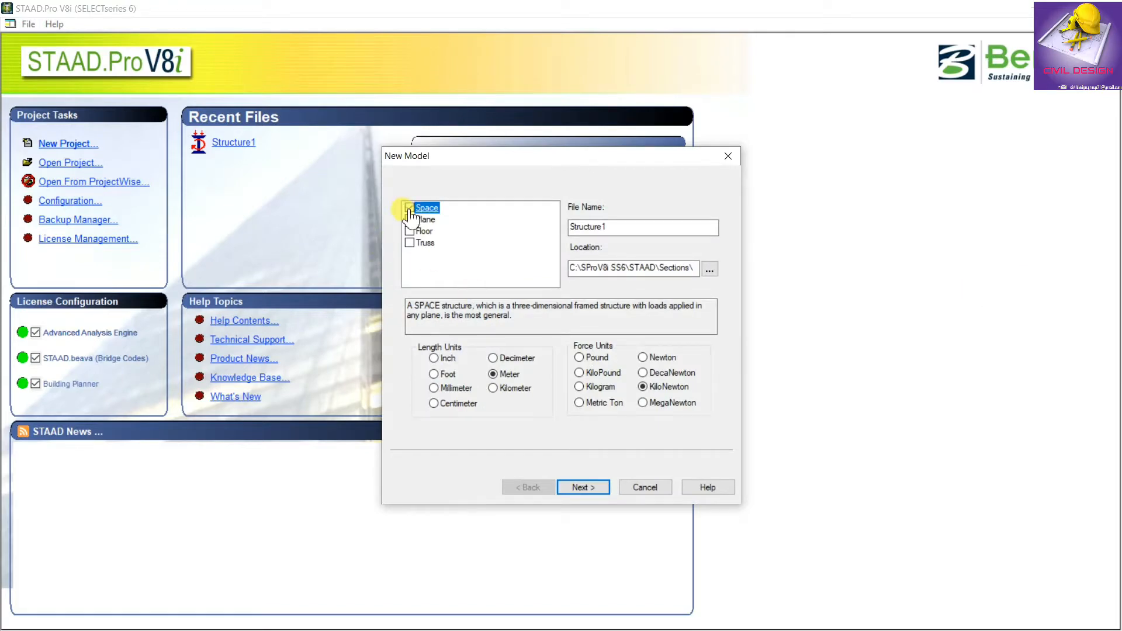
left_click_drag(491, 153, 471, 141)
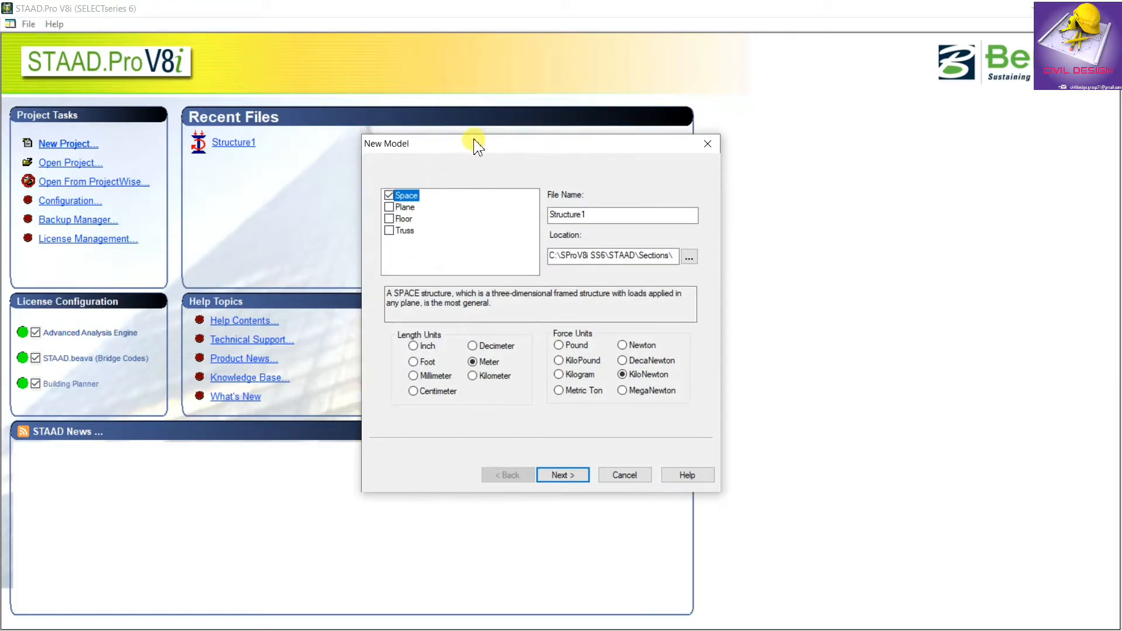
left_click_drag(623, 215, 542, 211)
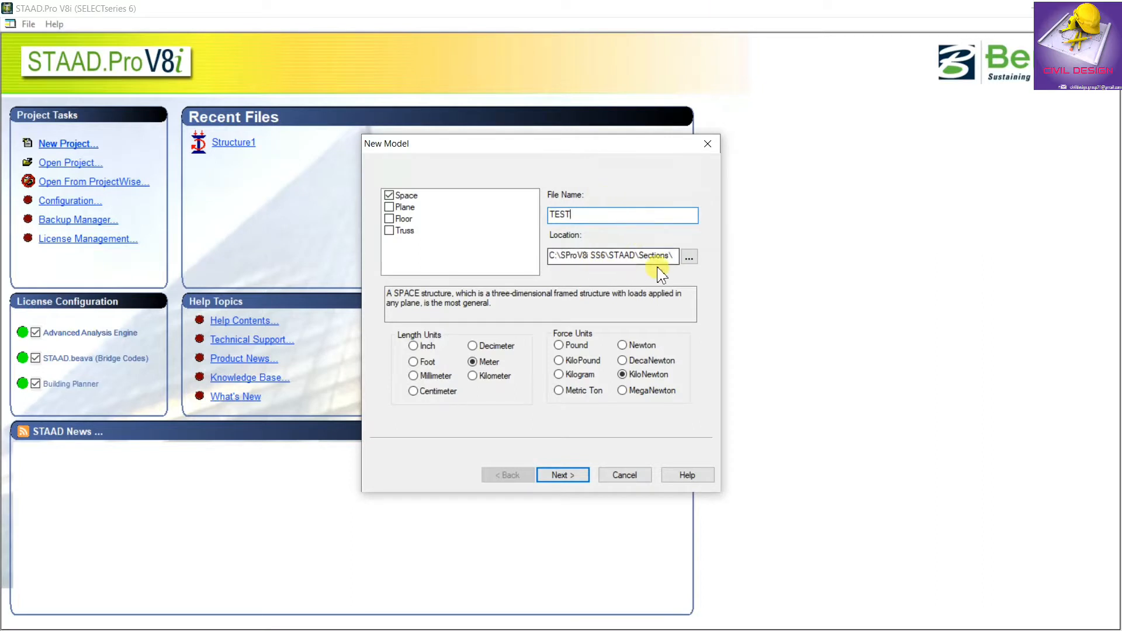
left_click(690, 257)
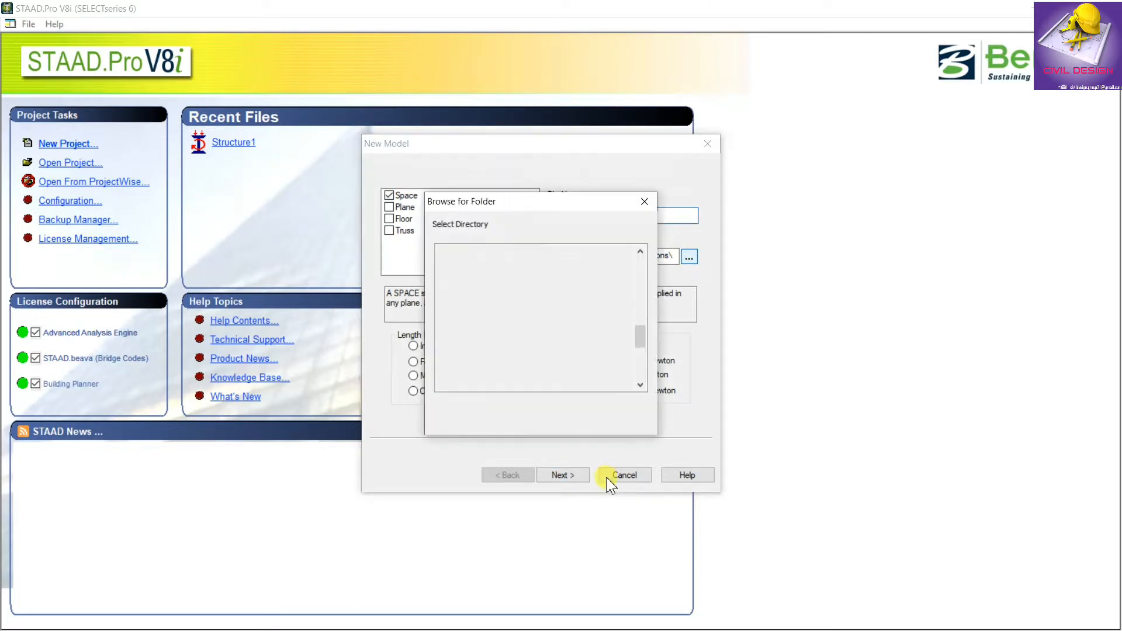
scroll(542, 331, "up", 1)
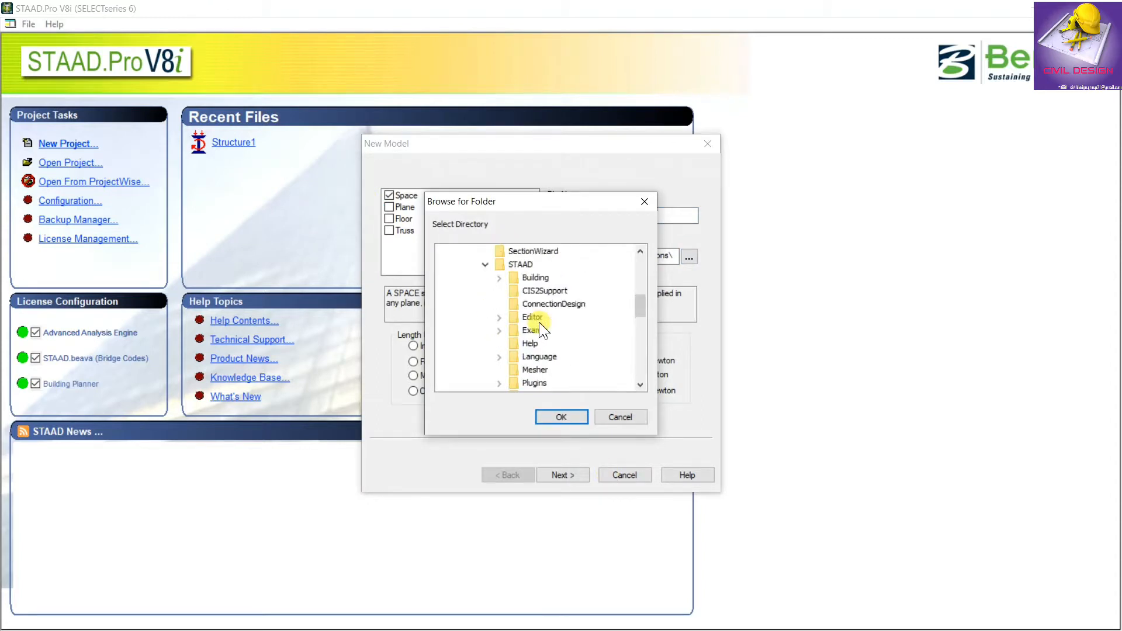
scroll(540, 331, "up", 10)
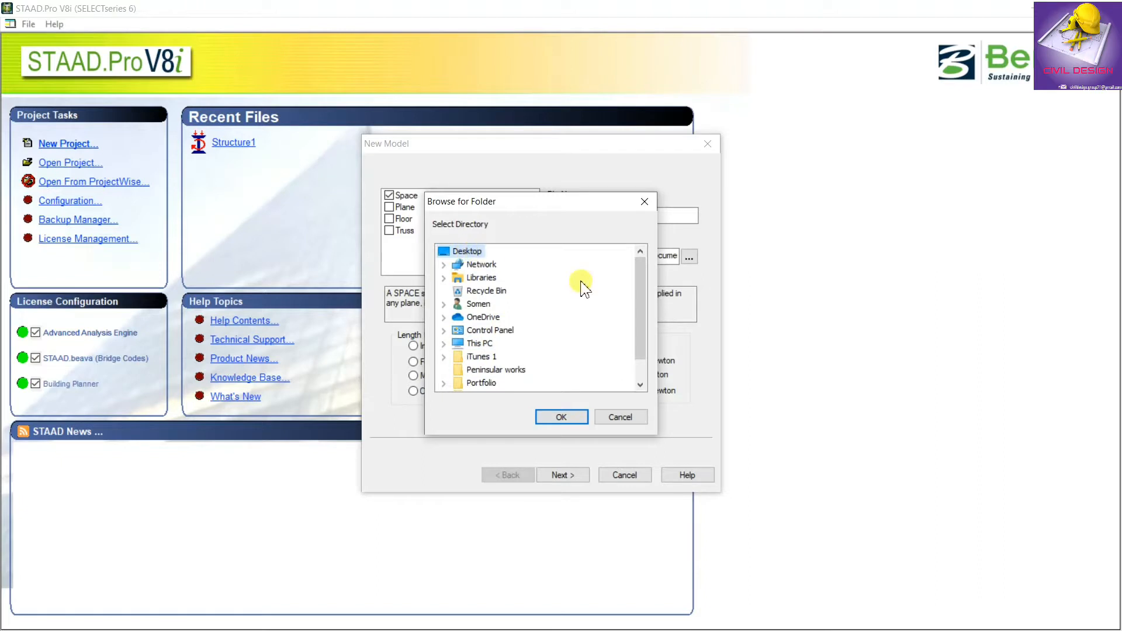
left_click(561, 416)
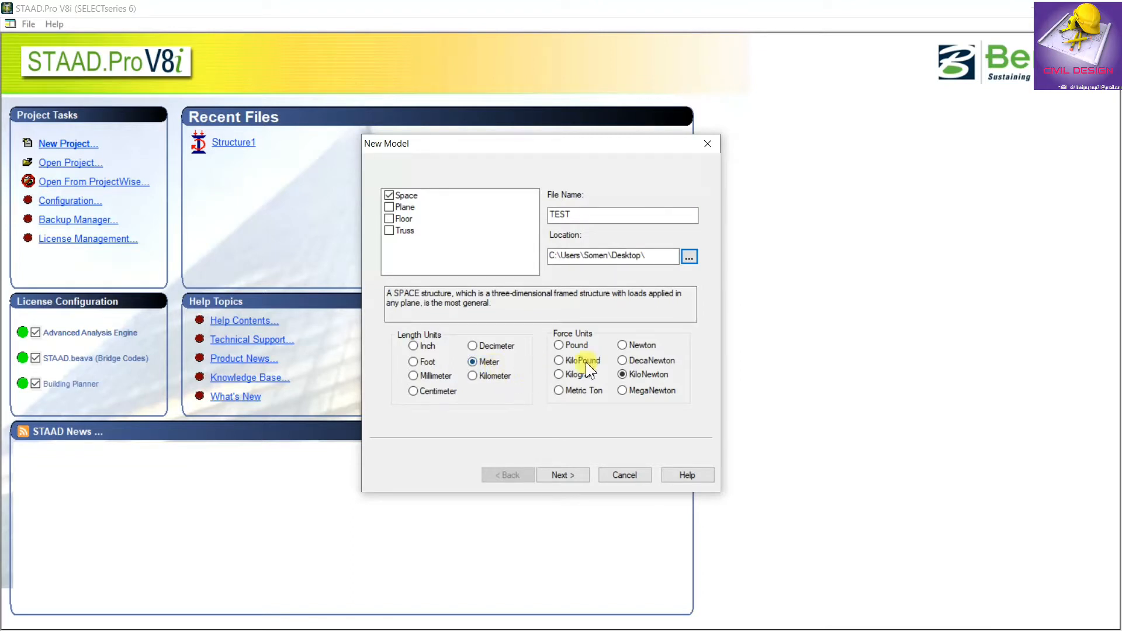
Finish creating the project with the Add Beam starting option and dismiss the Snap Node/Beam grid.
left_click(563, 475)
left_click(424, 177)
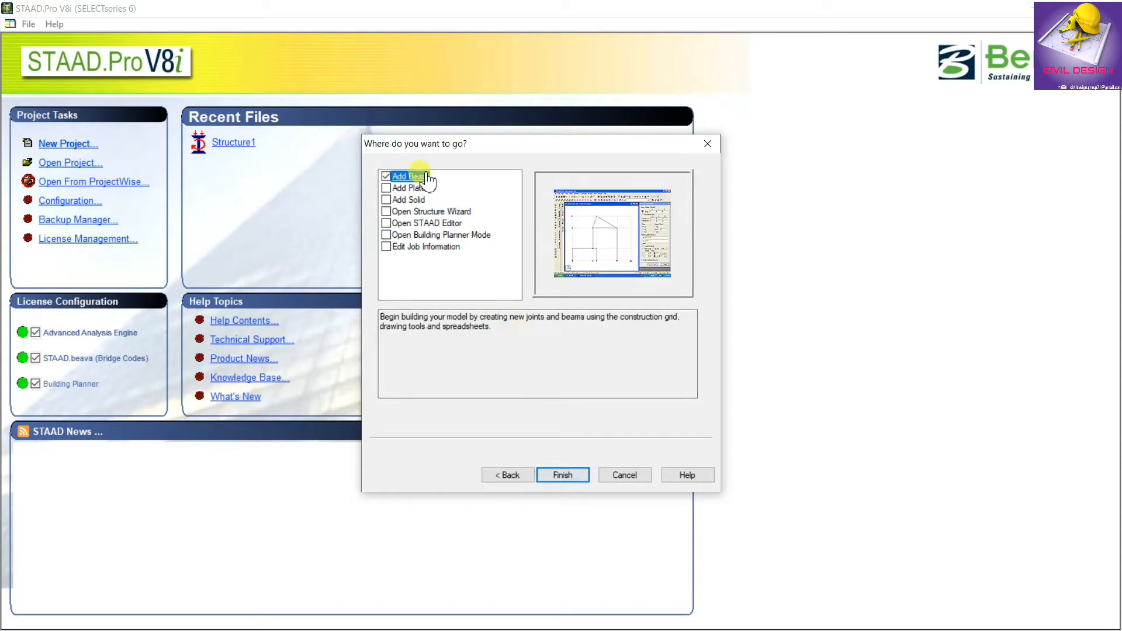
left_click(564, 476)
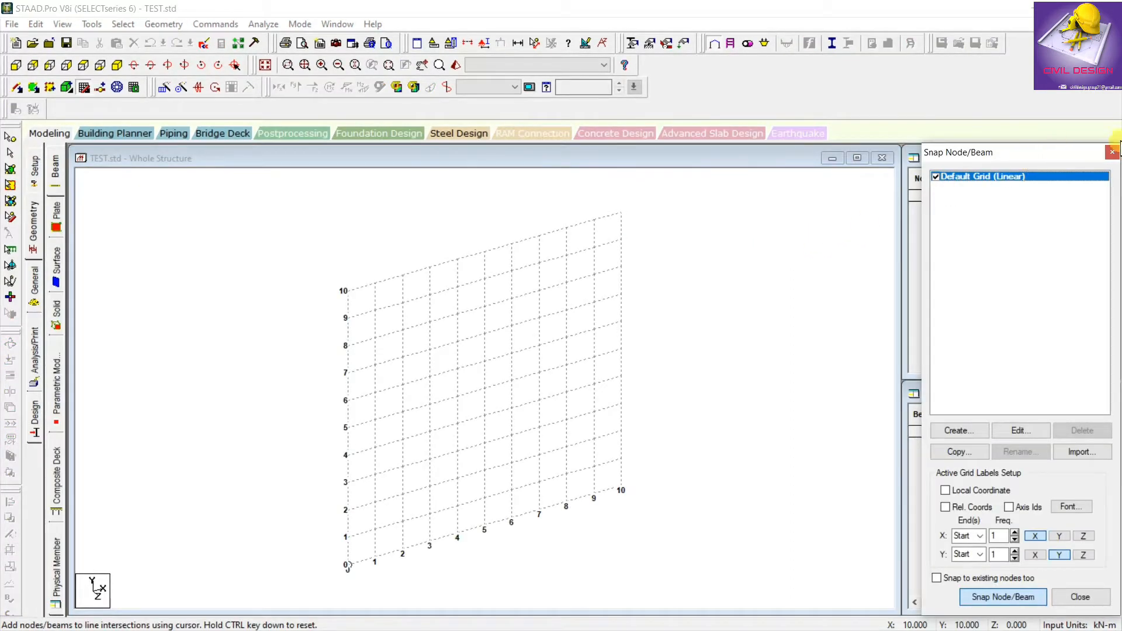
left_click(1112, 152)
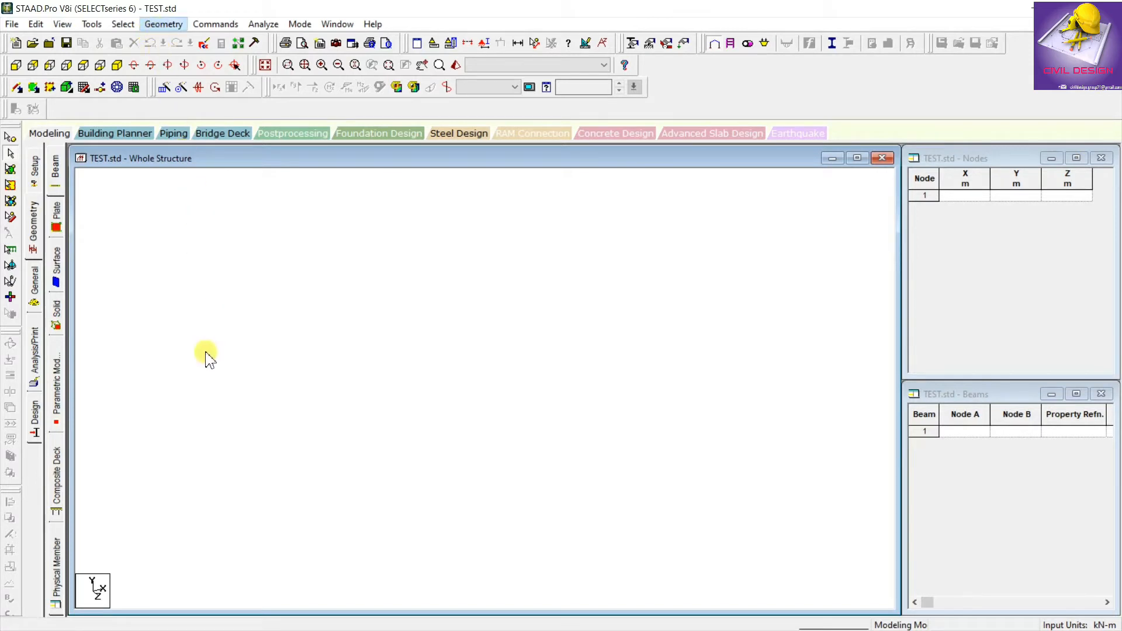
Generate a Bay Frame in the Structure Wizard, 12 m long, 15 m high and 12 m wide, with 4, 5 and 4 bays respectively.
left_click(175, 24)
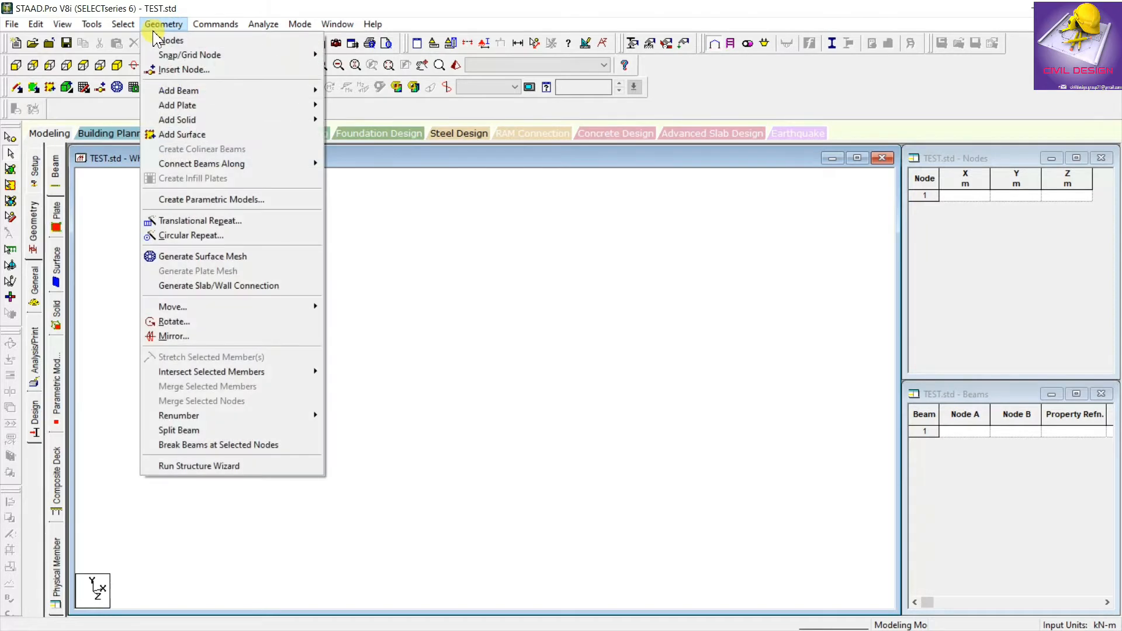
left_click(193, 466)
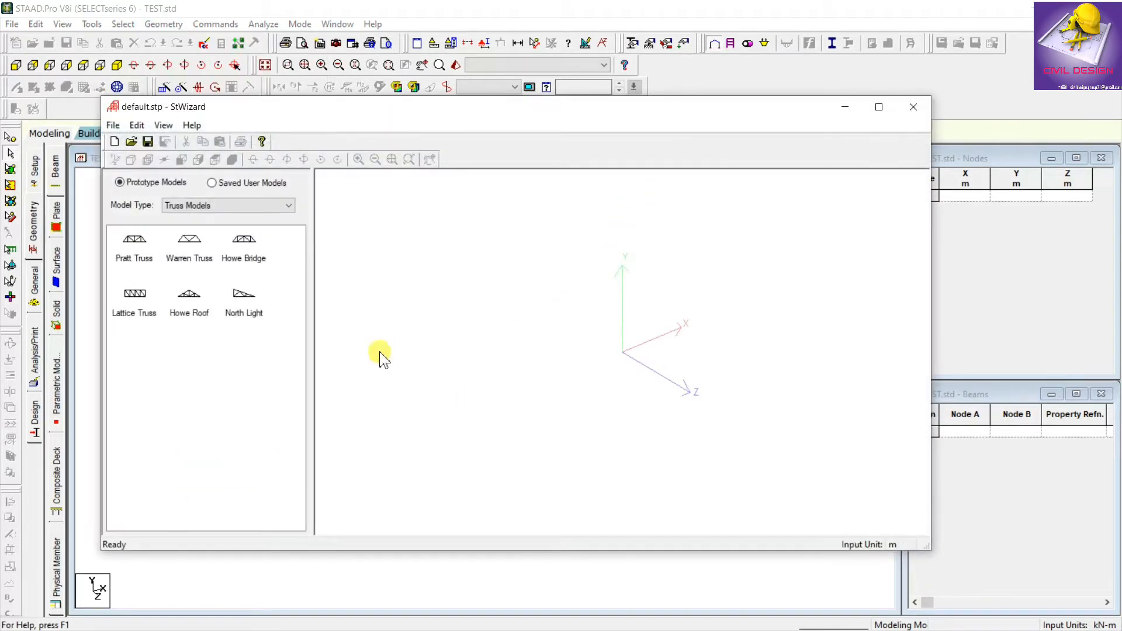
left_click(254, 208)
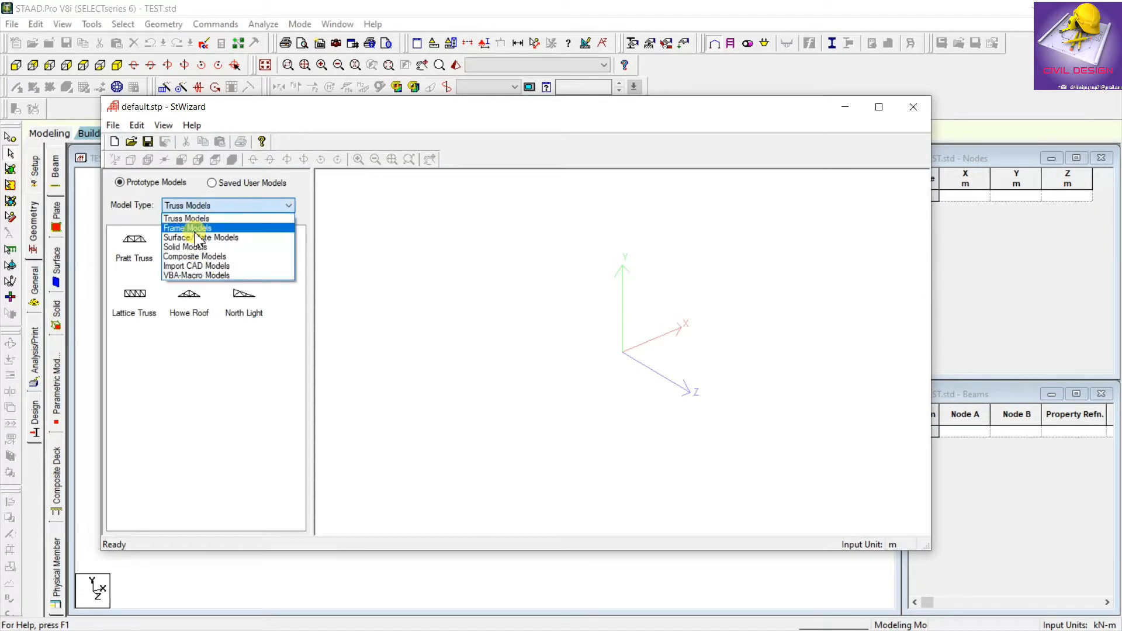
left_click(186, 227)
left_click(133, 241)
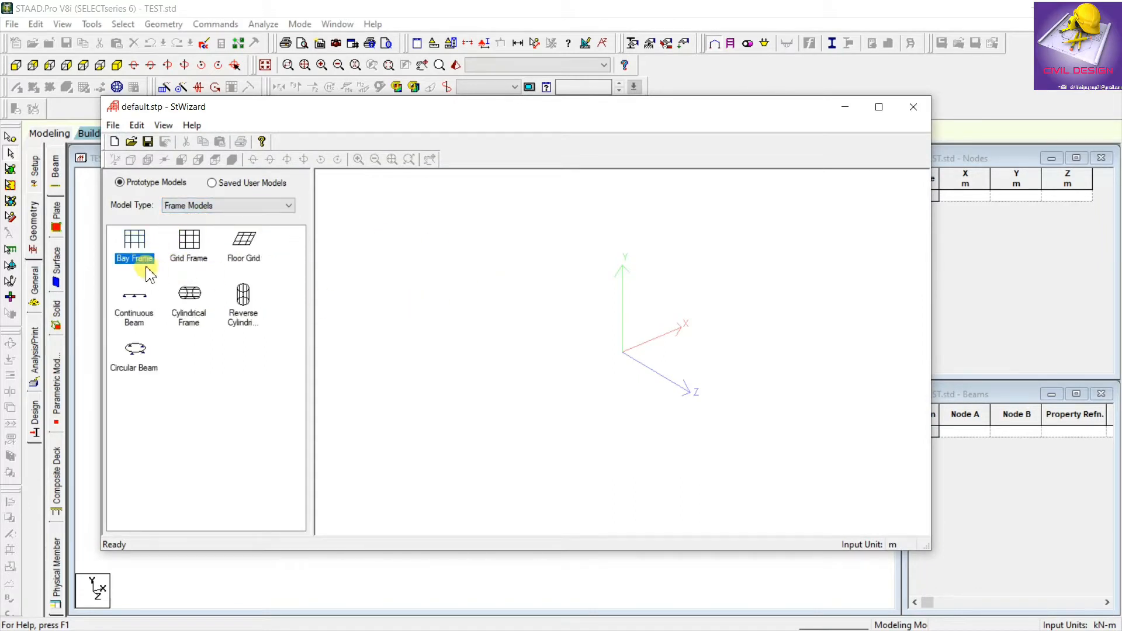
double_click(136, 248)
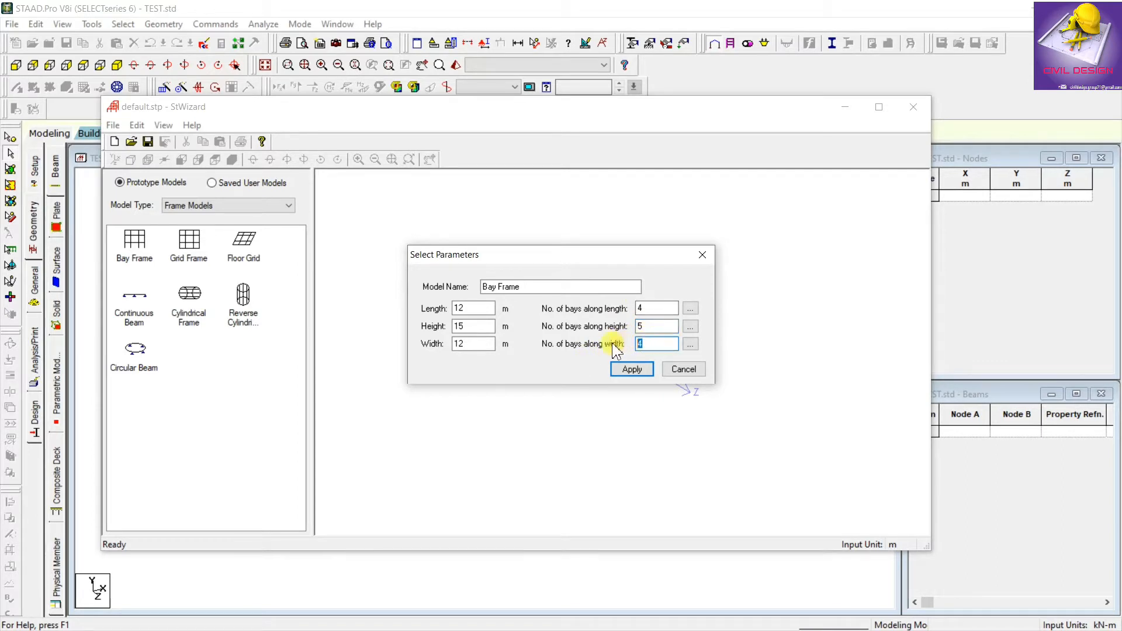
left_click(639, 369)
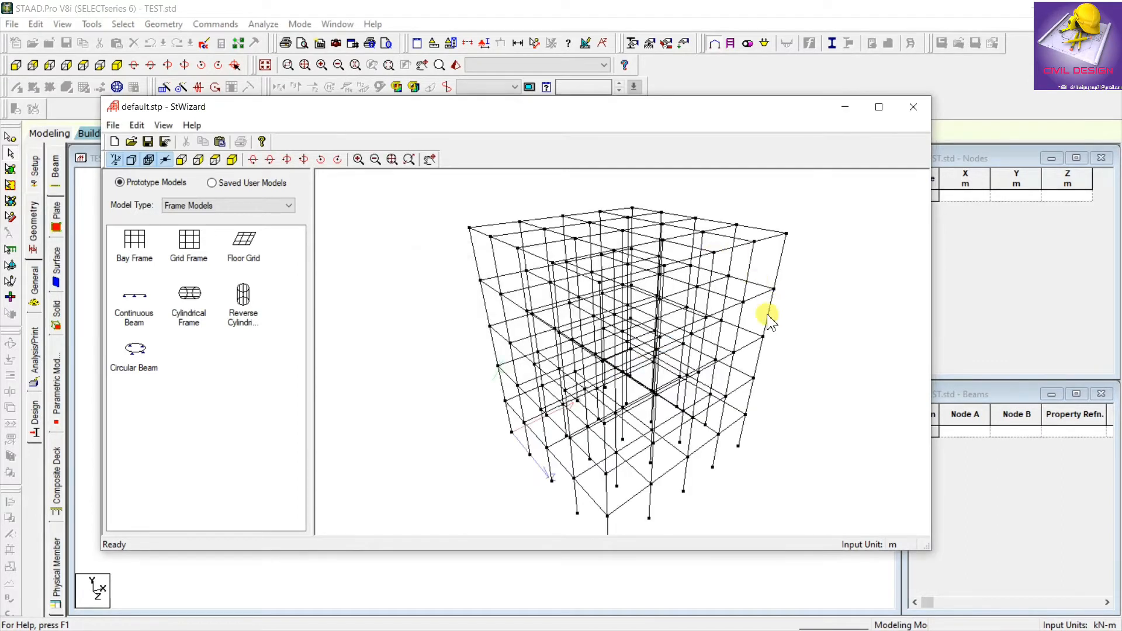
Transfer the bay frame prototype into the STAAD.Pro model at X, Y and Z offsets of 0 m, leaving it deselected.
left_click_drag(671, 318, 416, 309)
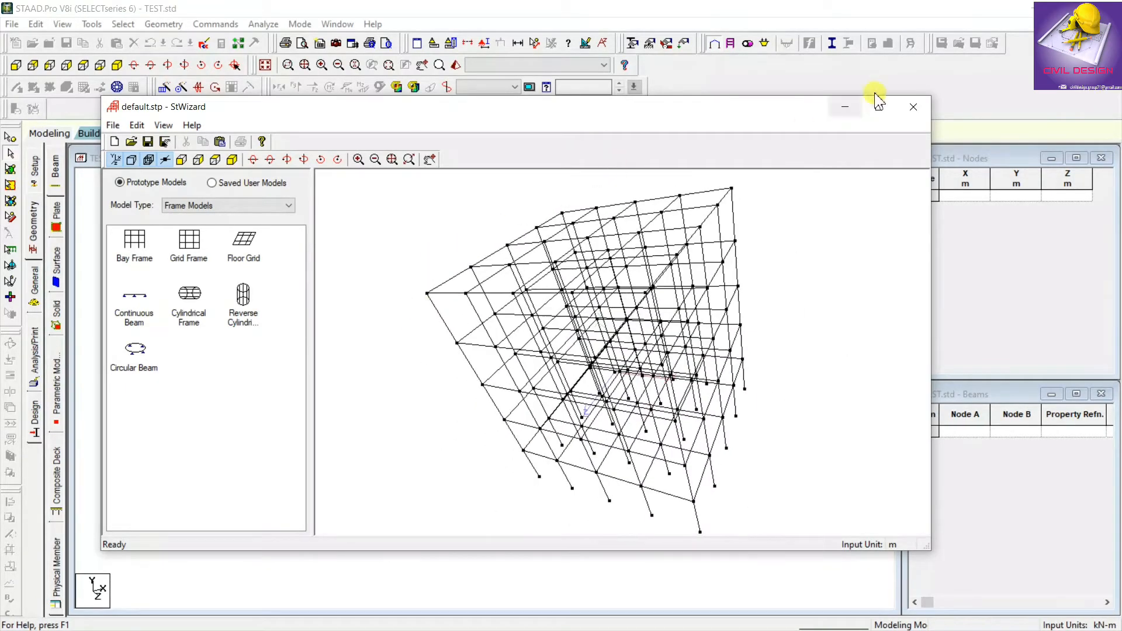
left_click(913, 106)
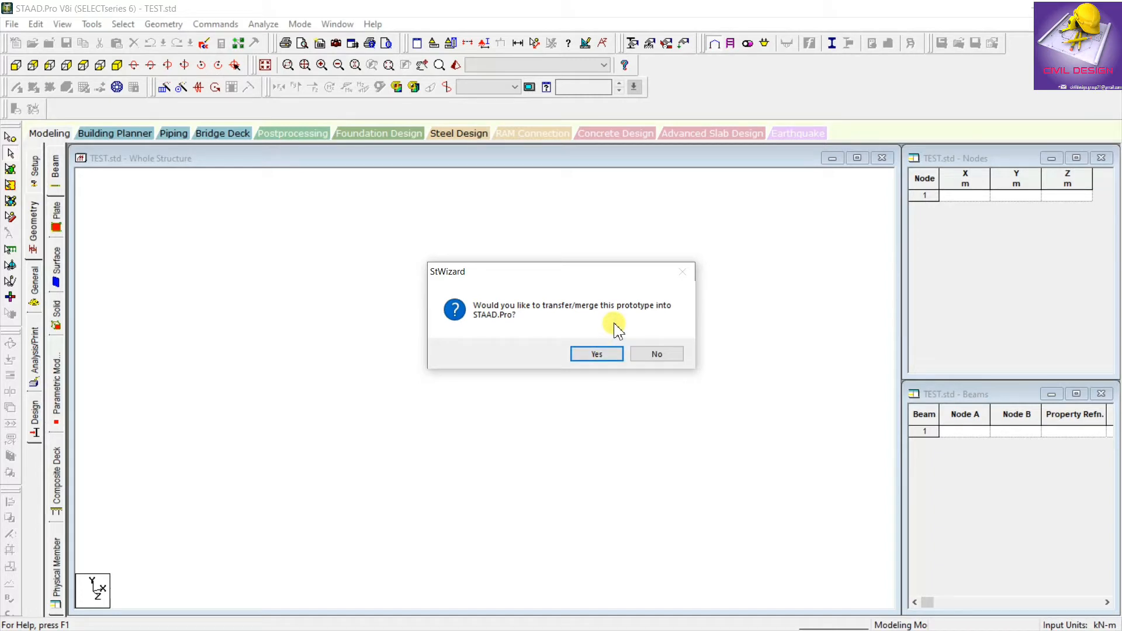
left_click(597, 354)
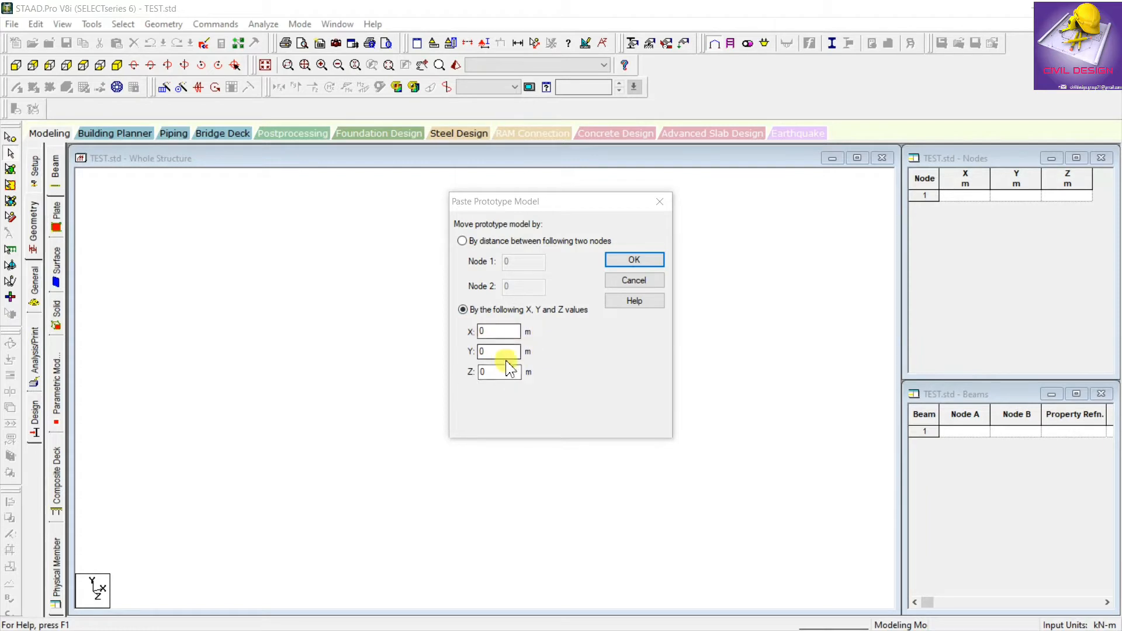
left_click(638, 260)
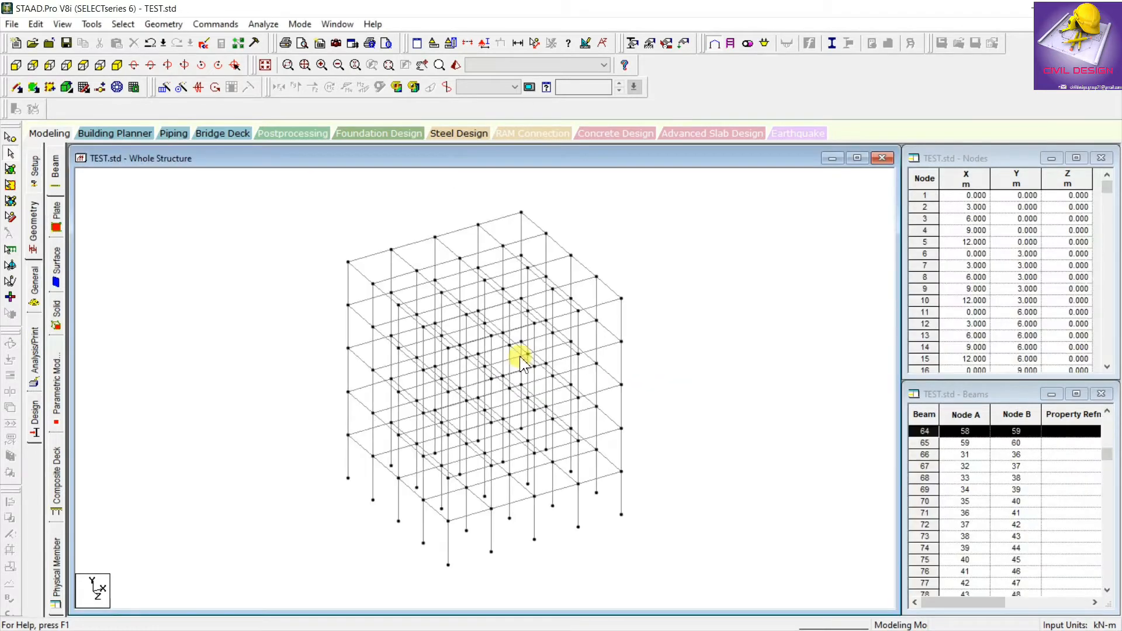
left_click(708, 302)
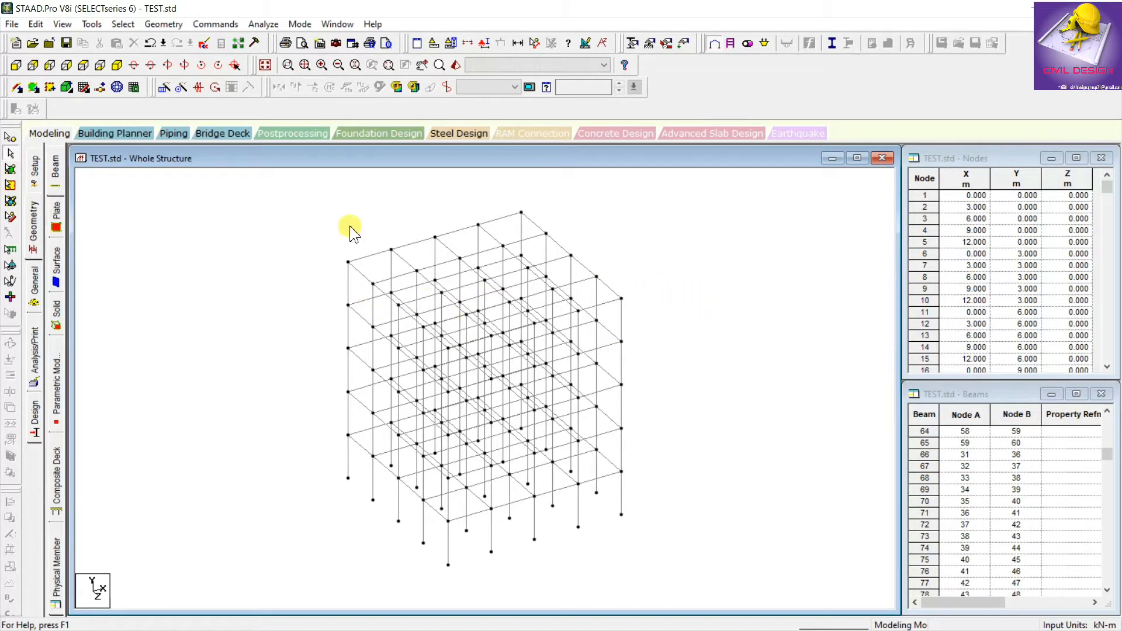
Define a rectangular concrete section property with YD 0.4 m and ZD 0.4 m.
left_click(33, 288)
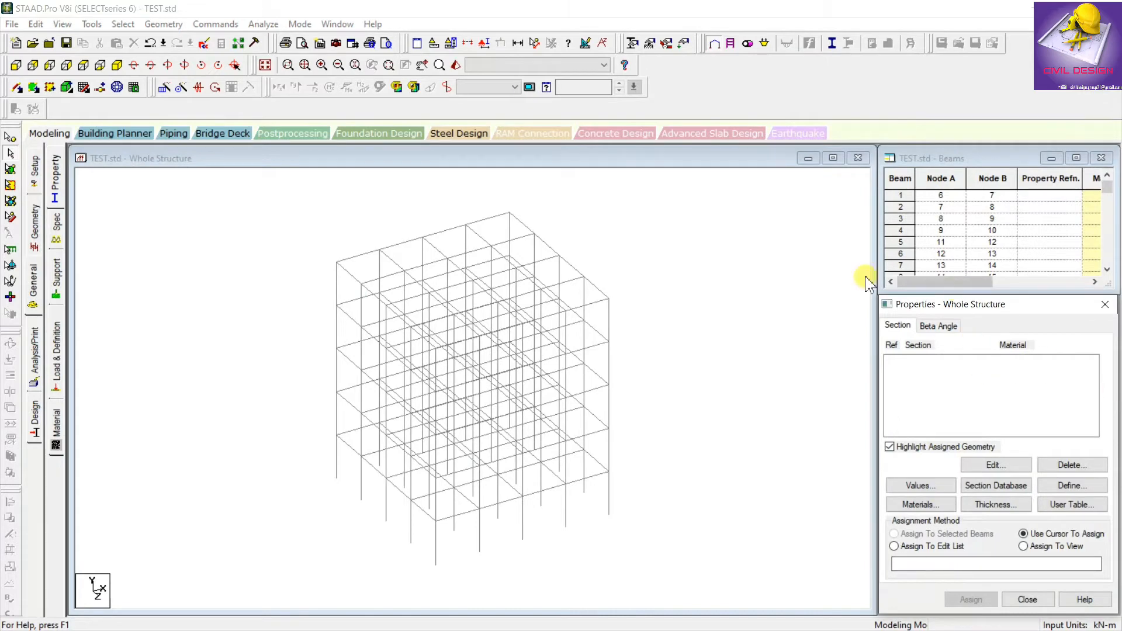
left_click(1090, 485)
left_click(353, 207)
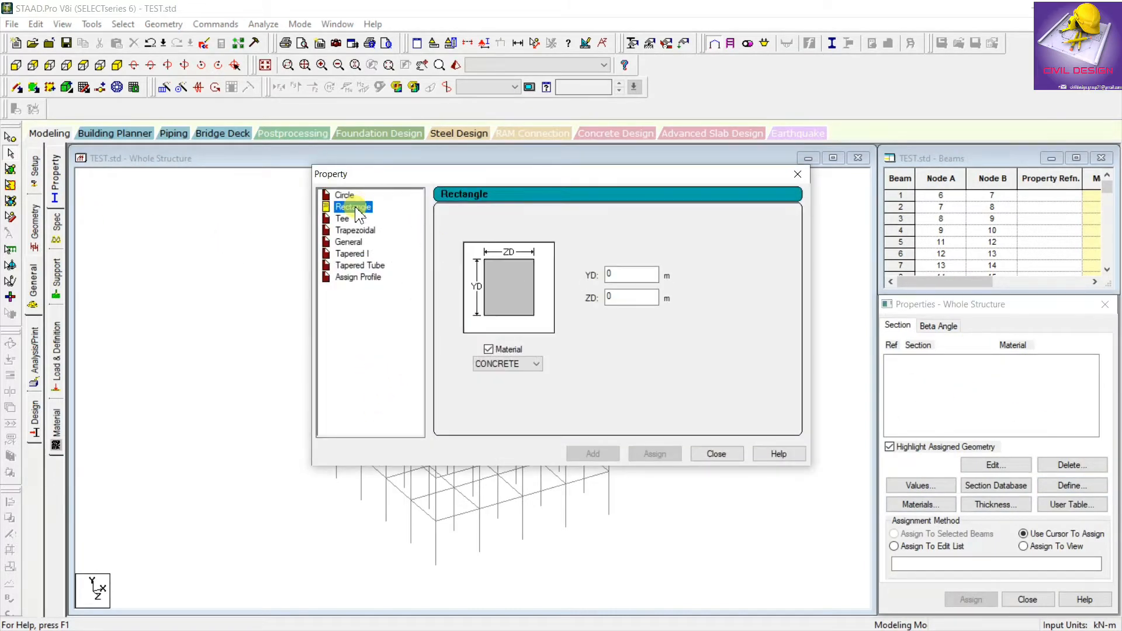
left_click(647, 273)
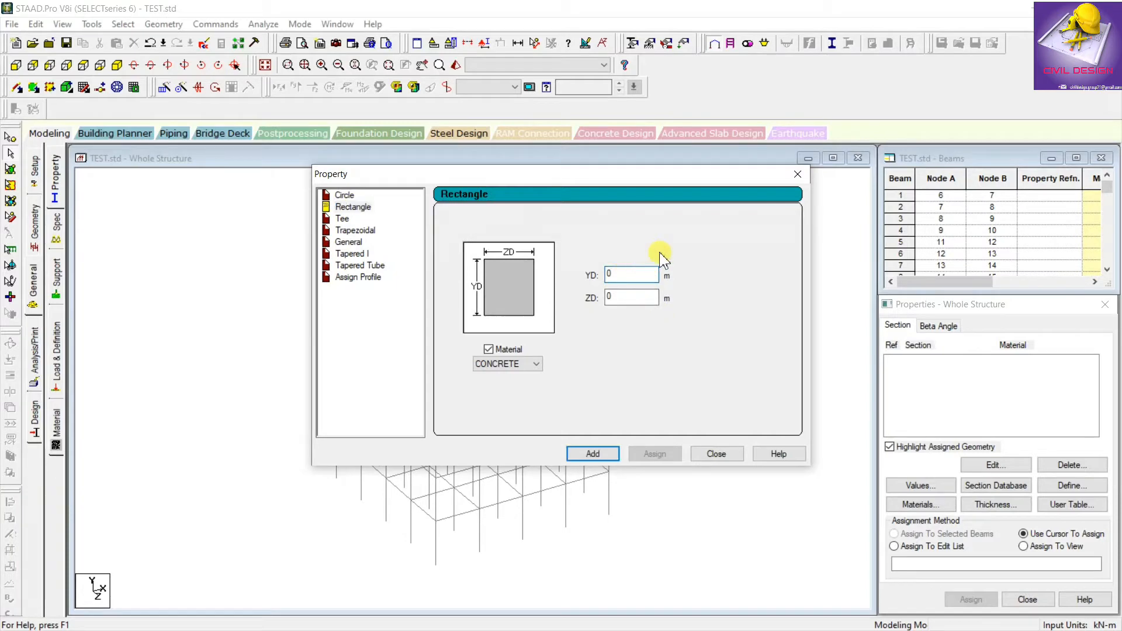
left_click(653, 302)
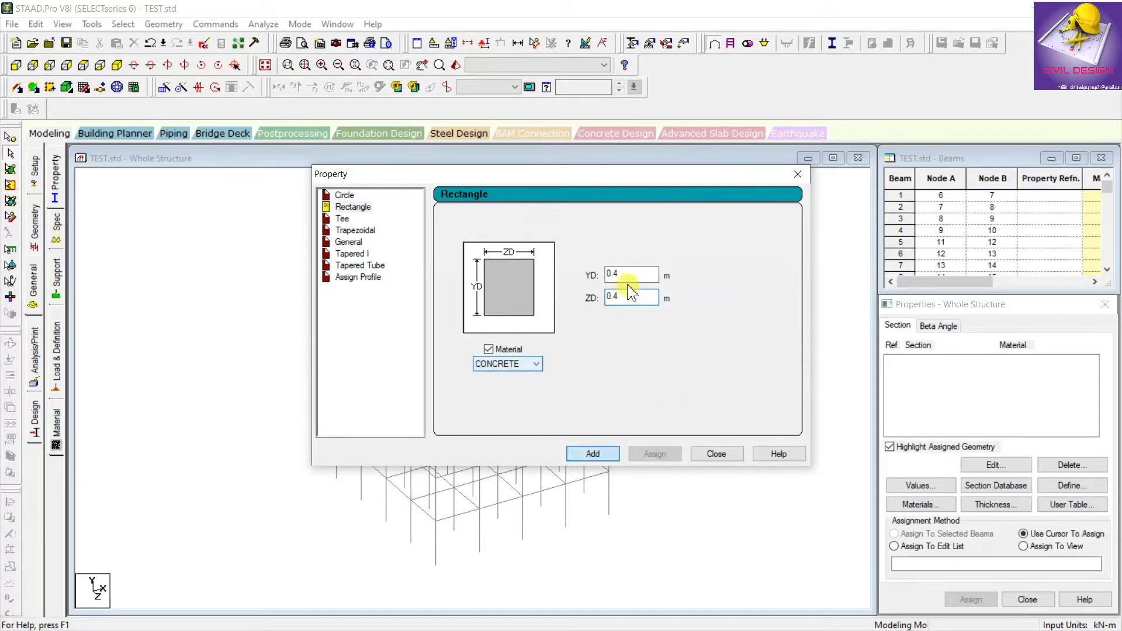
key("Return")
Add a second rectangular concrete section with YD 0.3 m and ZD 0.3 m, and finish defining properties.
type("0.")
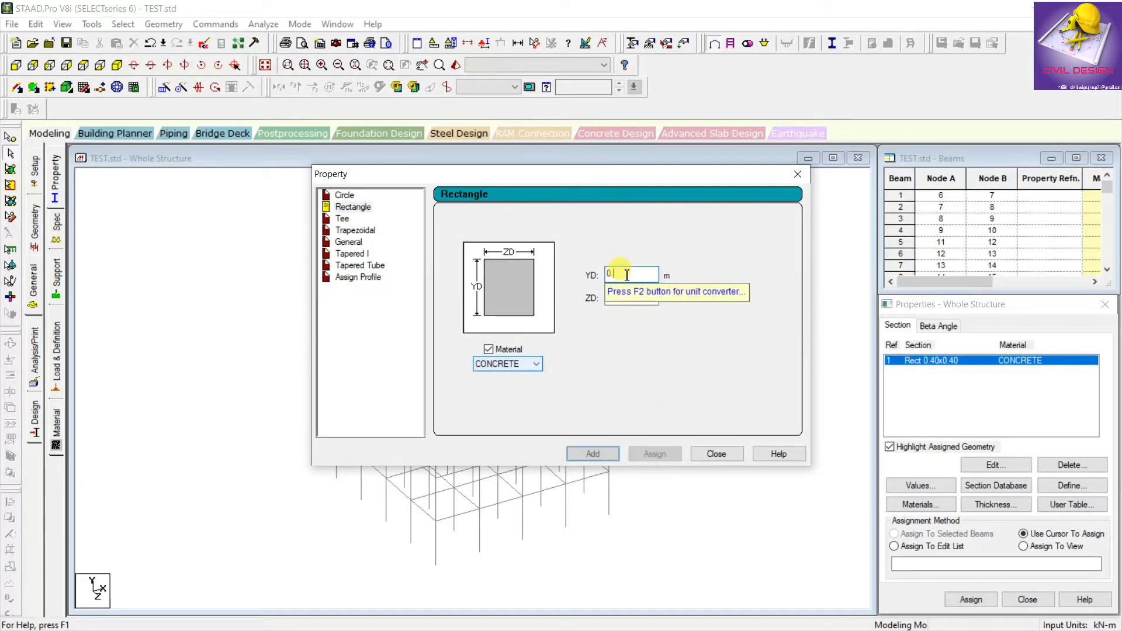
left_click(611, 273)
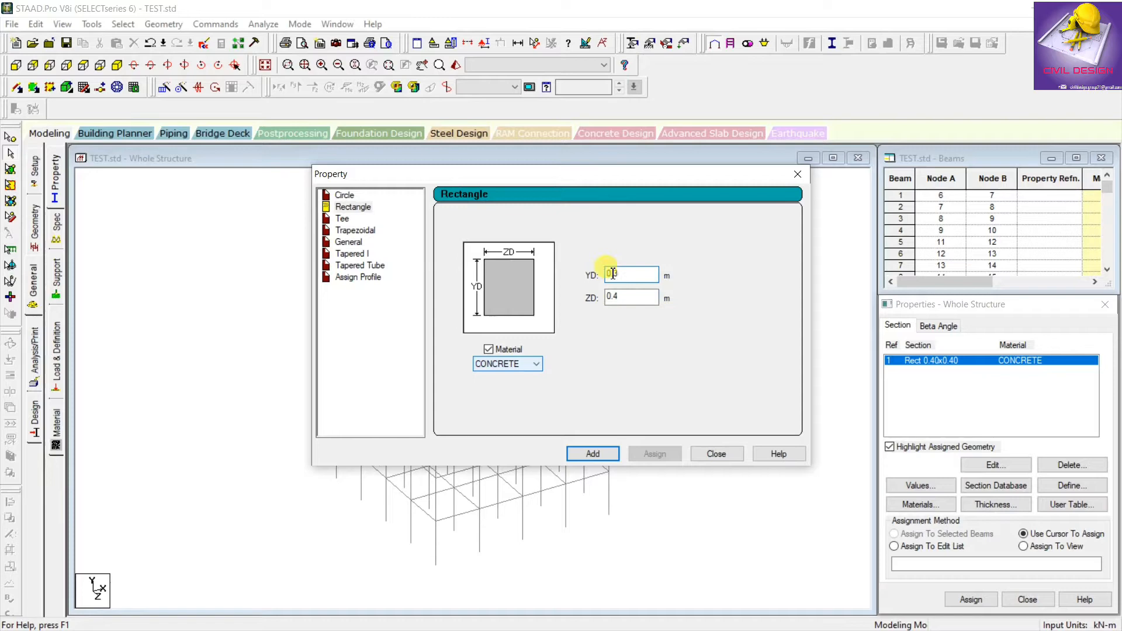
left_click(627, 302)
type("0.3")
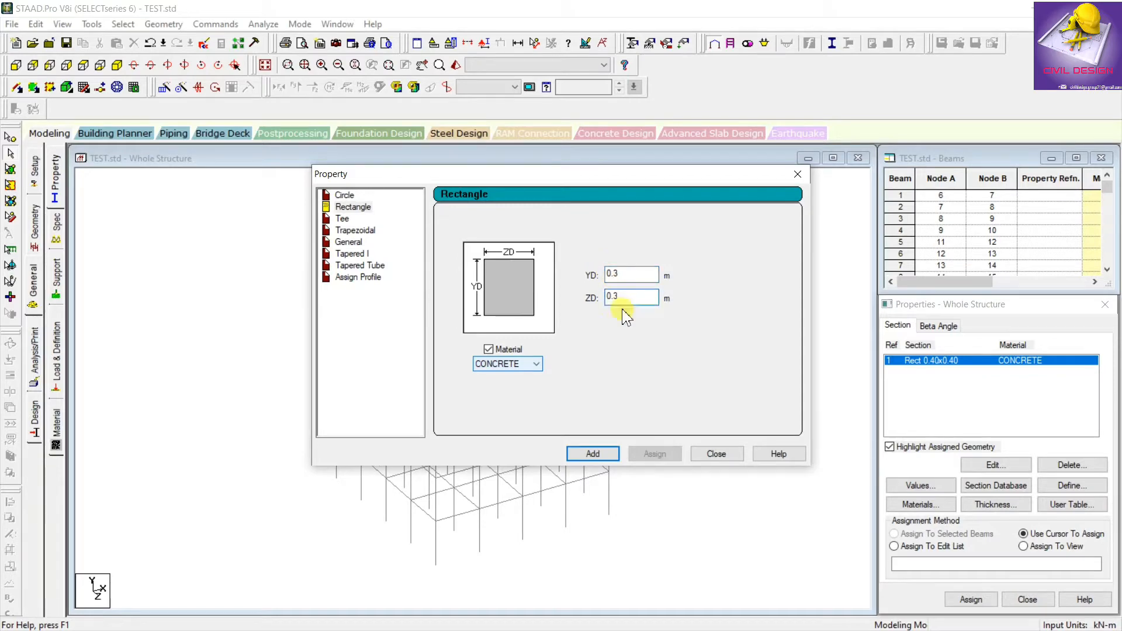
left_click(593, 452)
left_click(720, 453)
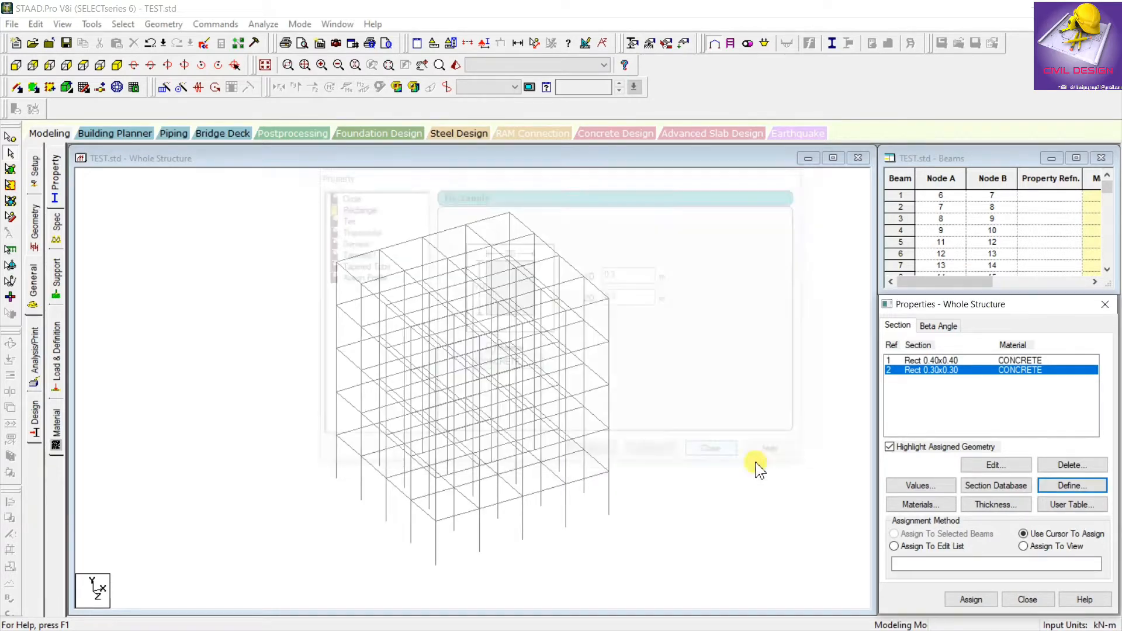
Assign the Rect 0.40x0.40 section to all members parallel to the Y axis.
left_click(929, 360)
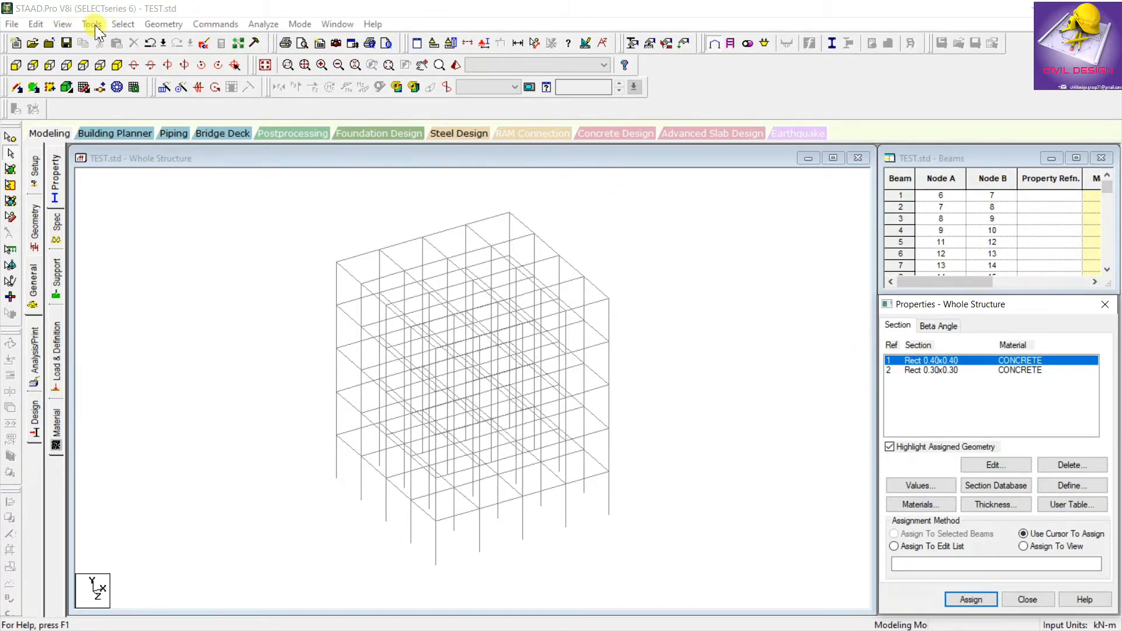
left_click(123, 24)
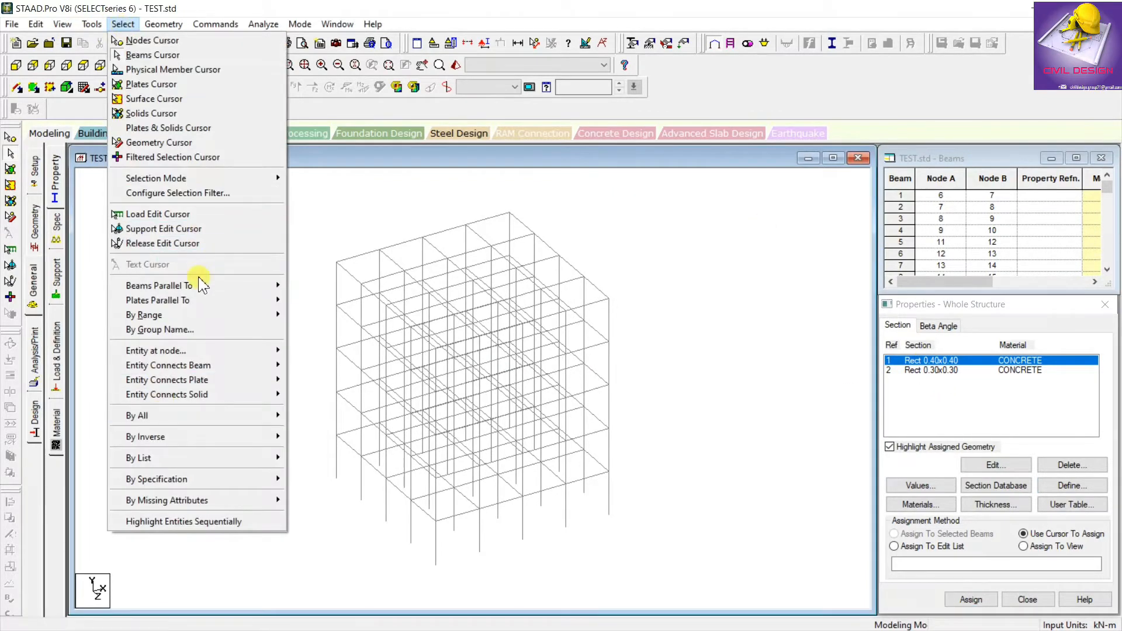
mouse_move(201, 284)
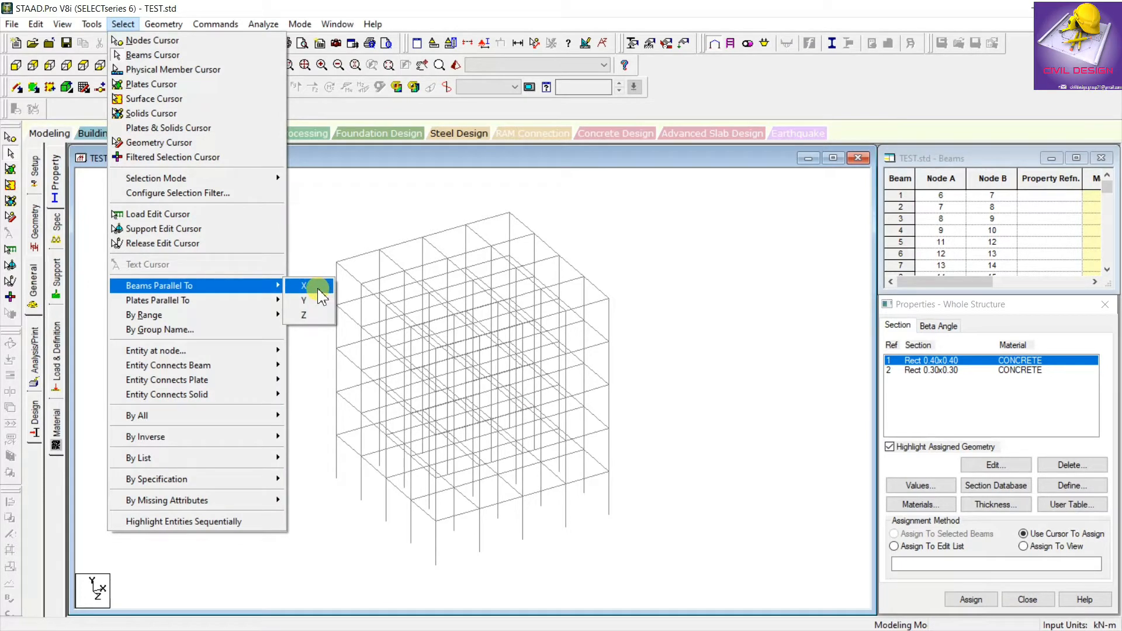
left_click(318, 298)
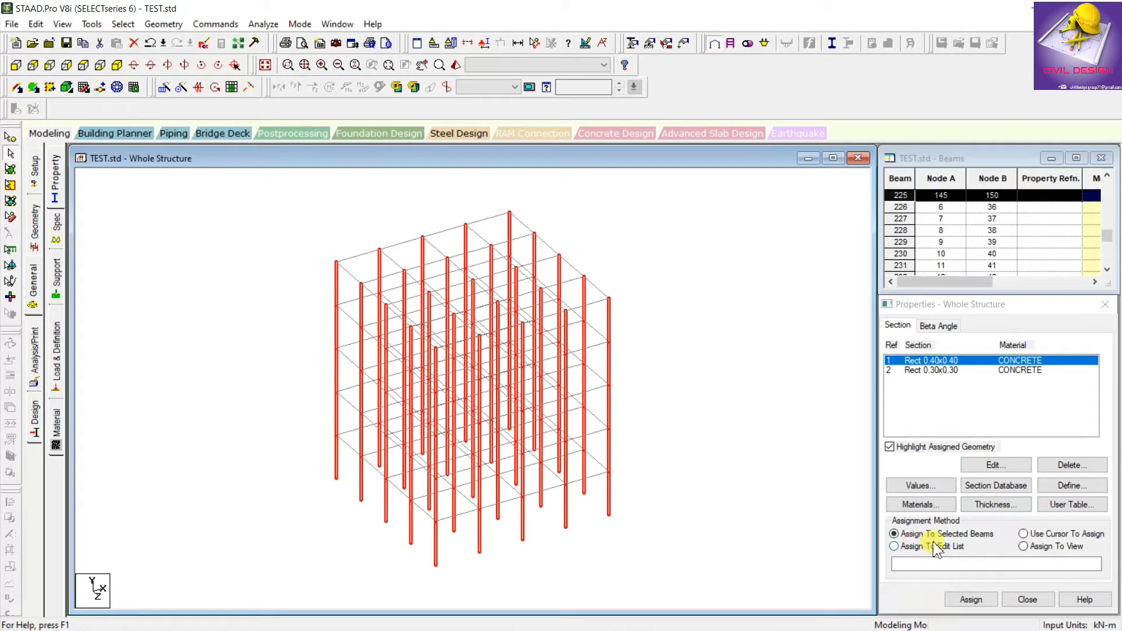
left_click(970, 599)
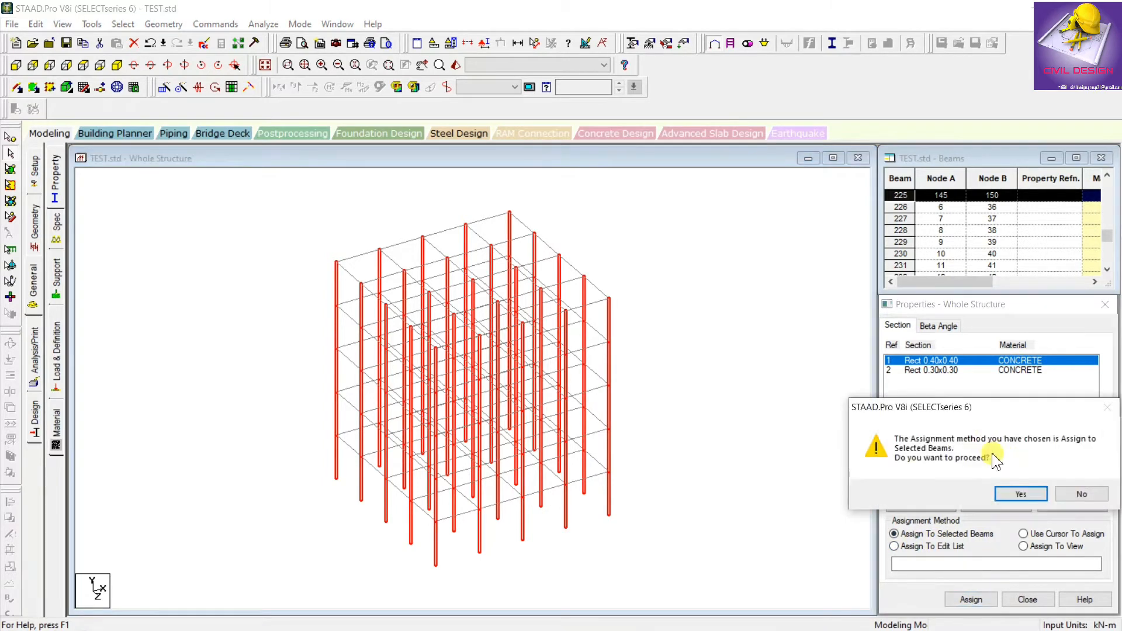
left_click(1041, 495)
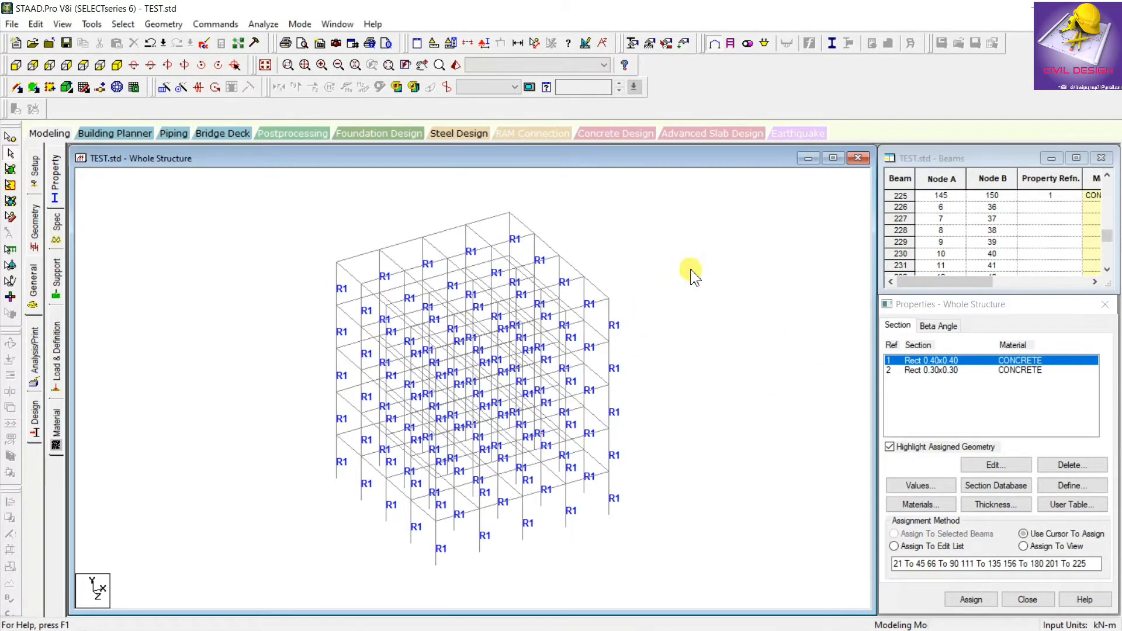
Inspect the columns in a 3D rendered view, orbiting the frame, and close the rendering.
left_click(456, 64)
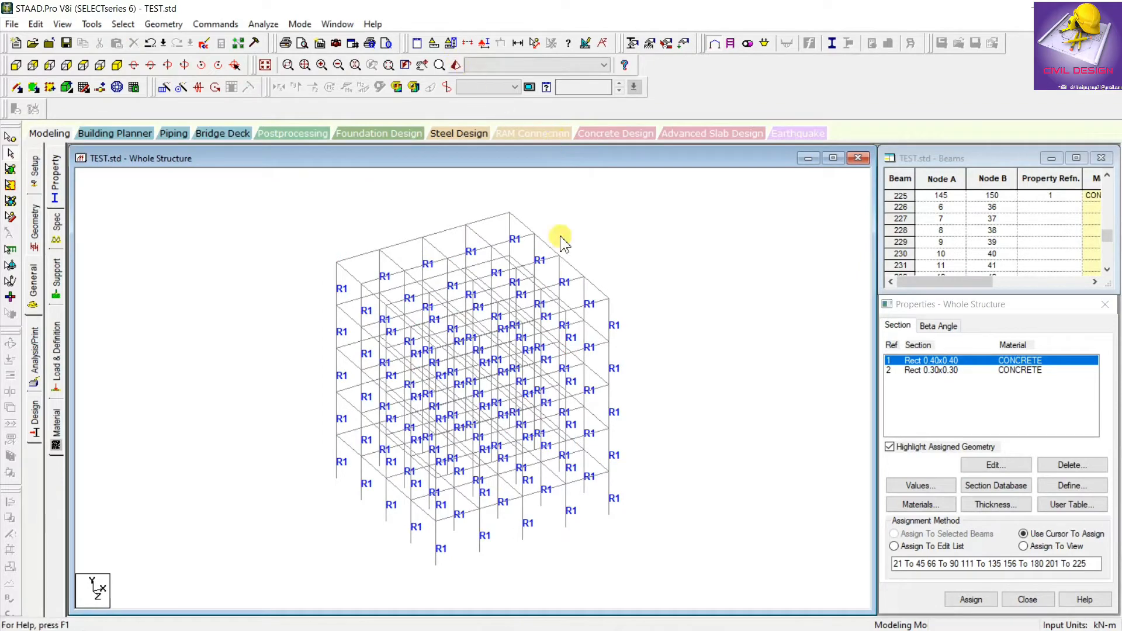
left_click_drag(623, 360, 626, 291)
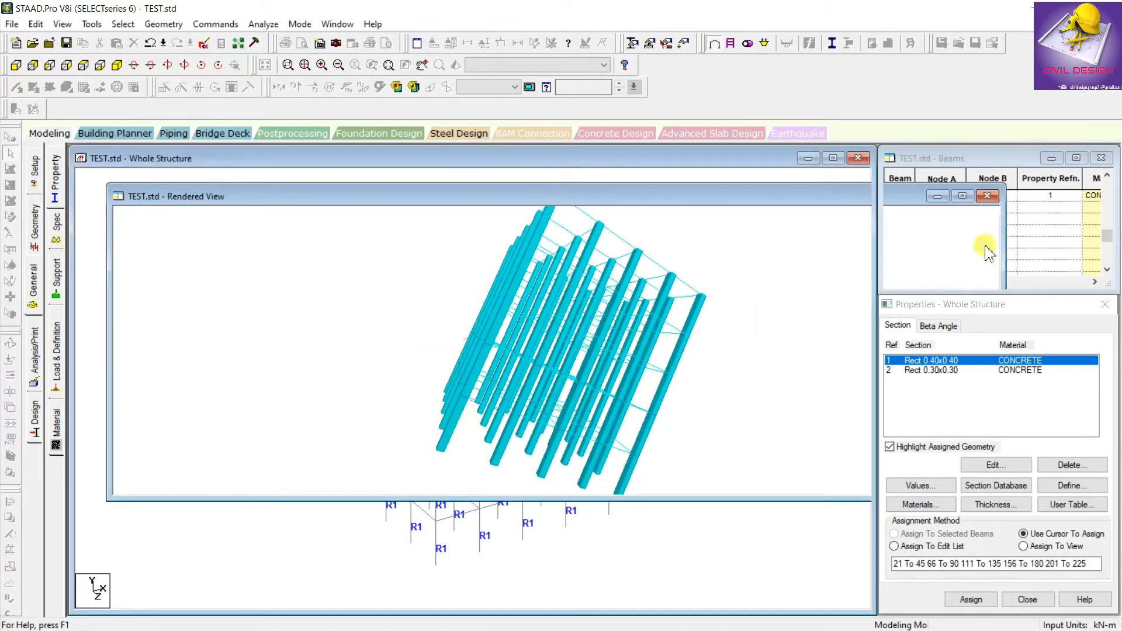
left_click(986, 196)
Assign the Rect 0.30x0.30 section to all beams parallel to the X and Z axes.
left_click(923, 370)
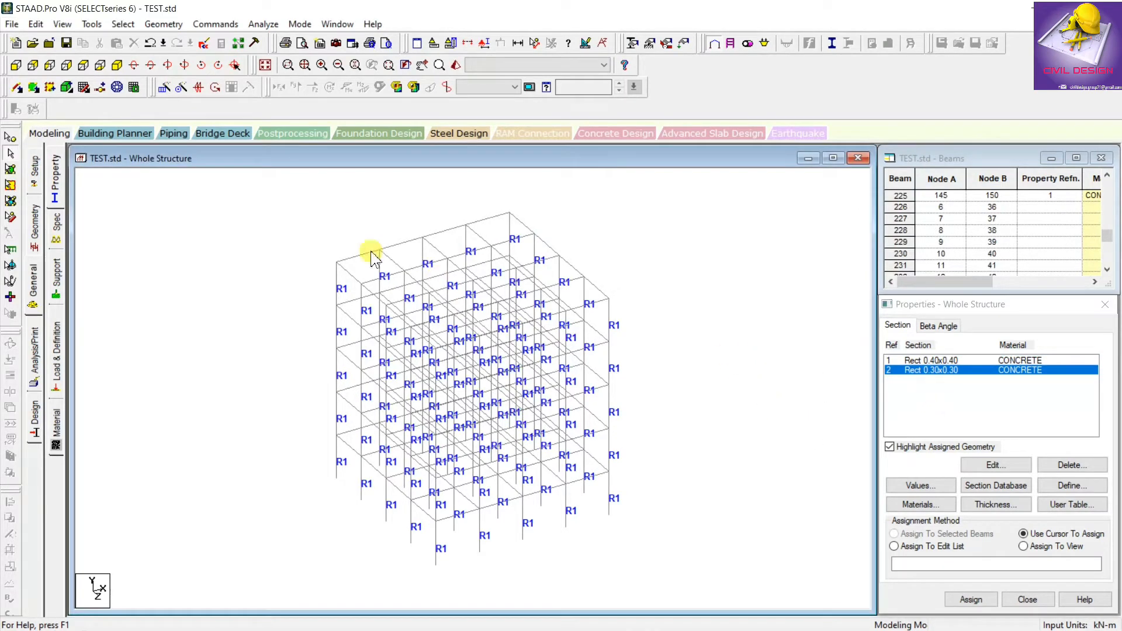
left_click(157, 27)
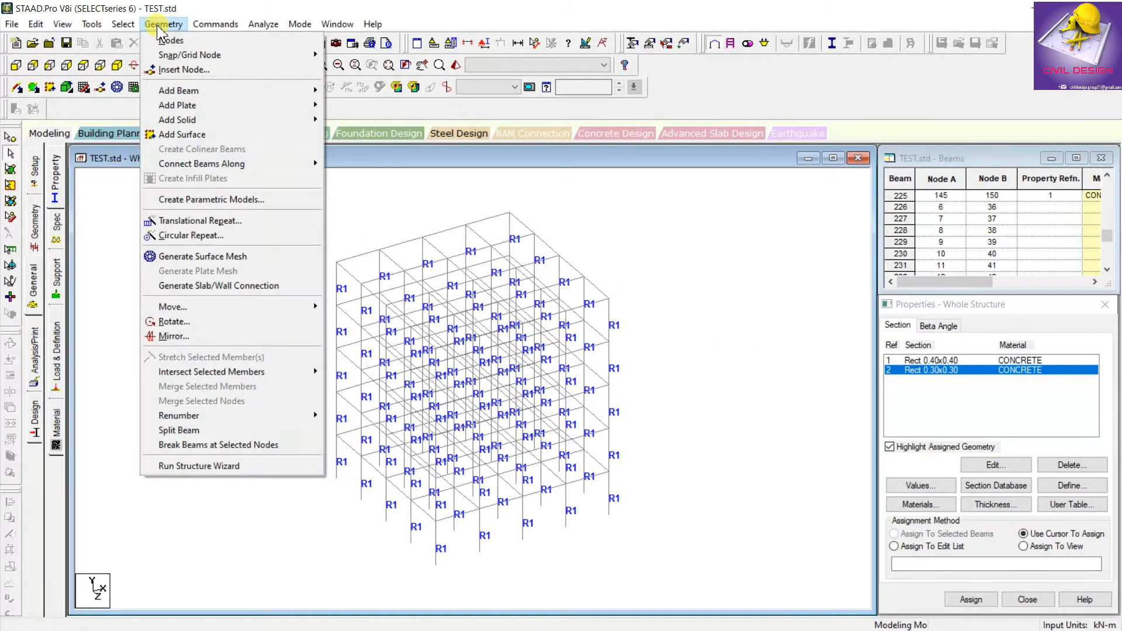
mouse_move(131, 29)
mouse_move(215, 285)
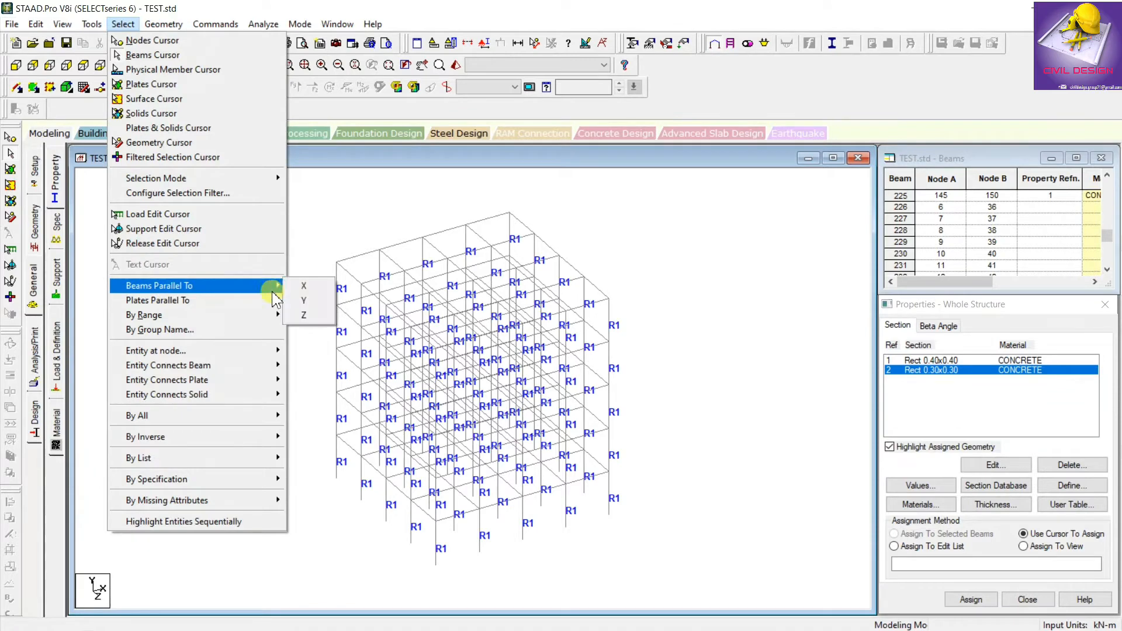
left_click(301, 284)
left_click(123, 24)
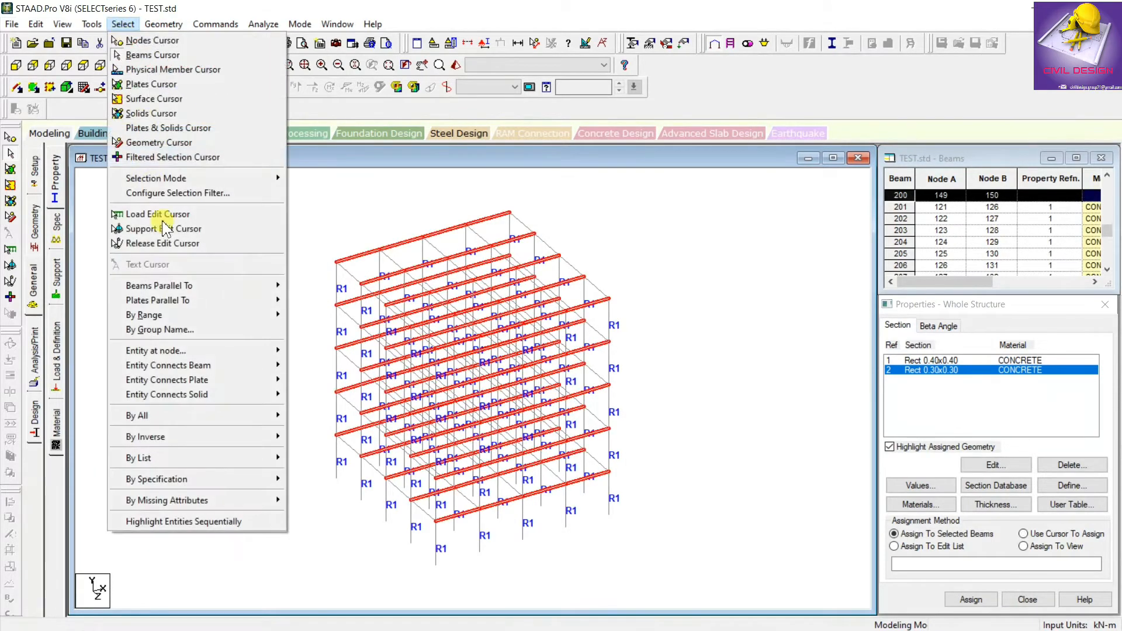
mouse_move(243, 289)
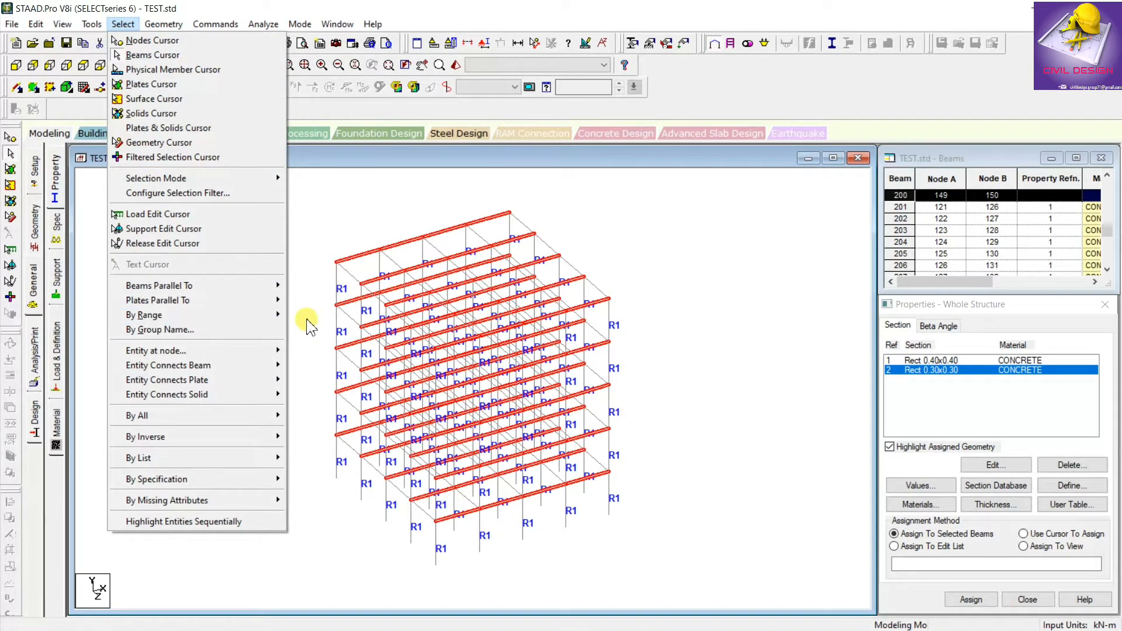
mouse_move(281, 289)
left_click(305, 311)
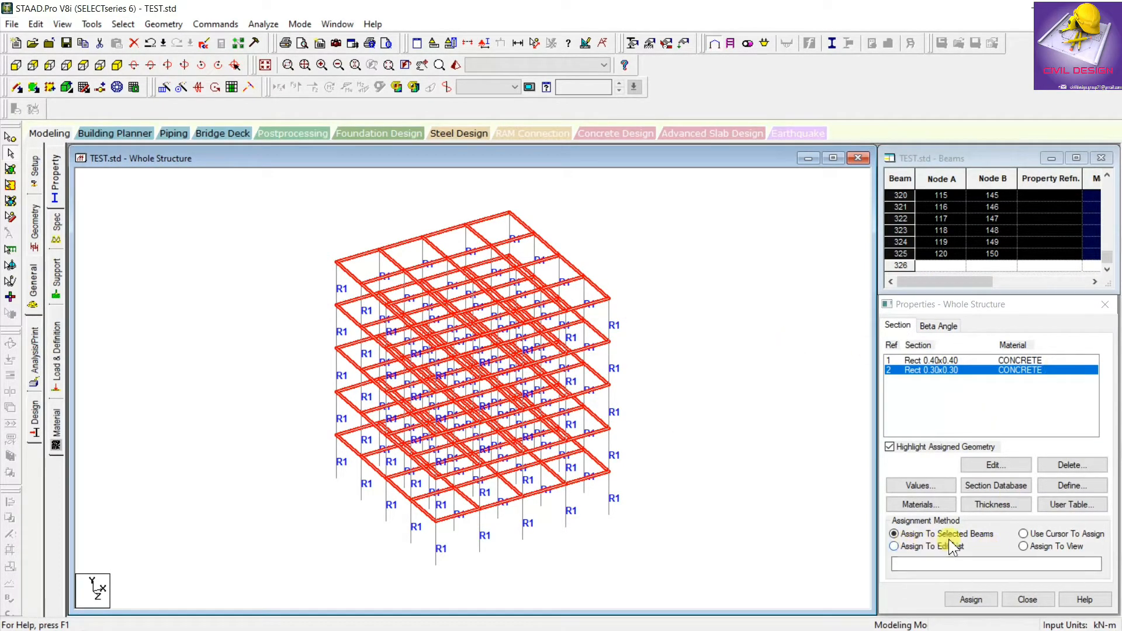
left_click(992, 600)
left_click(1021, 494)
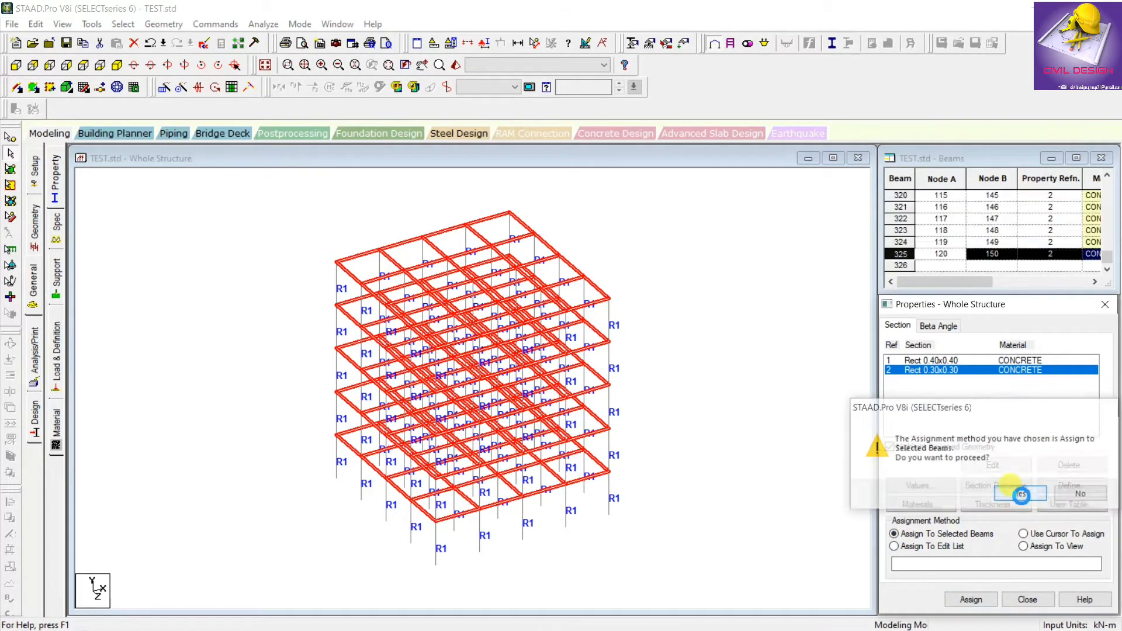
left_click(664, 298)
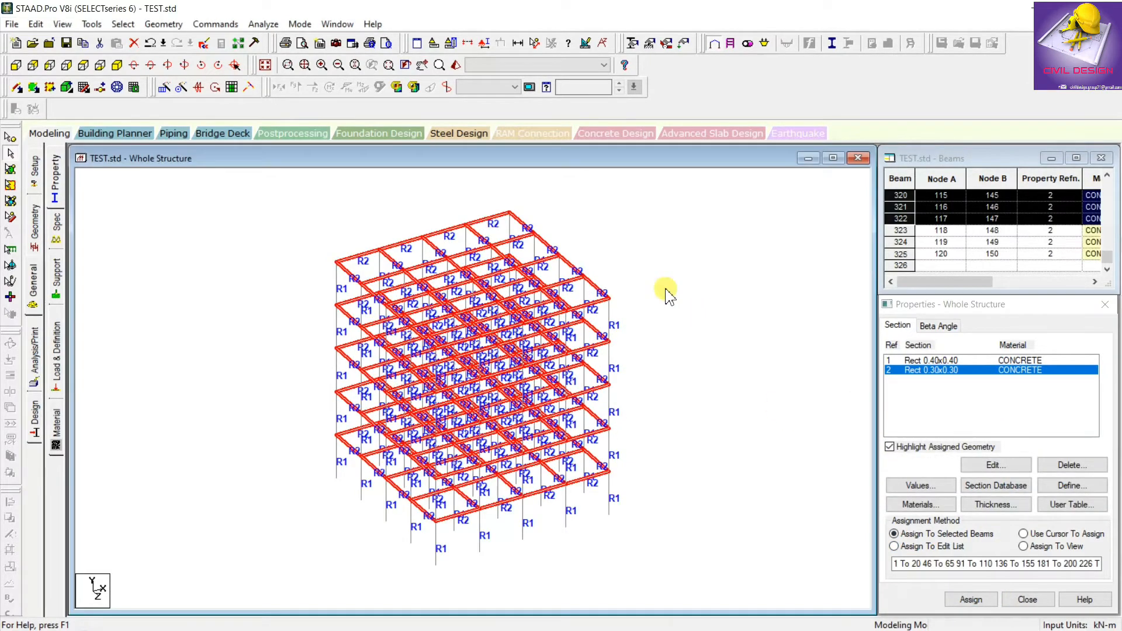
Render the frame in 3D to check its beam and column sections from another angle, and close the rendering.
left_click(456, 65)
left_click_drag(631, 412, 871, 279)
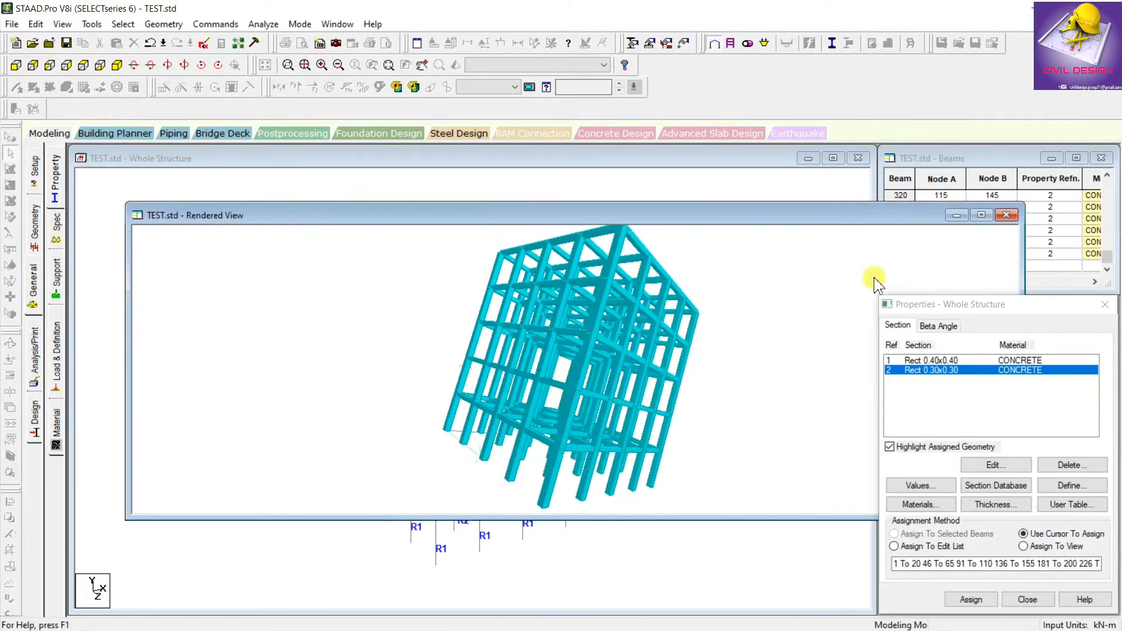
left_click(1006, 215)
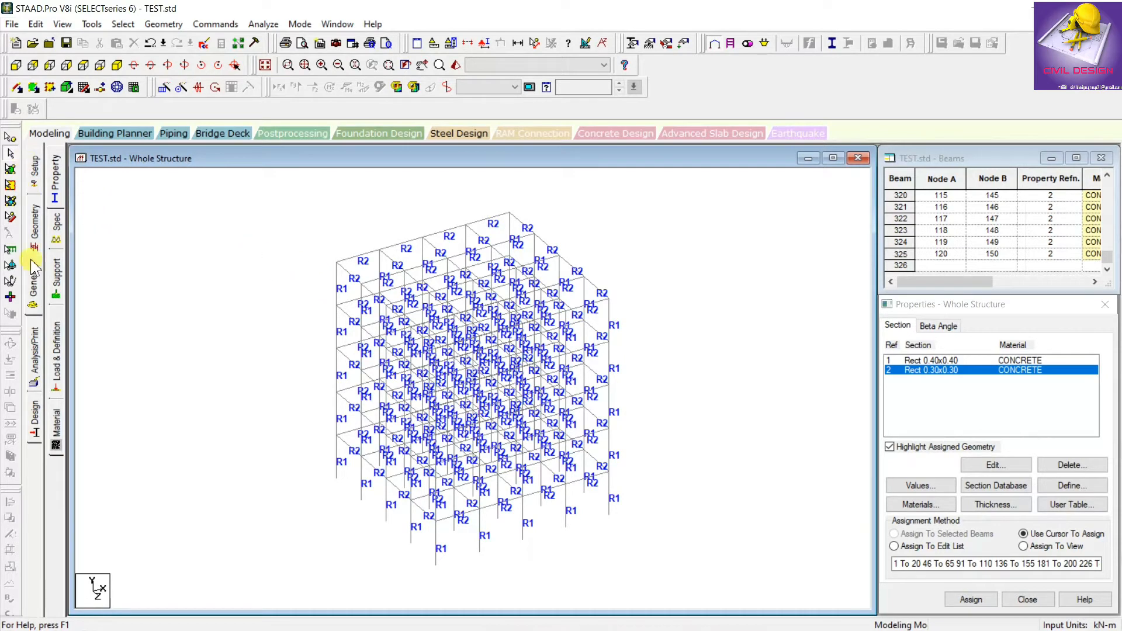
Create a fixed support definition for the structure.
left_click(54, 277)
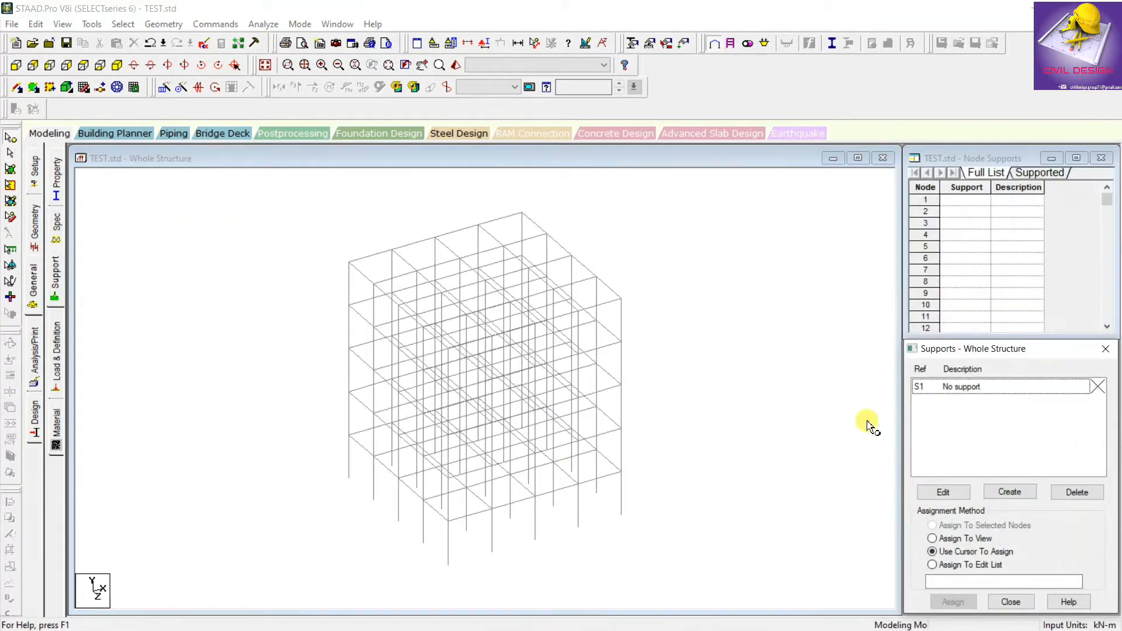
left_click(1007, 493)
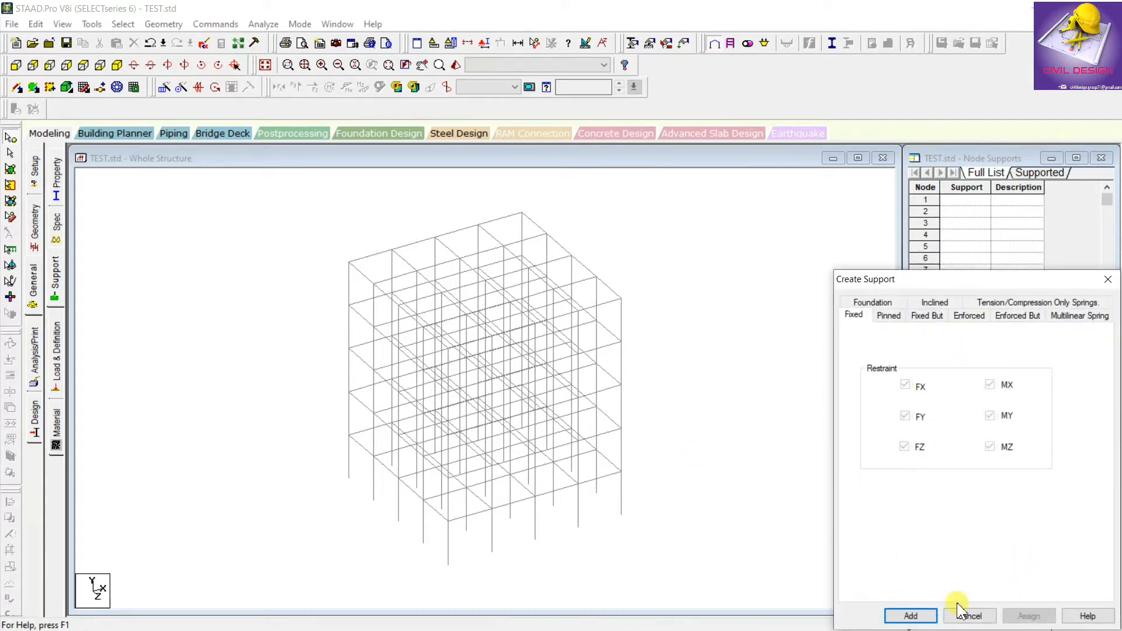
left_click(910, 615)
Assign the fixed Support 2 to all column base nodes, selecting them in the front elevation.
left_click(959, 406)
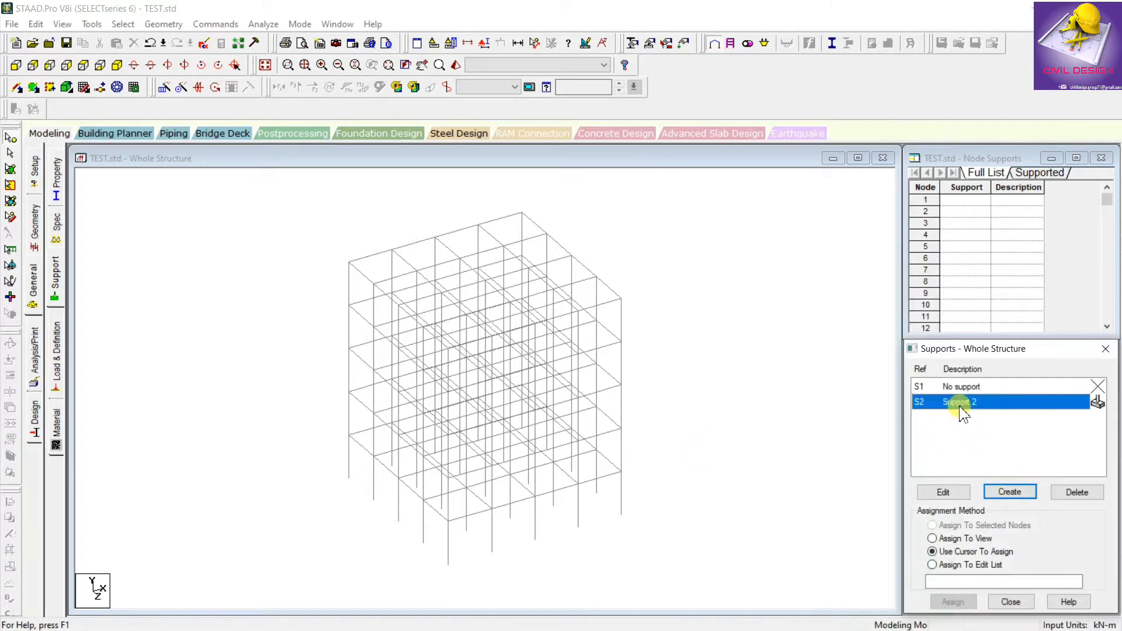
left_click(803, 375)
left_click(15, 65)
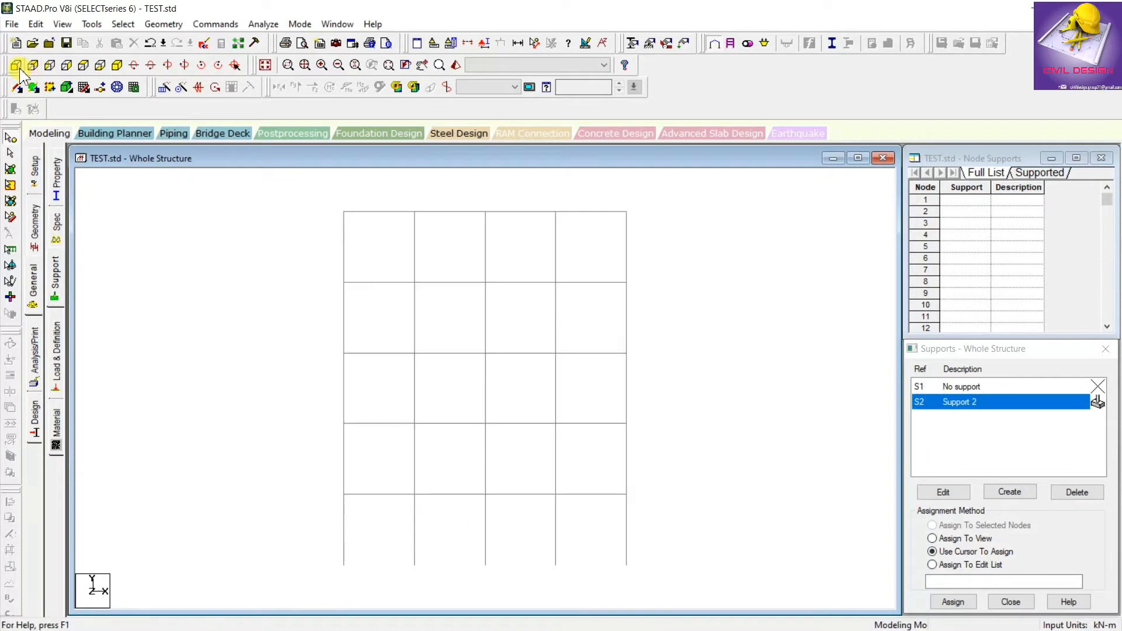
left_click(10, 138)
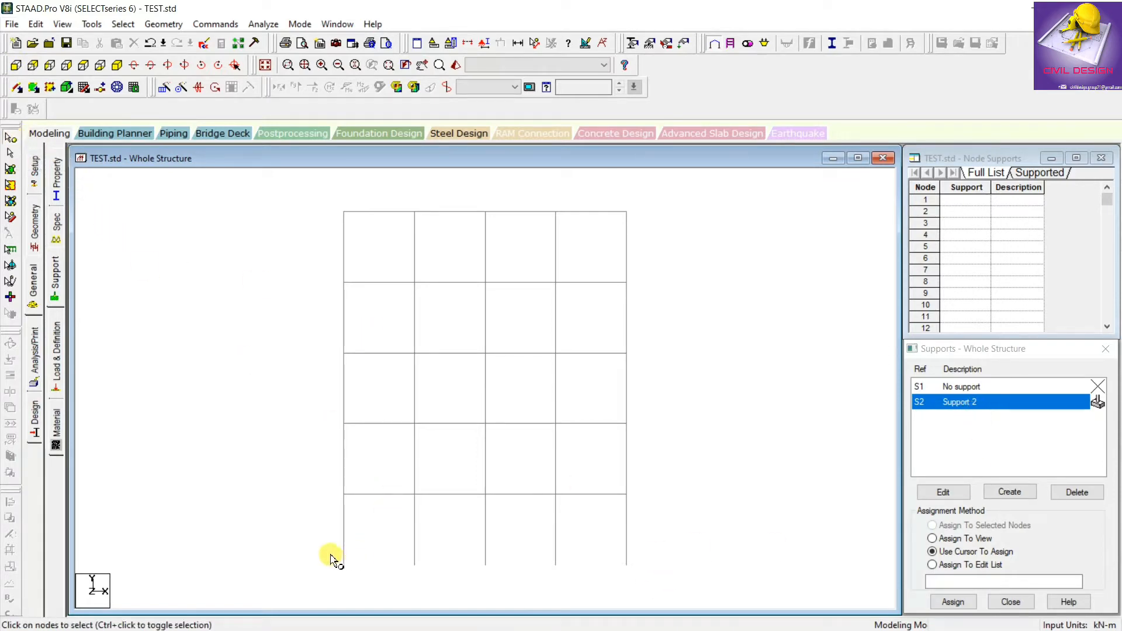
left_click_drag(314, 545, 652, 595)
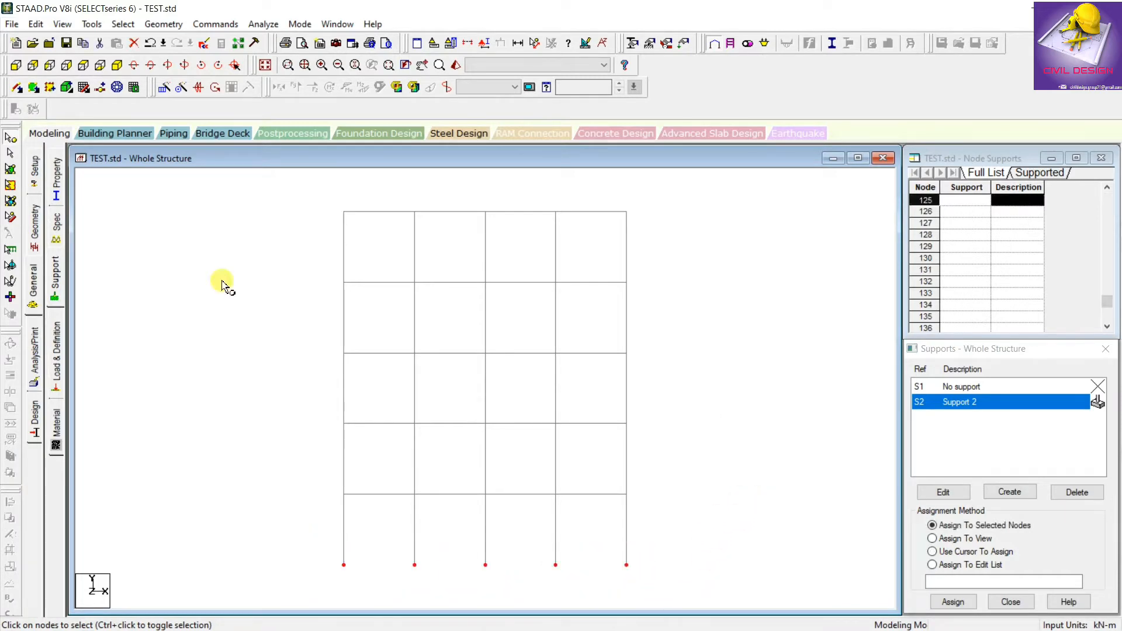
left_click(122, 66)
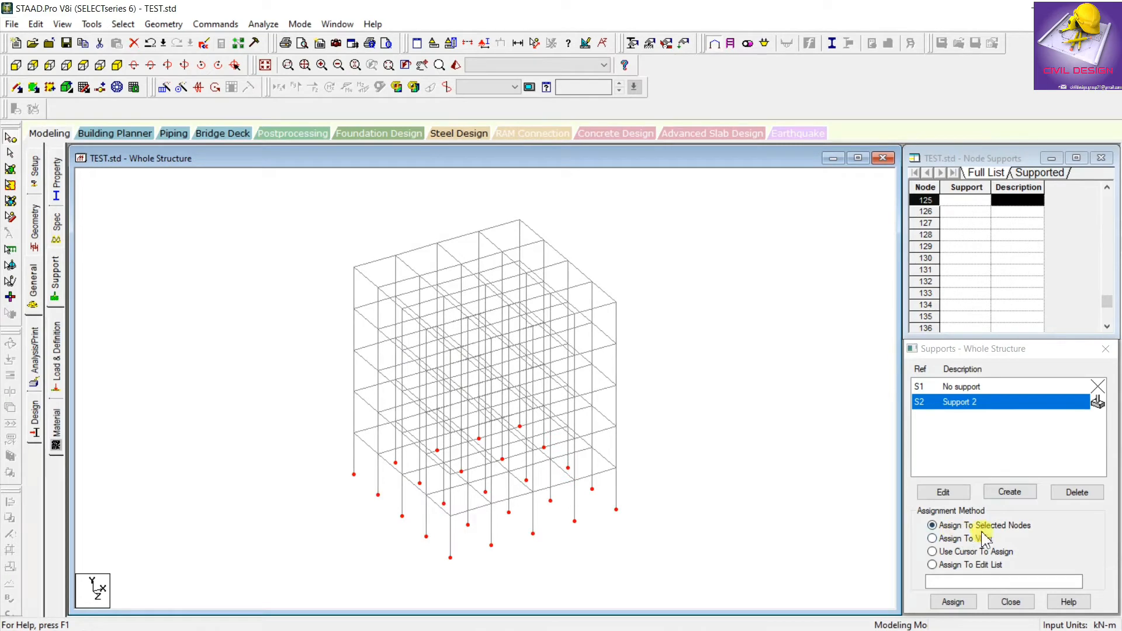
left_click(952, 602)
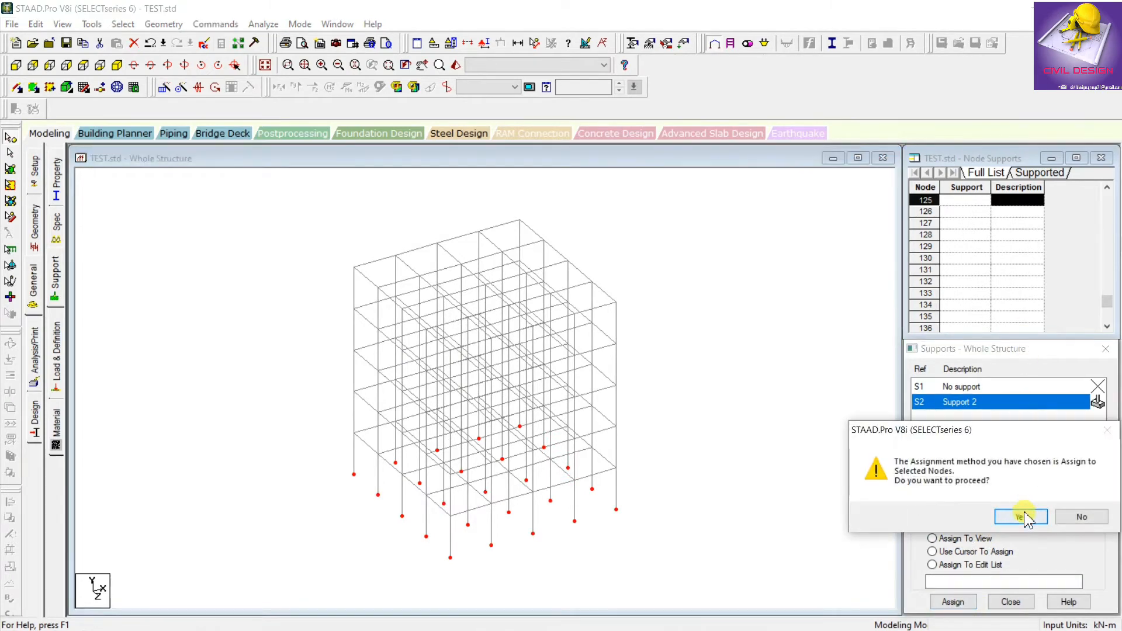
left_click(1021, 516)
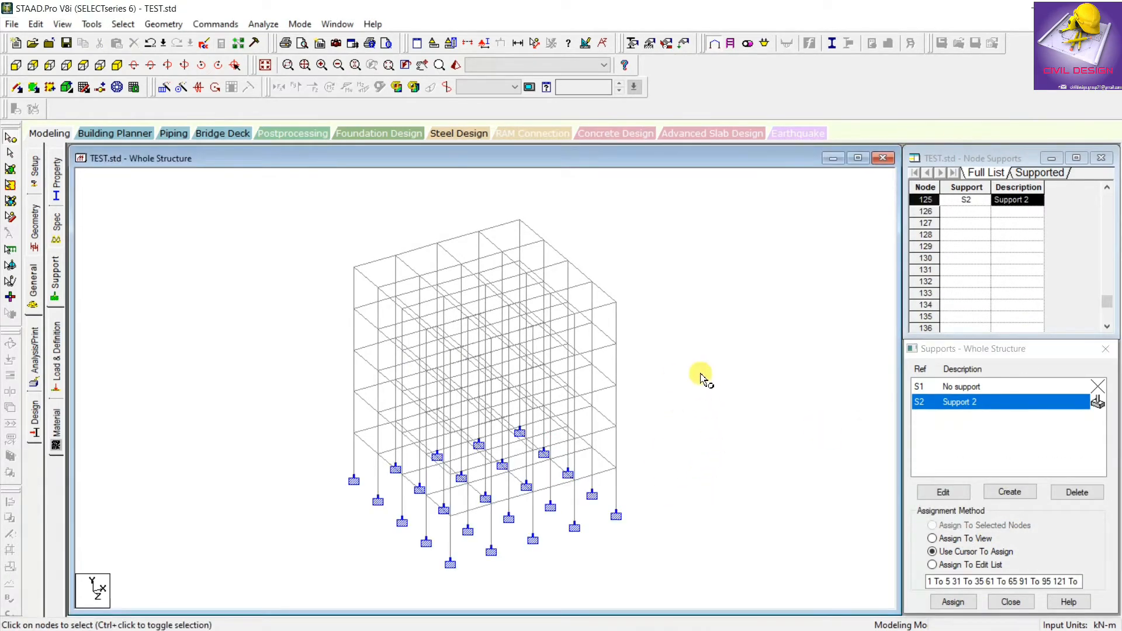
scroll(481, 340, "down", 2)
scroll(561, 462, "up", 1)
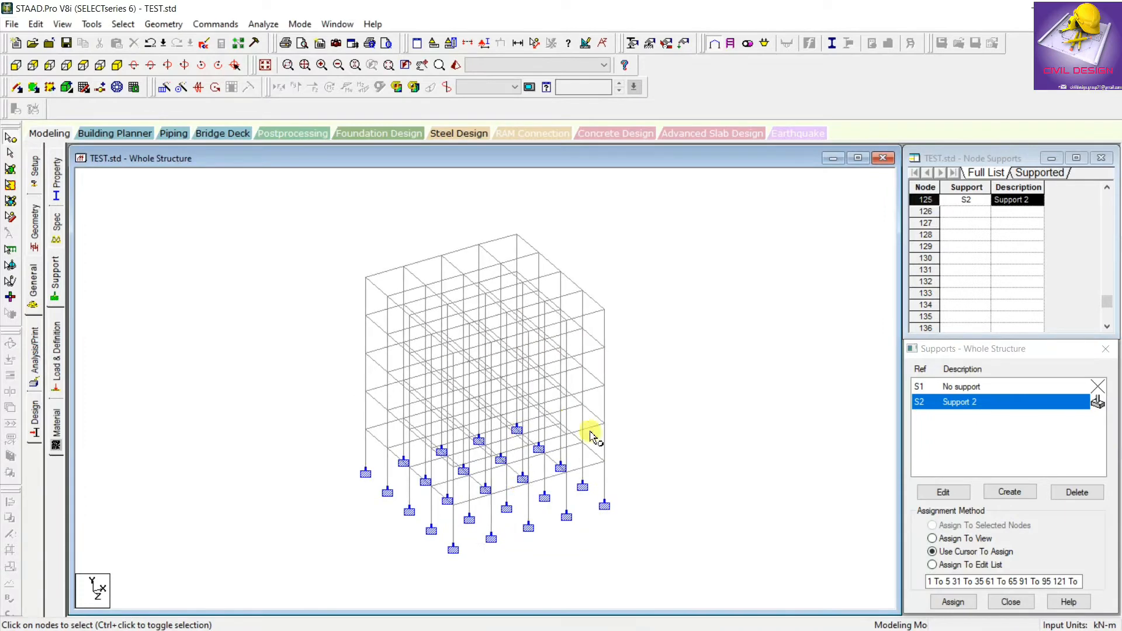
scroll(578, 437, "up", 1)
Add primary load case 1 with loading type Dead and the title DL.
left_click(58, 372)
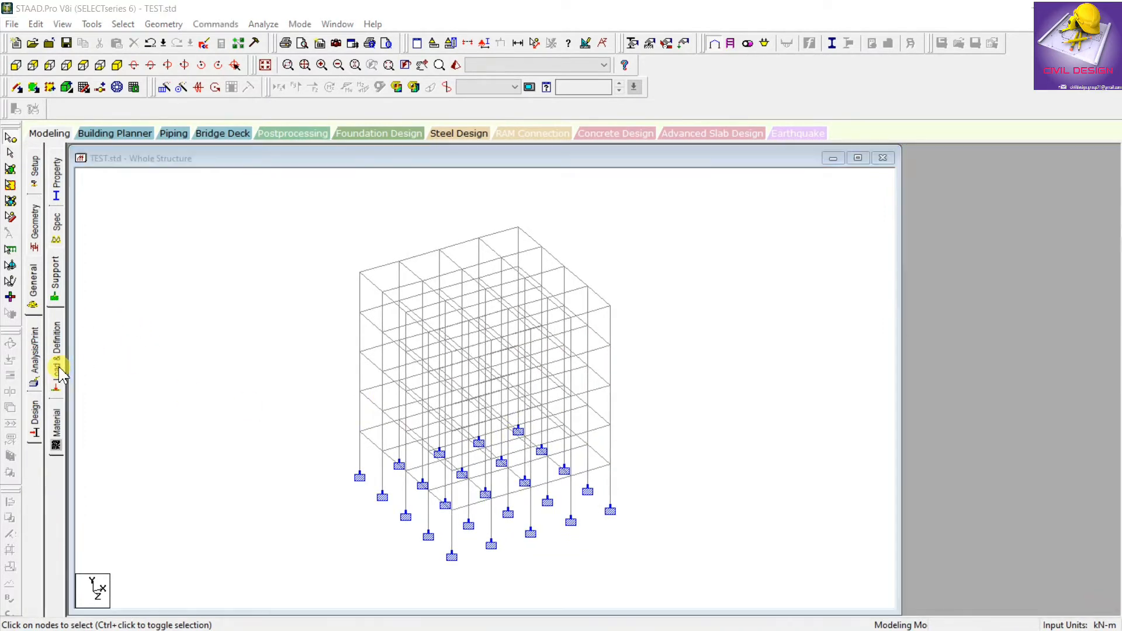
left_click(940, 183)
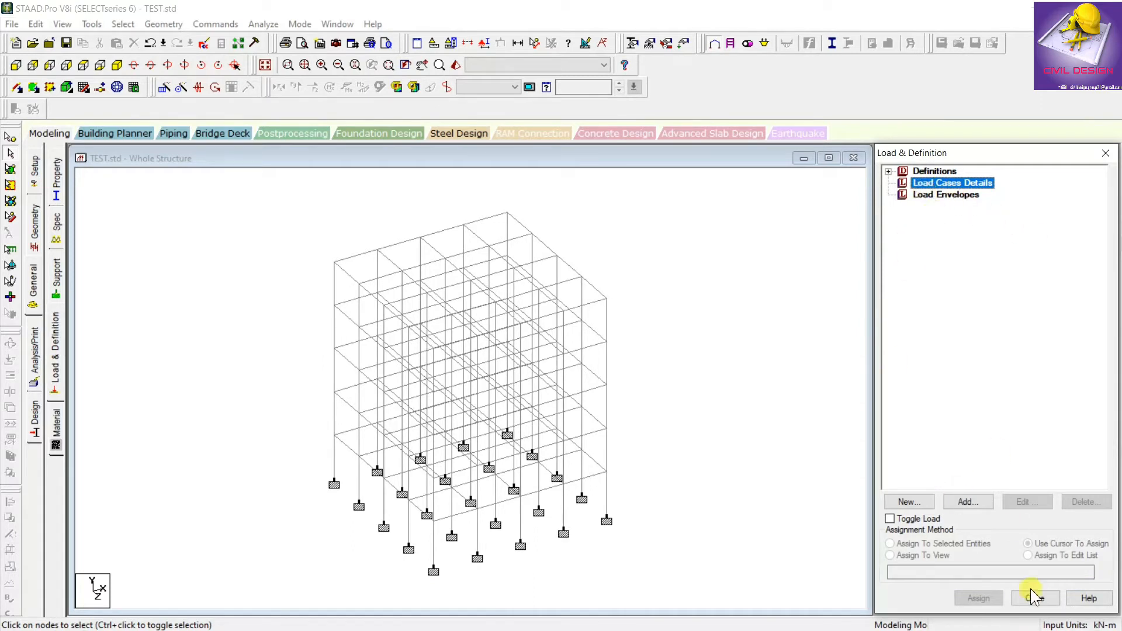
left_click(967, 502)
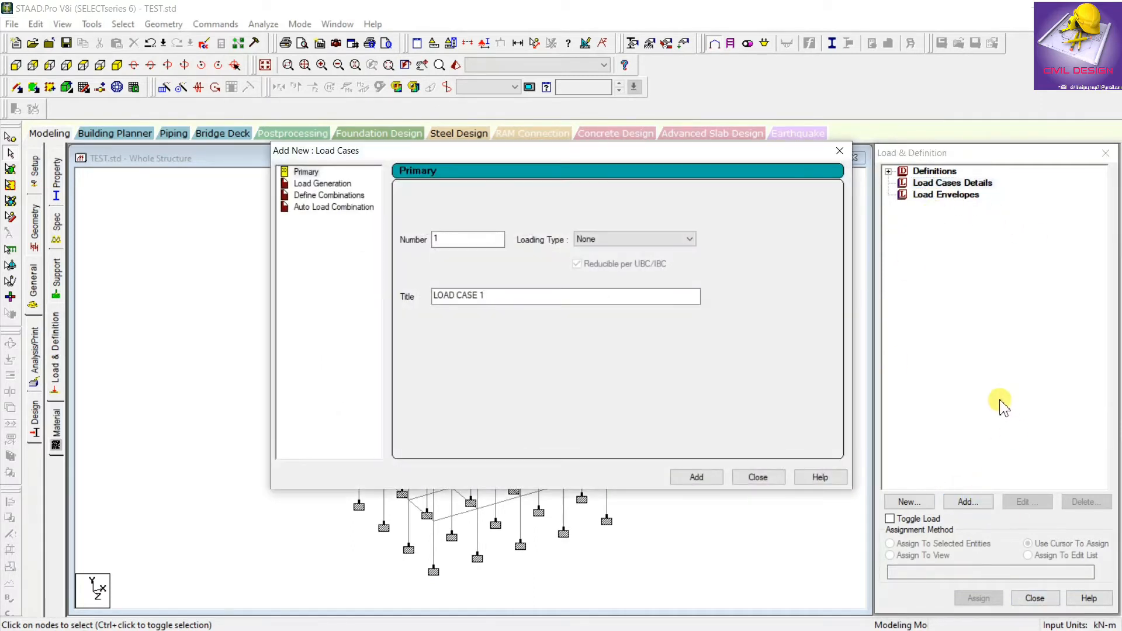
left_click(646, 240)
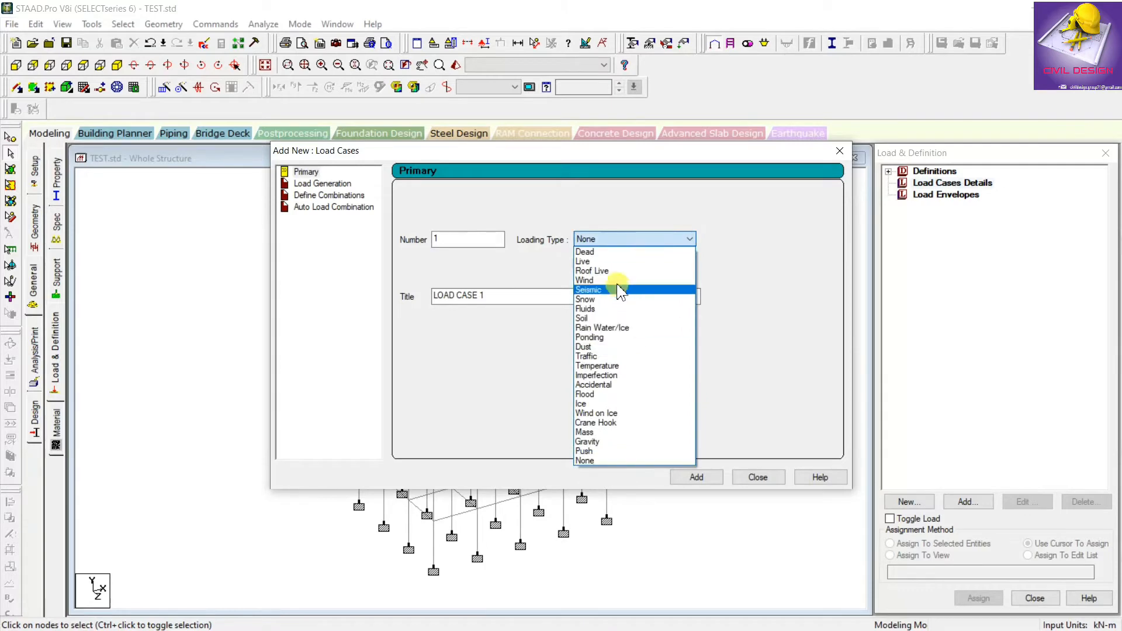
left_click(601, 253)
left_click_drag(497, 296, 324, 332)
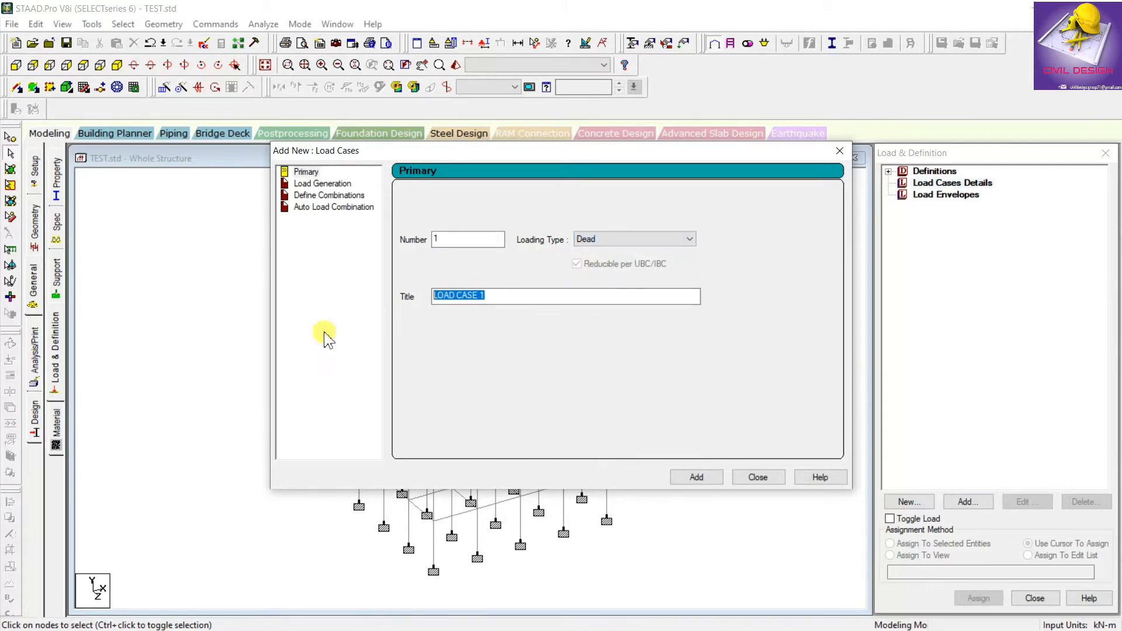
type("DL")
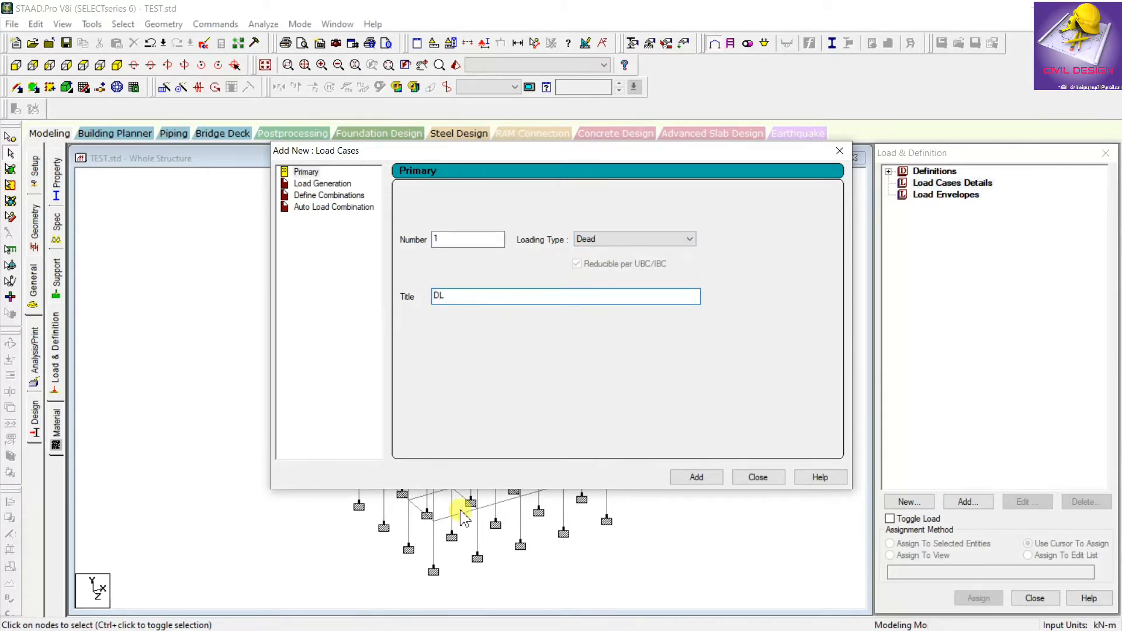
left_click(695, 477)
Add primary load case 2 with loading type Live and the title LL, and finish adding load cases.
left_click(649, 239)
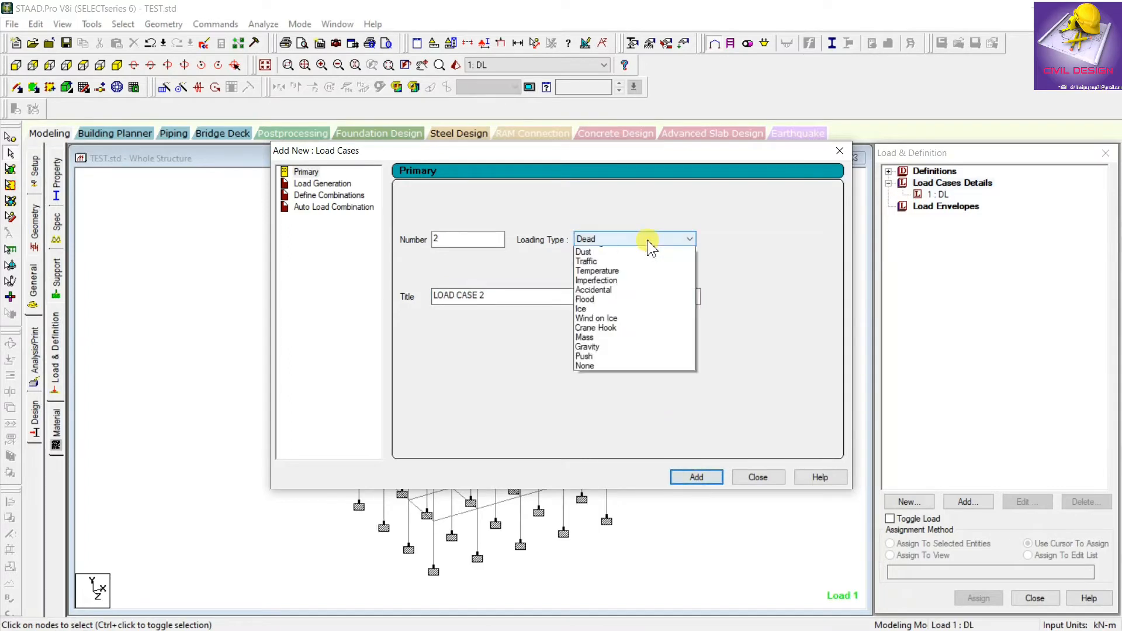
left_click(646, 261)
left_click_drag(529, 296, 344, 309)
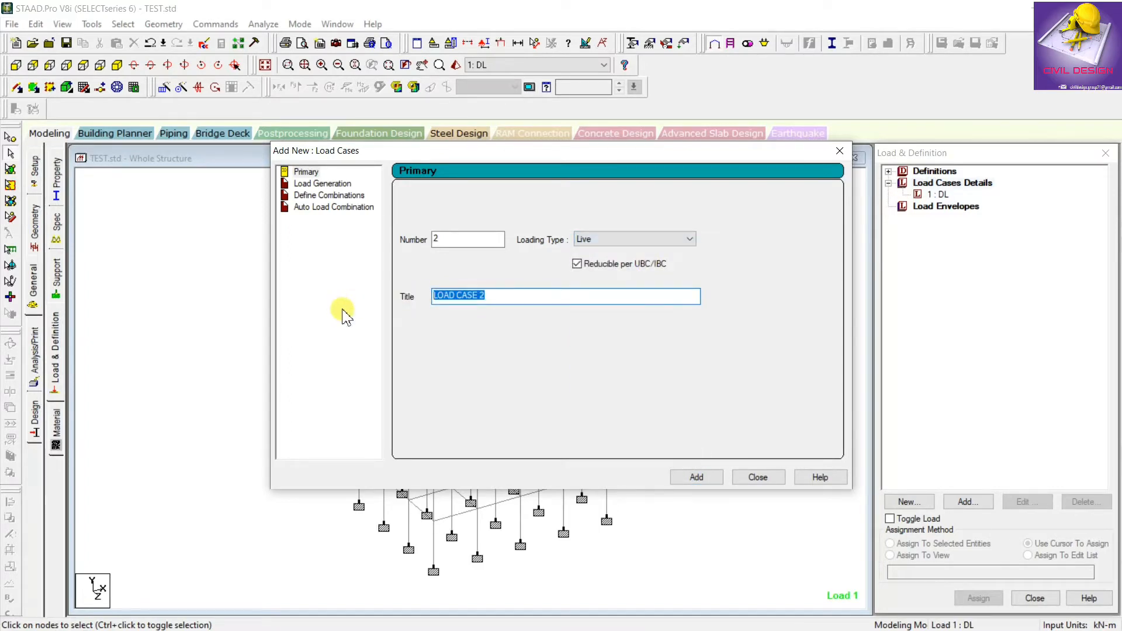
type("LL")
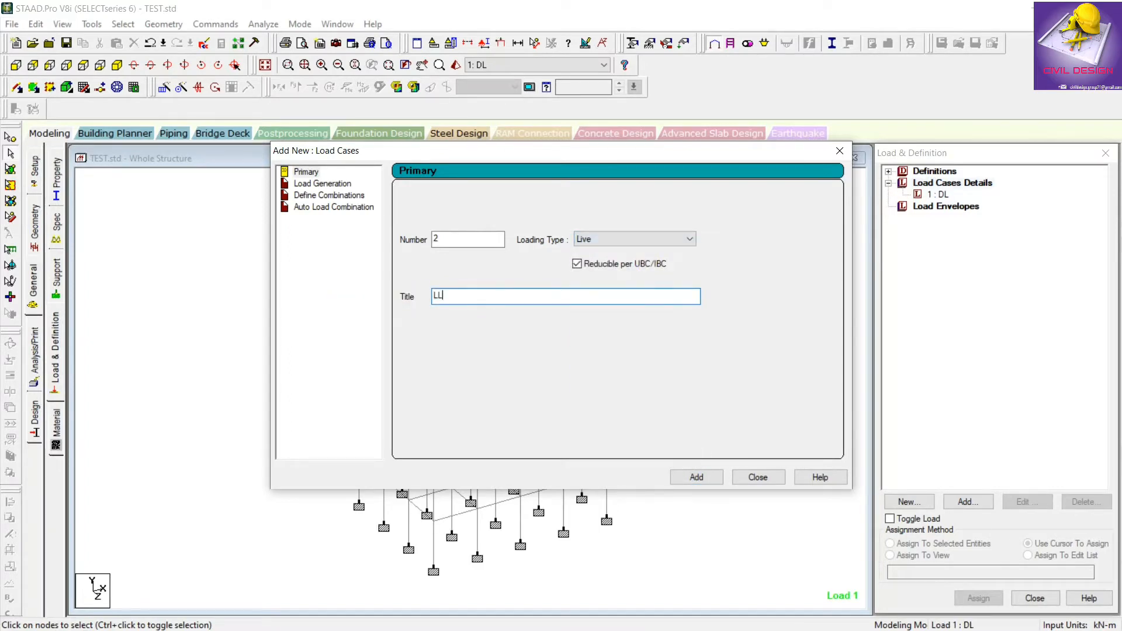
left_click(696, 477)
left_click(771, 476)
Add a selfweight load in the Y direction with factor -1 to the DL load case, and select it for assignment.
left_click(942, 196)
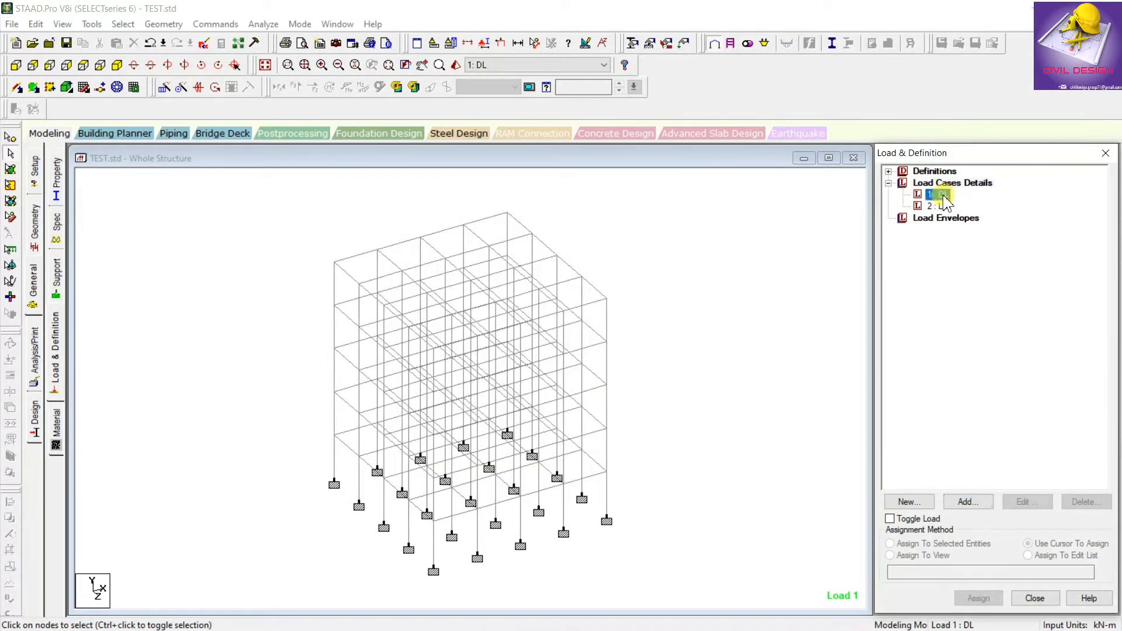
left_click(988, 502)
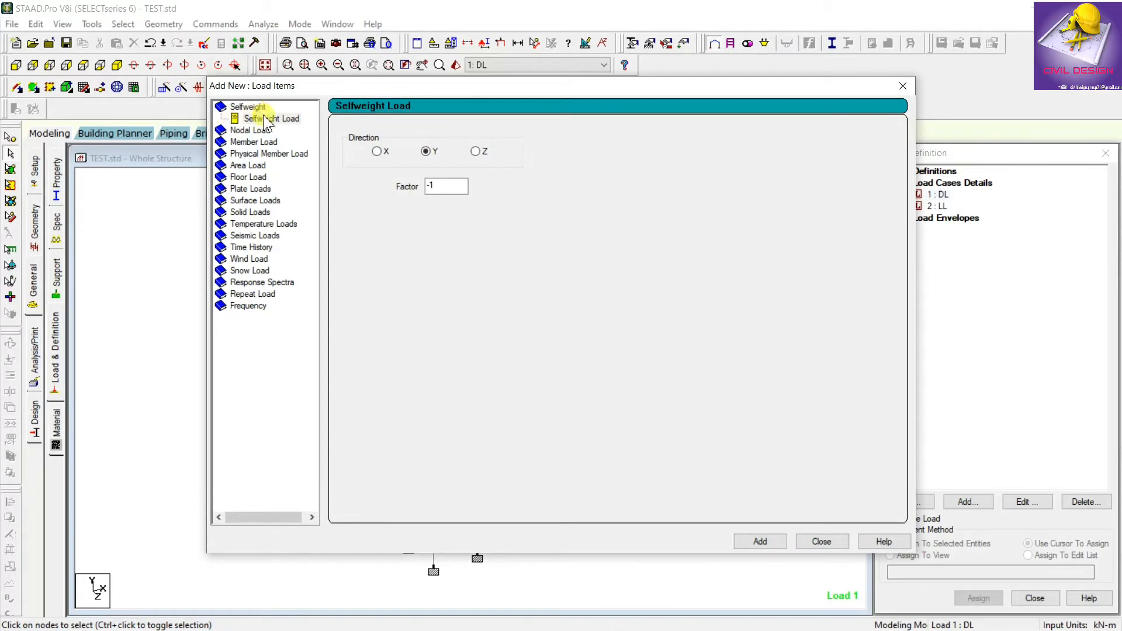
left_click(760, 539)
left_click(821, 541)
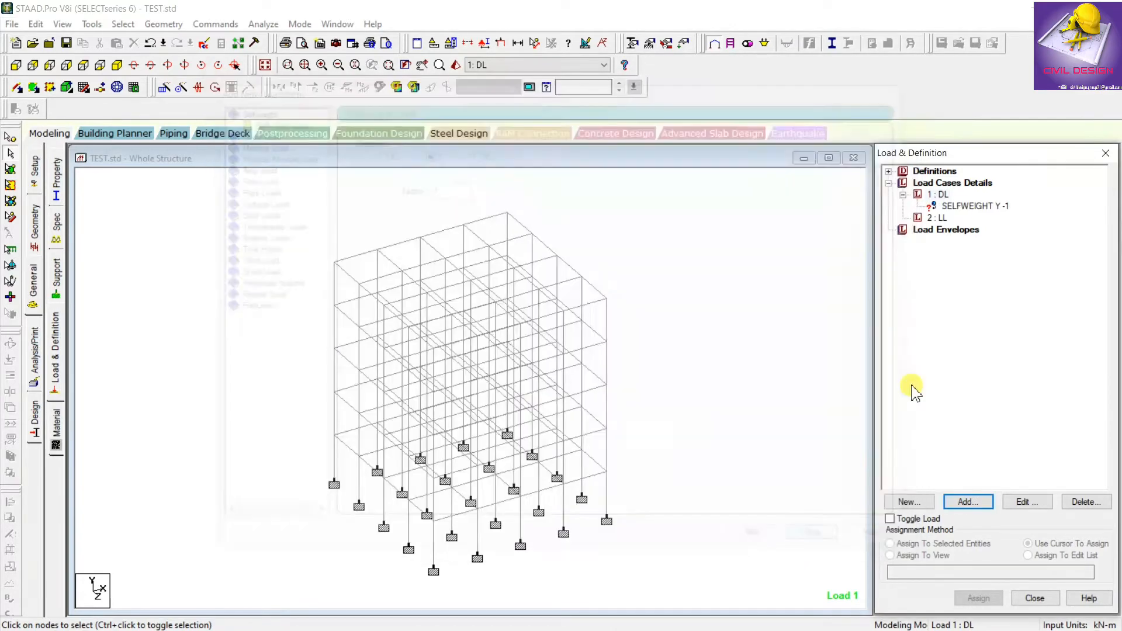
left_click(952, 207)
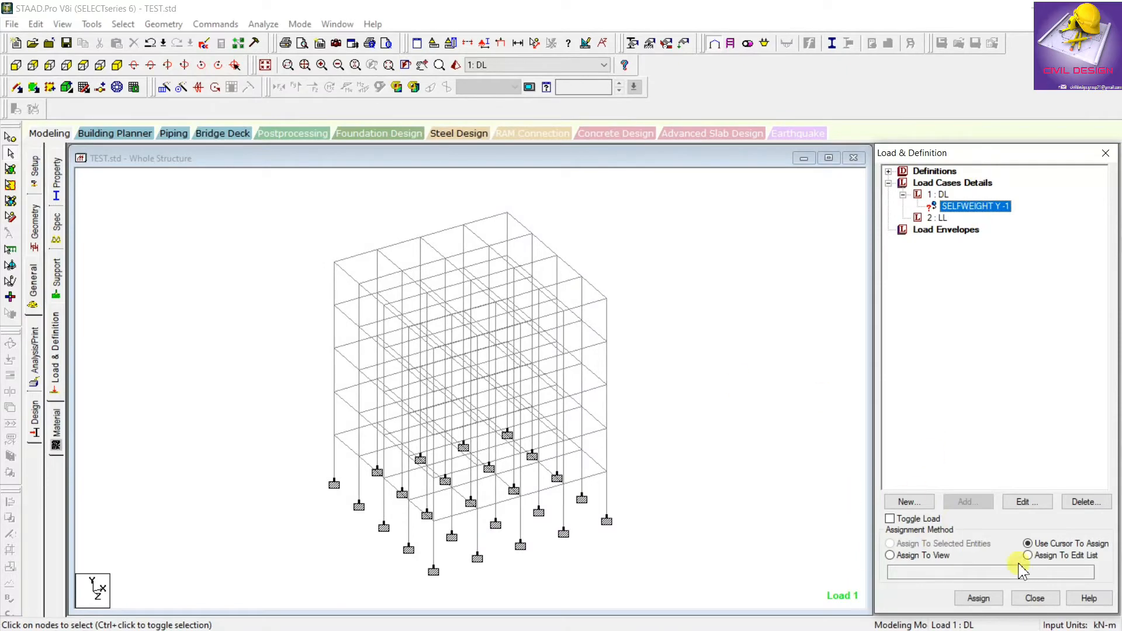
Assign the DL selfweight load to all members in the view.
left_click(909, 560)
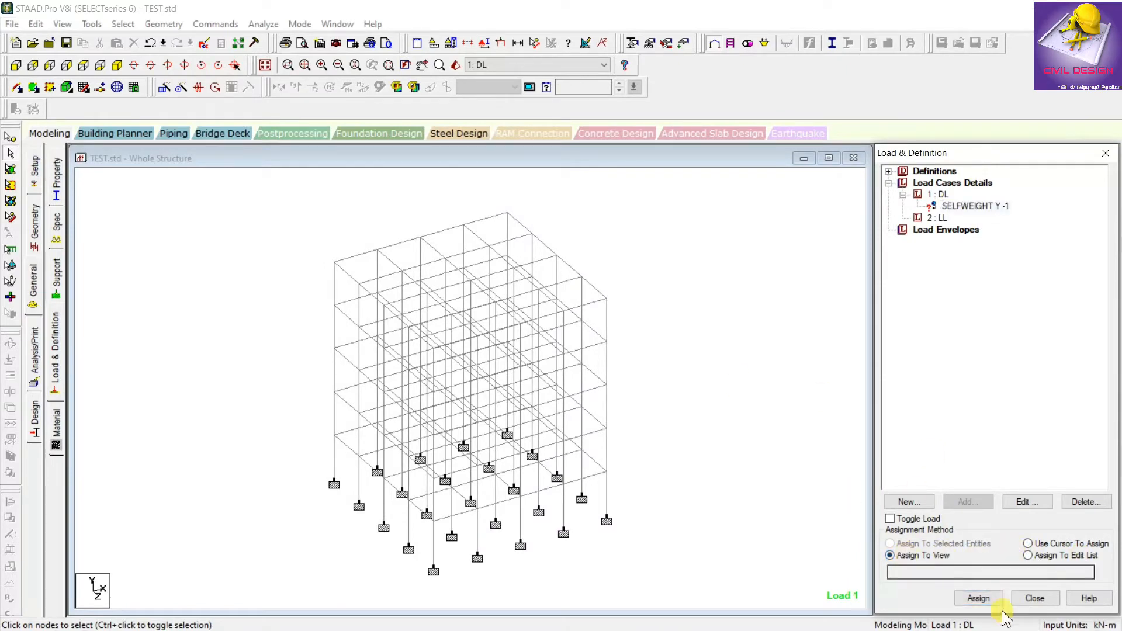
left_click(978, 597)
left_click(1005, 417)
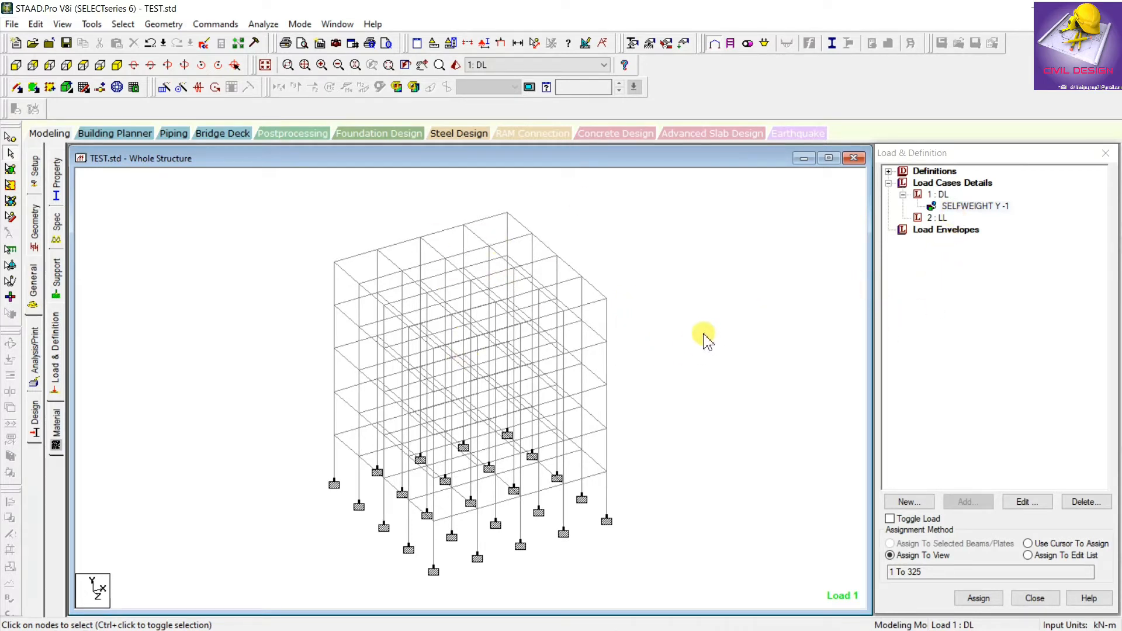
Add a uniform member force of -4 kN/m in the GY direction to the LL load case, and select it for assignment.
left_click(941, 218)
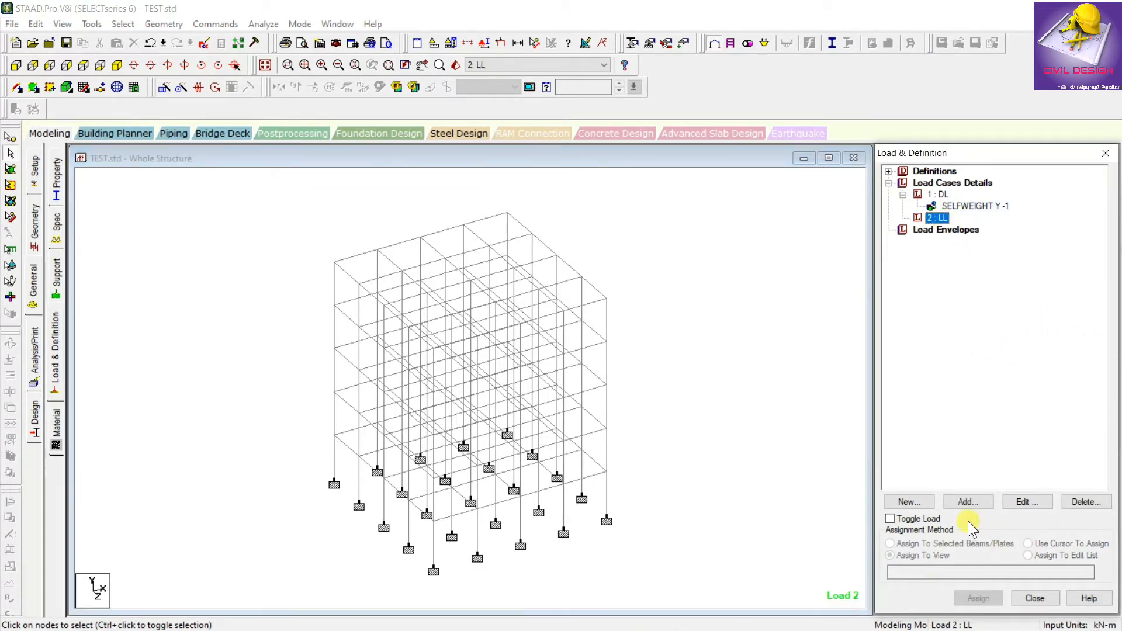
left_click(965, 501)
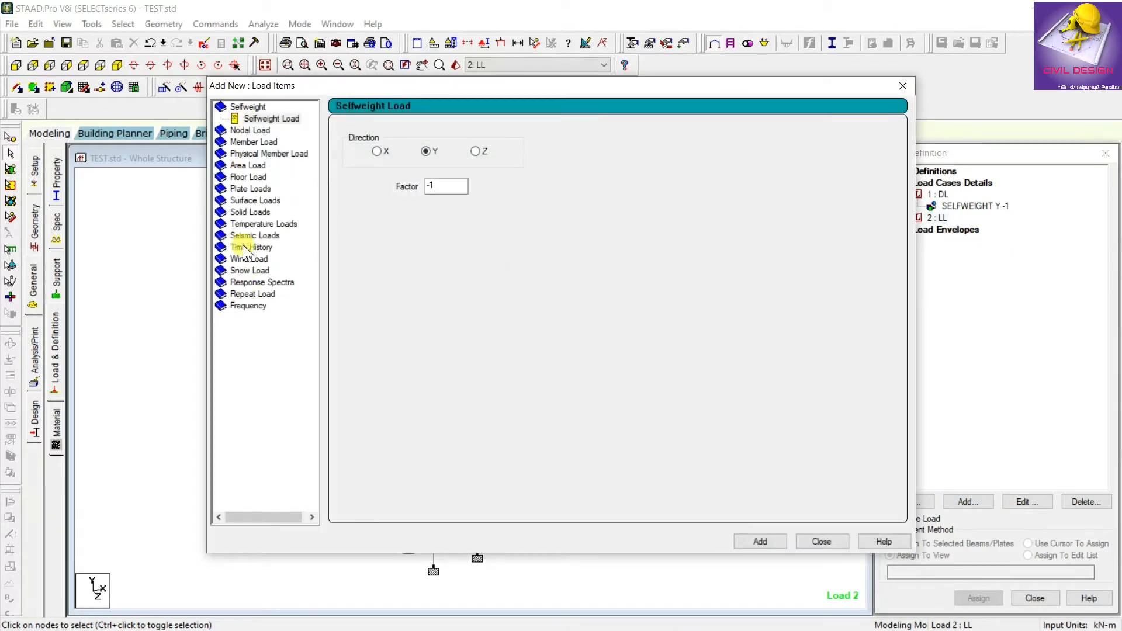
left_click(252, 143)
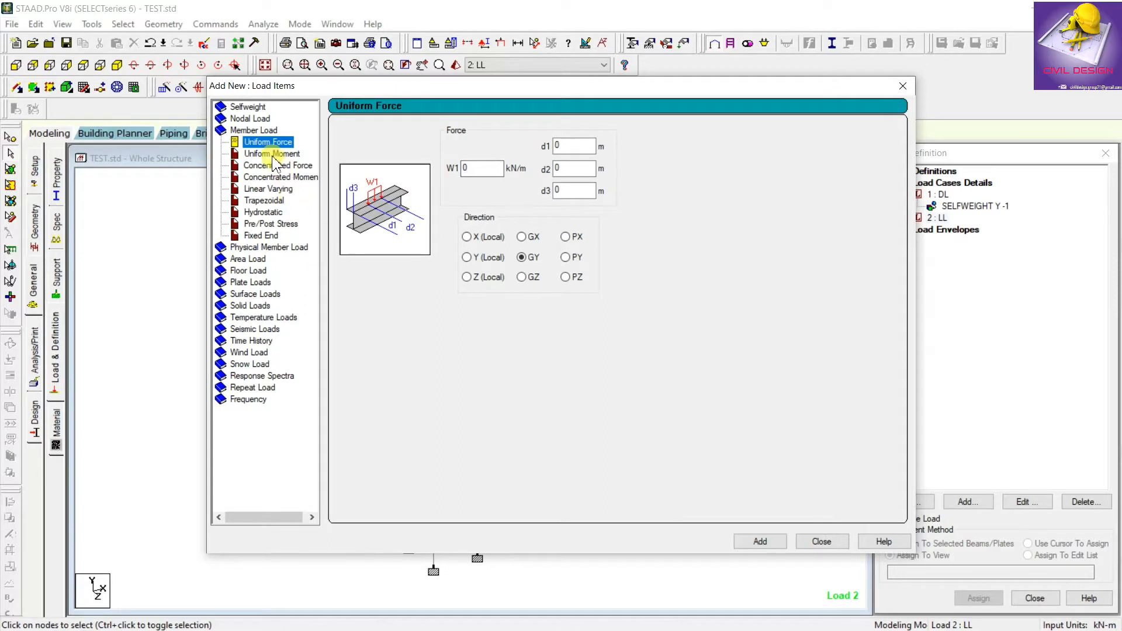
left_click(271, 154)
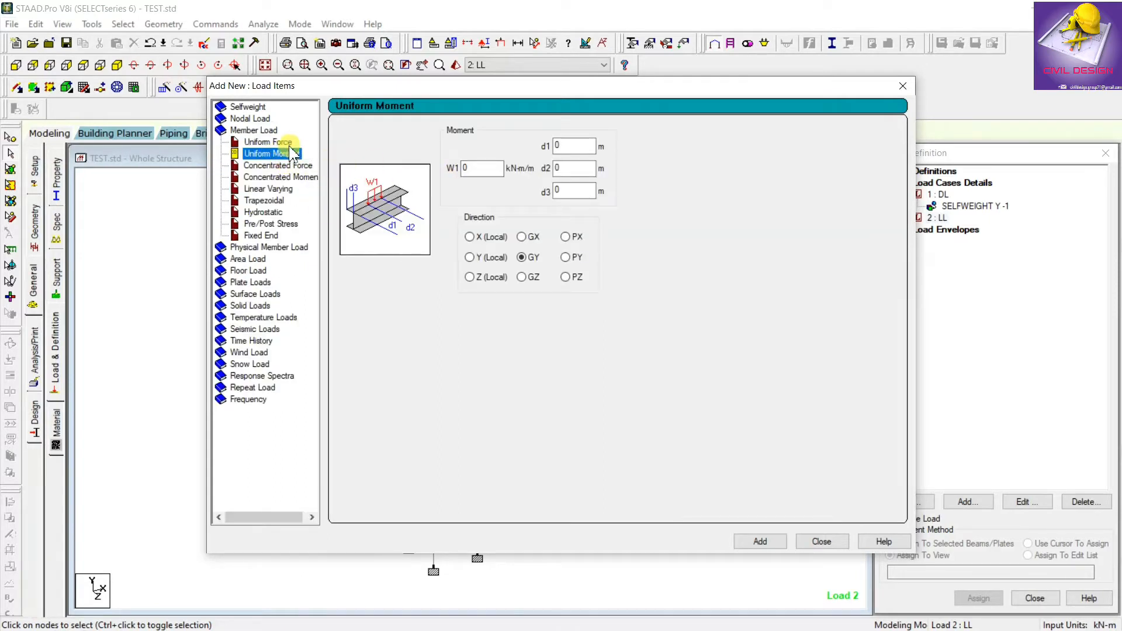
left_click(270, 143)
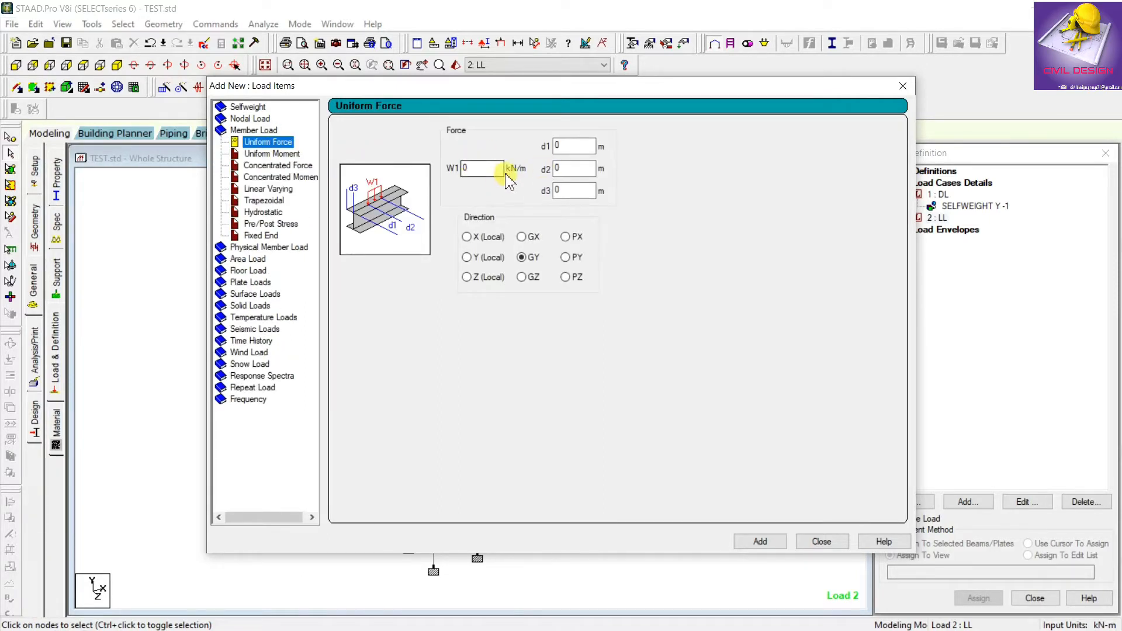
left_click(497, 169)
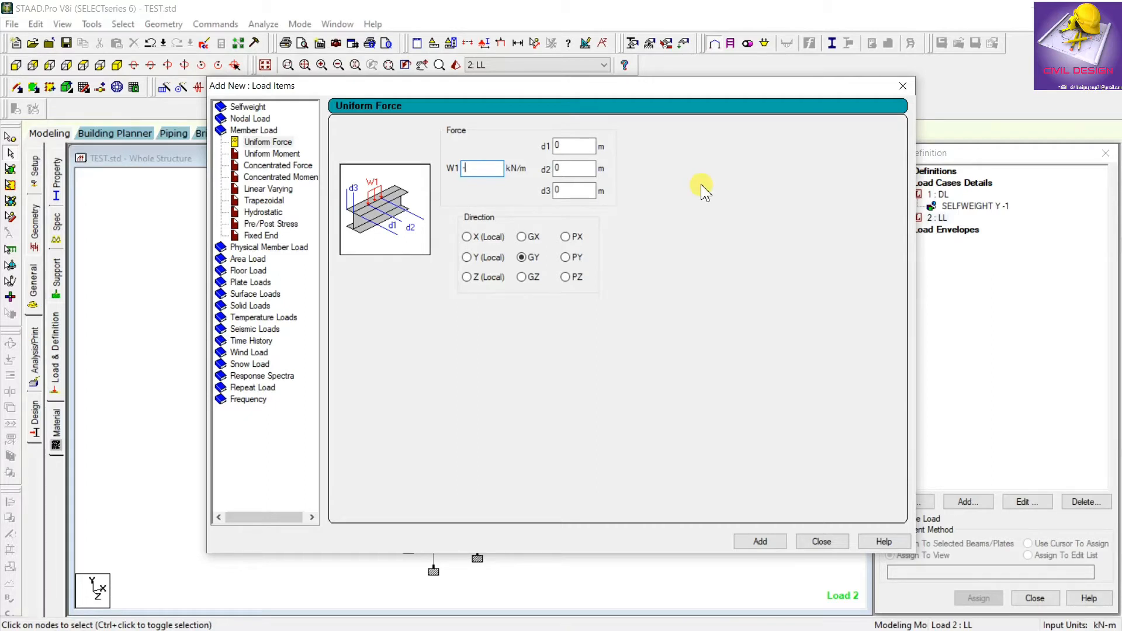
type("4")
left_click(767, 539)
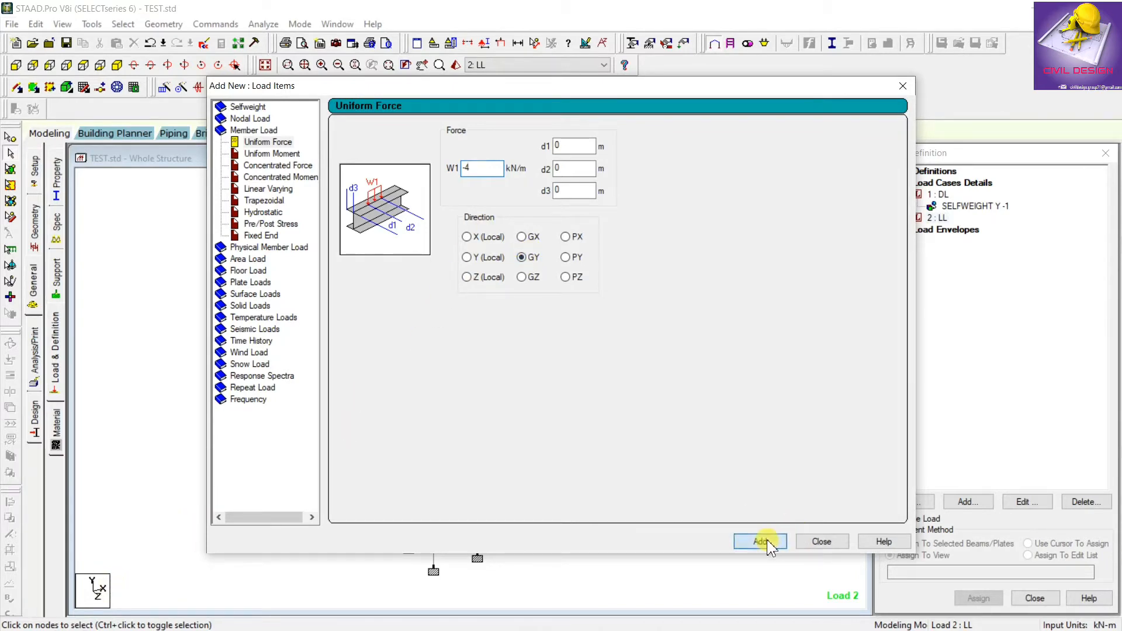
left_click(830, 542)
left_click(971, 229)
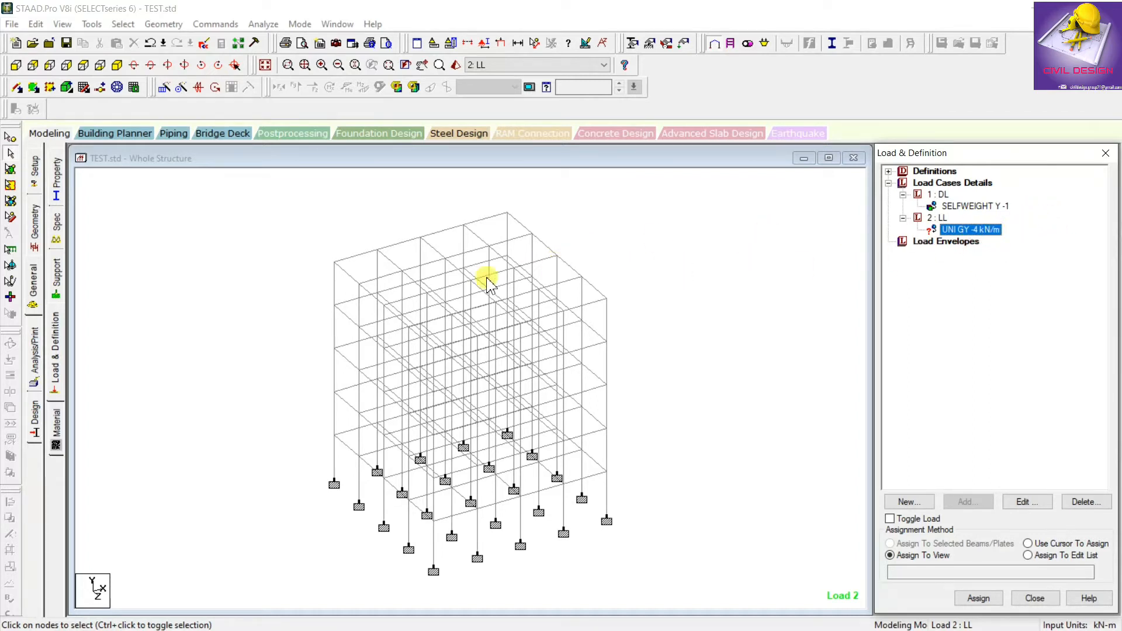
left_click(350, 257)
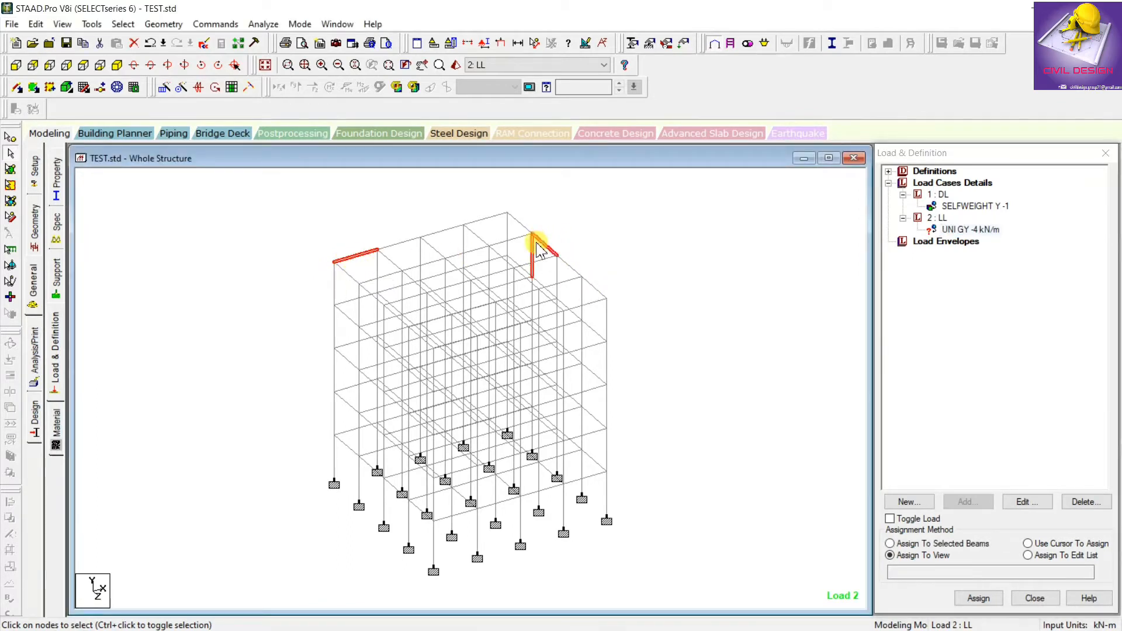
left_click(565, 248)
left_click(342, 260)
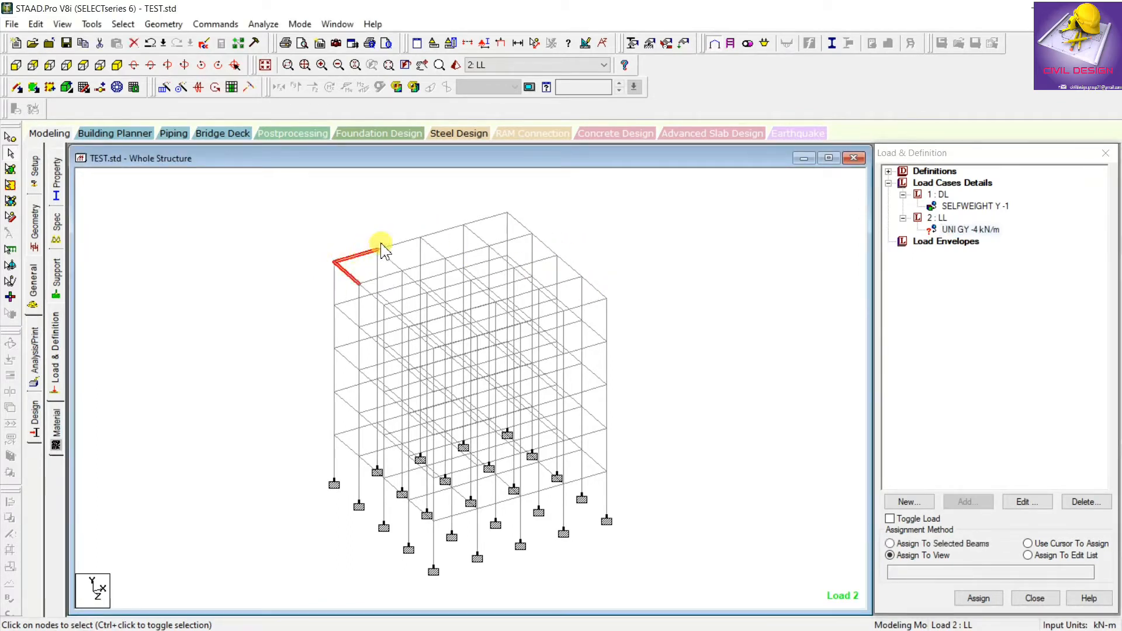
left_click(358, 233)
Select the four roof beams along the rear edge of the frame, accepting the auto save of the file.
left_click(367, 251)
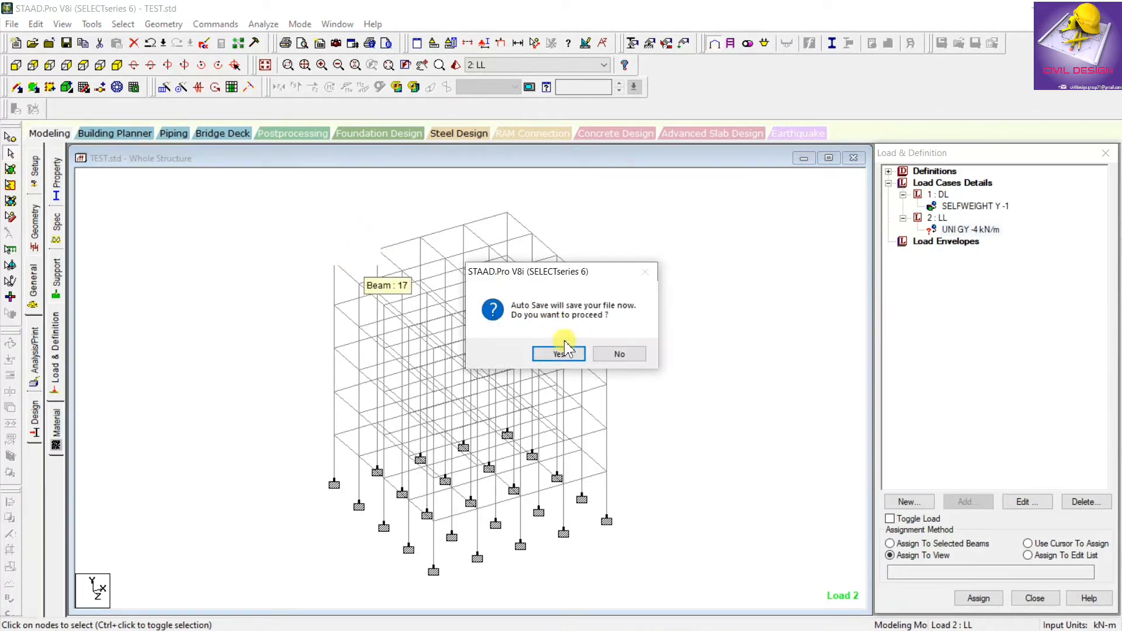
left_click(570, 353)
left_click(472, 343)
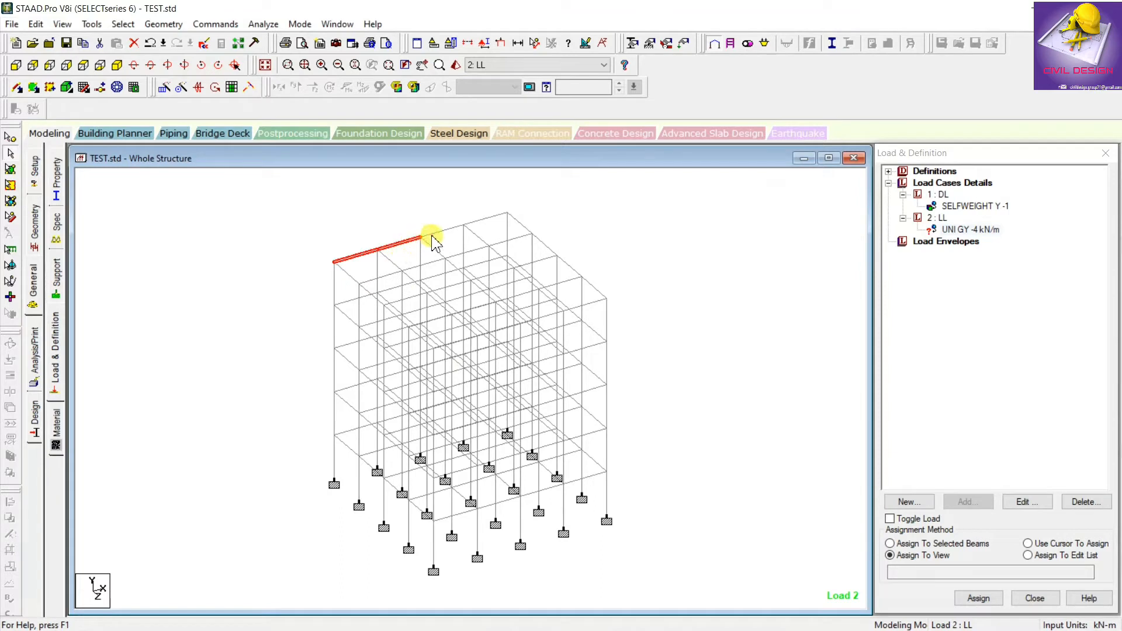
left_click(489, 220, "ctrl")
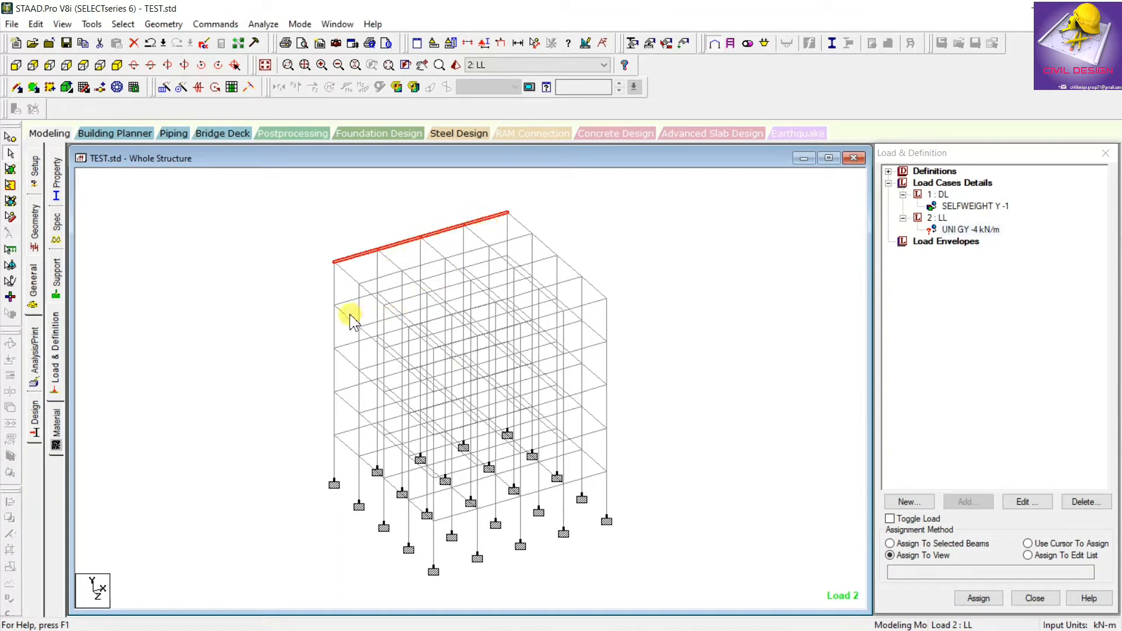
Add beams on the two floors below the roof and at the right-hand side of the frame to the selection.
left_click(366, 337, "ctrl")
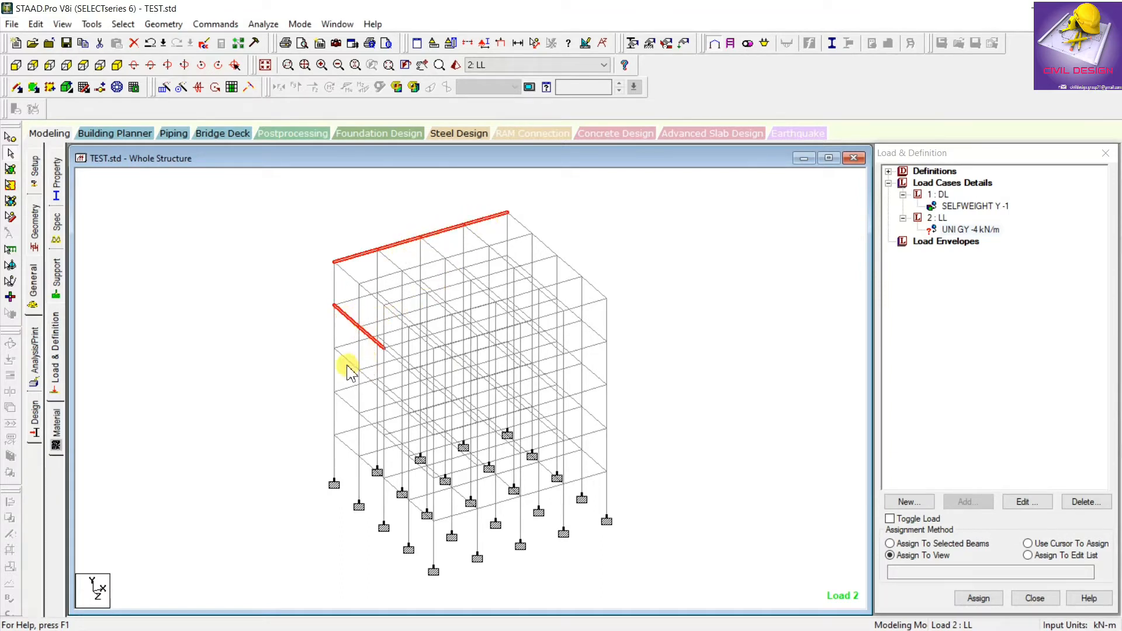
left_click(368, 378, "ctrl")
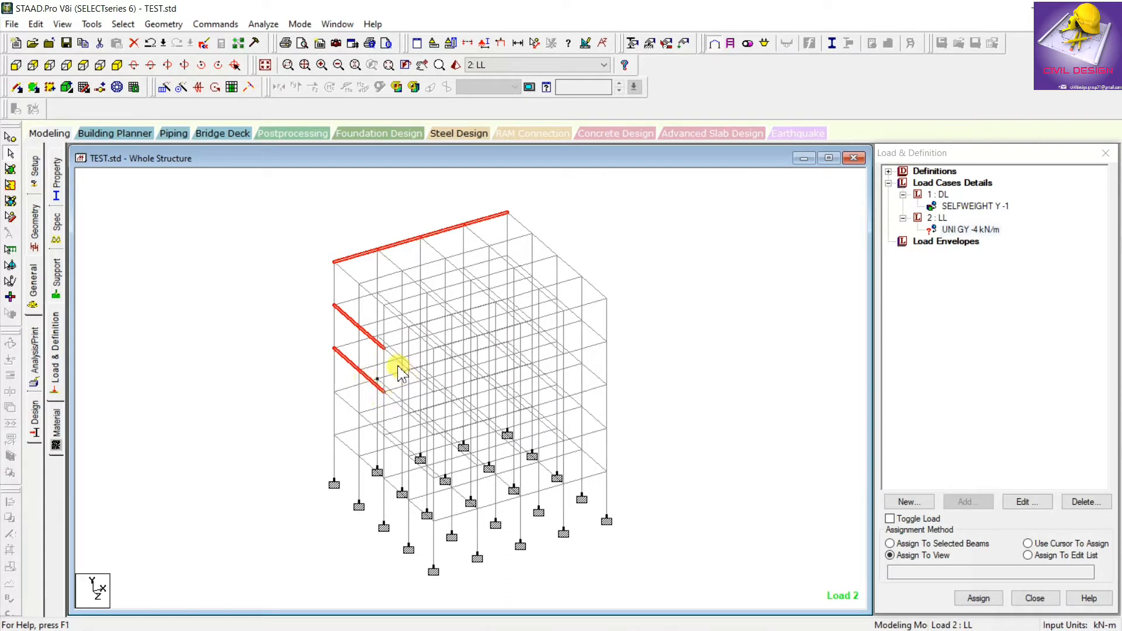
left_click(389, 363, "ctrl")
left_click(390, 346, "ctrl")
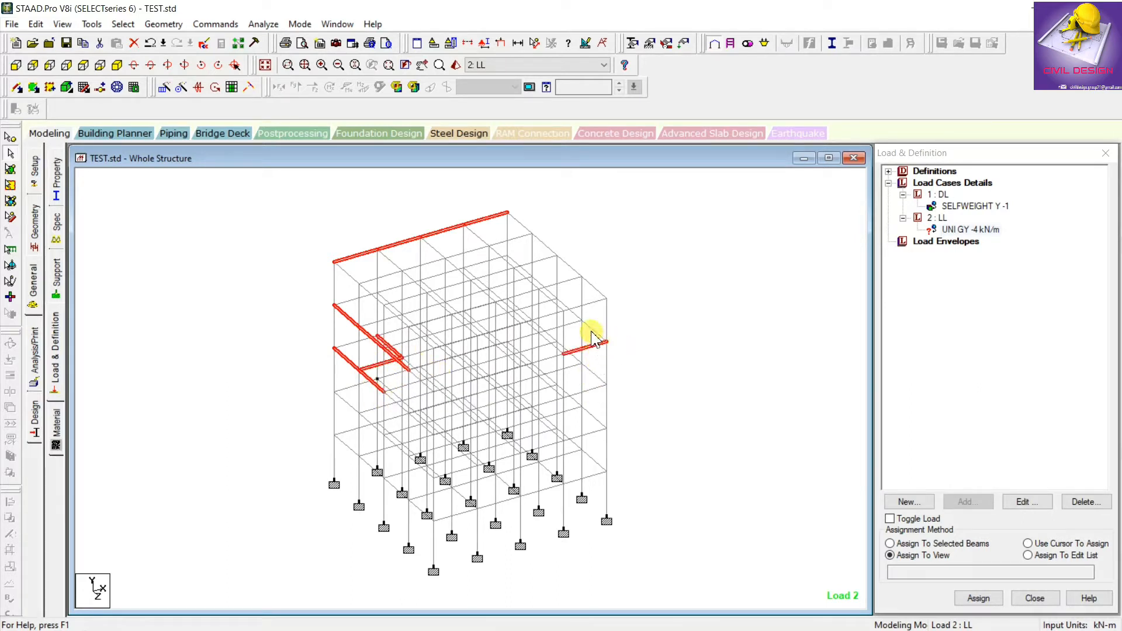
left_click(586, 282, "ctrl")
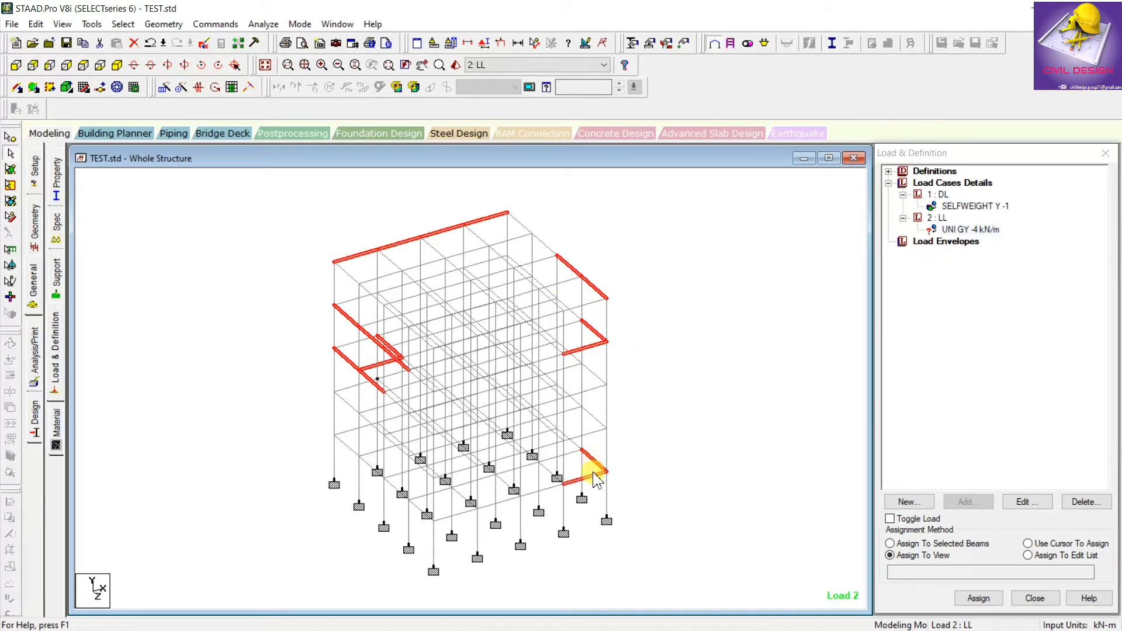
Add the lowest-level beams along the frame's front and left-hand edges to the selection.
left_click(492, 501, "ctrl")
left_click(448, 514, "ctrl")
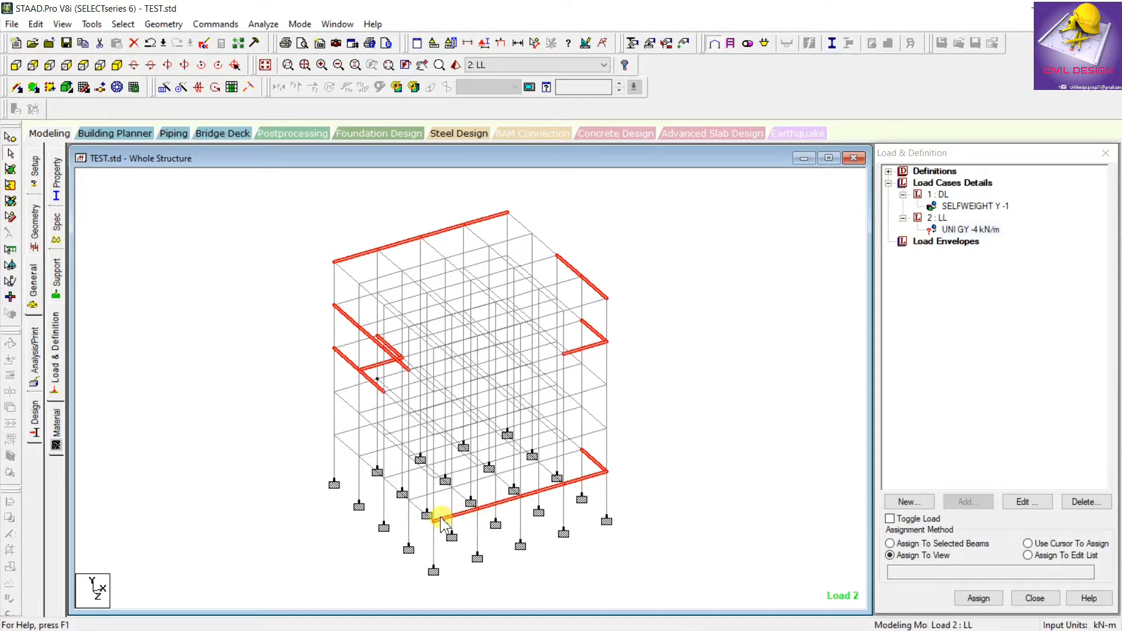
left_click(410, 503, "ctrl")
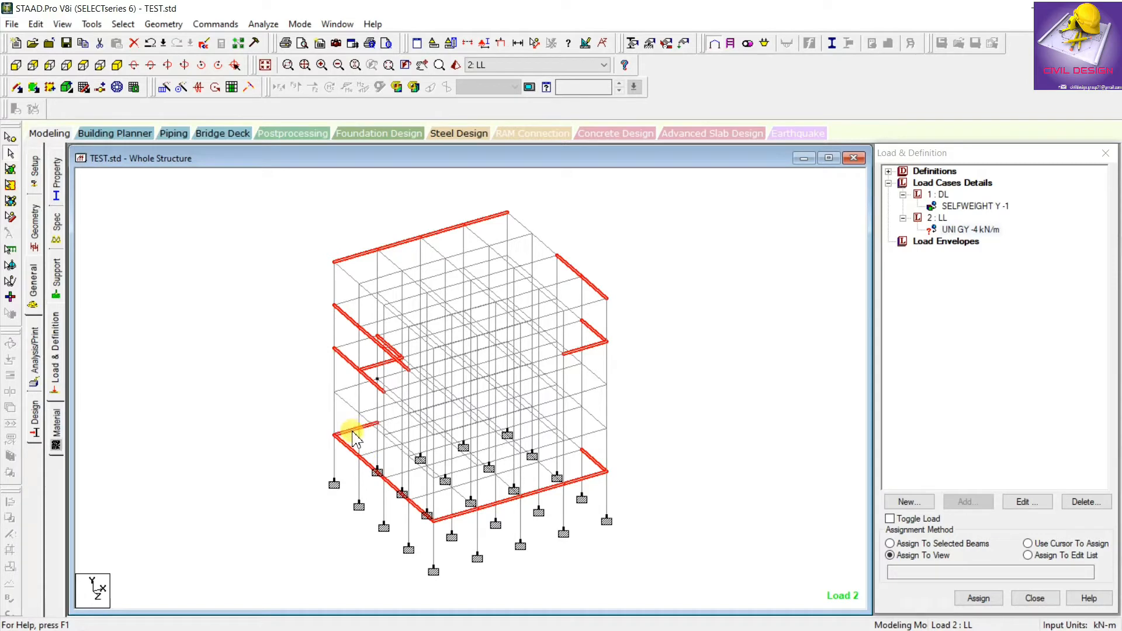
Add the remaining beam near the middle of the right roof edge and three front roof-edge beams to the selection.
left_click(540, 243, "ctrl")
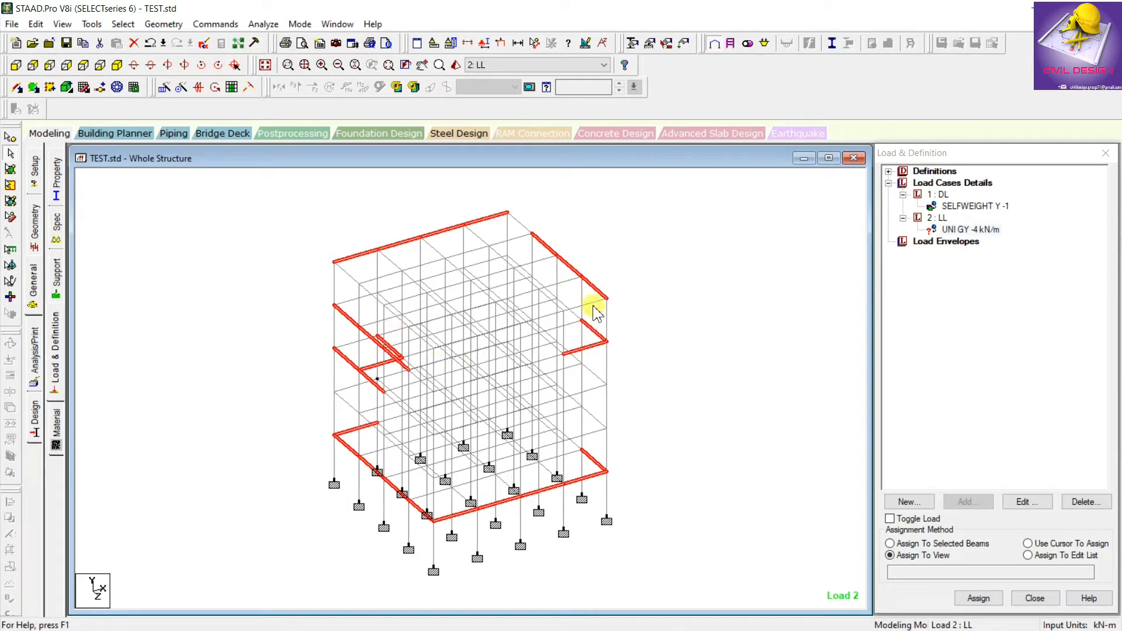
left_click(532, 320, "ctrl")
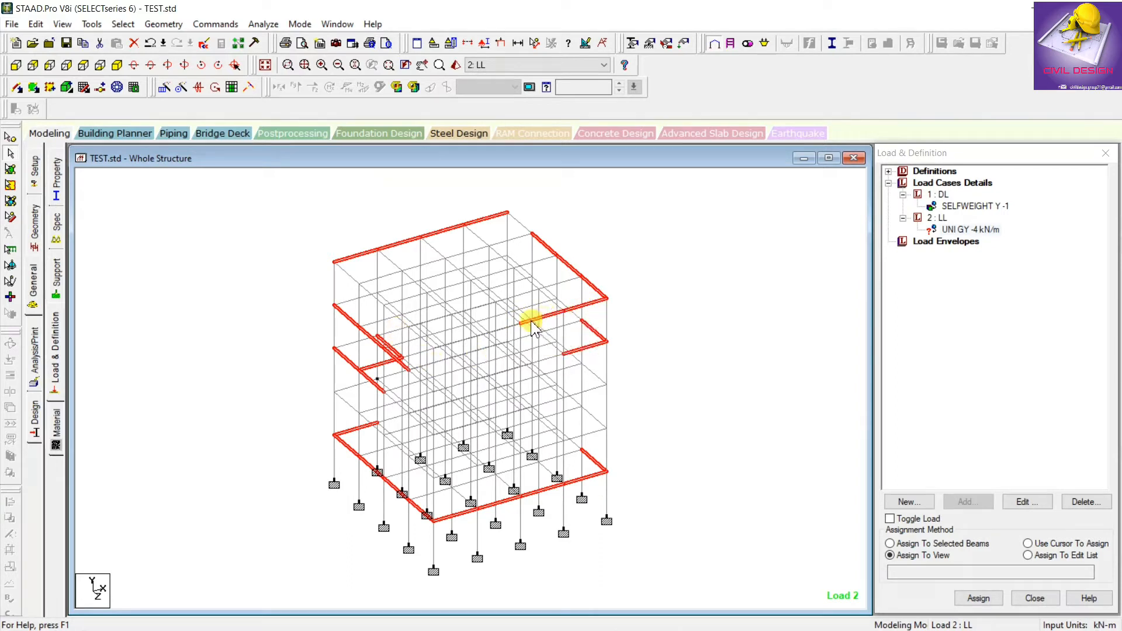
left_click(502, 328, "ctrl")
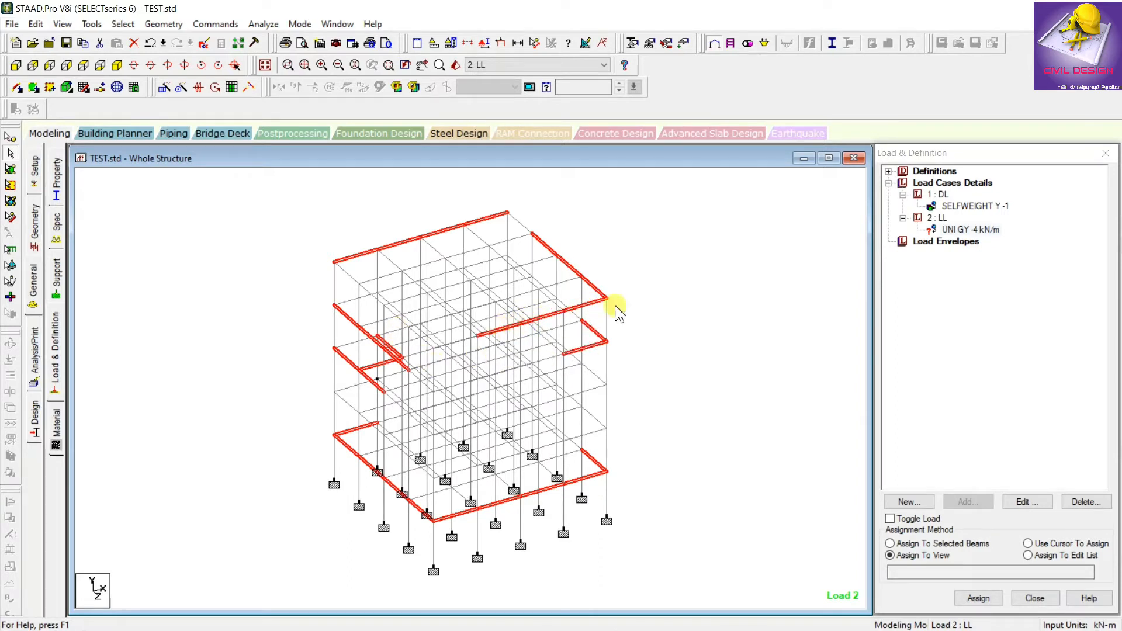
Assign the -4 kN/m uniform live load to the selected beams and clear the selection.
left_click(904, 545)
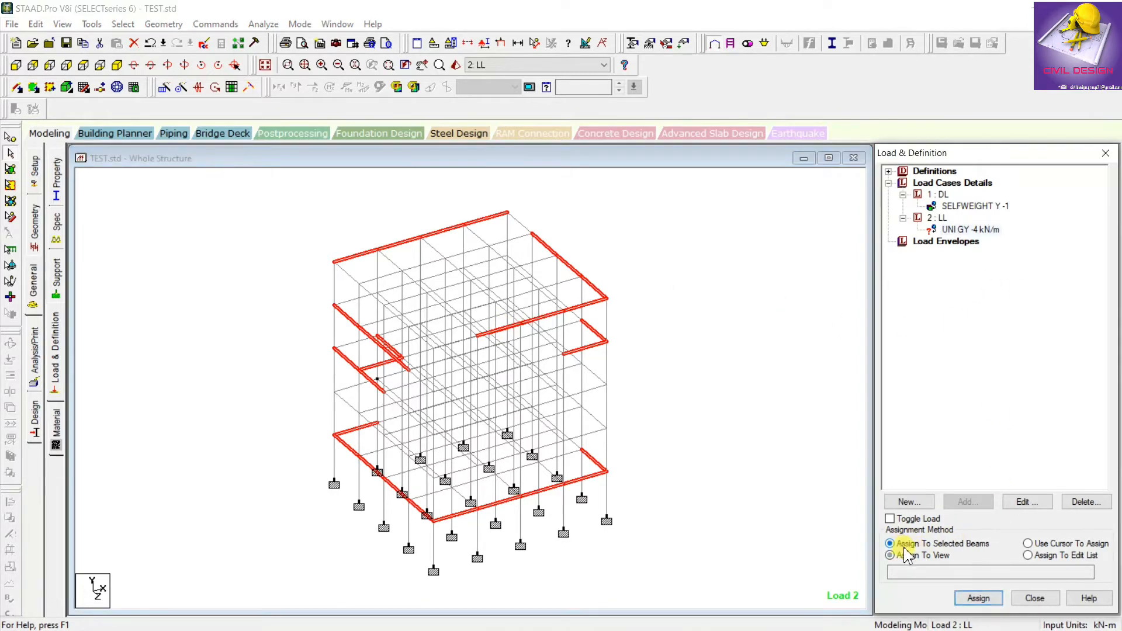
left_click(979, 598)
left_click(1019, 420)
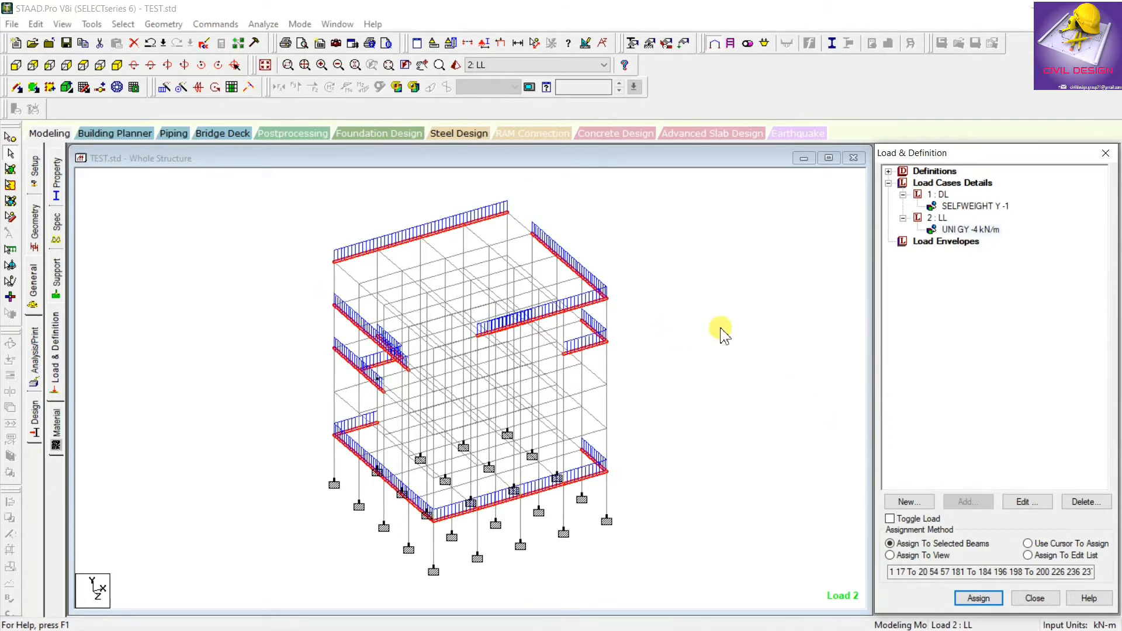
left_click(720, 333)
scroll(456, 336, "down", 1)
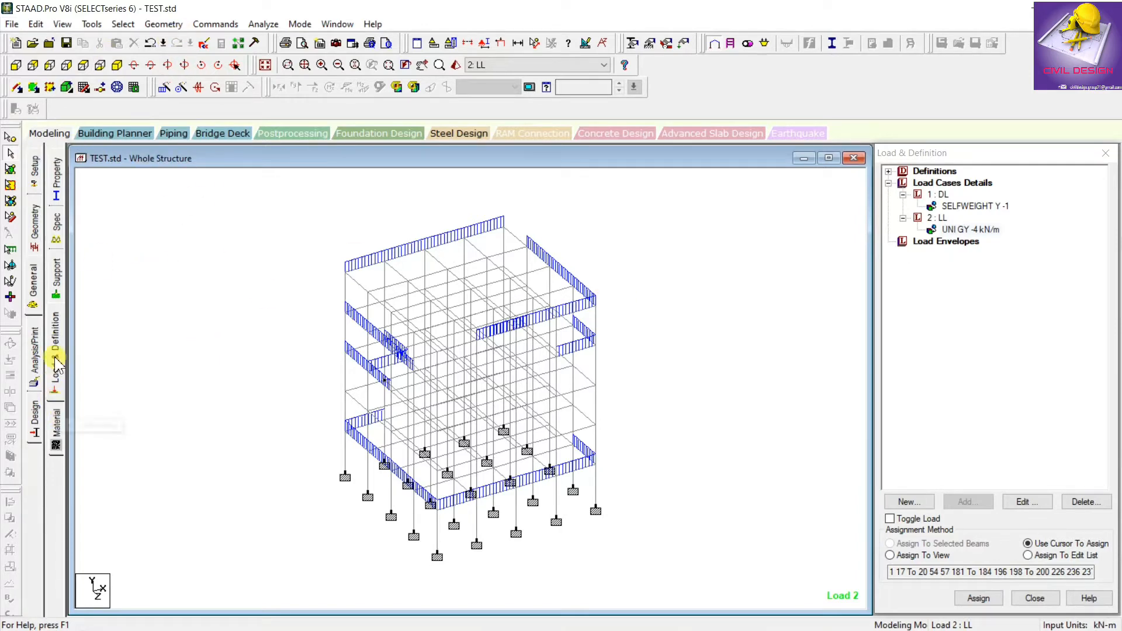
Add a Perform Analysis command with the No Print option.
left_click(34, 367)
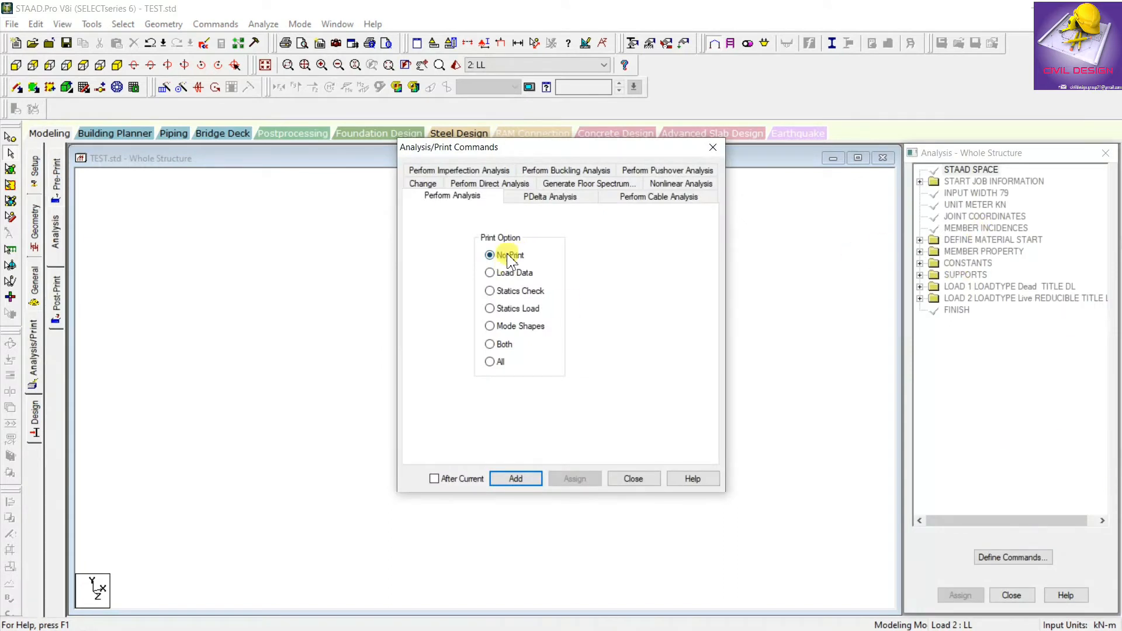
left_click(526, 482)
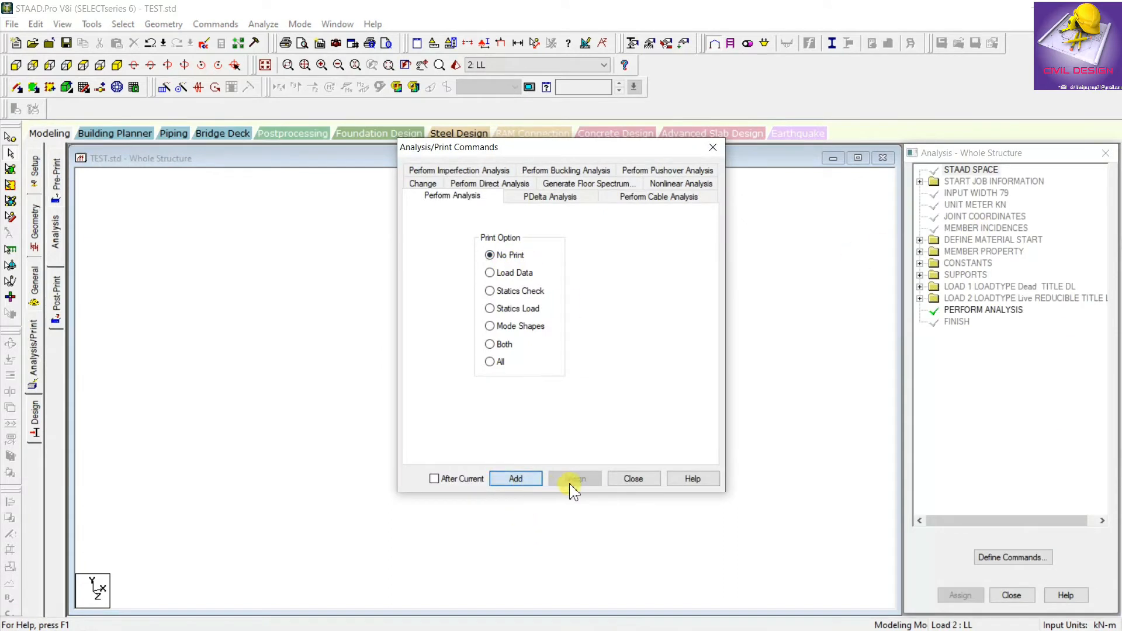
left_click(633, 478)
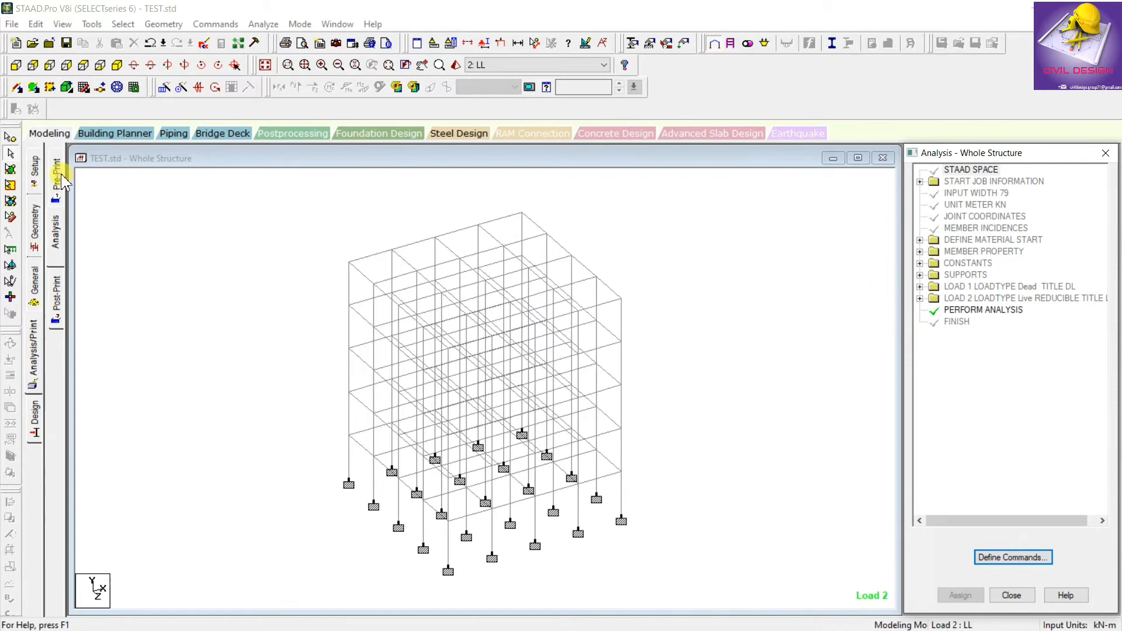
Add a post-analysis Load List command containing both the DL and LL load cases.
left_click(56, 298)
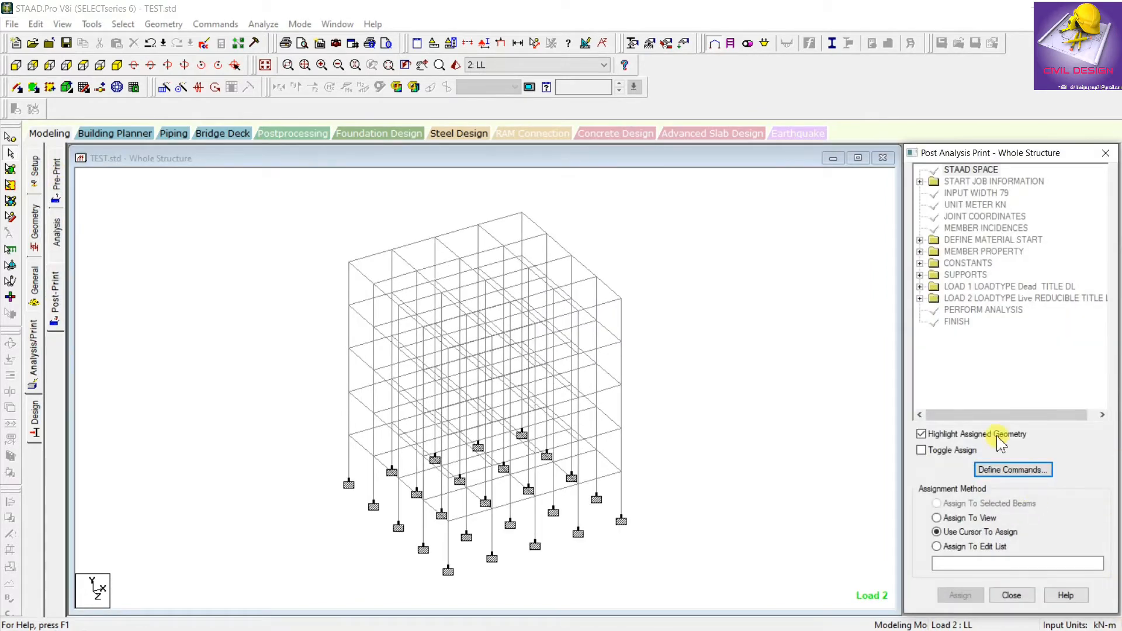
left_click(1014, 471)
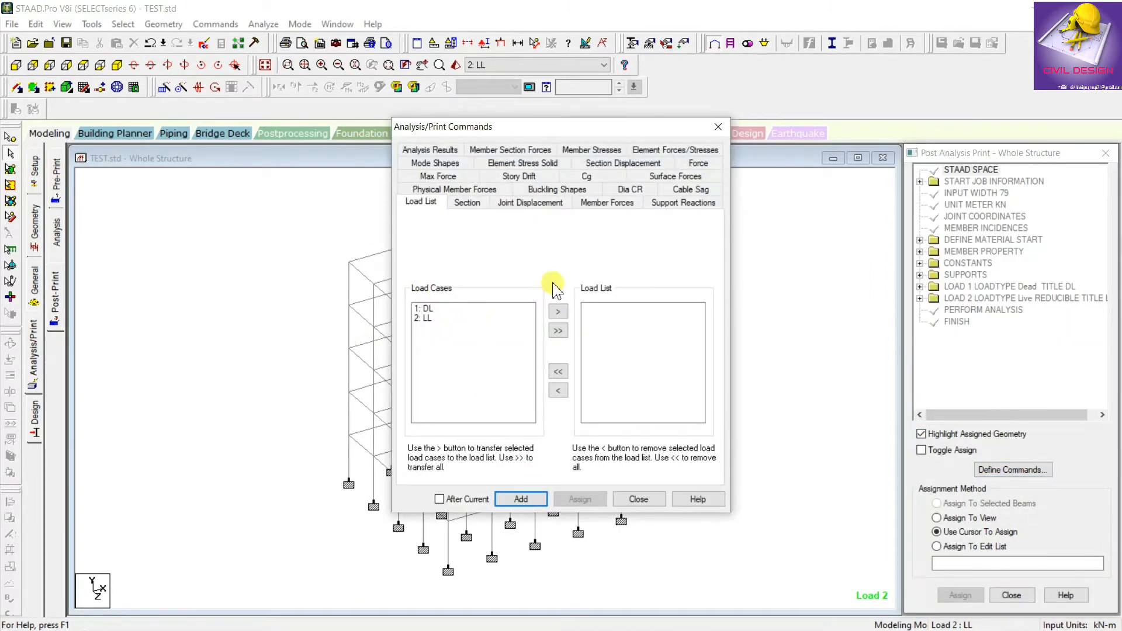
left_click(559, 335)
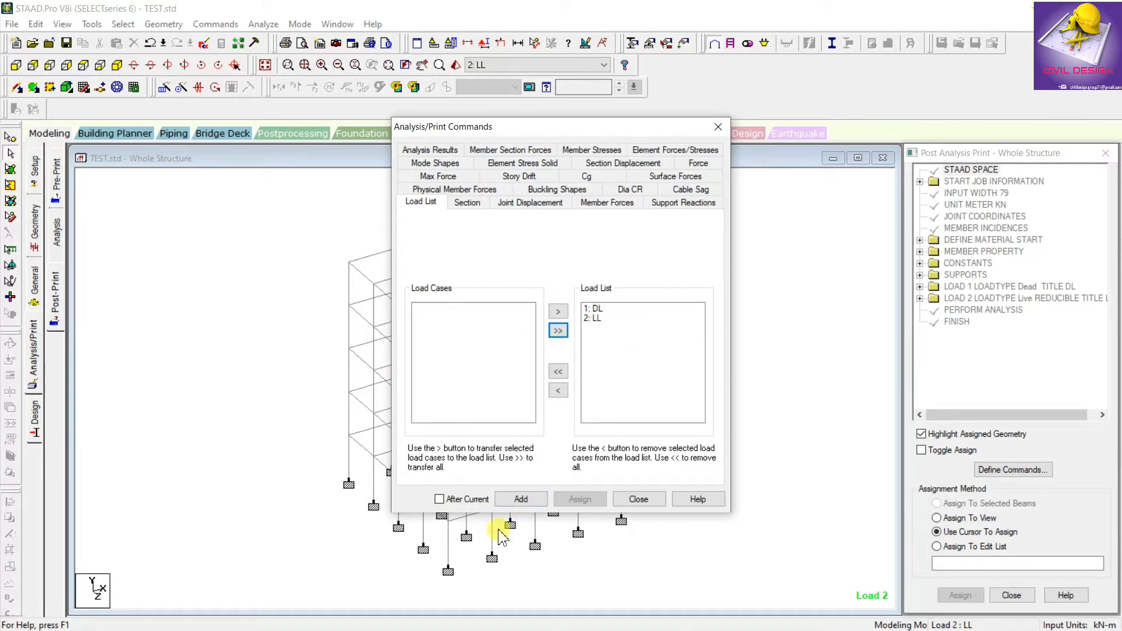
left_click(522, 500)
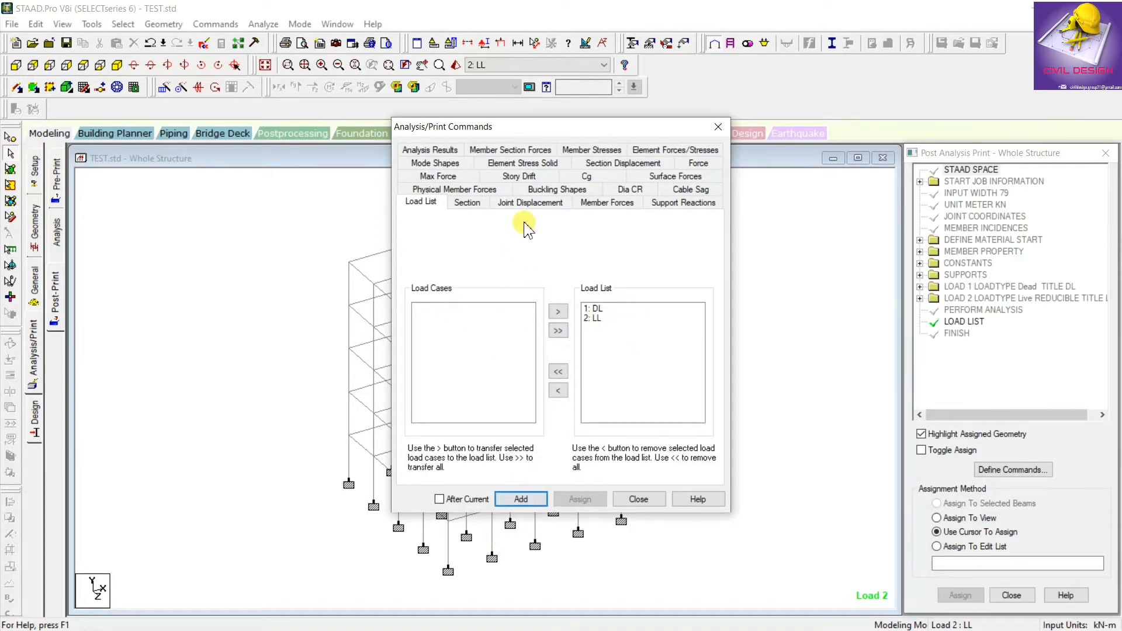
Add post-analysis print commands for Member Forces and Support Reactions, and finish defining print commands.
left_click(616, 206)
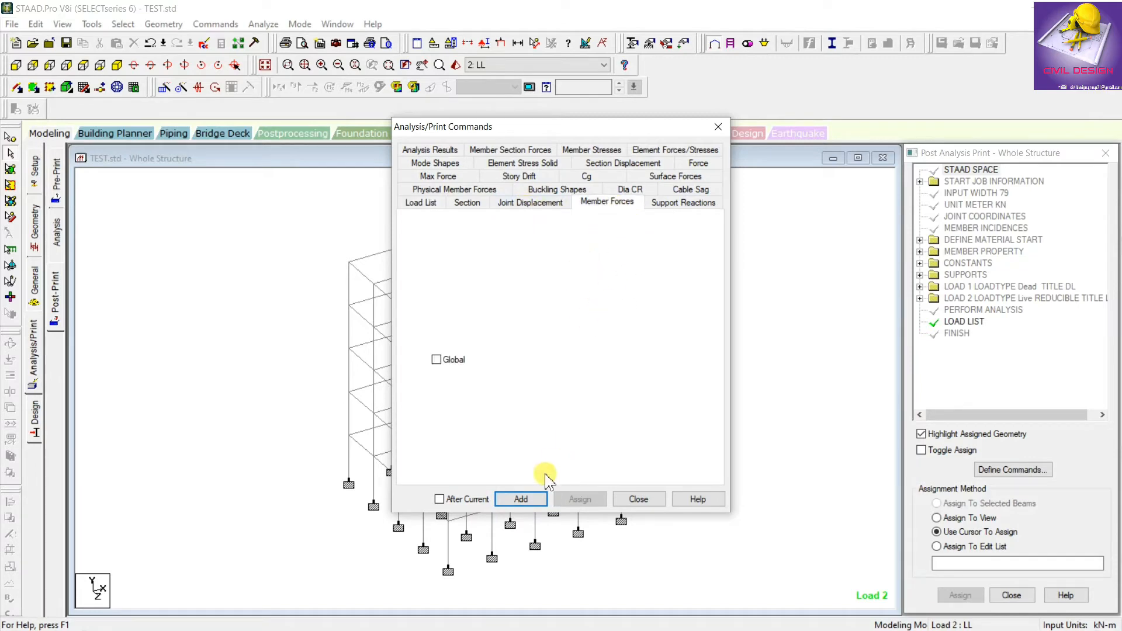
left_click(522, 499)
left_click(682, 202)
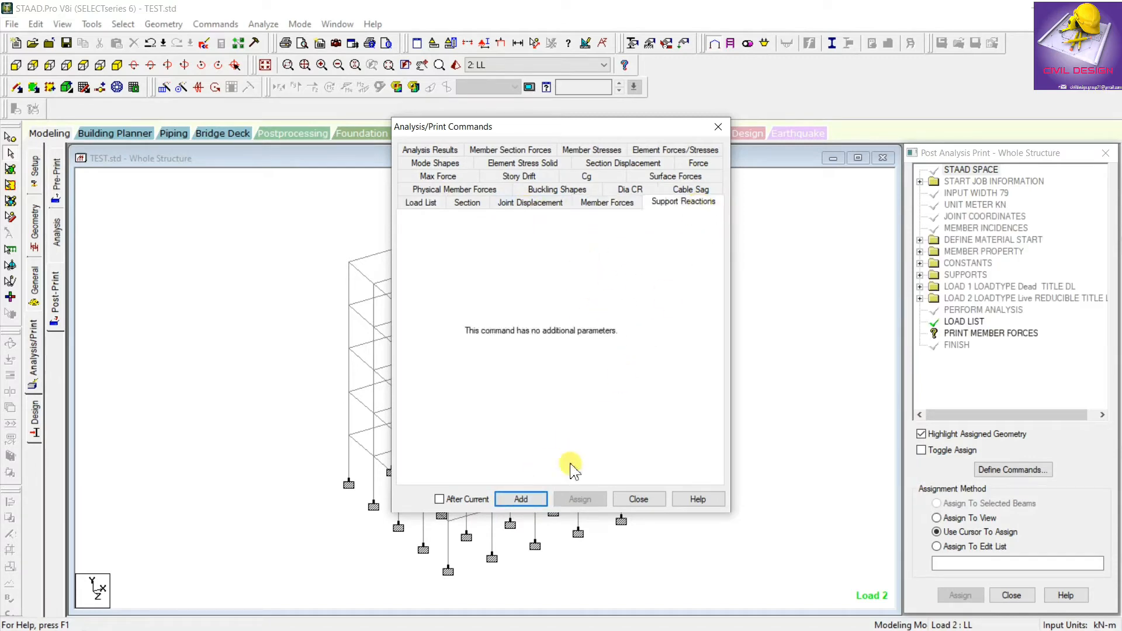
left_click(522, 499)
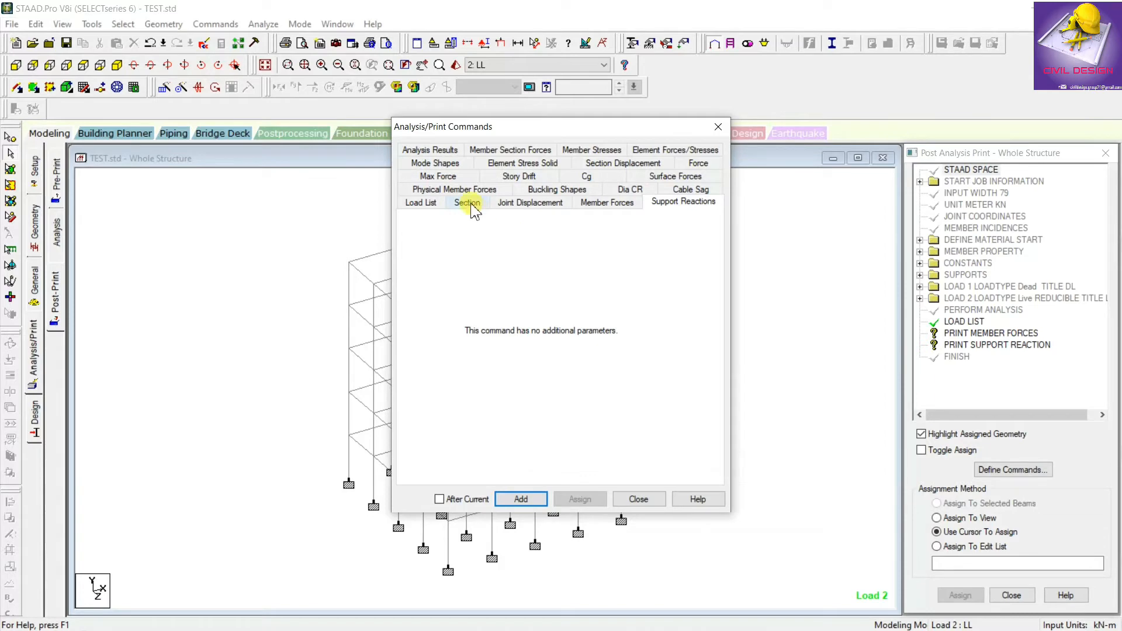
left_click(638, 499)
Assign the Print Member Forces command to all members in the view.
left_click(987, 333)
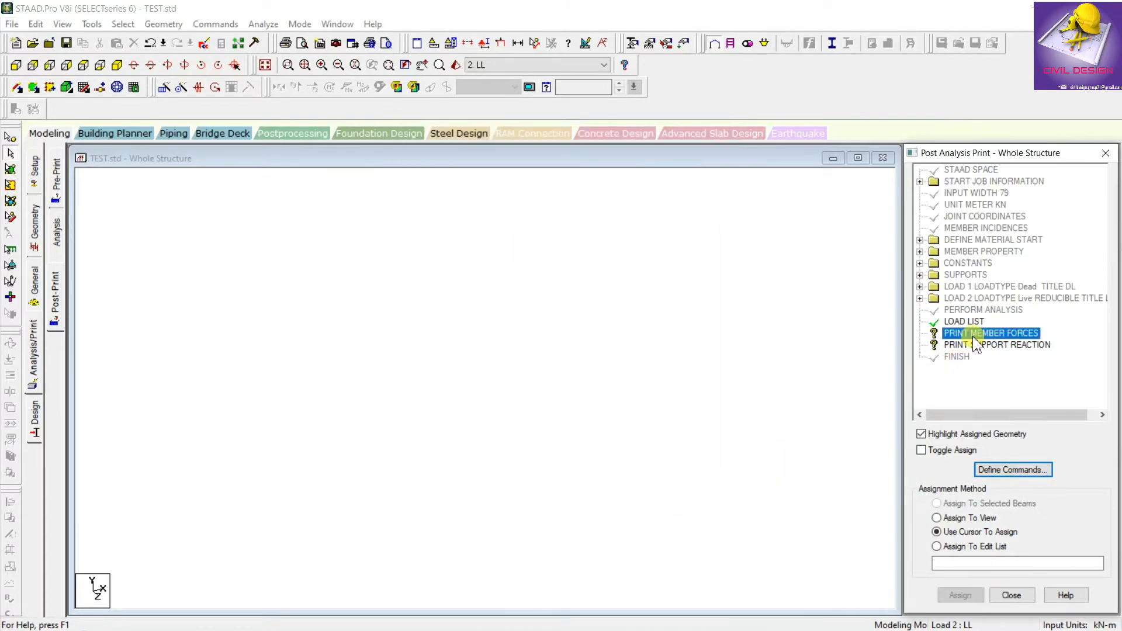
left_click(941, 518)
left_click(961, 593)
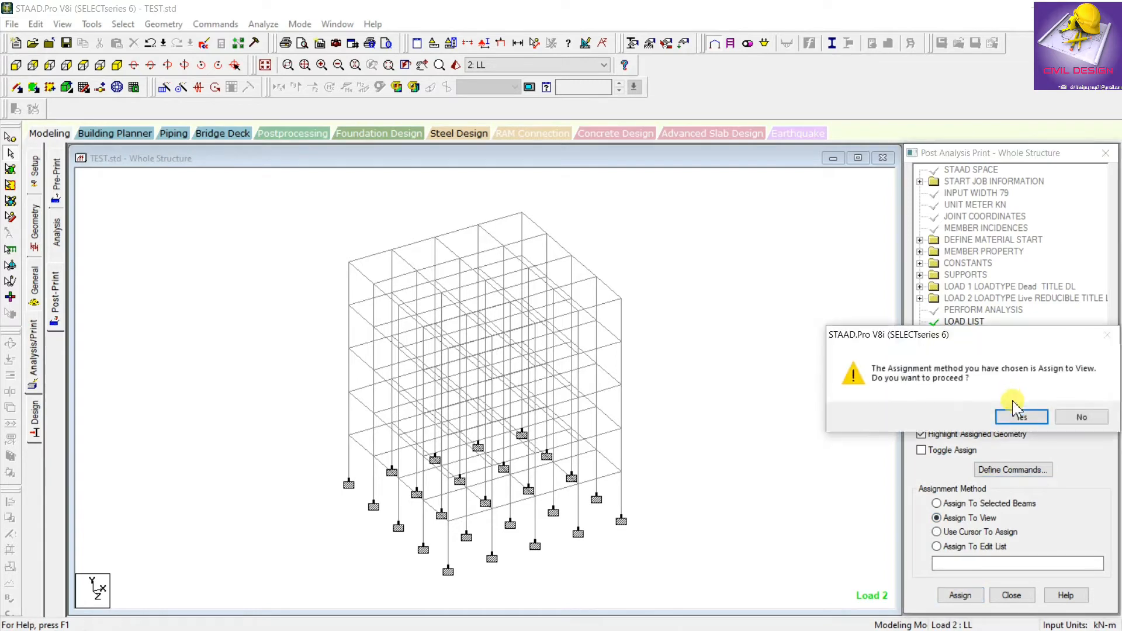
left_click(1016, 415)
Assign the Print Support Reaction command to all supports in the view.
left_click(993, 346)
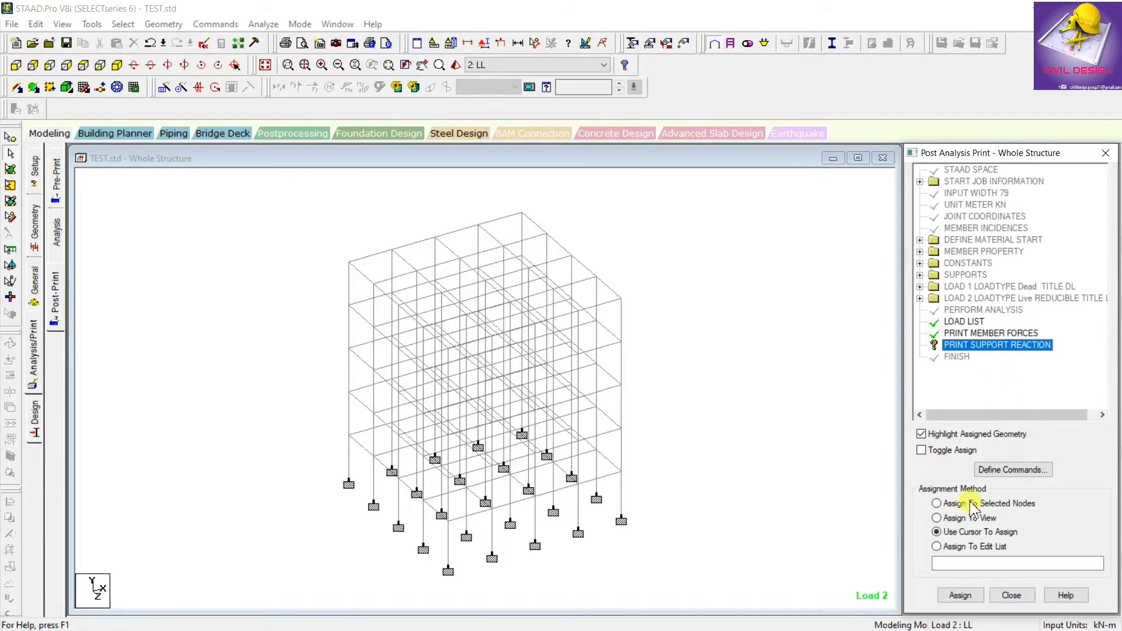
left_click(954, 518)
left_click(960, 595)
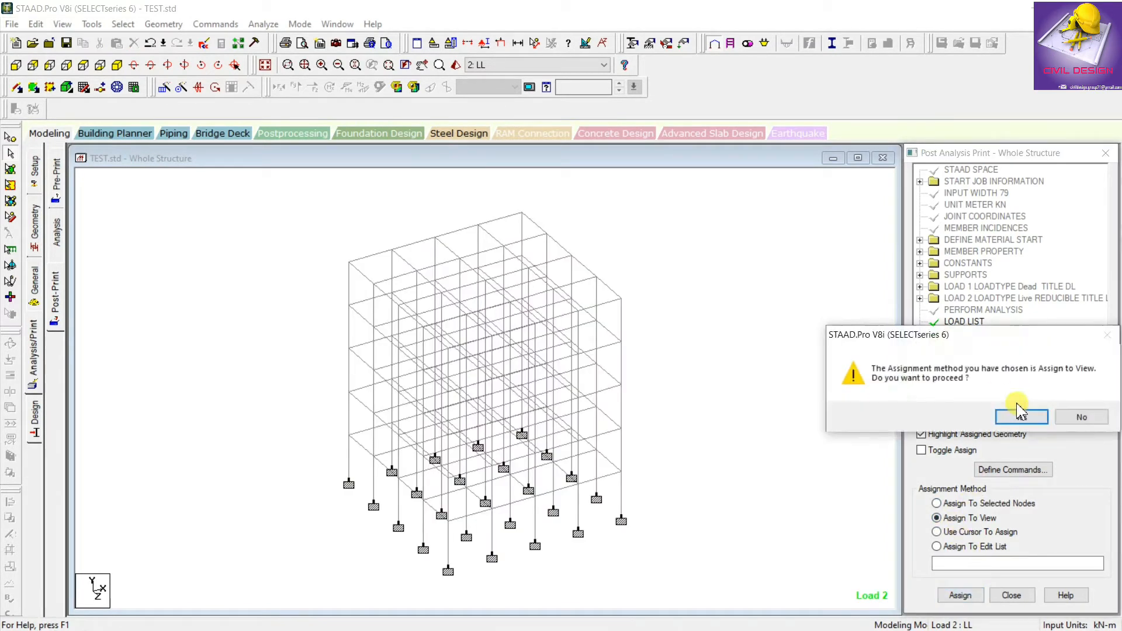
left_click(1021, 418)
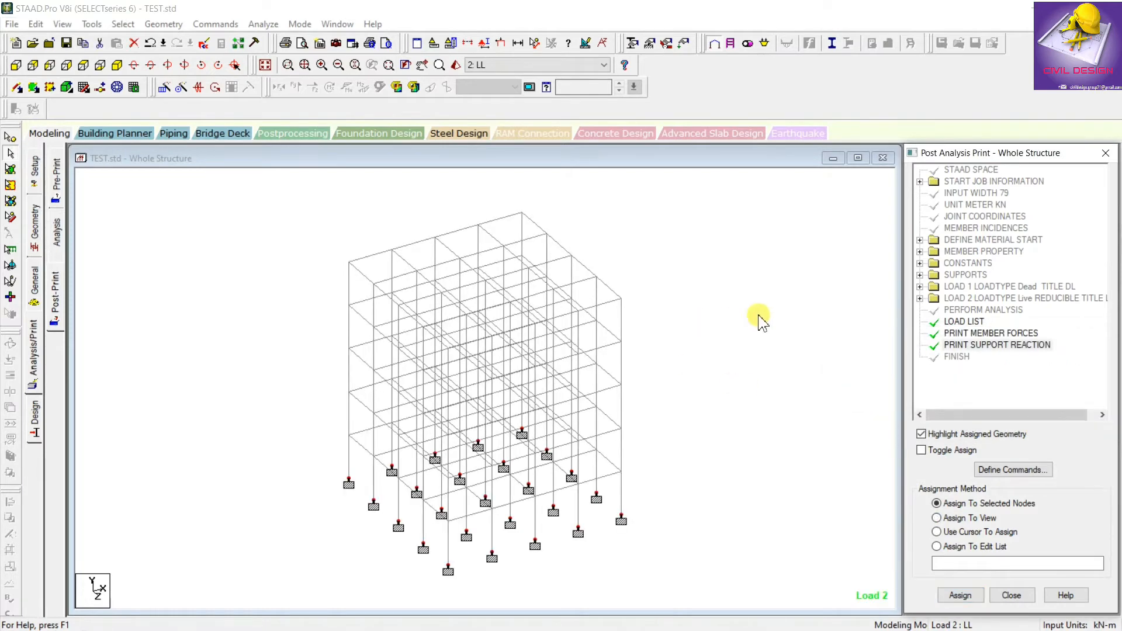
Run the analysis, saving the modified structure, and open the resulting output file.
left_click(263, 24)
left_click(270, 42)
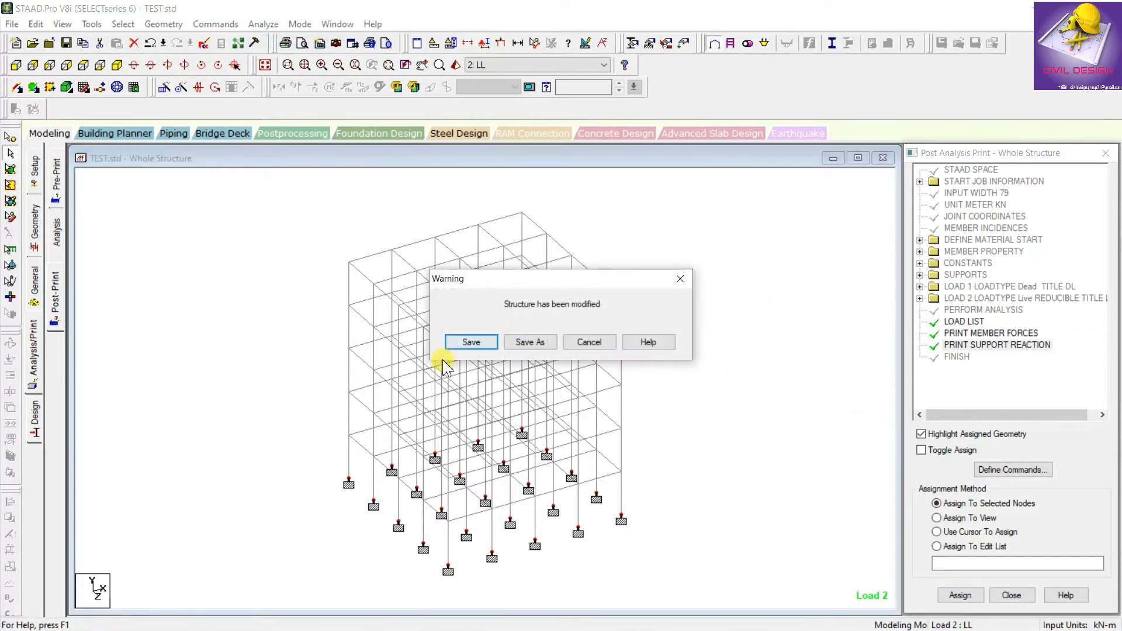
left_click(472, 342)
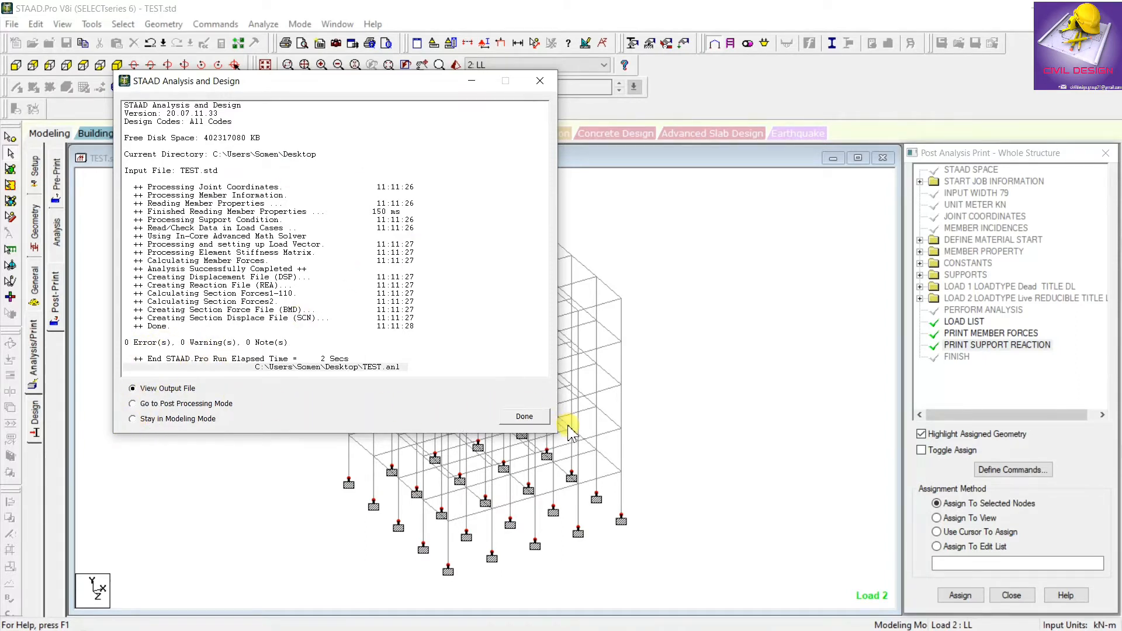
left_click(536, 417)
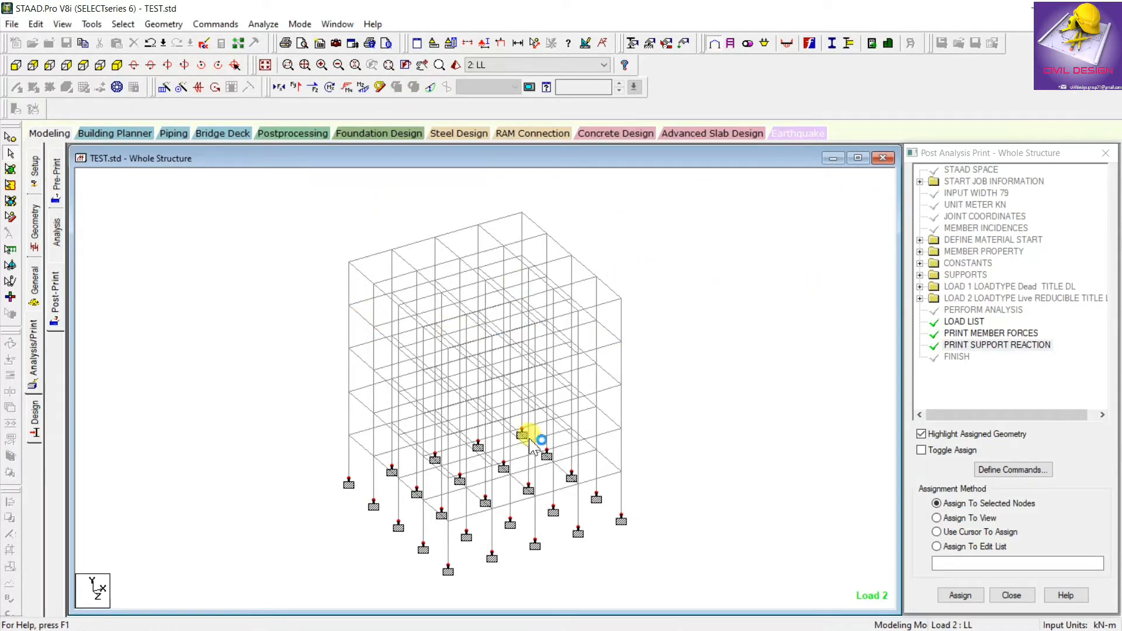
Examine the problem statistics, member end forces and support reactions in the analysis output, and close the output file.
scroll(481, 272, "down", 20)
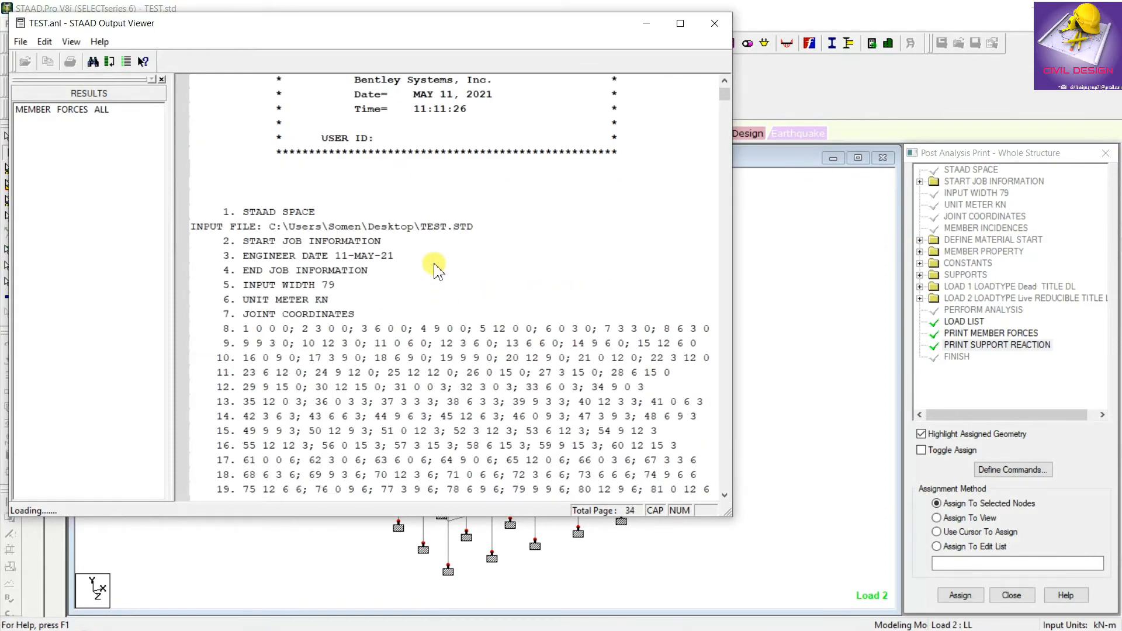
scroll(514, 342, "down", 20)
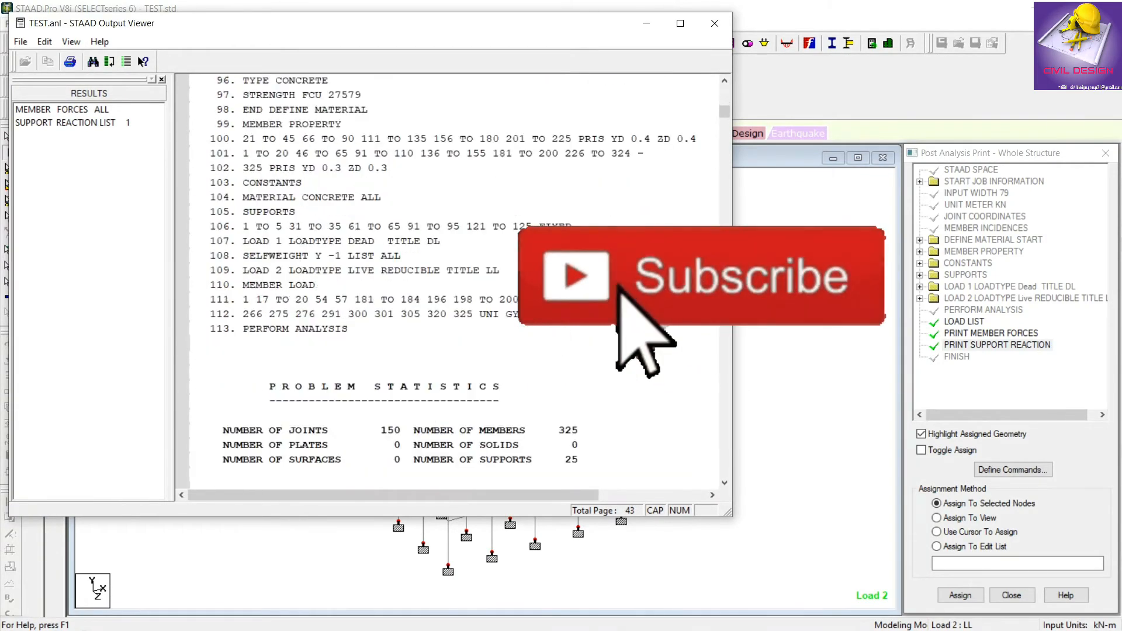
scroll(514, 342, "up", 12)
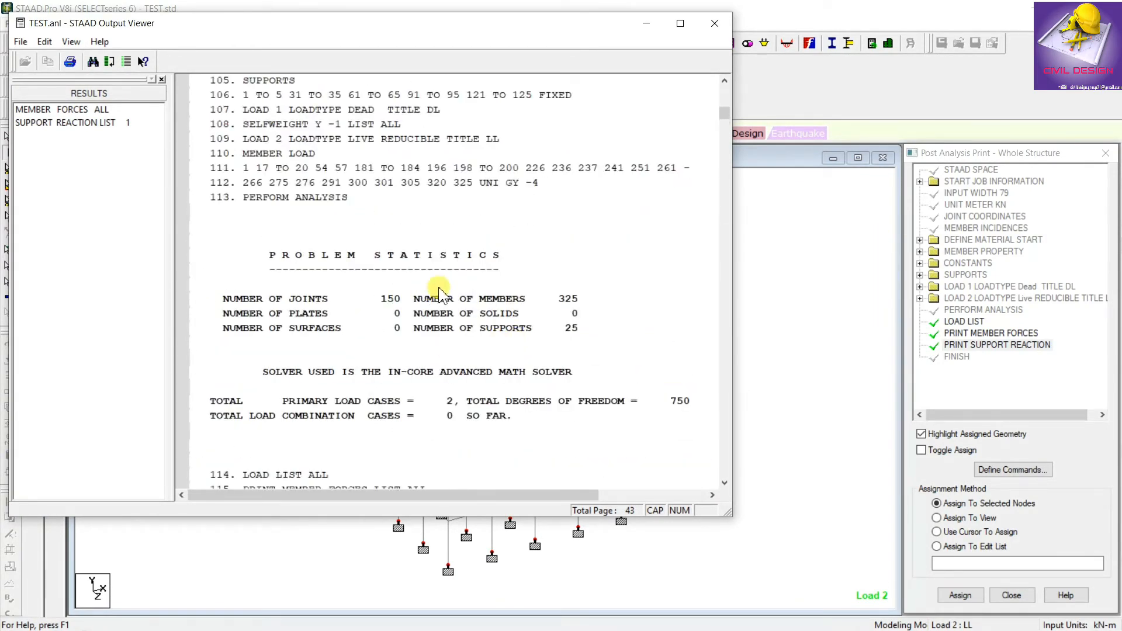
left_click(52, 123)
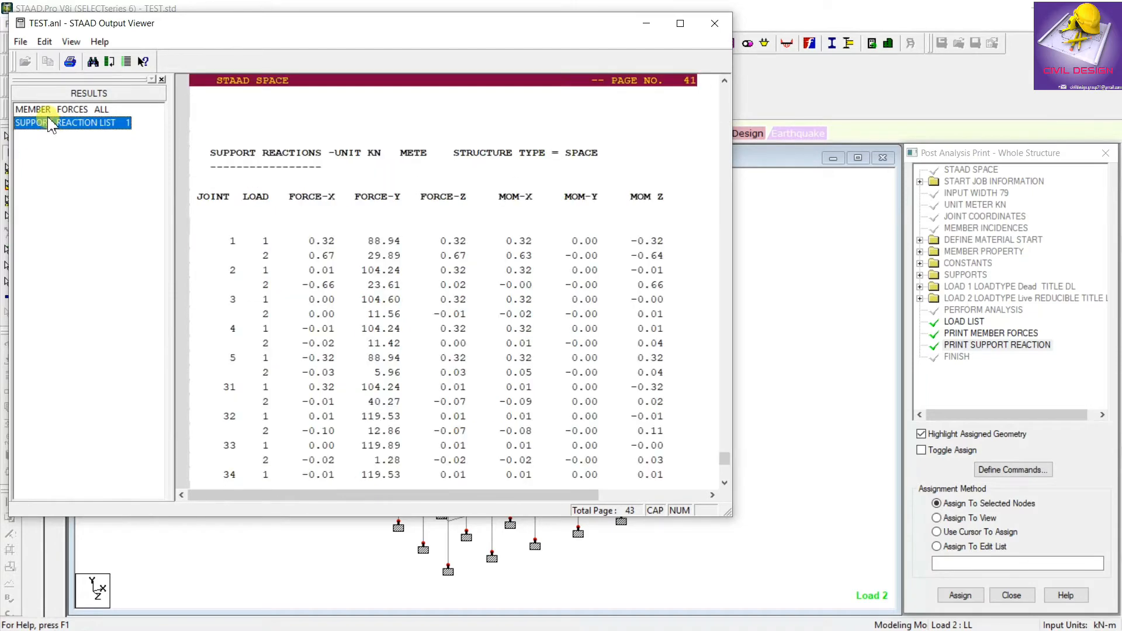
left_click(44, 109)
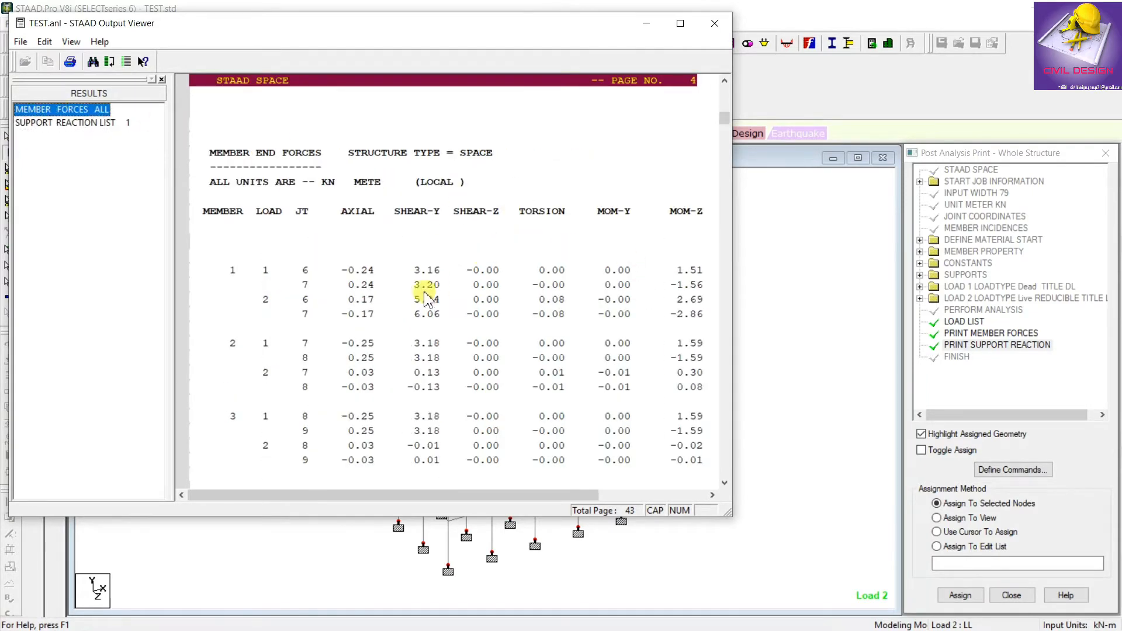
scroll(587, 253, "down", 18)
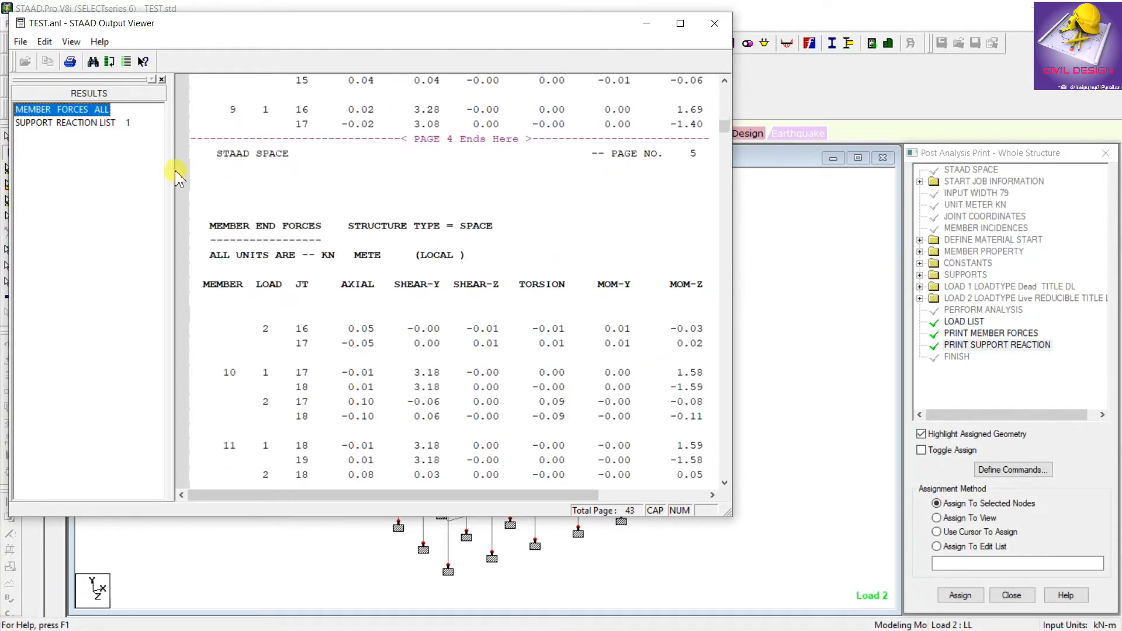
left_click(91, 124)
scroll(513, 268, "down", 20)
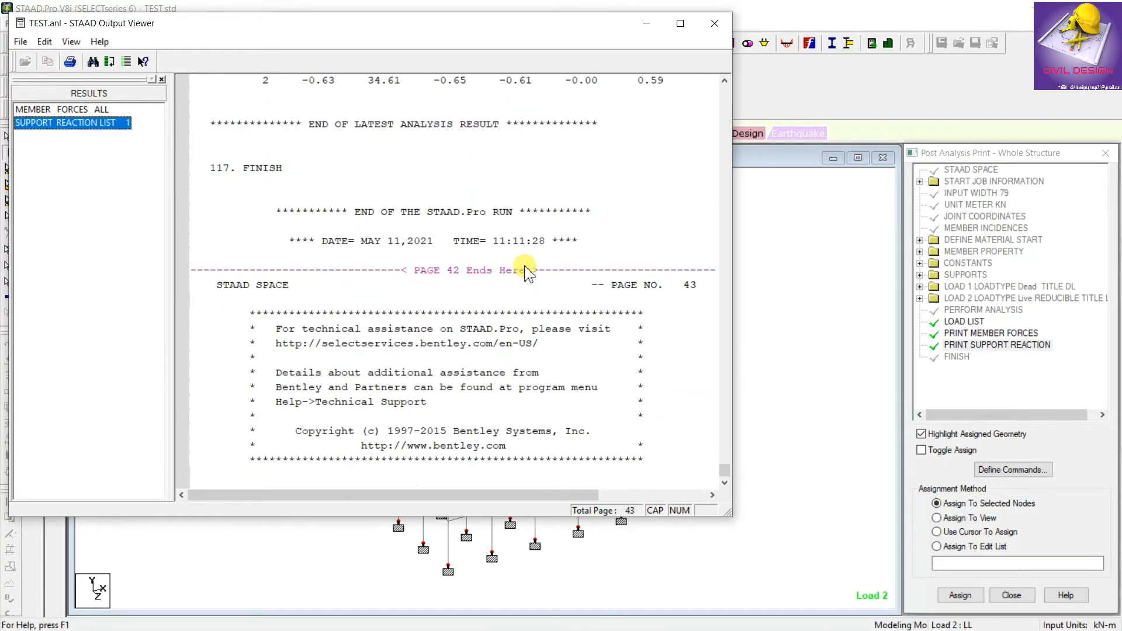
scroll(526, 268, "up", 7)
scroll(664, 161, "up", 3)
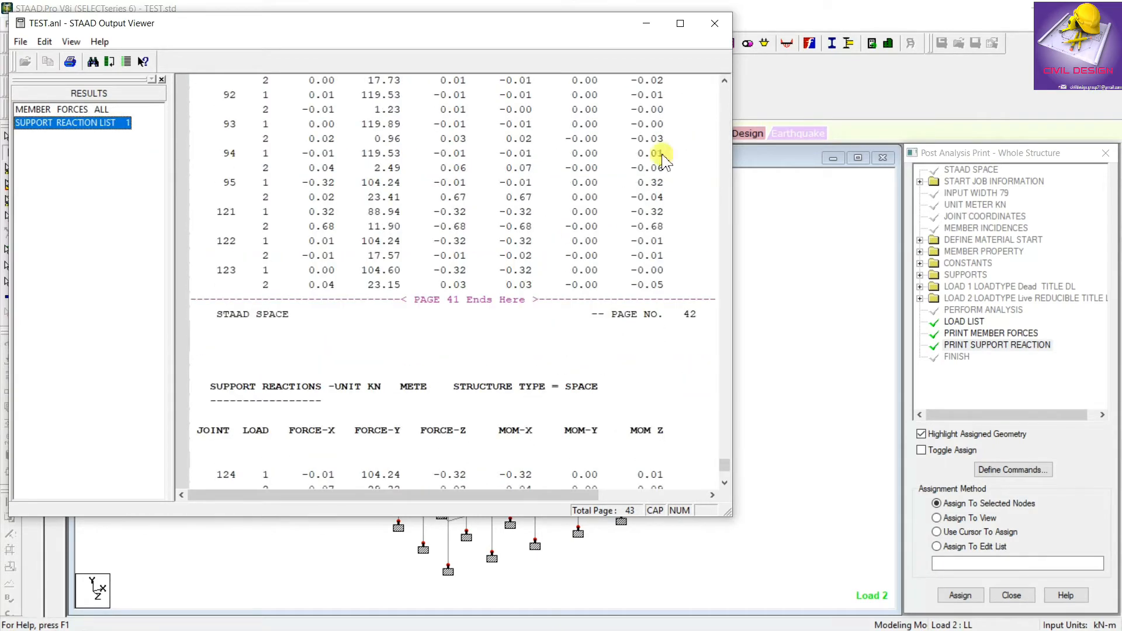
left_click(714, 23)
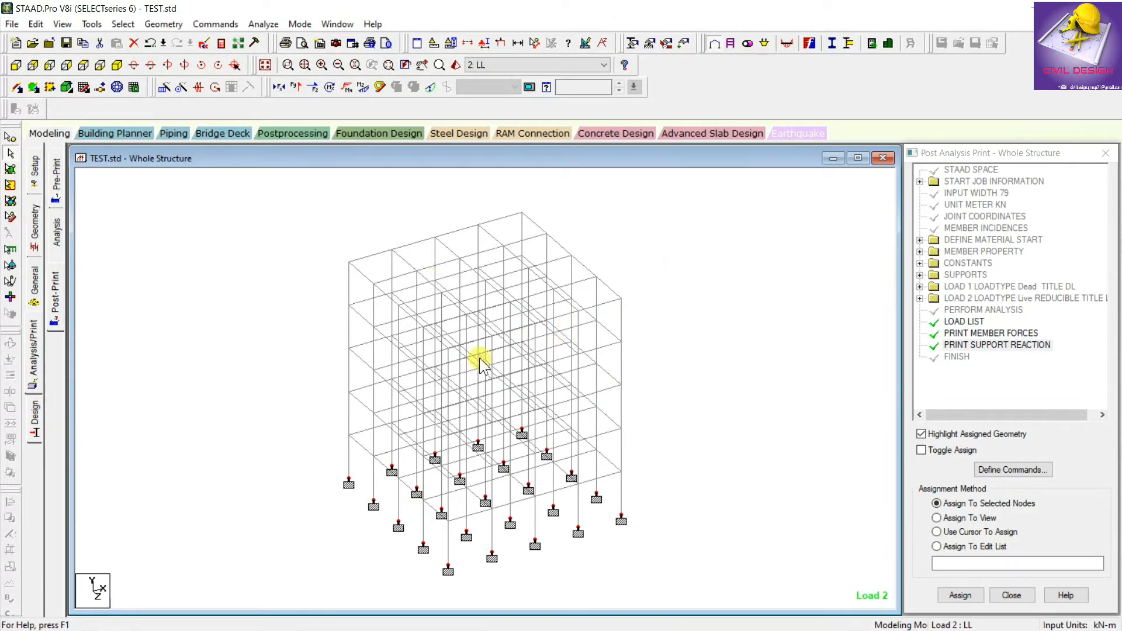
Start the concrete design setup and set the current design code to IS456.
left_click(257, 329)
left_click(35, 432)
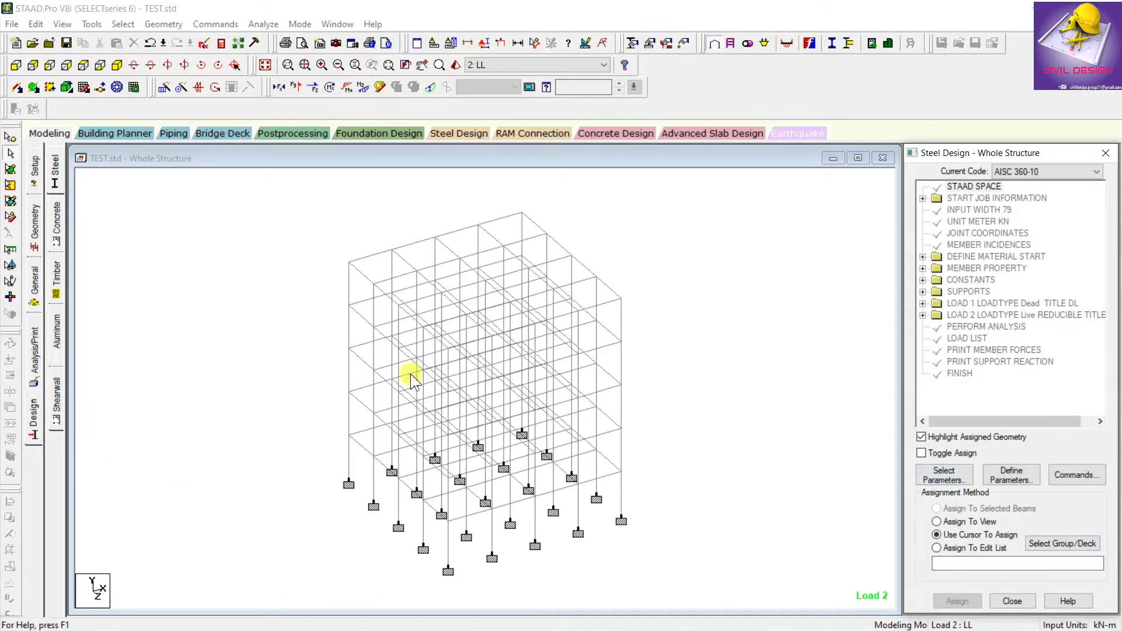
left_click(56, 225)
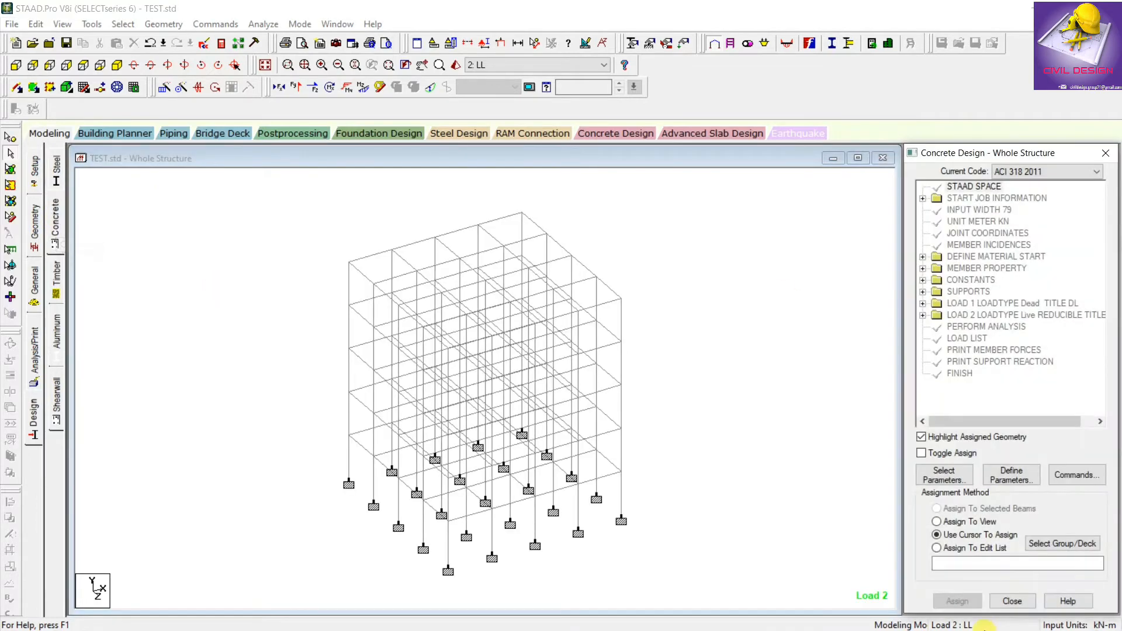
left_click(1075, 171)
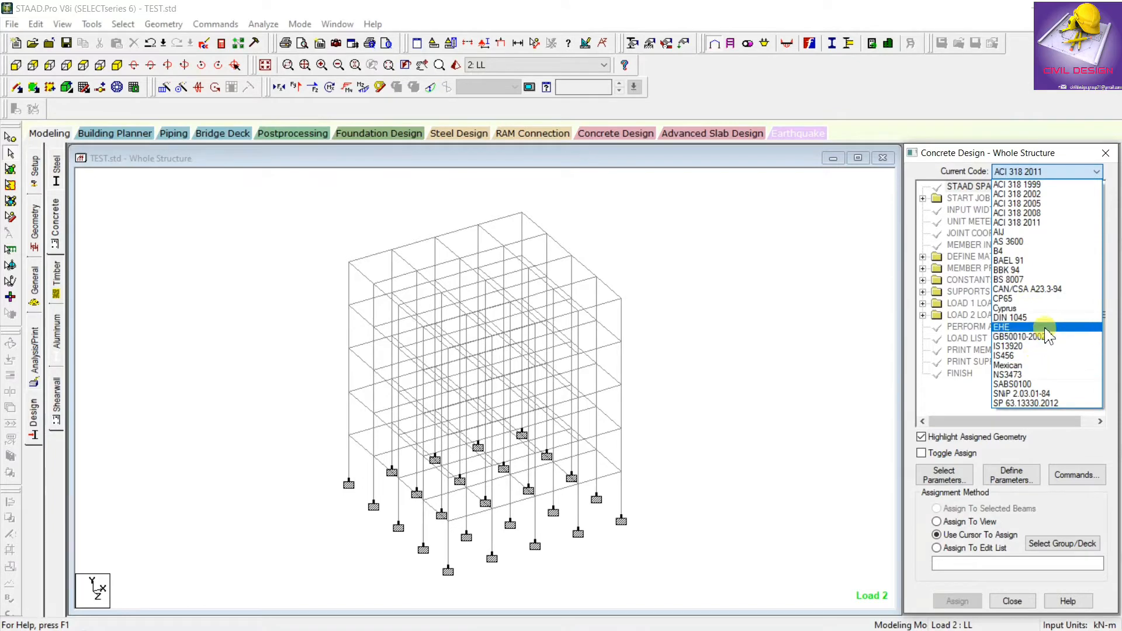
left_click(1034, 356)
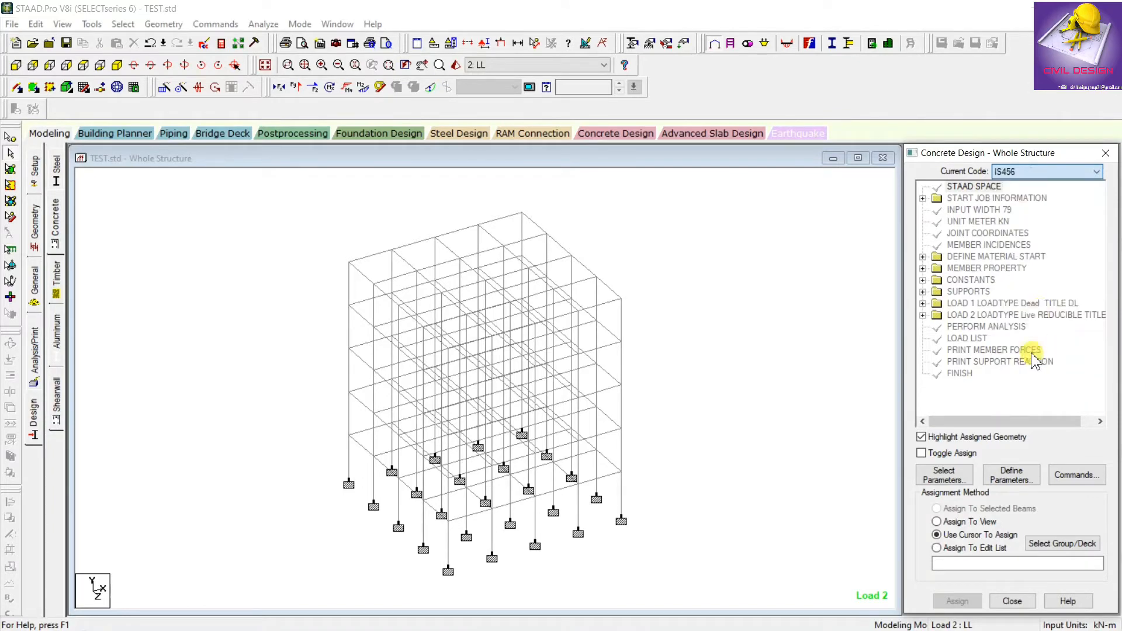
Bring up the concrete design parameter selection and remove all parameters from the selected set.
left_click(946, 475)
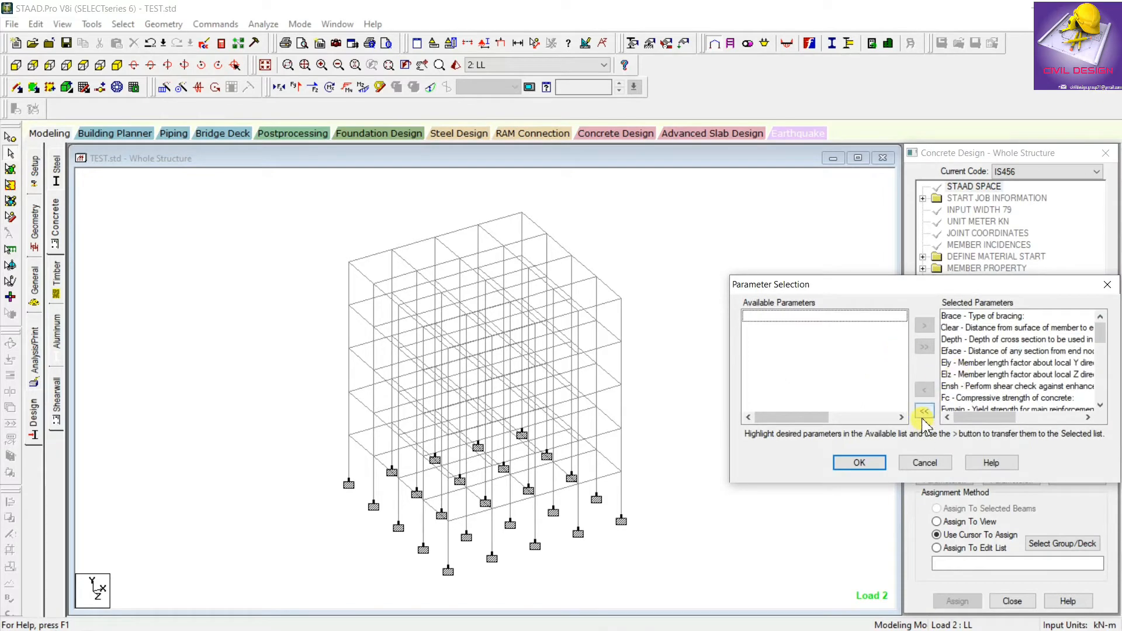
left_click(923, 413)
left_click_drag(942, 288, 448, 155)
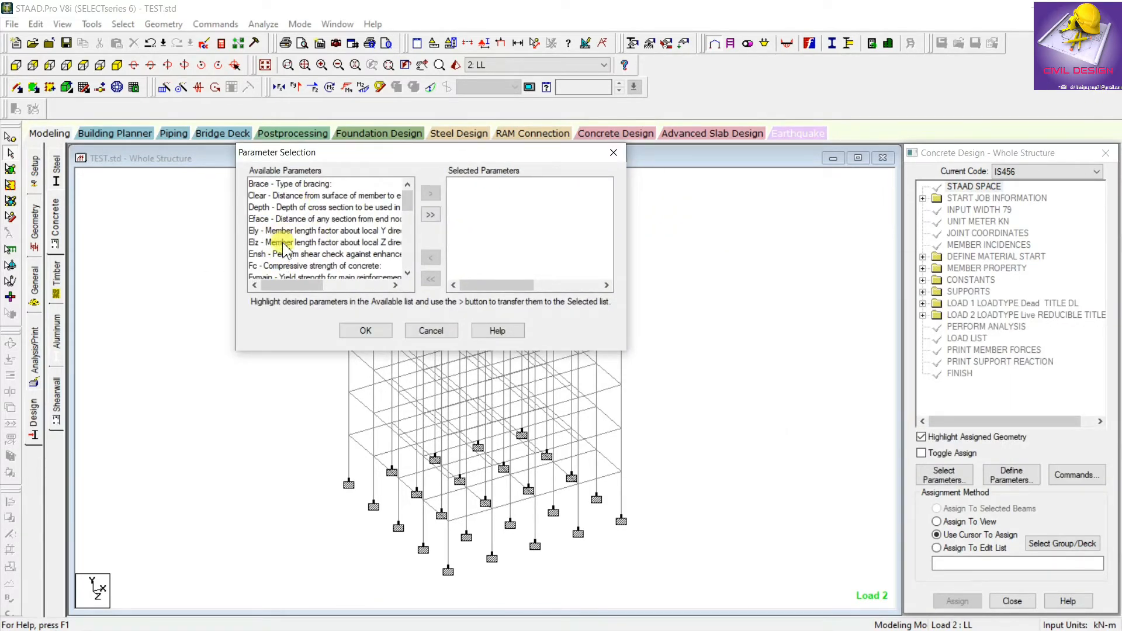
Add the strength parameters Fc, Fymain and Fysec to the selected design parameters.
left_click(309, 265)
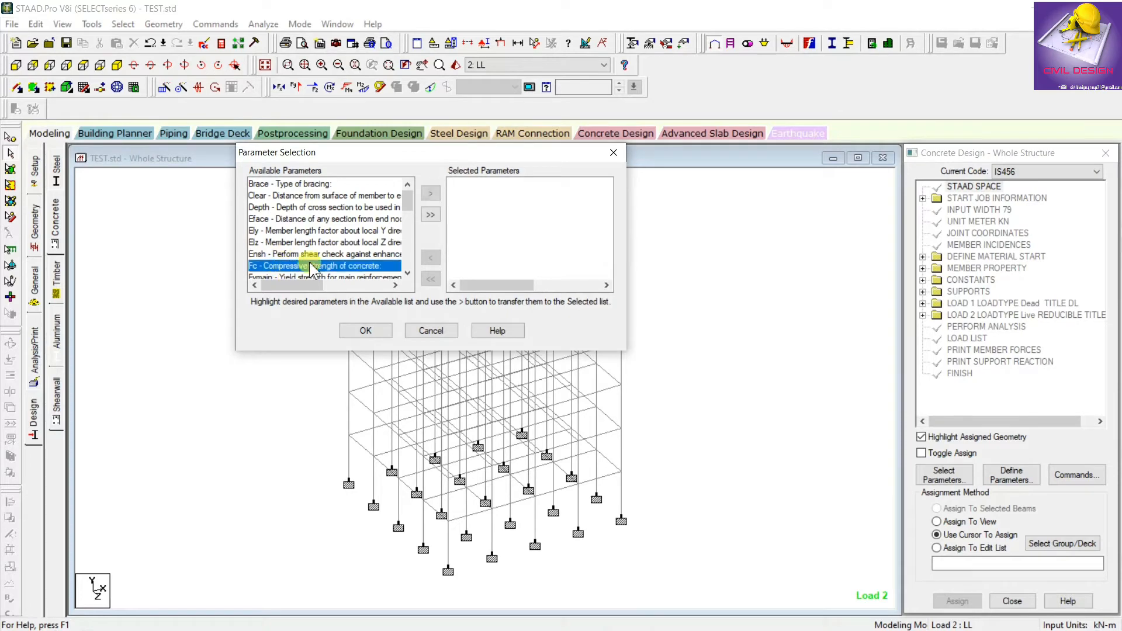
left_click(430, 192)
left_click(275, 266)
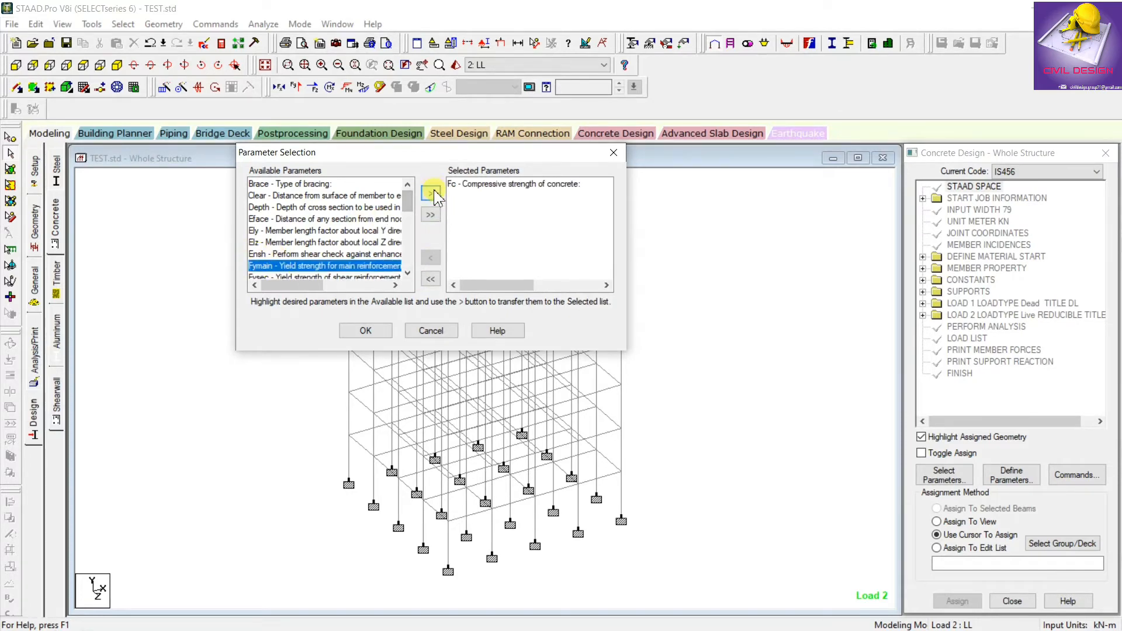
left_click(430, 193)
left_click(269, 266)
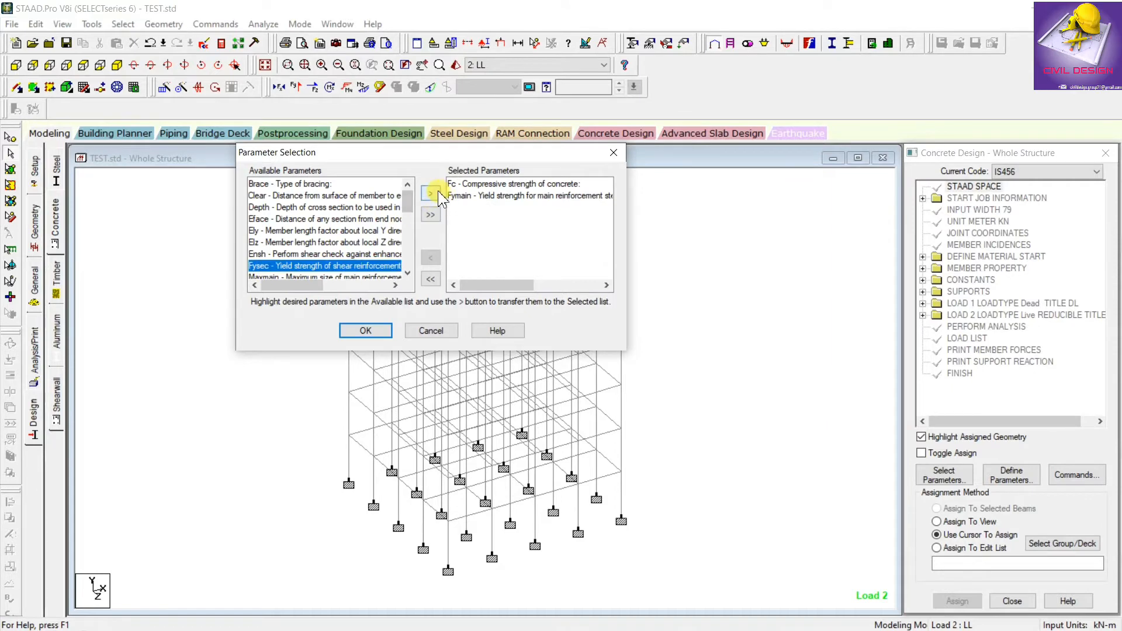
left_click(431, 194)
Add the reinforcement size parameters Maxmain, Maxsec, Minmain and Minsec to the selected design parameters.
left_click(295, 267)
left_click(428, 195)
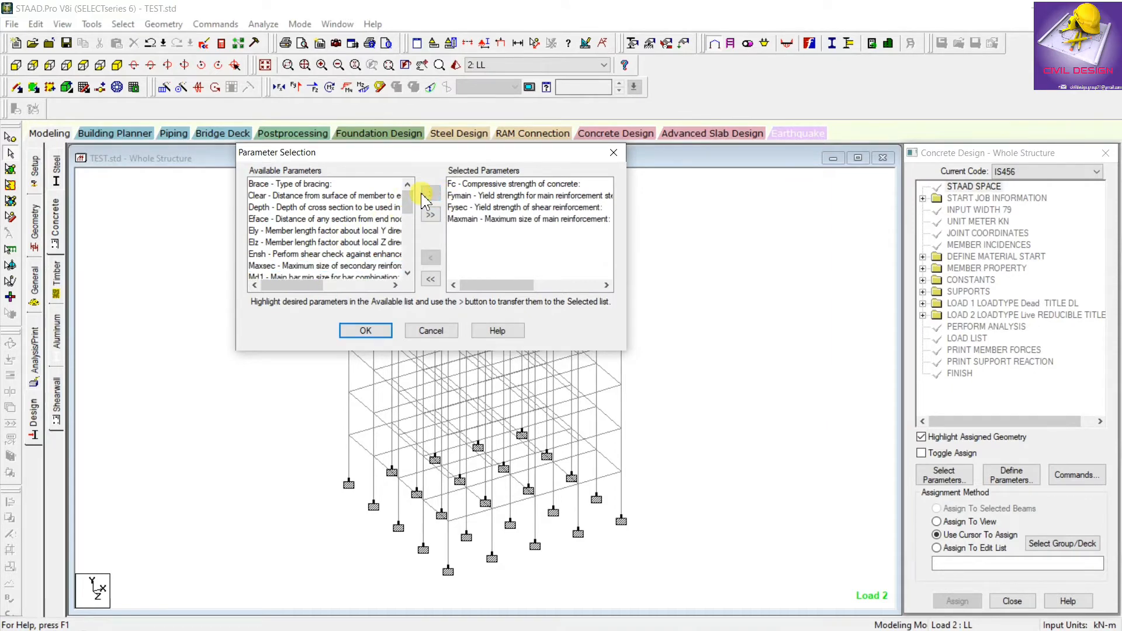
left_click(324, 266)
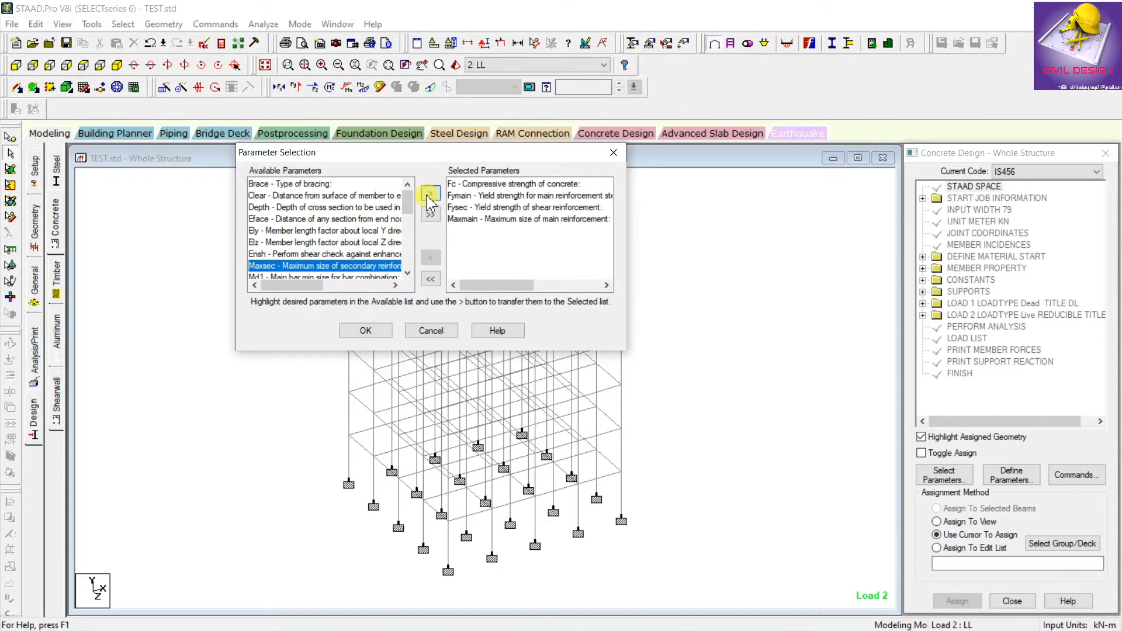
left_click(429, 194)
scroll(321, 250, "down", 2)
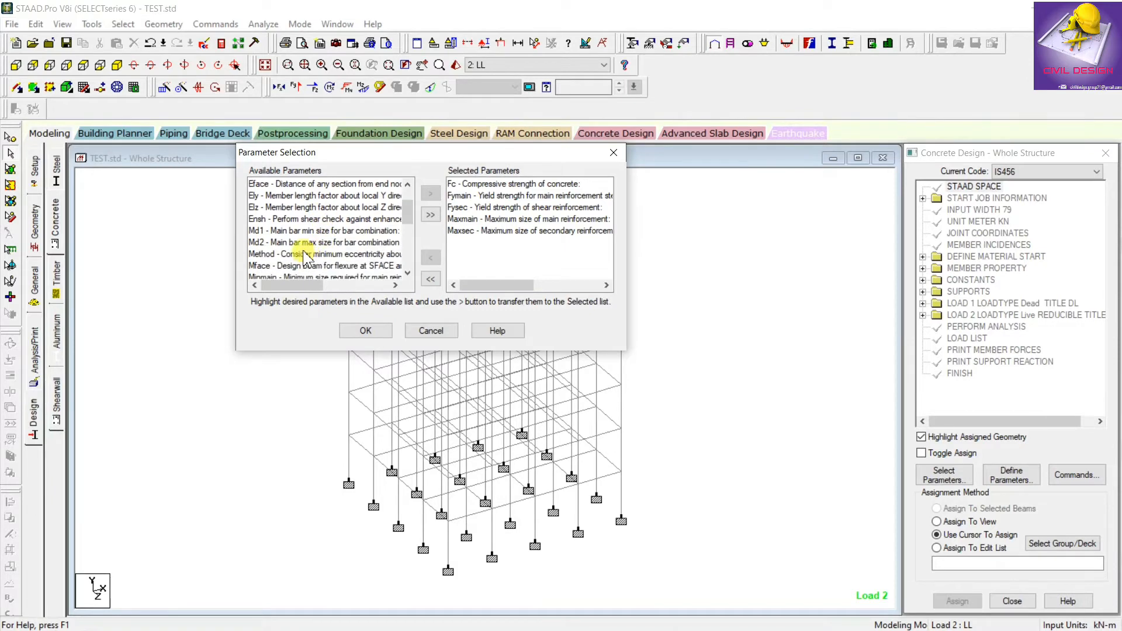
scroll(304, 255, "down", 2)
left_click(295, 242)
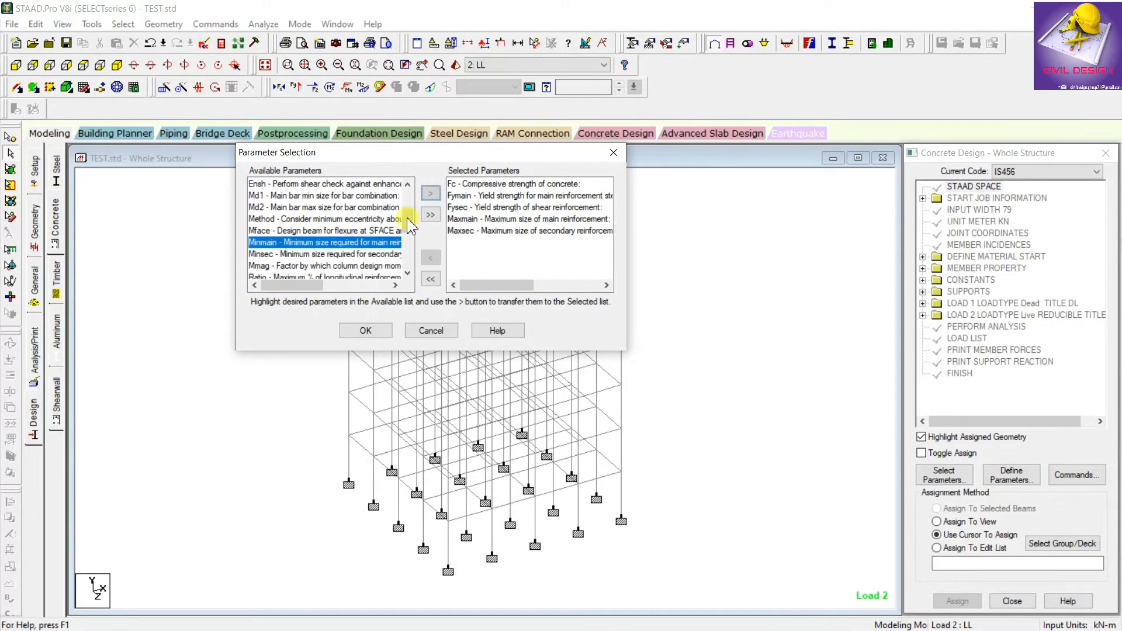
left_click(431, 195)
left_click(315, 242)
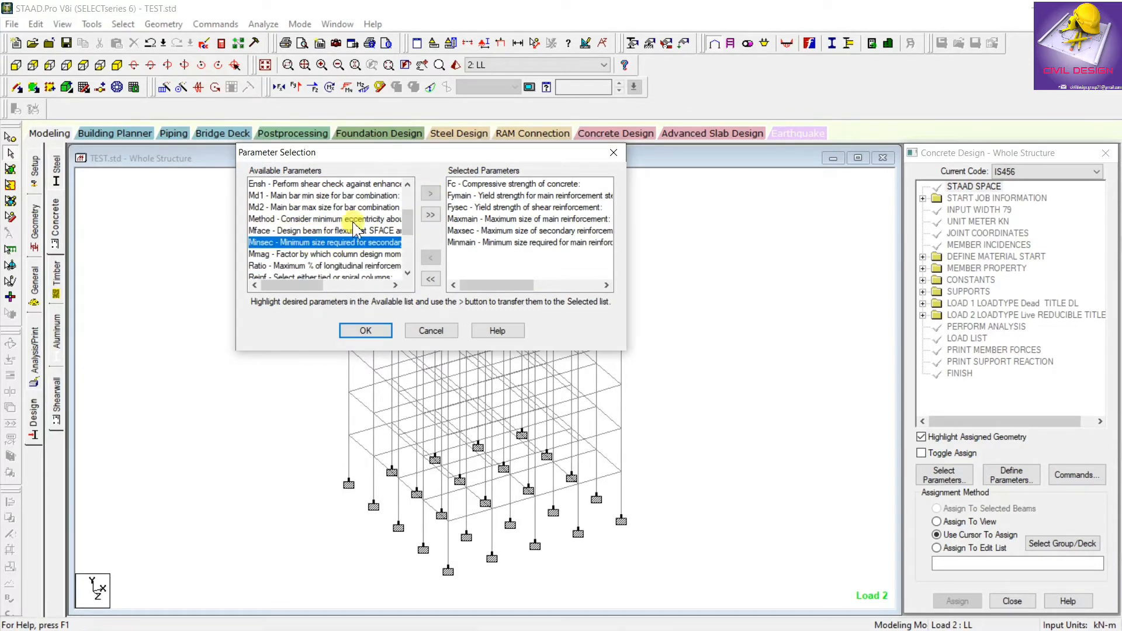
left_click(429, 194)
scroll(308, 252, "down", 2)
scroll(298, 260, "down", 3)
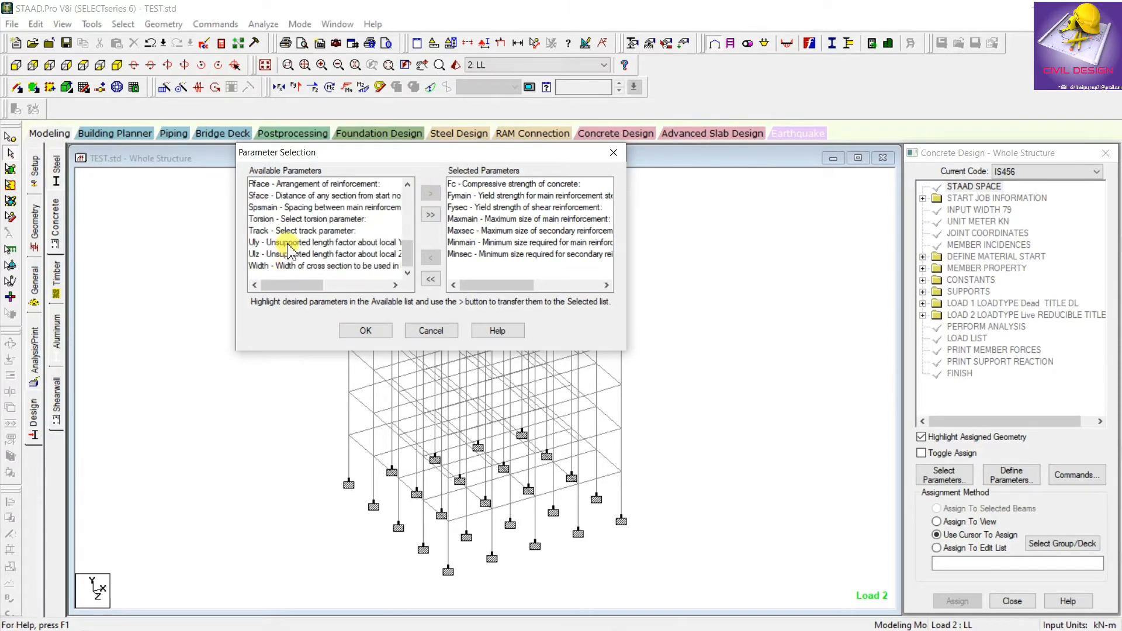
Add the Track parameter to the selected design parameters and accept the selection.
left_click(290, 231)
left_click(431, 193)
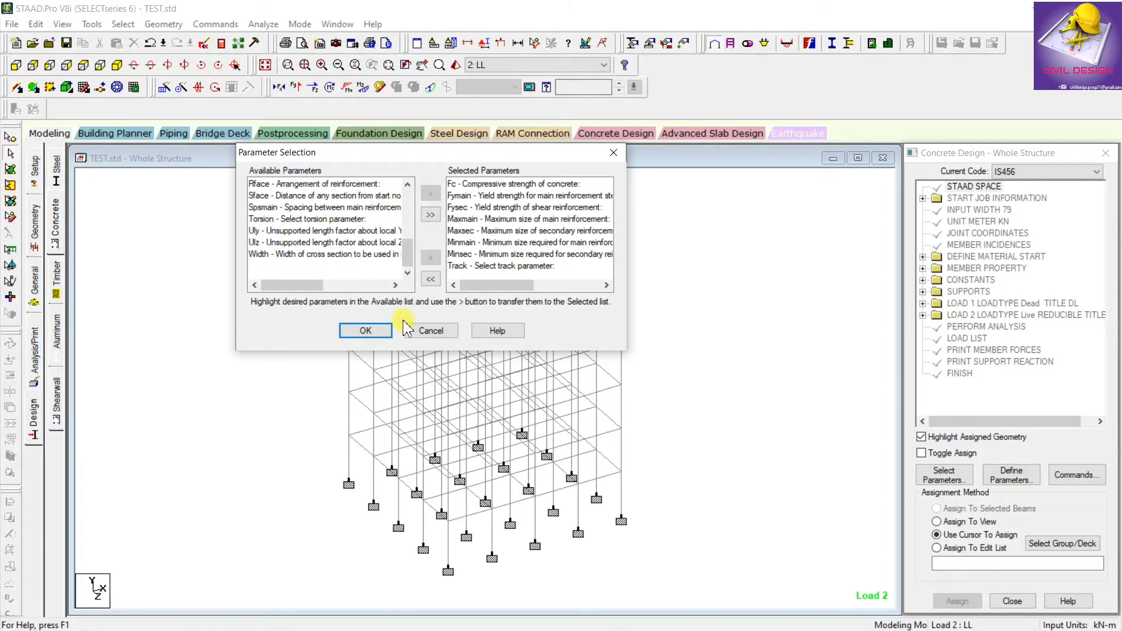
left_click(366, 330)
Define the concrete compressive strength FC as 25000 kN/m2 and the main reinforcement yield strength FYMAIN as 415000 kN/m2.
left_click(989, 485)
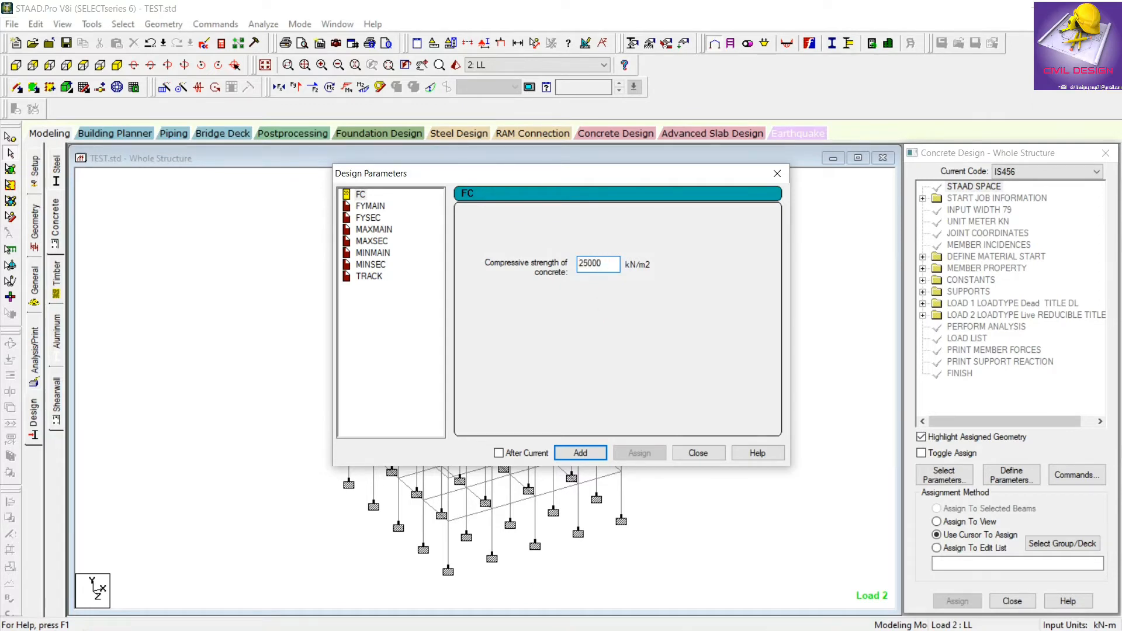
left_click(582, 453)
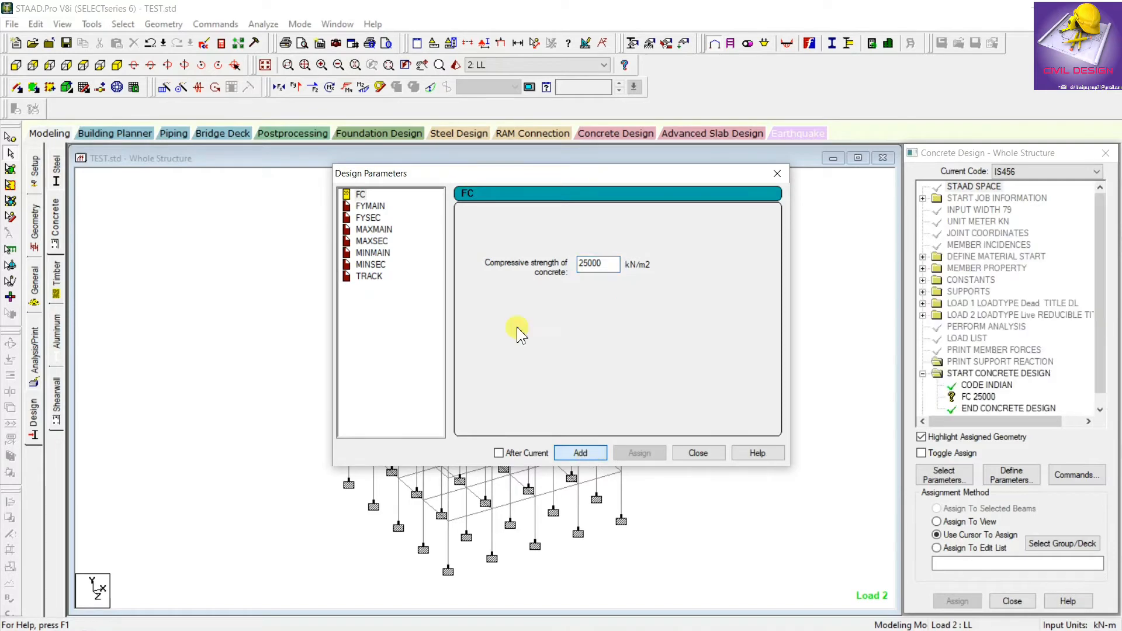
left_click(370, 206)
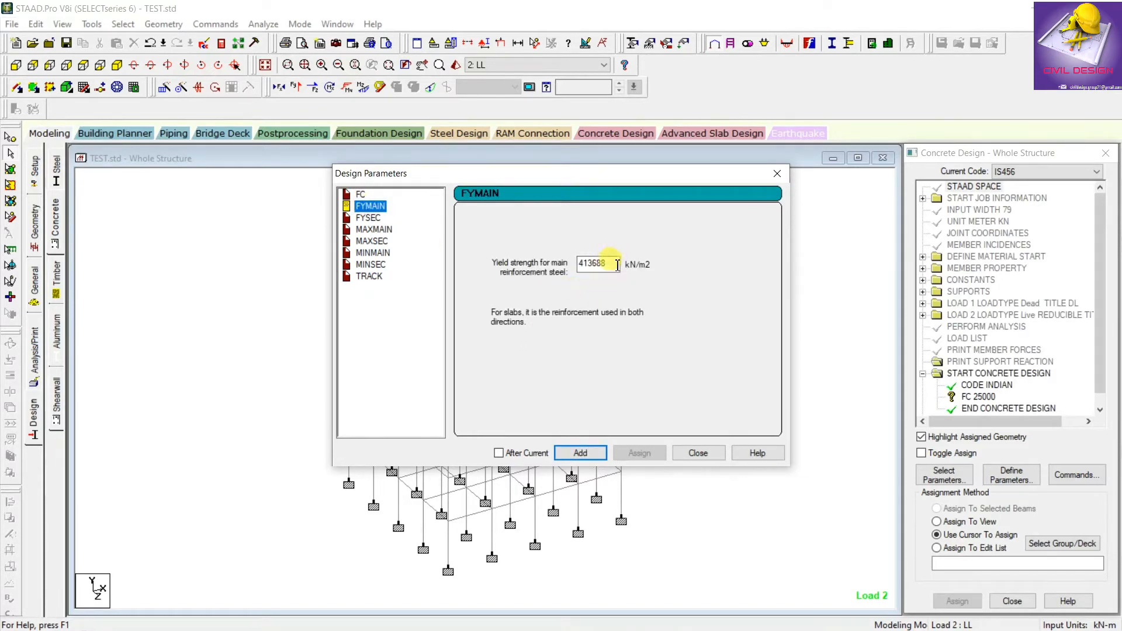
left_click_drag(618, 265, 565, 265)
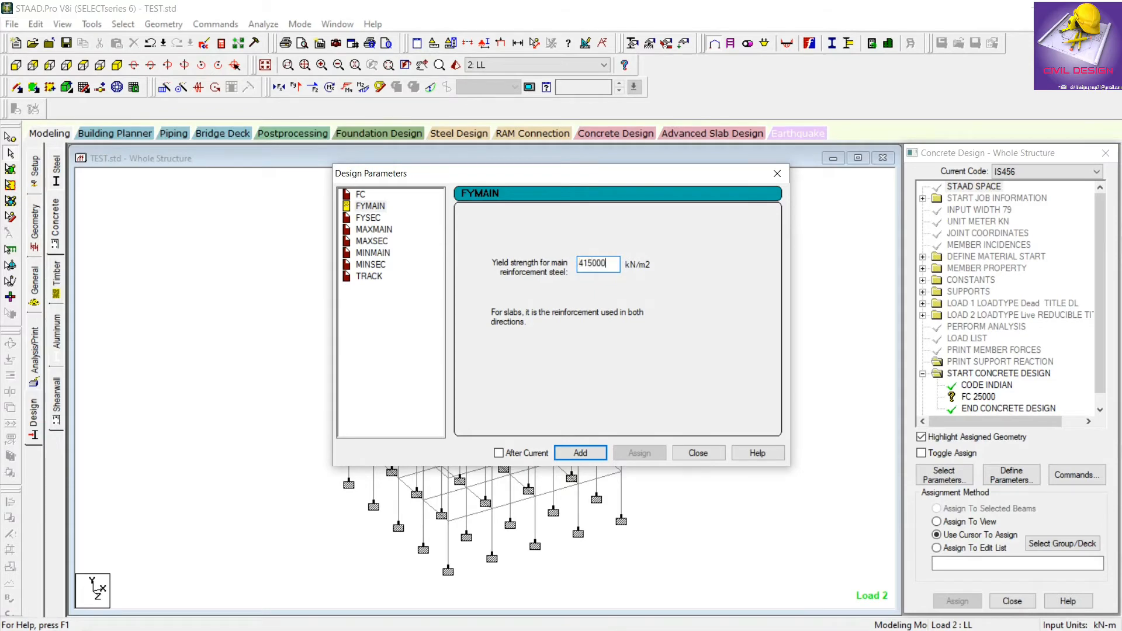
left_click(589, 463)
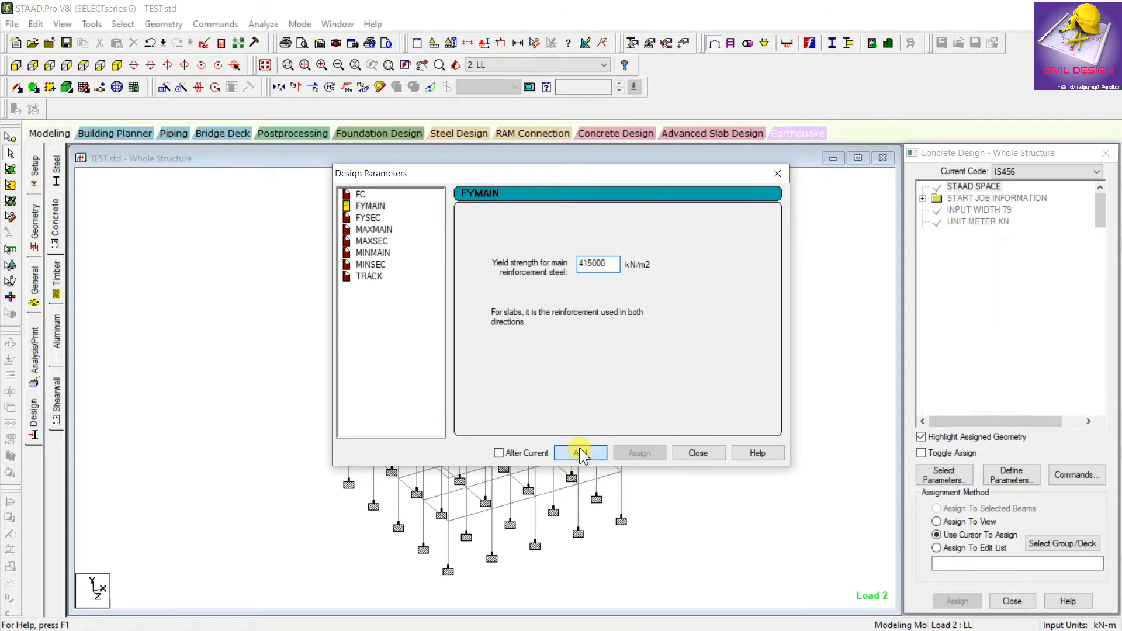
Define the shear reinforcement yield strength FYSEC as 415000 kN/m2.
left_click(368, 217)
left_click(619, 260)
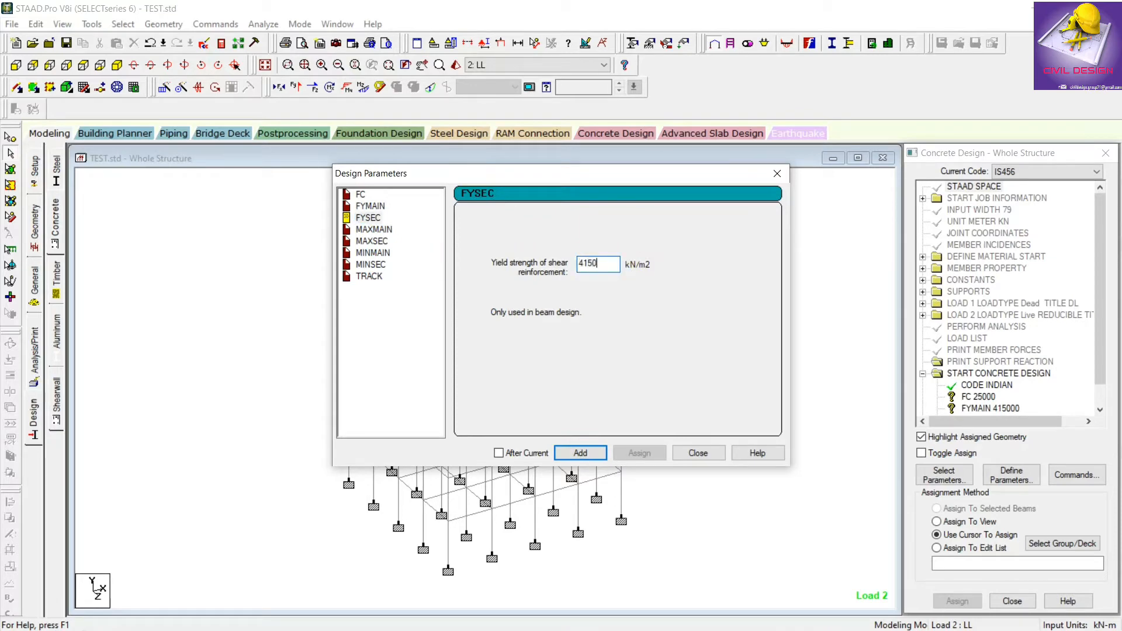
left_click(576, 453)
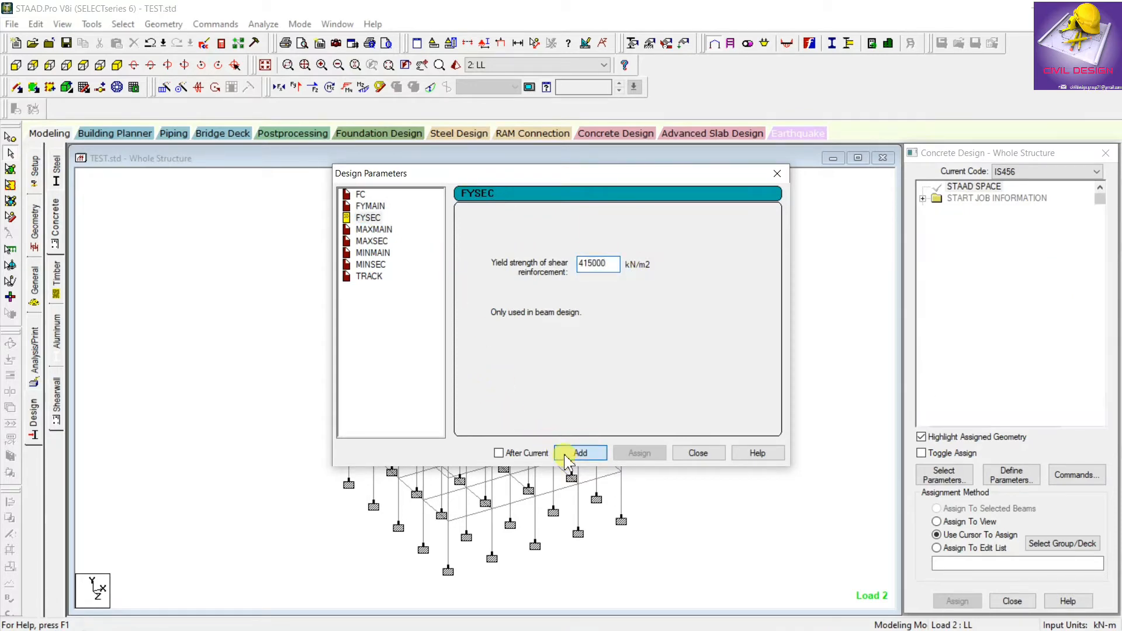
Define the maximum reinforcement sizes as 25 mm for MAXMAIN and 12 mm for MAXSEC.
left_click(374, 229)
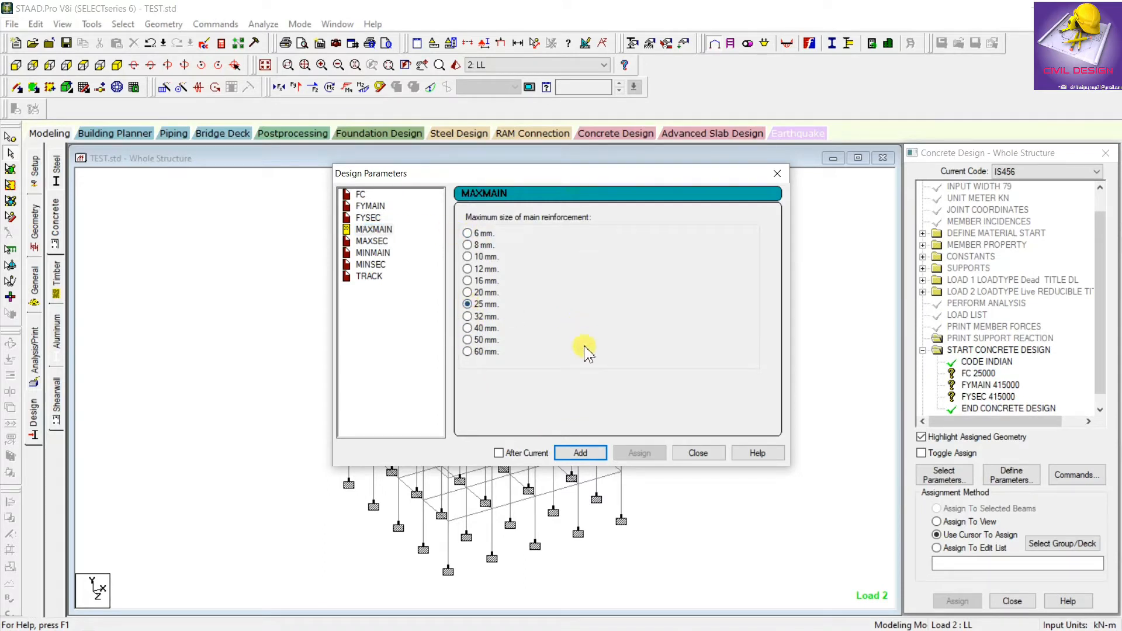
left_click(588, 457)
left_click(374, 241)
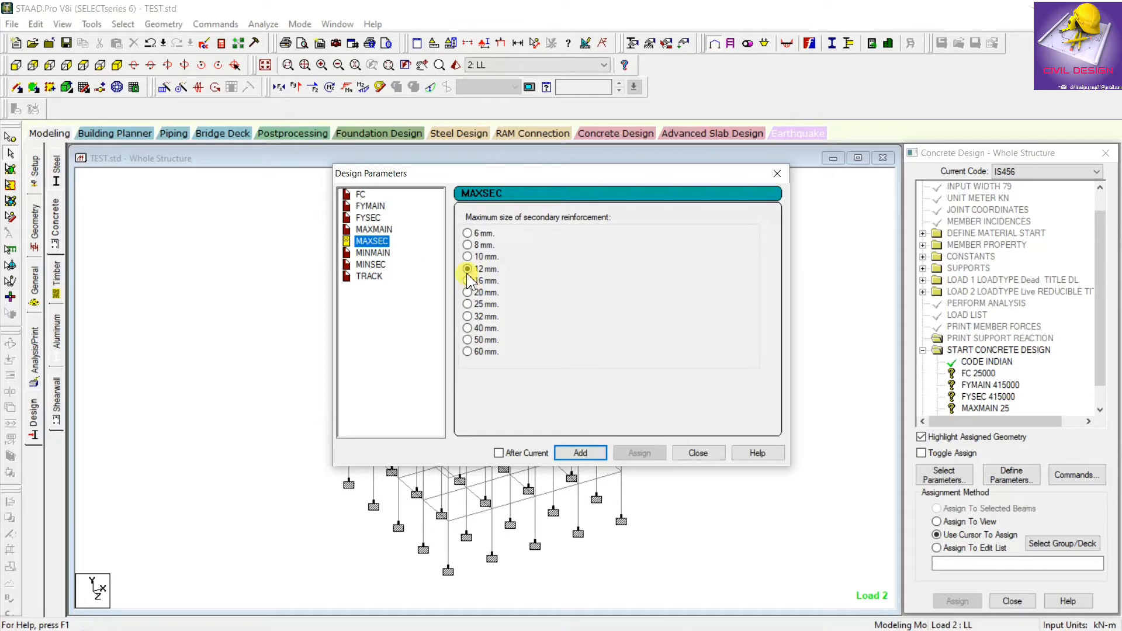
left_click(582, 454)
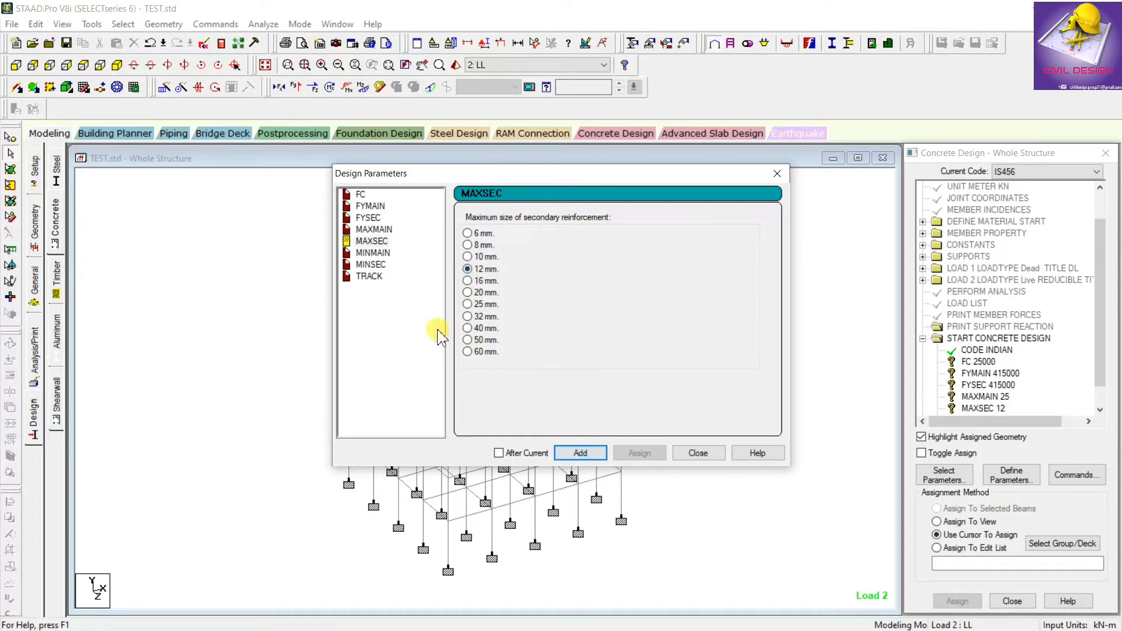
Define the minimum reinforcement sizes as 10 mm for MINMAIN and 8 mm for MINSEC, and add TRACK with option 2.
left_click(372, 253)
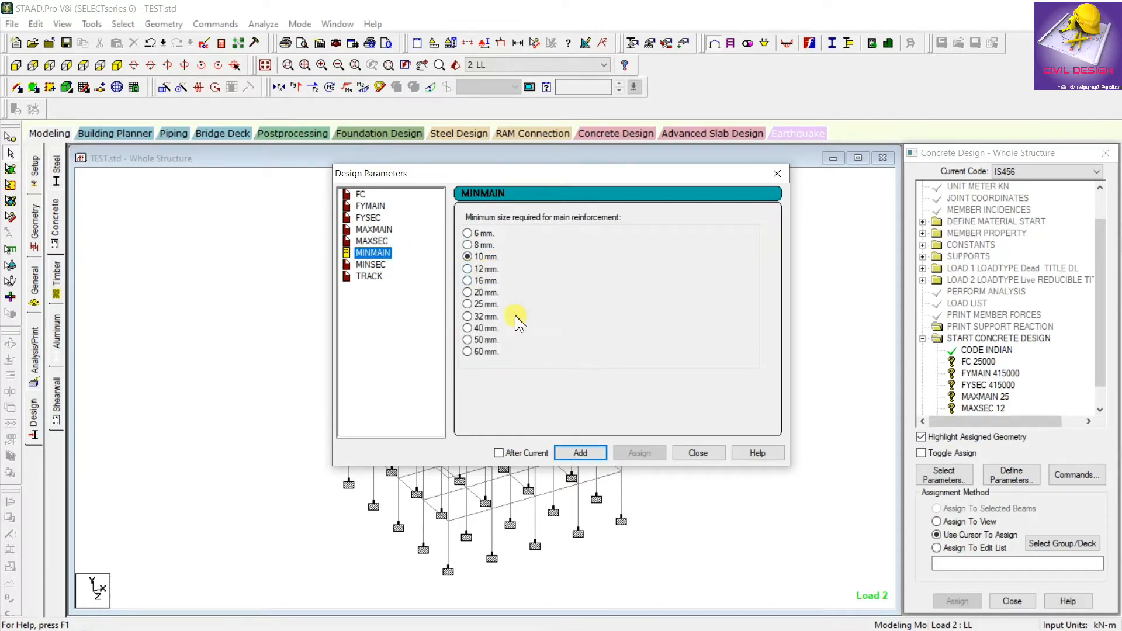
left_click(596, 457)
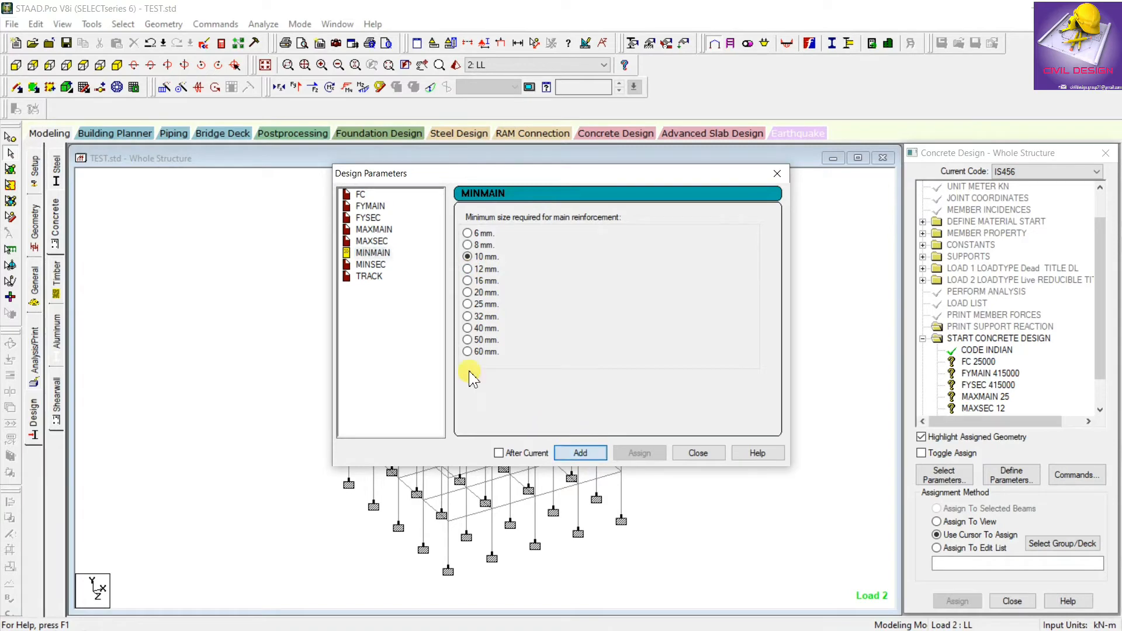
left_click(370, 269)
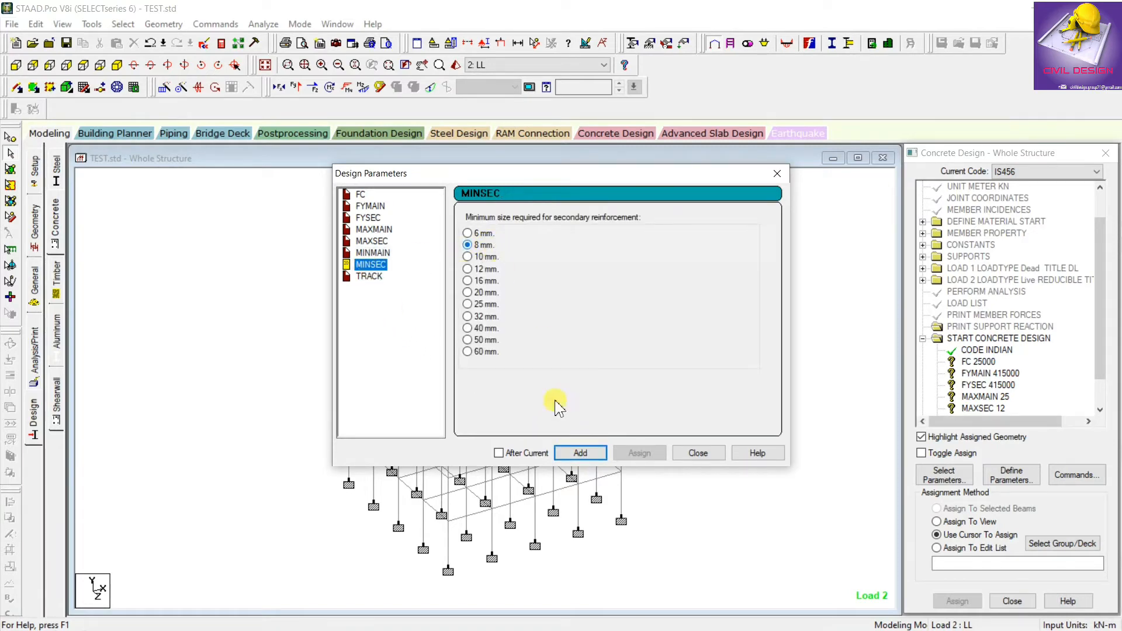
left_click(580, 453)
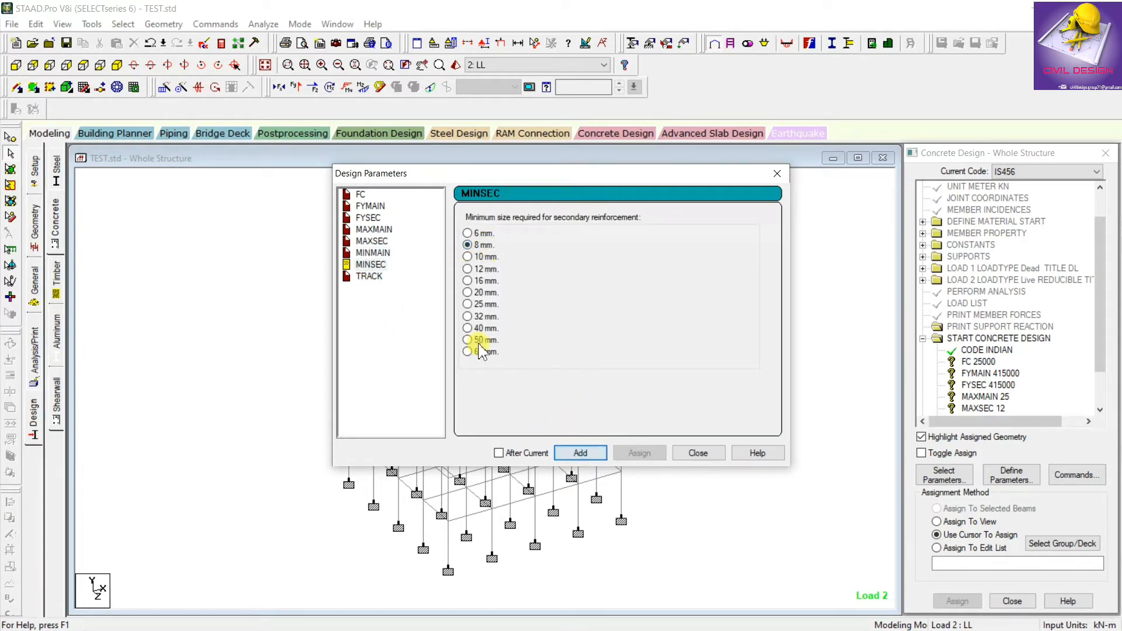
left_click(368, 277)
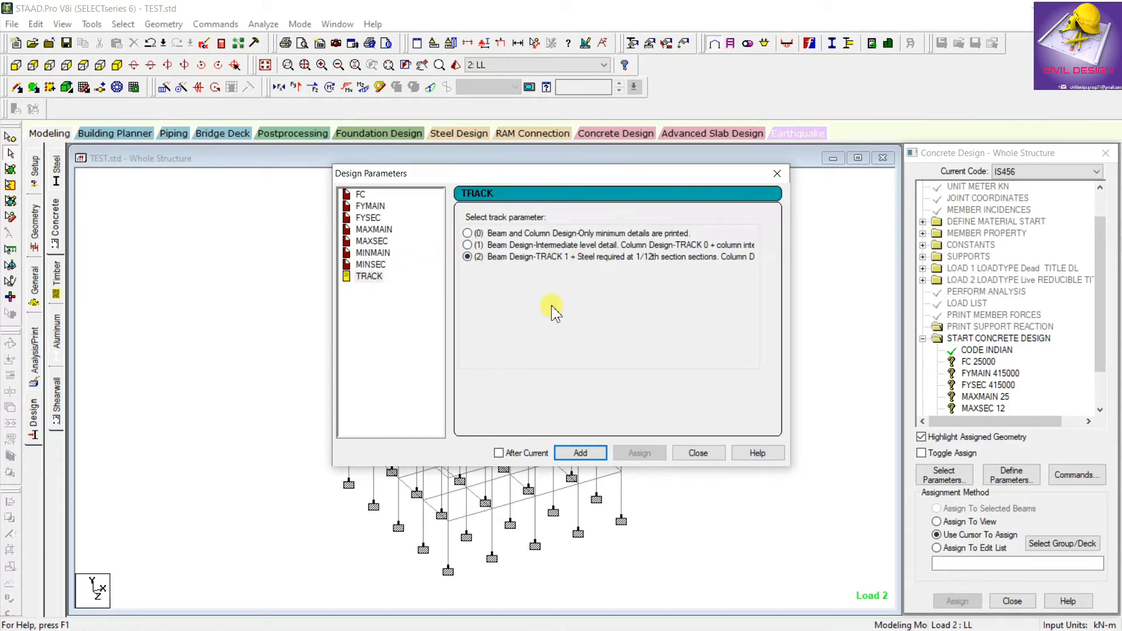
left_click(697, 453)
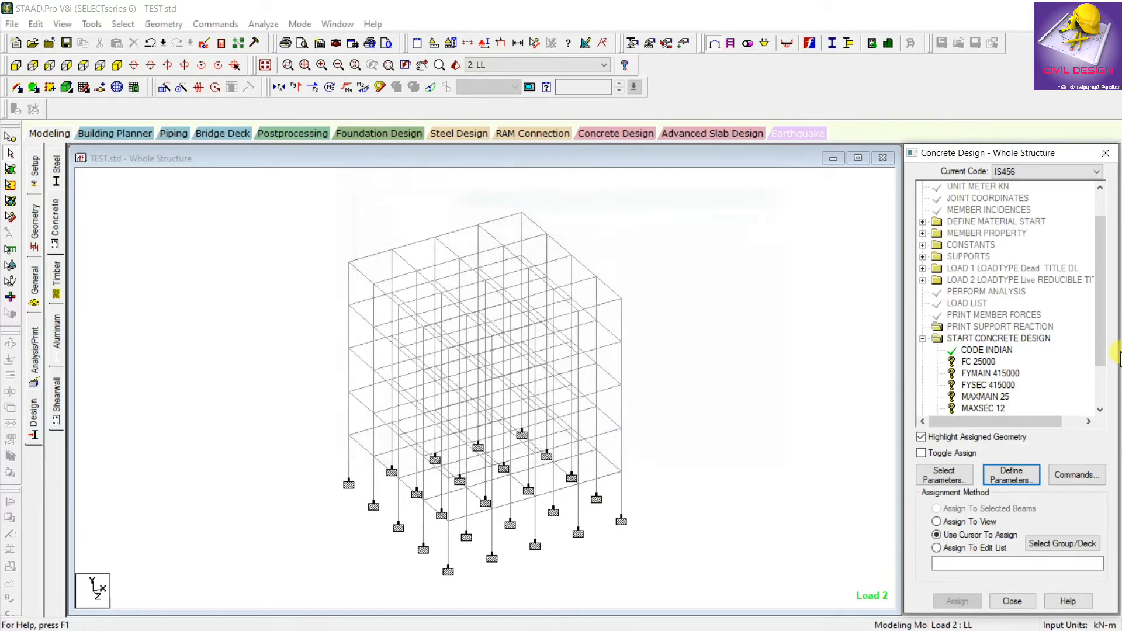
Assign the FC 25000 parameter to all members in the view.
scroll(1028, 350, "down", 2)
scroll(1000, 295, "down", 1)
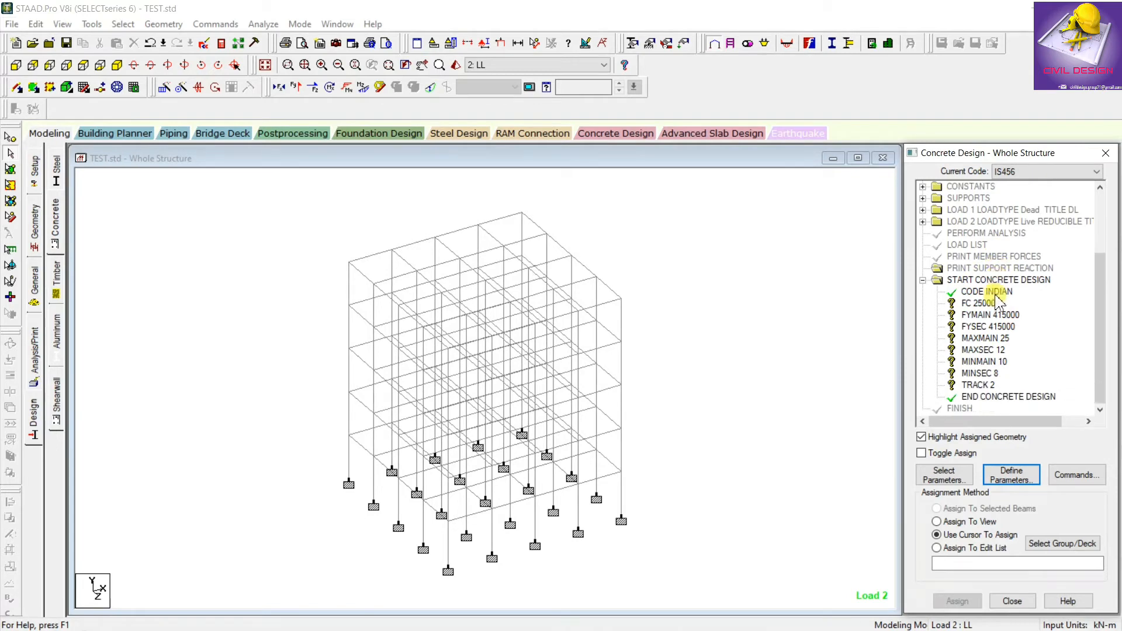
left_click(975, 302)
left_click(987, 521)
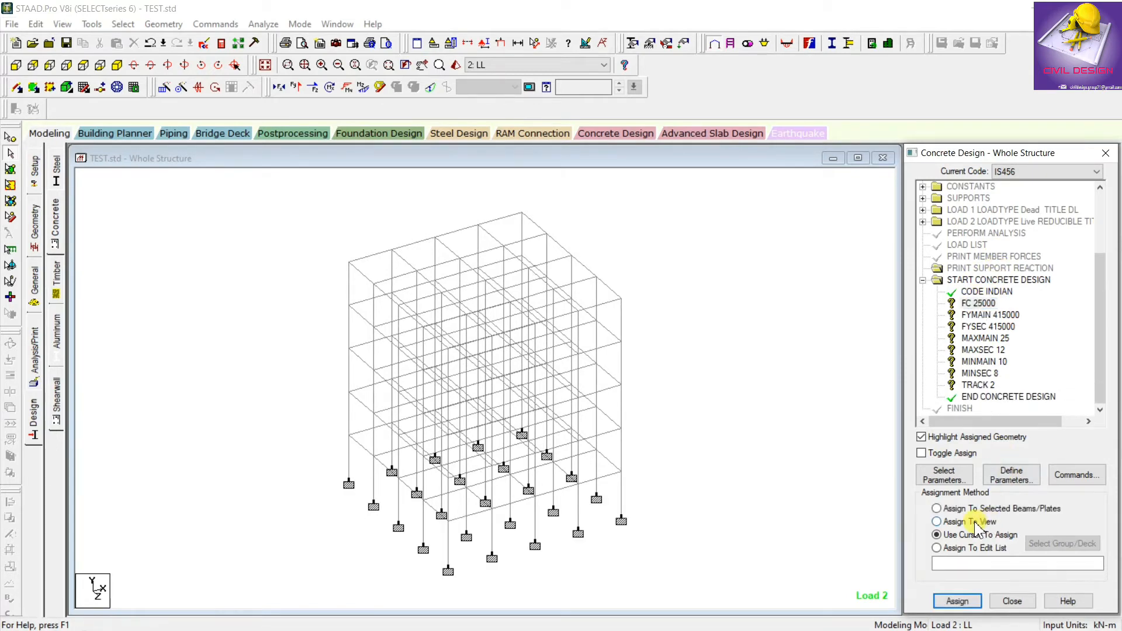
left_click(957, 601)
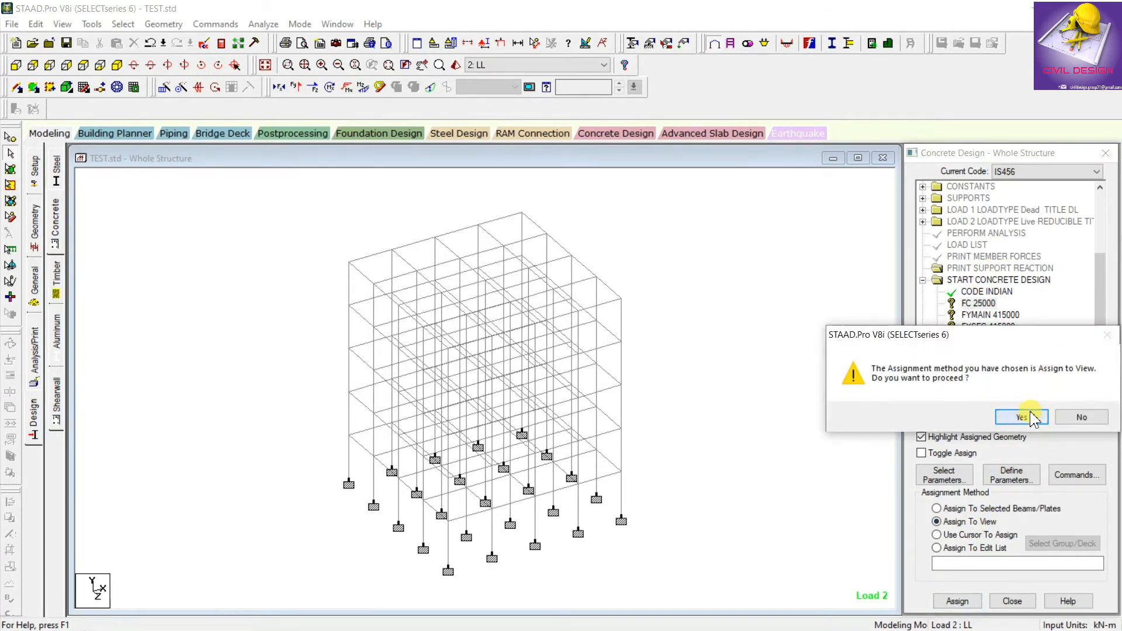
left_click(1022, 417)
Assign the FYMAIN 415000 and FYSEC 415000 yield strength parameters to all members in the view.
left_click(990, 315)
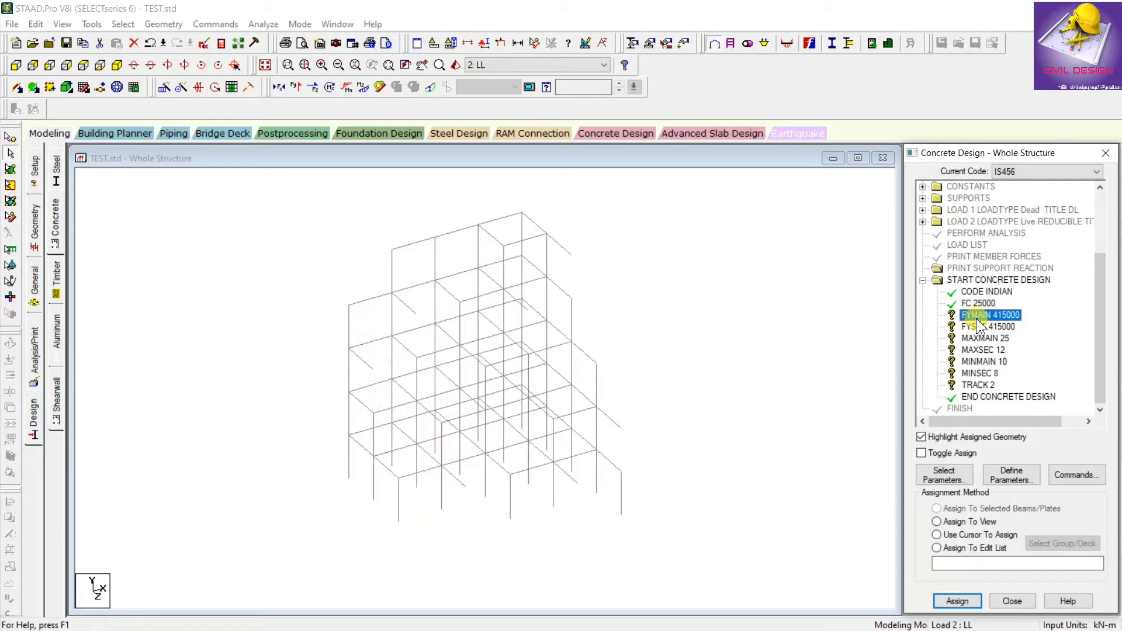
left_click(952, 522)
left_click(957, 600)
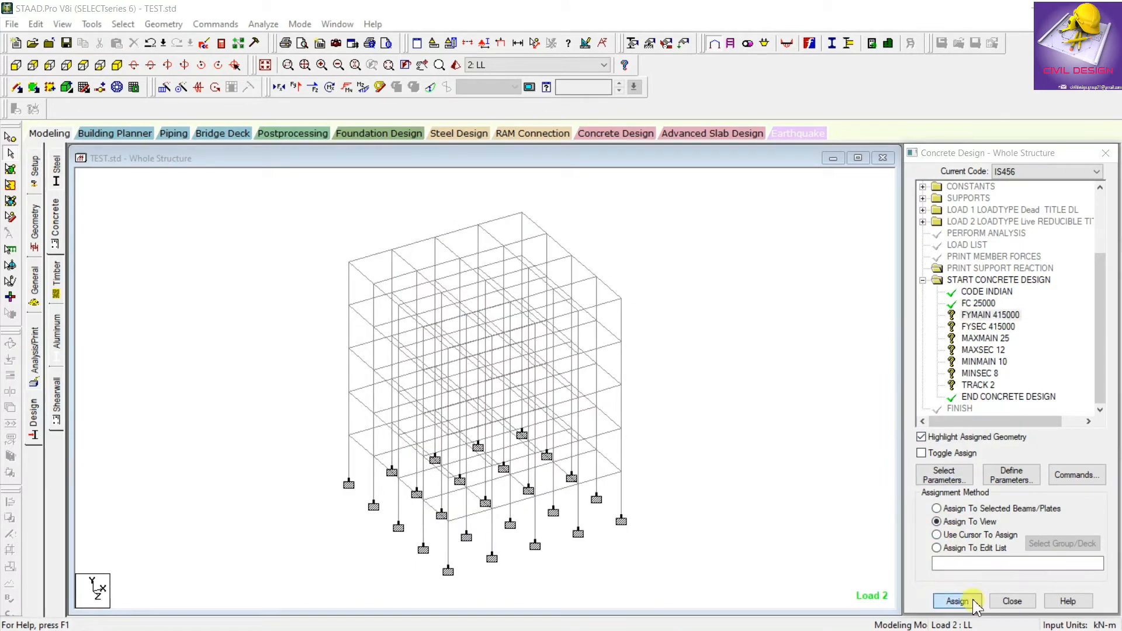
left_click(1022, 417)
left_click(987, 326)
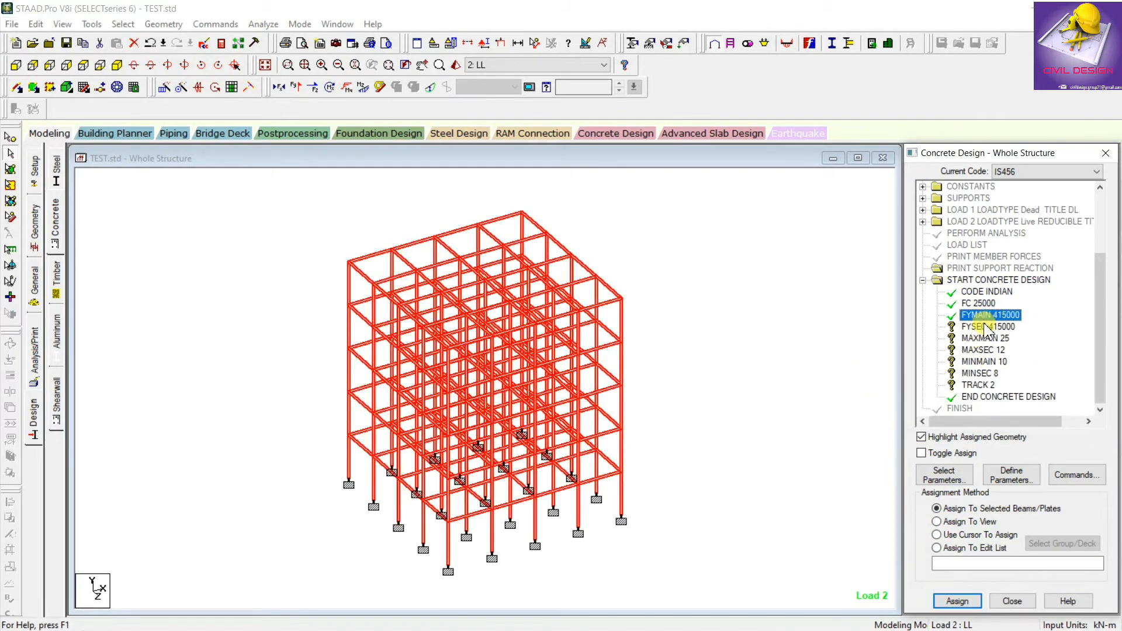
left_click(950, 522)
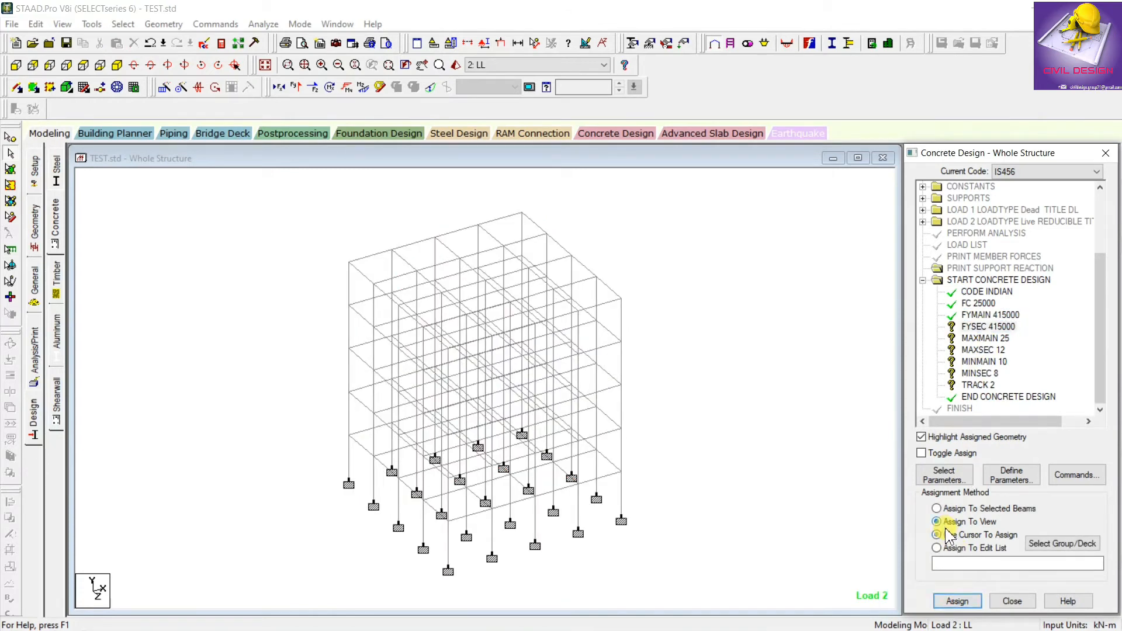
left_click(957, 601)
left_click(1022, 416)
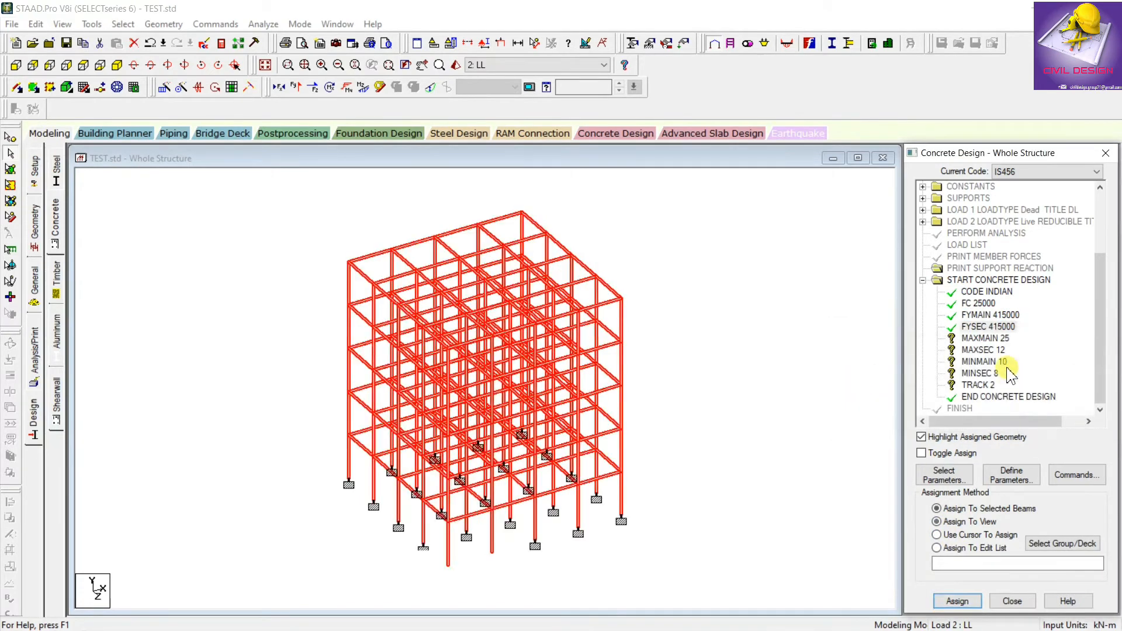
Assign the MAXMAIN 25 and MAXSEC 12 maximum bar size parameters to all members in the view.
left_click(985, 339)
left_click(940, 522)
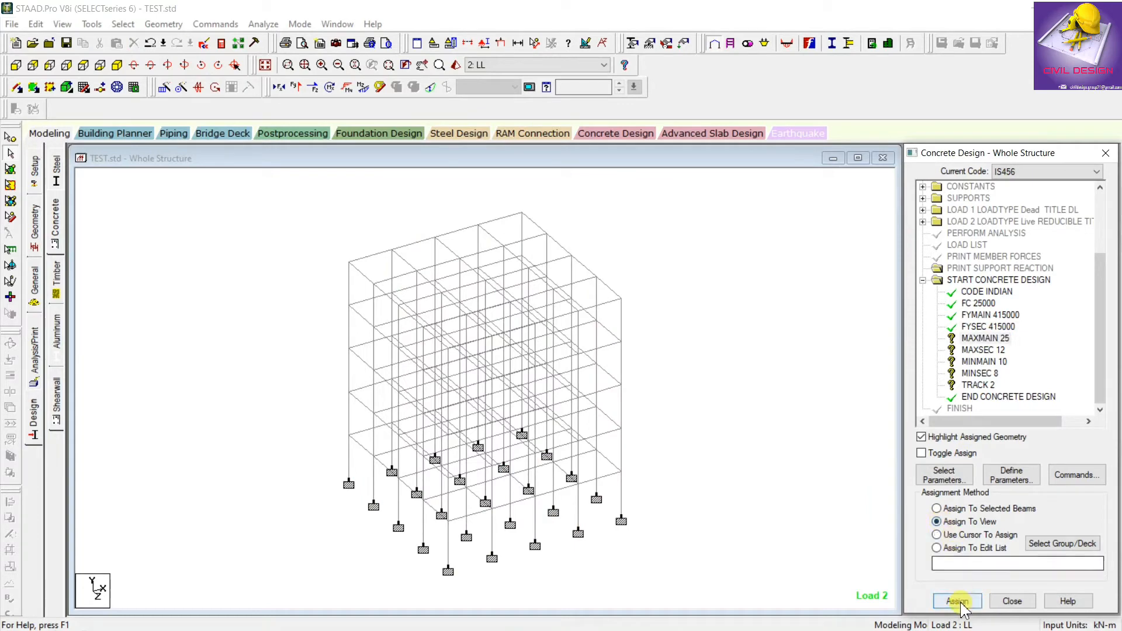
left_click(957, 600)
left_click(1014, 416)
left_click(982, 350)
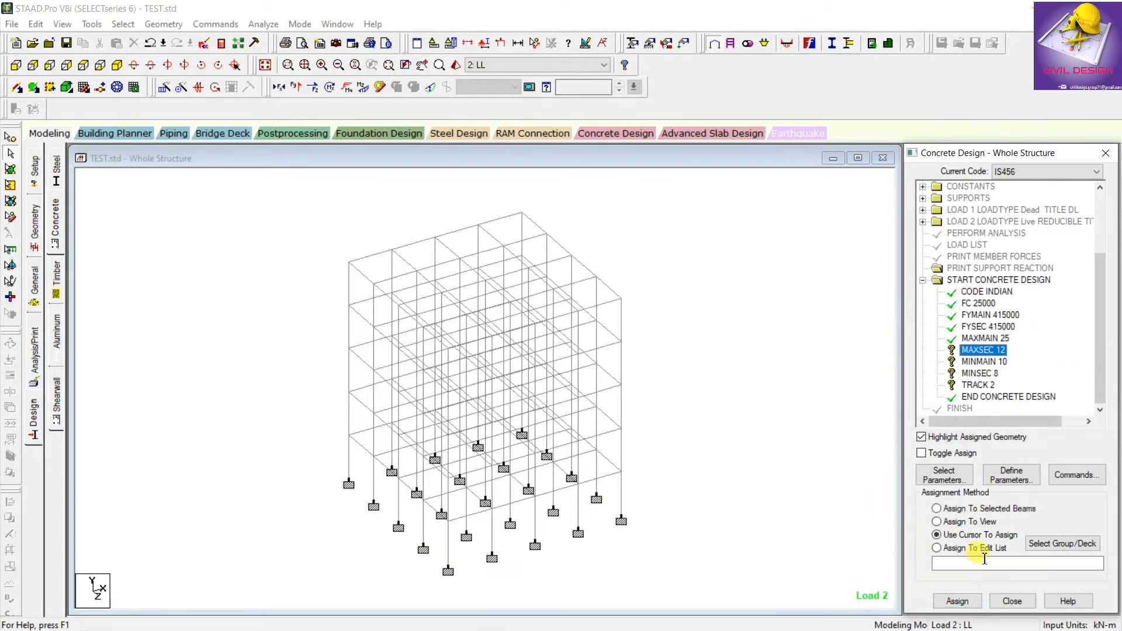
left_click(937, 522)
left_click(957, 600)
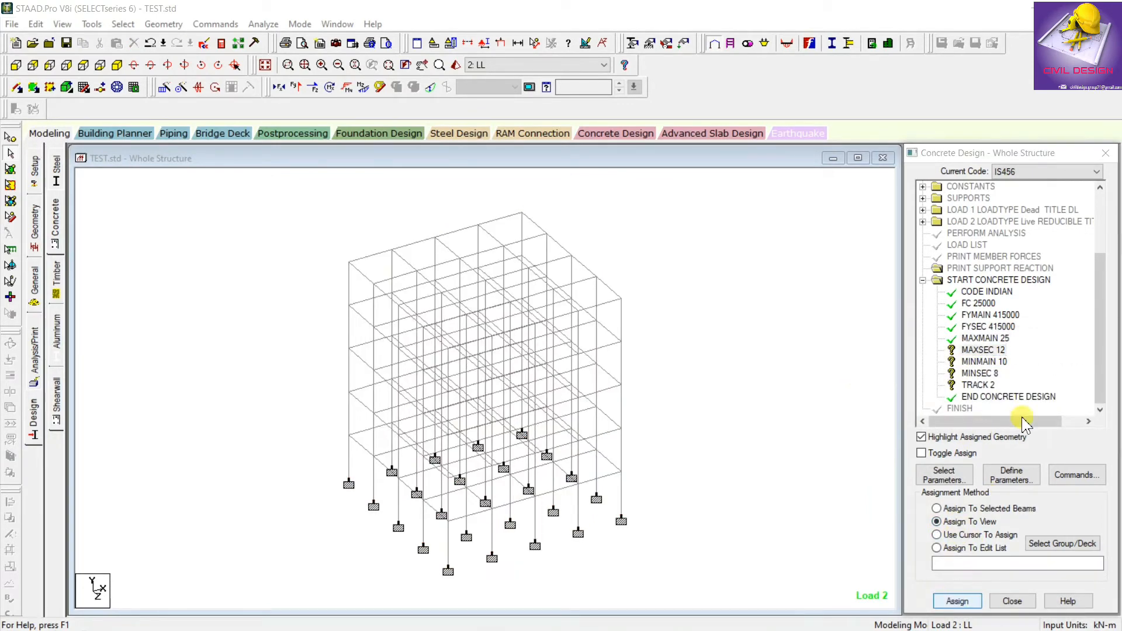
left_click(1022, 418)
Assign the MINMAIN 10 and MINSEC 8 minimum bar size parameters to all members in the view.
left_click(984, 362)
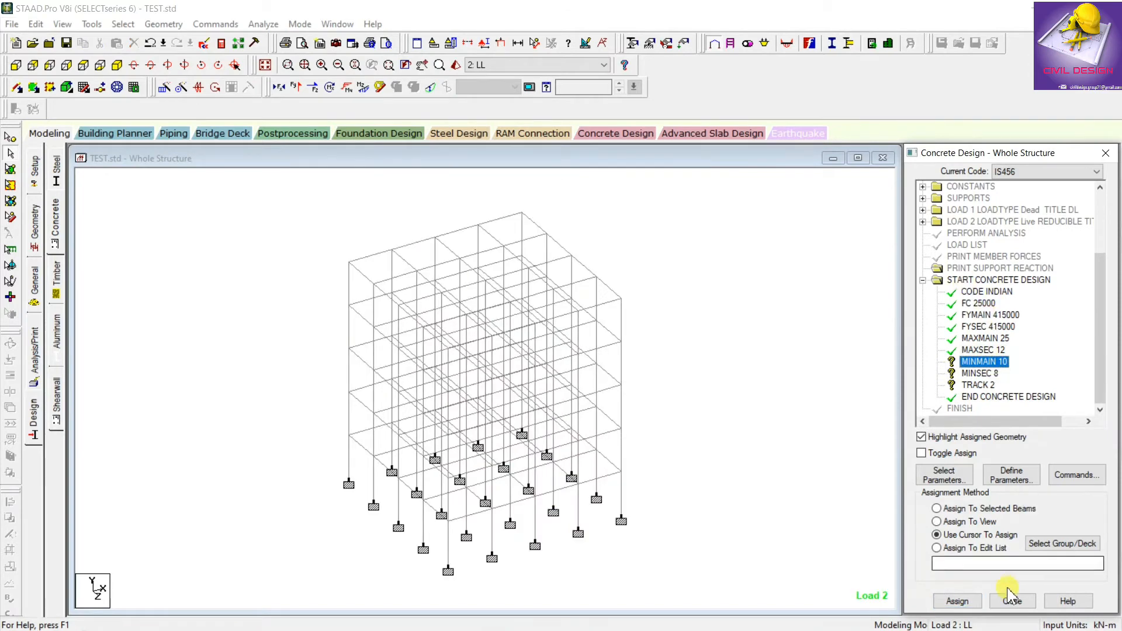
left_click(977, 601)
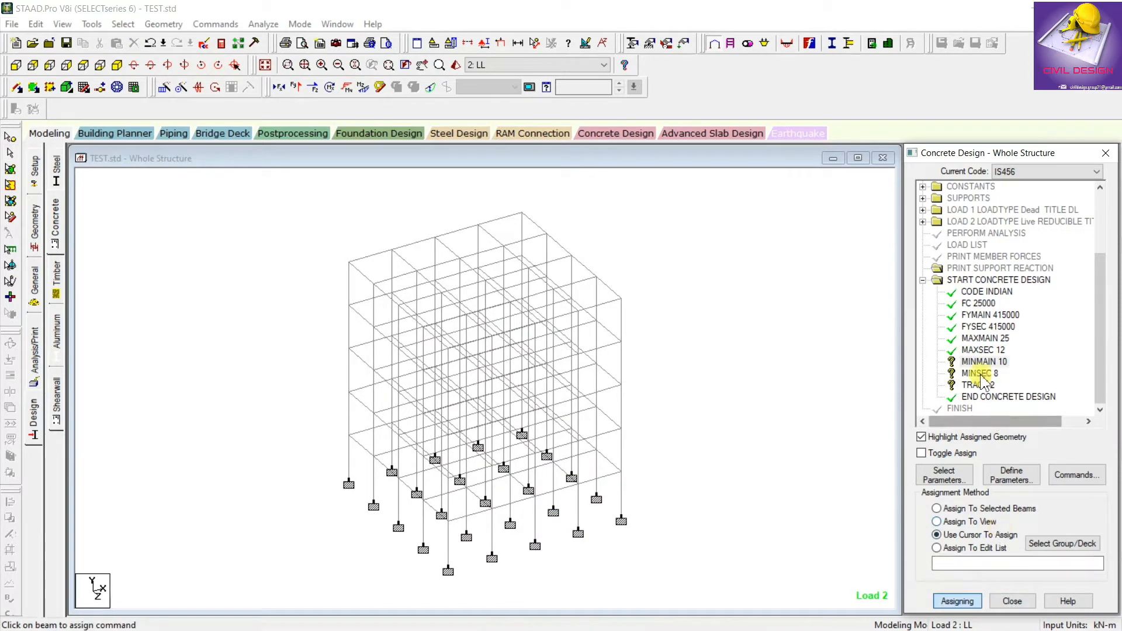
left_click(962, 521)
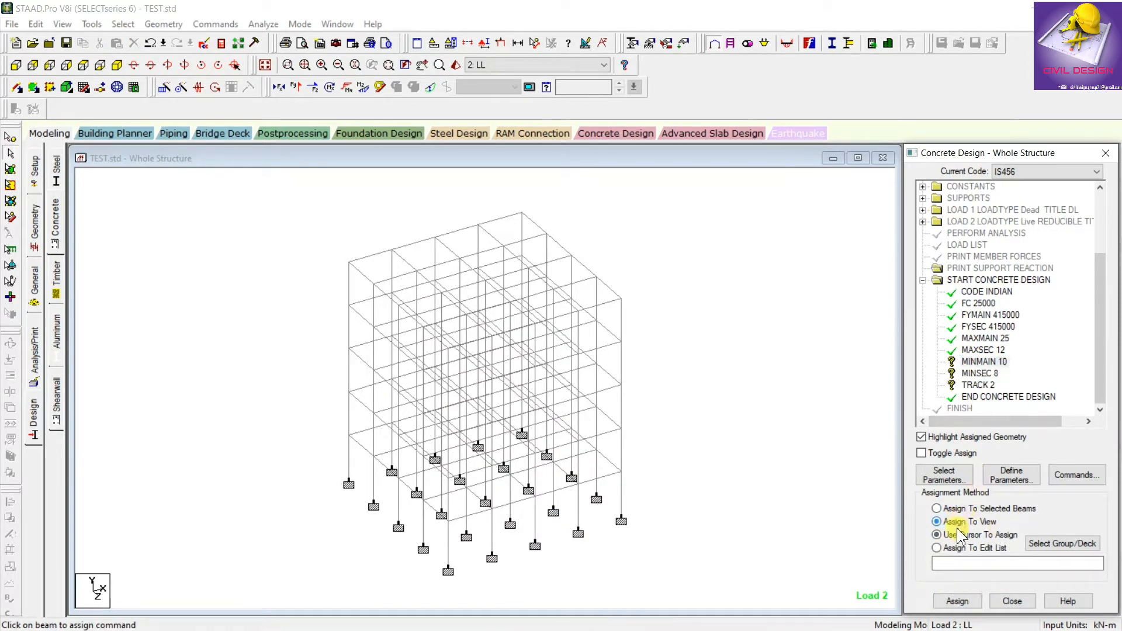
left_click(957, 602)
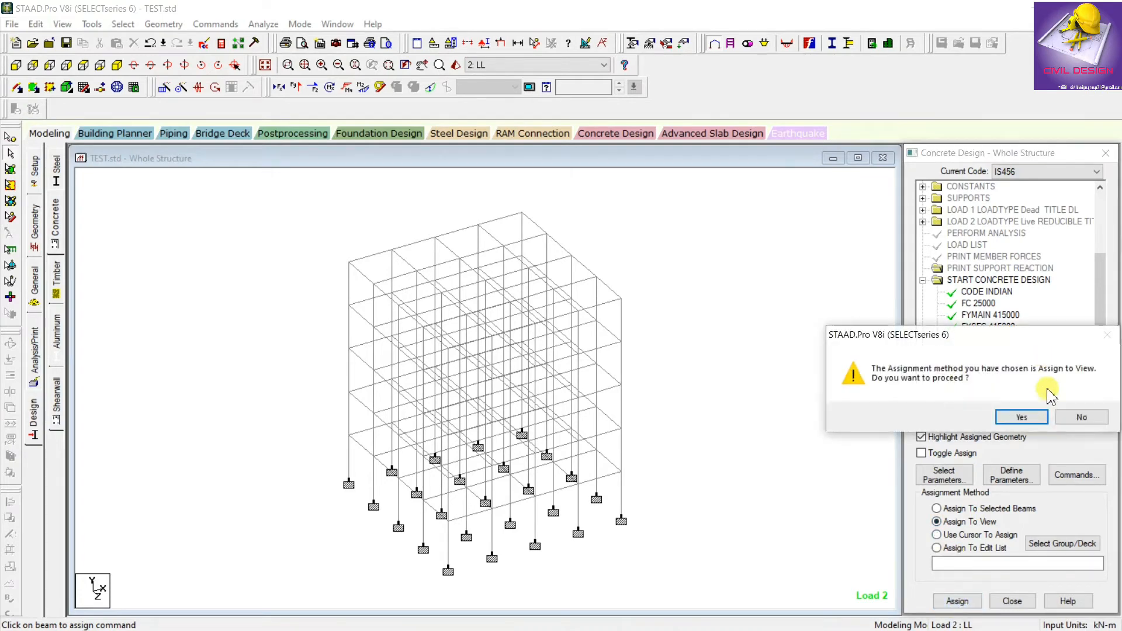
left_click(995, 416)
left_click(979, 374)
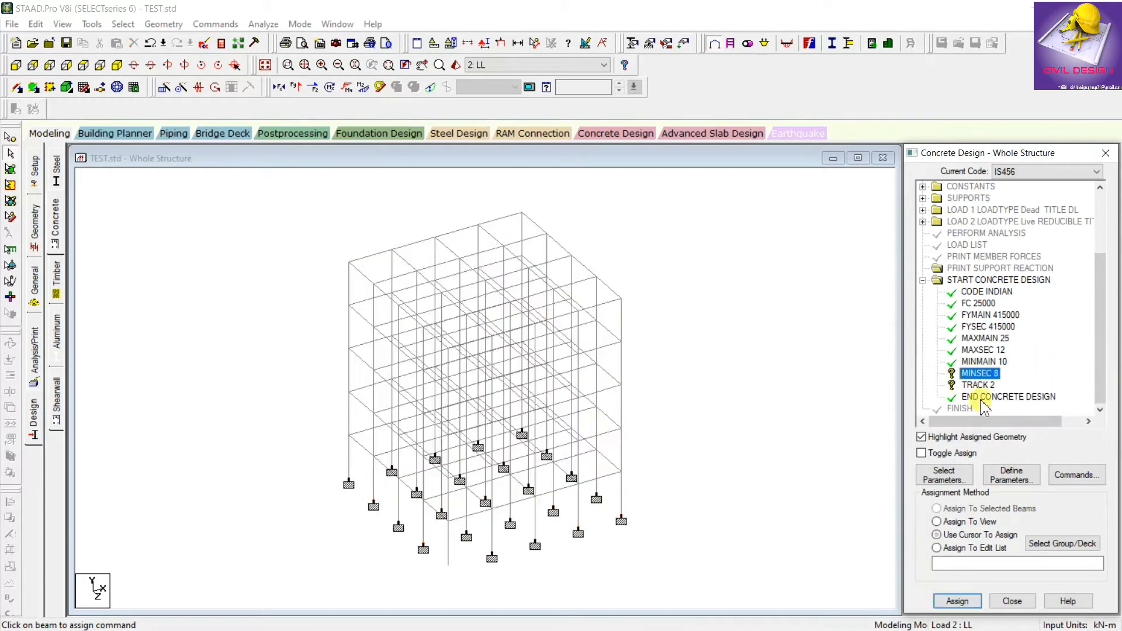
left_click(960, 521)
left_click(957, 601)
left_click(1022, 416)
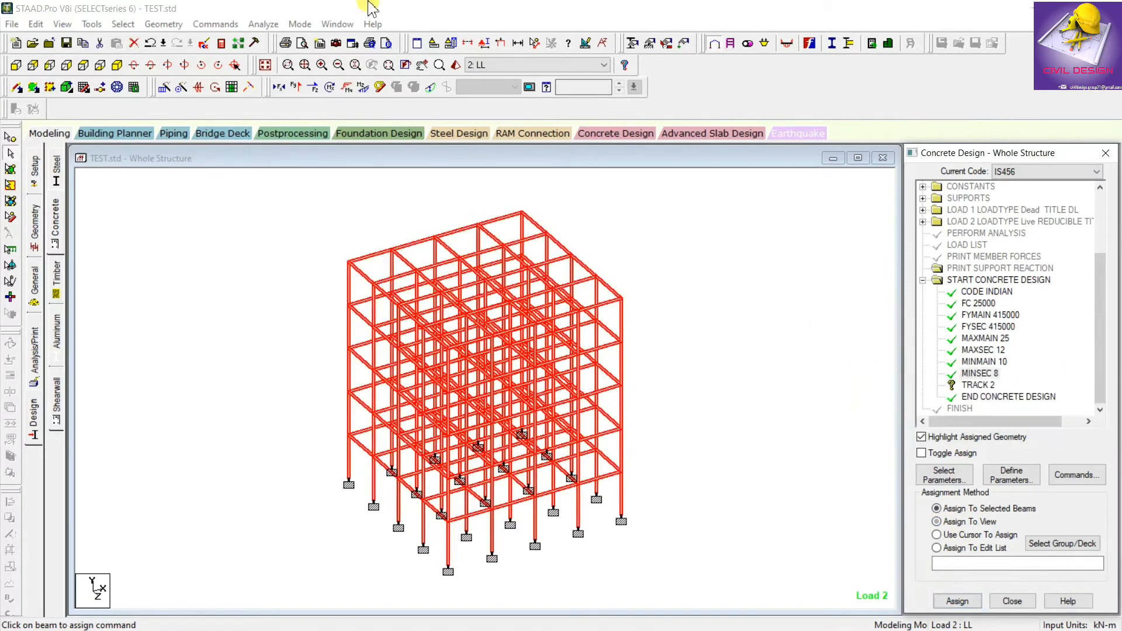
Assign the TRACK 2 parameter to all members in the view.
left_click(975, 385)
left_click(964, 522)
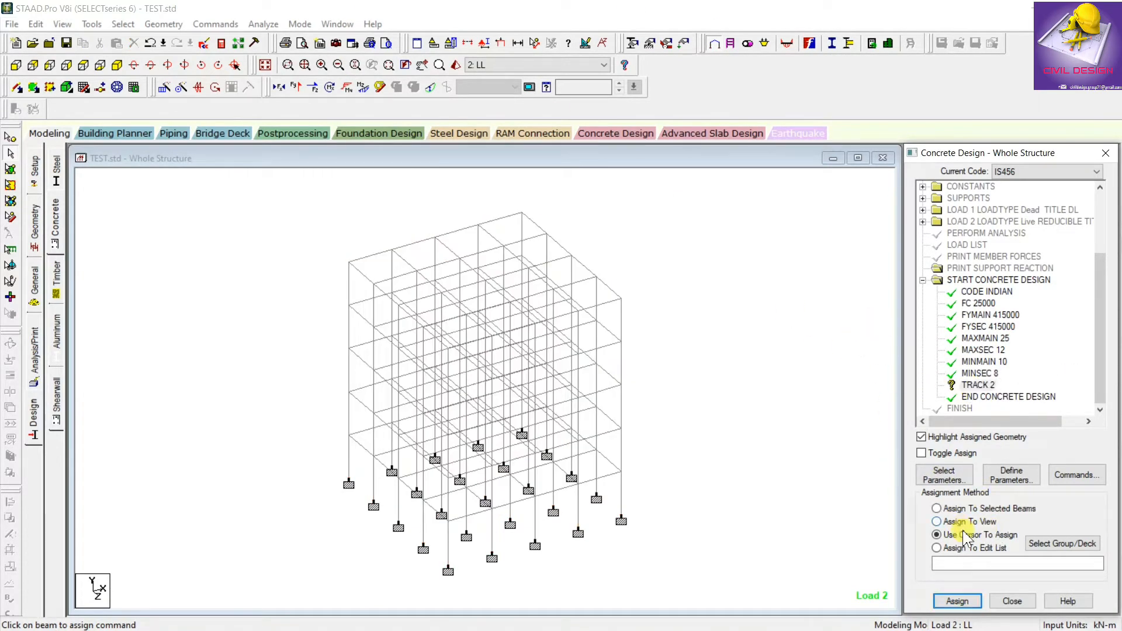
left_click(957, 601)
left_click(1022, 416)
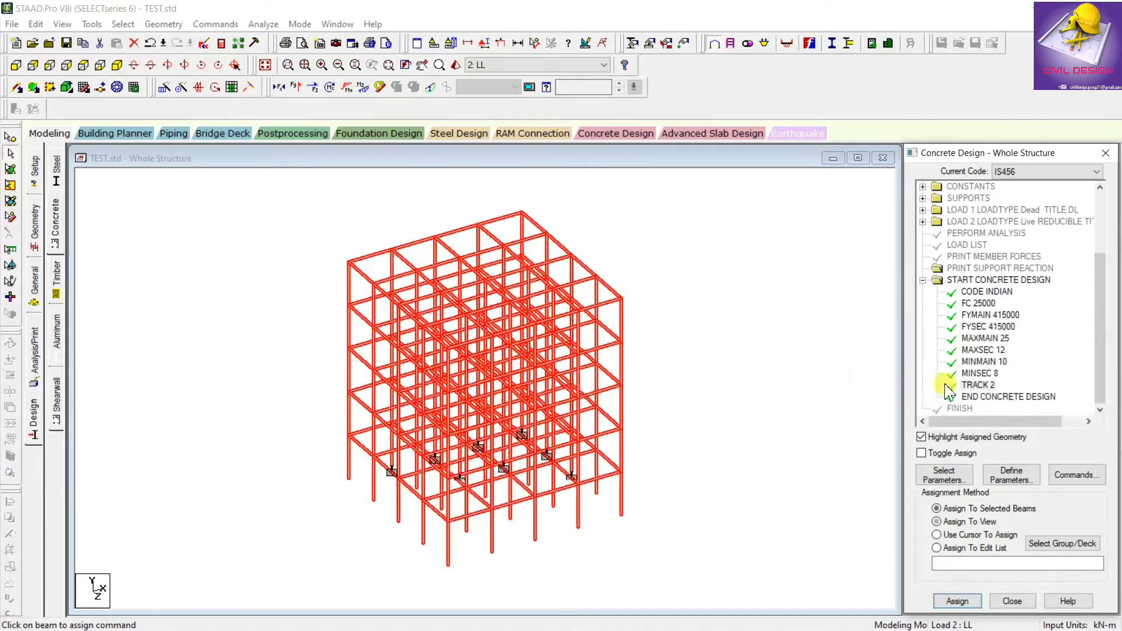
Add the DESIGN BEAM, DESIGN COLUMN and TAKE OFF commands to the concrete design.
left_click(1076, 475)
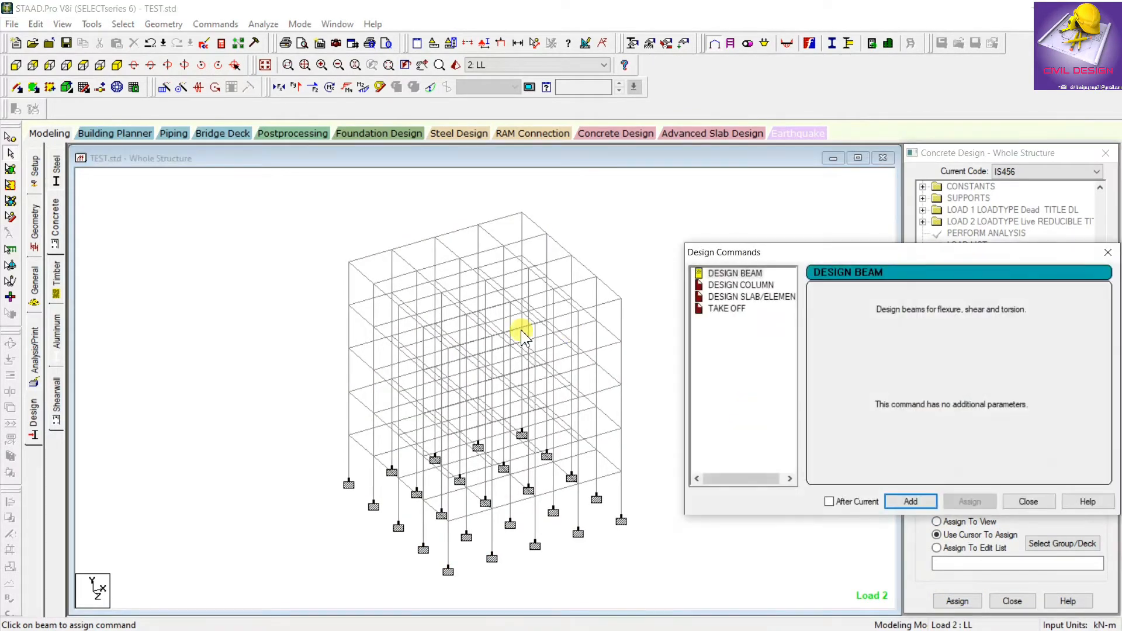
left_click_drag(744, 256, 571, 164)
left_click(569, 183)
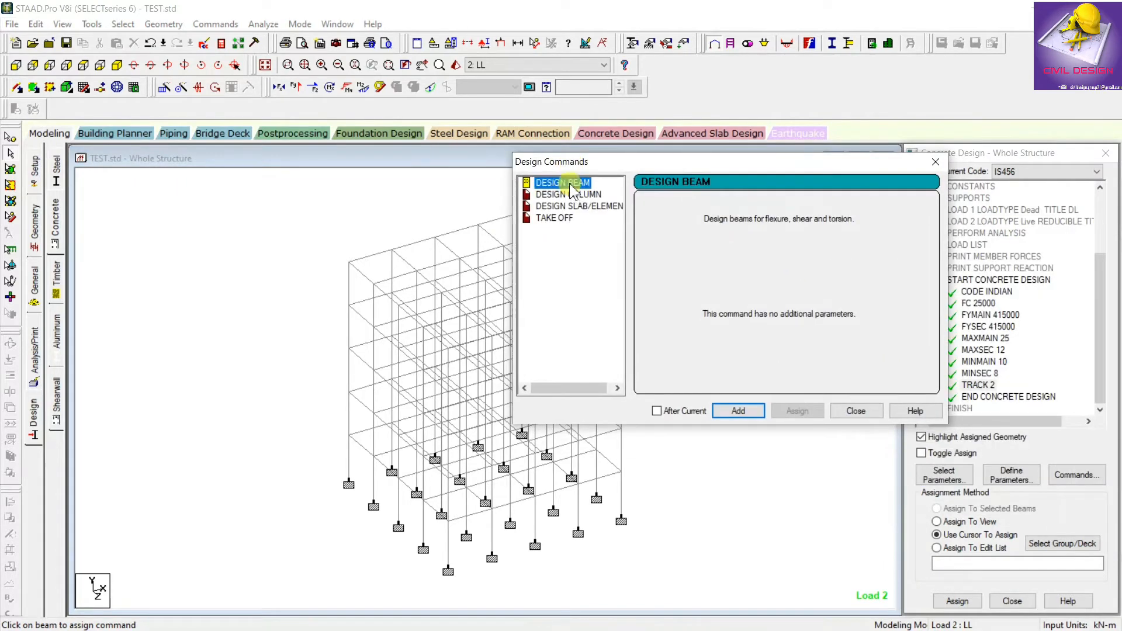
left_click(739, 411)
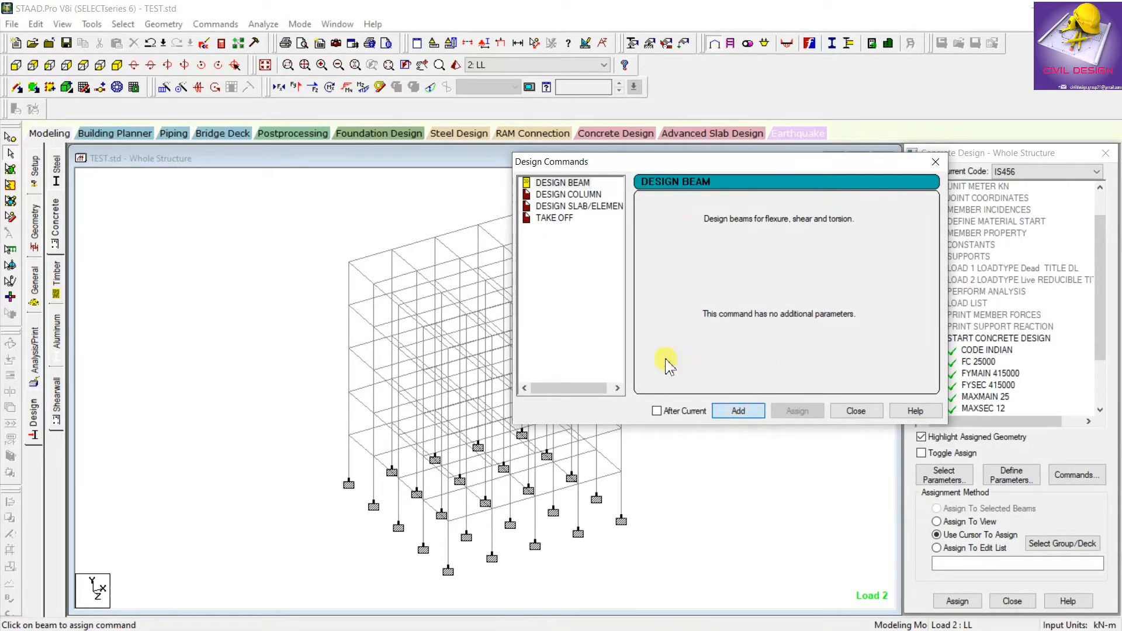
left_click(561, 194)
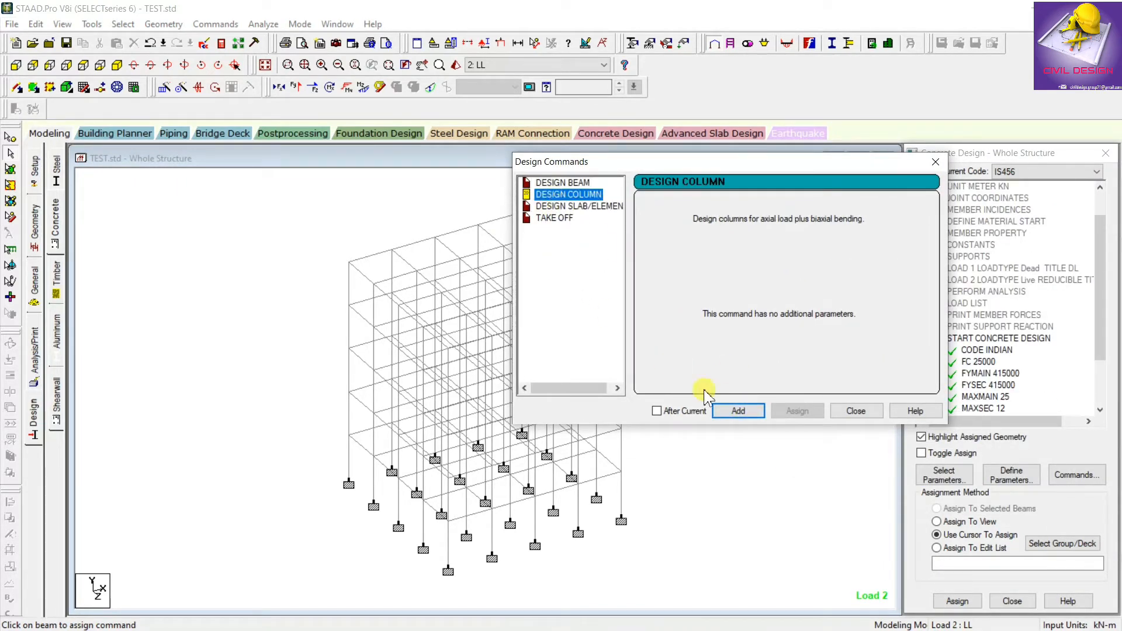
left_click(736, 412)
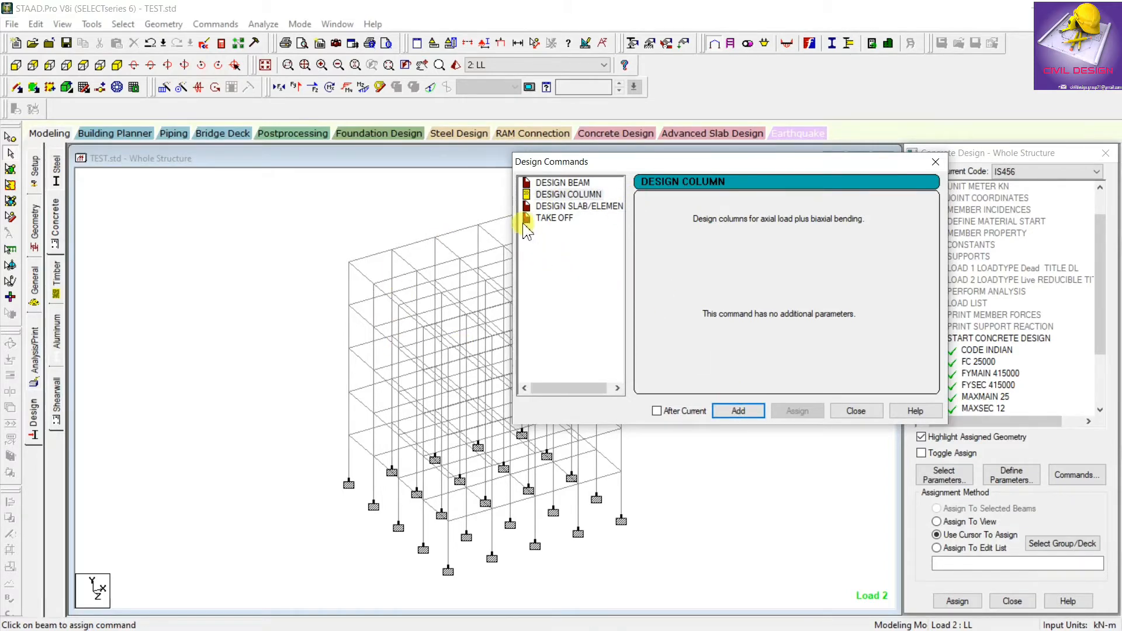
left_click(563, 220)
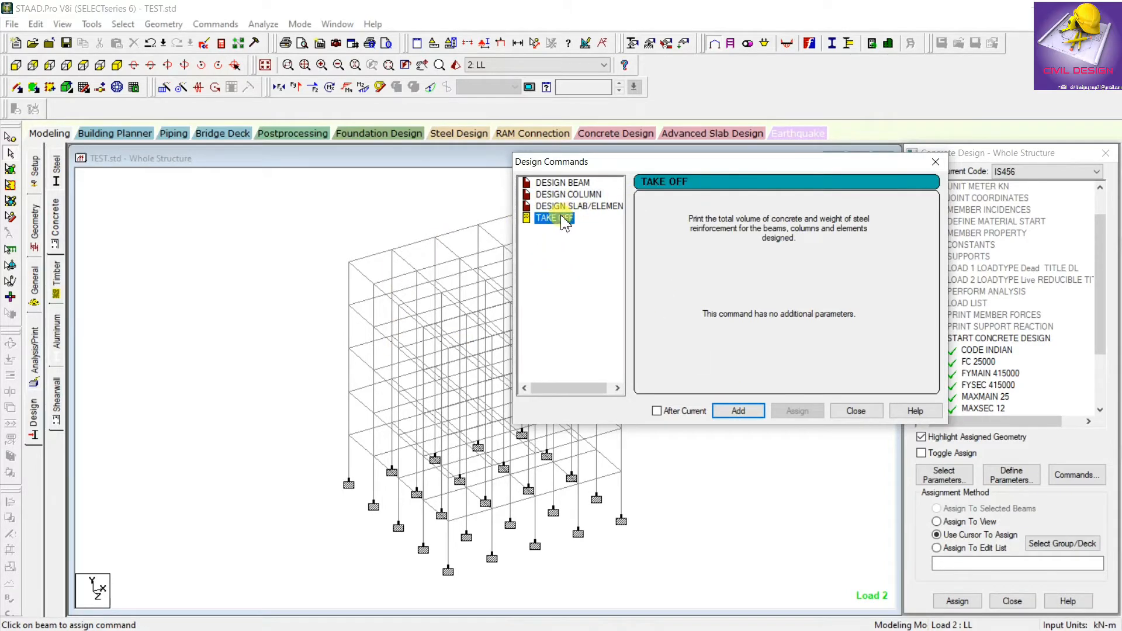
left_click(747, 412)
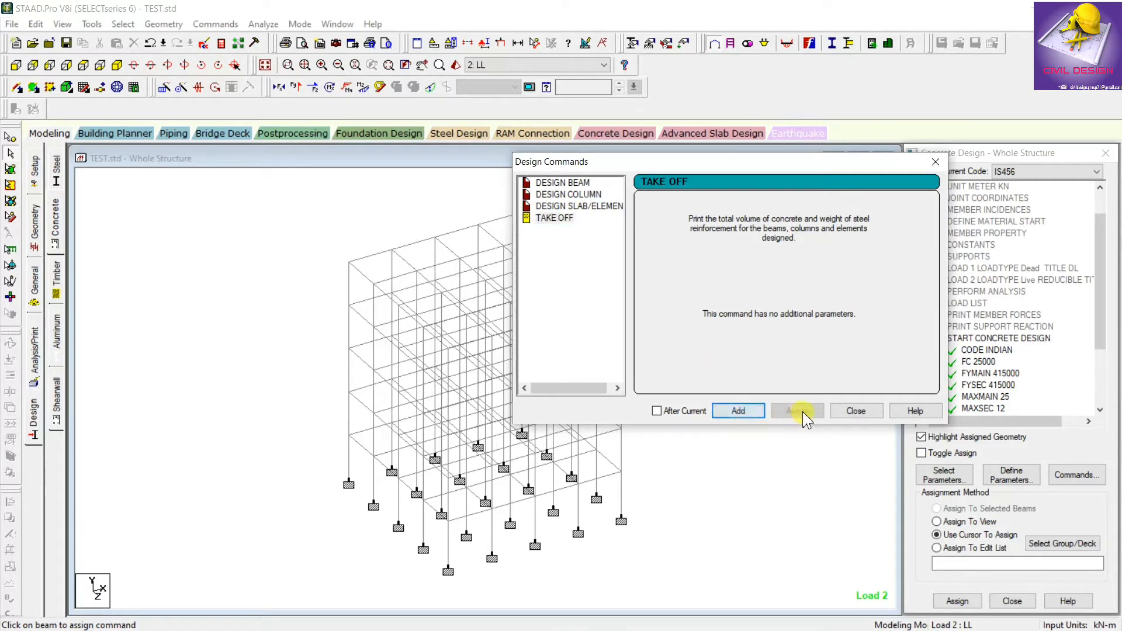
left_click(854, 412)
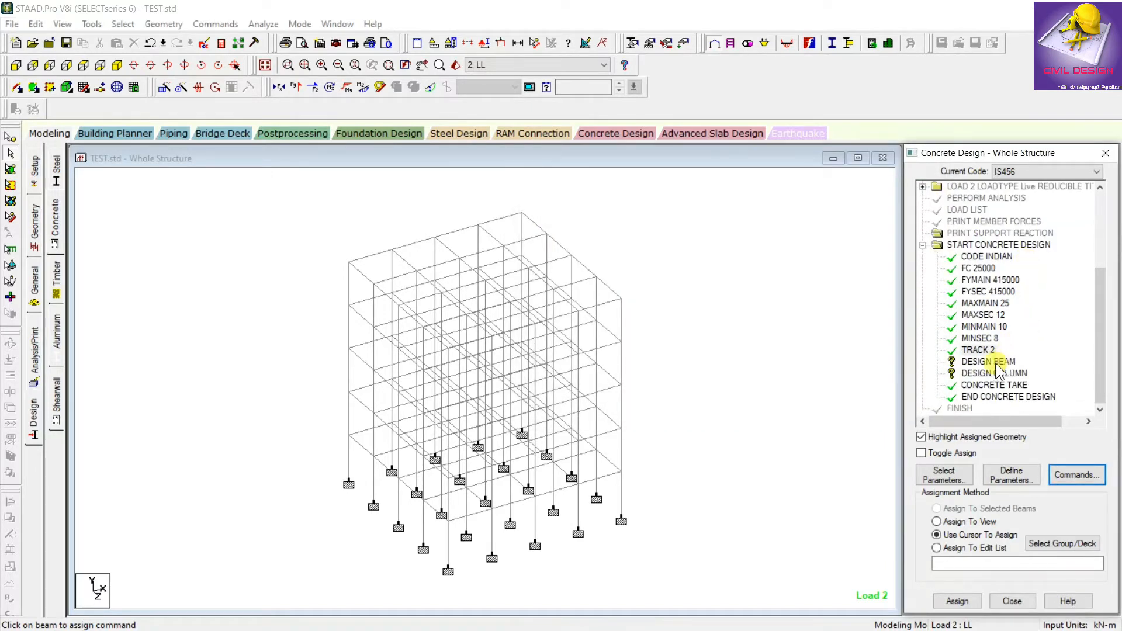
Assign the DESIGN BEAM command to all horizontal members, selecting the beams parallel to X and Z.
left_click(993, 362)
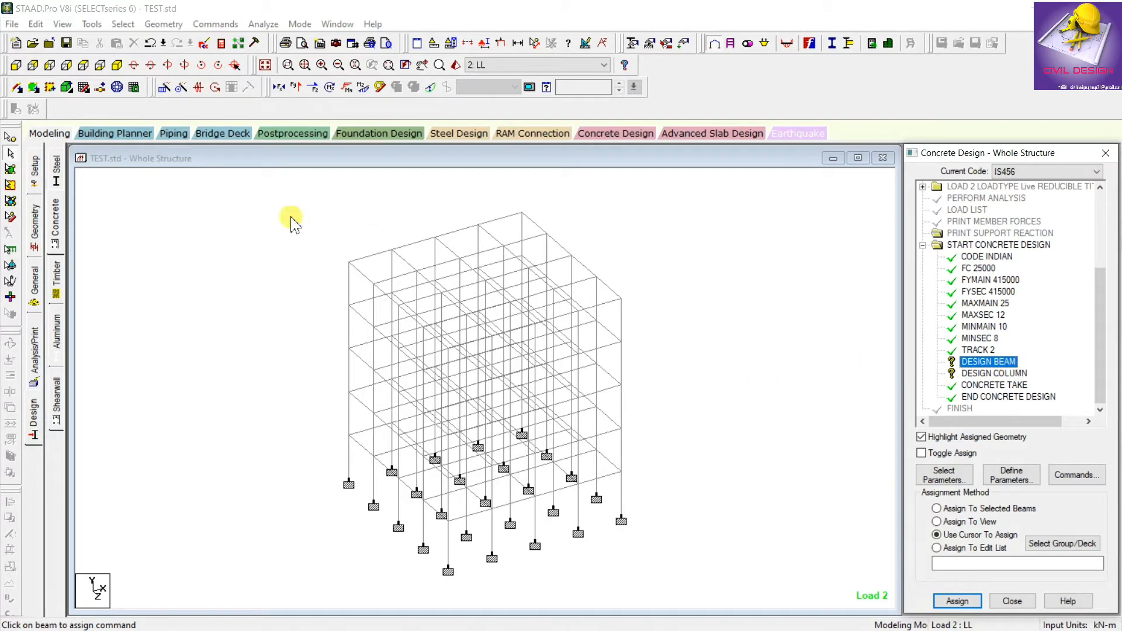
left_click(120, 24)
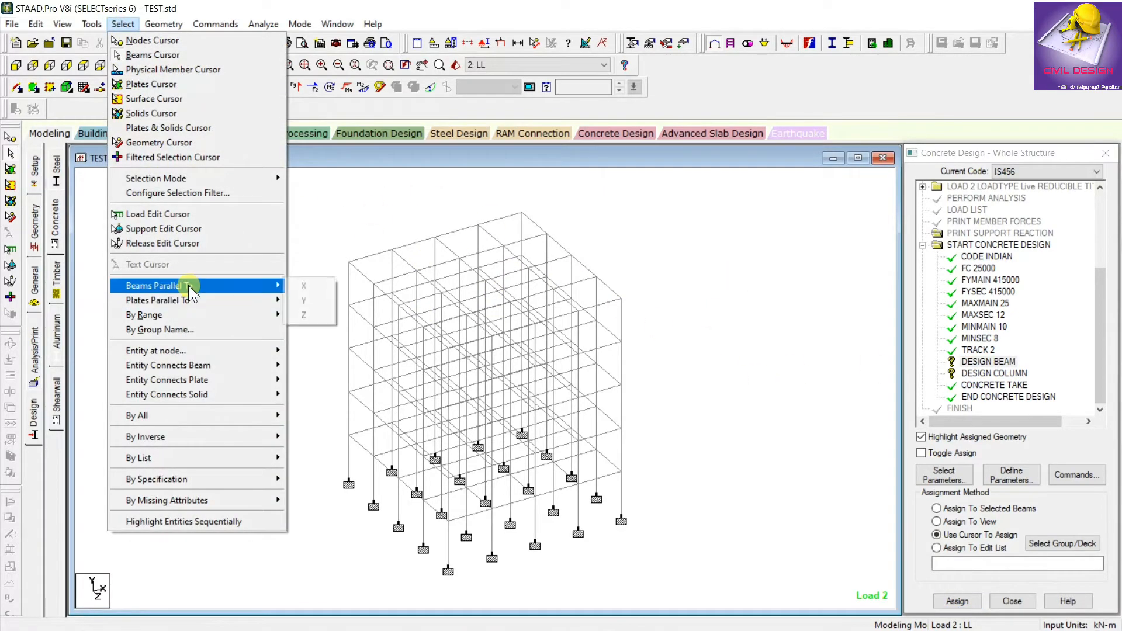
mouse_move(188, 285)
left_click(326, 300)
left_click(123, 24)
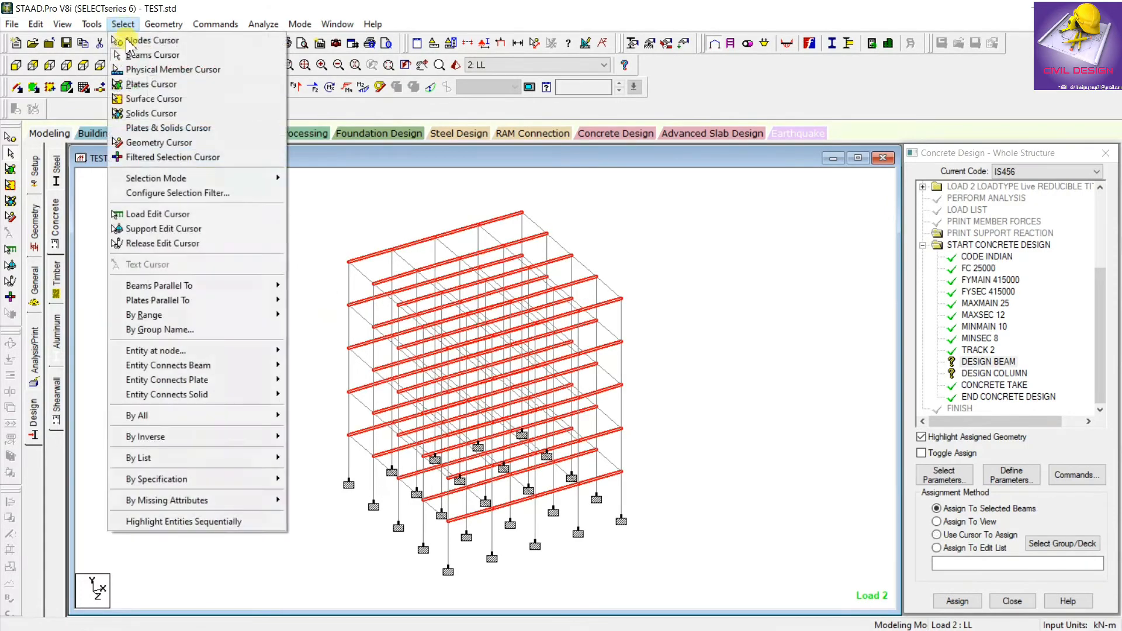
mouse_move(193, 285)
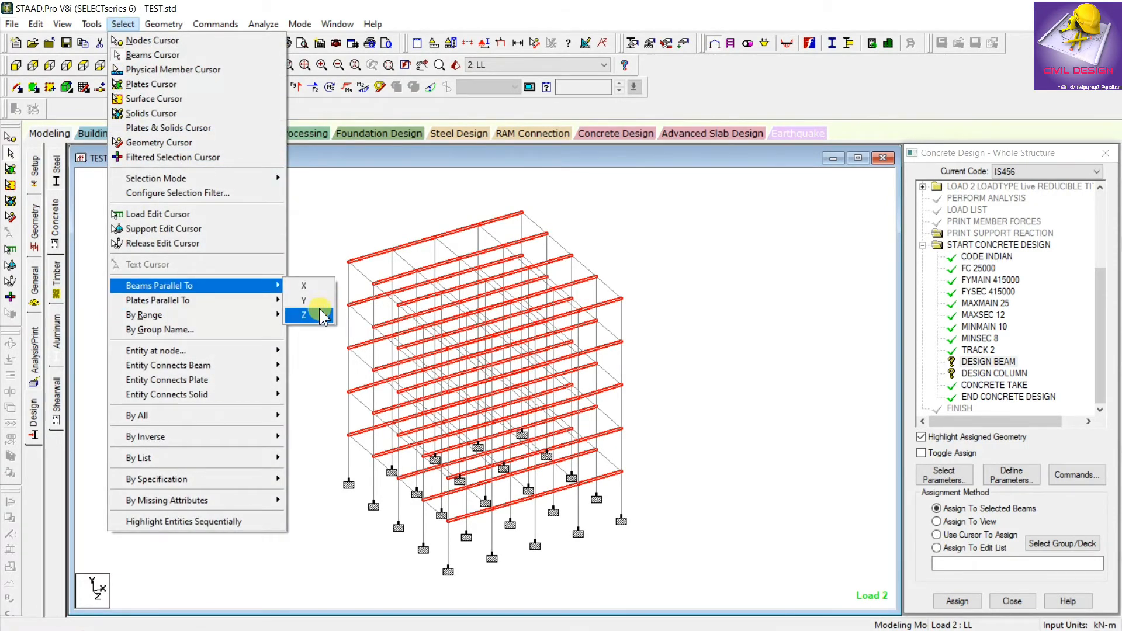
left_click(309, 315)
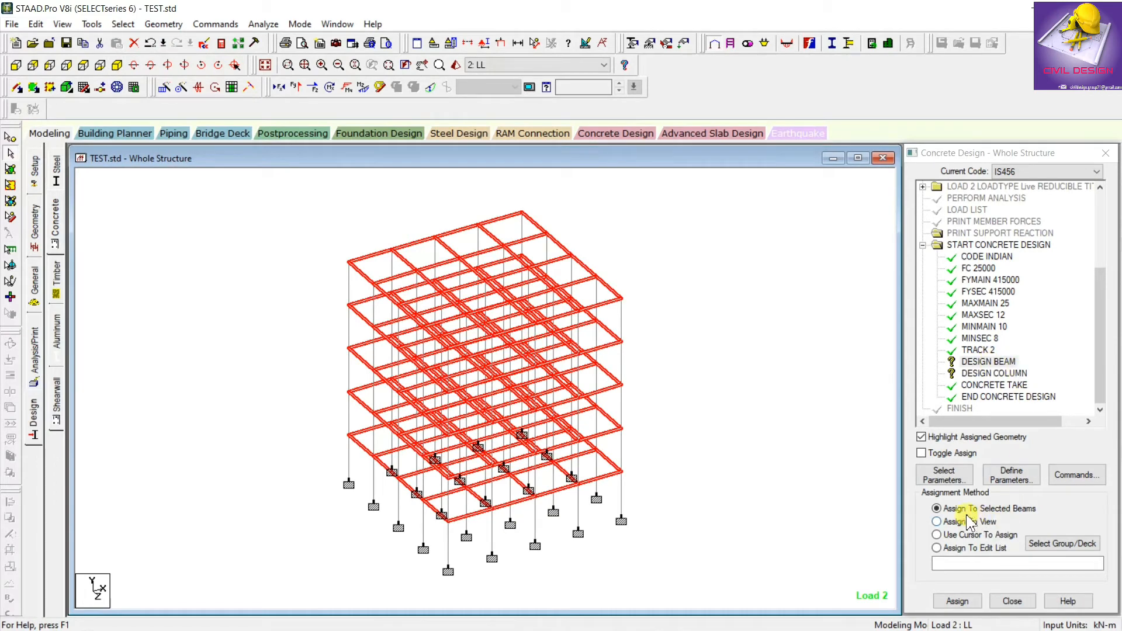
left_click(961, 601)
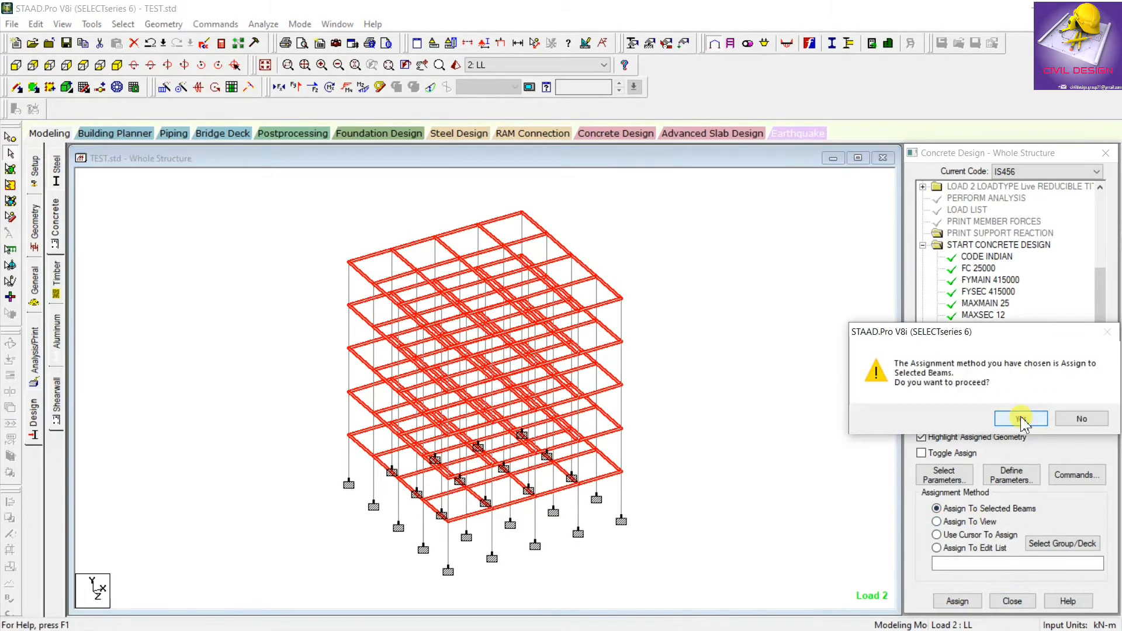
left_click(1005, 417)
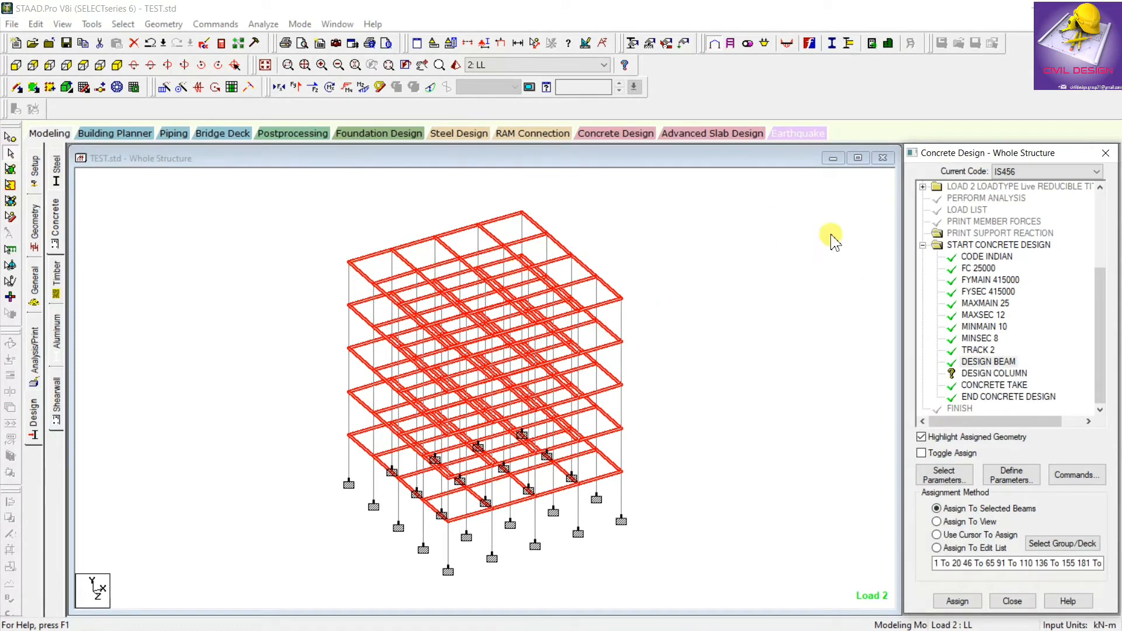
Assign the DESIGN COLUMN command to all vertical members, selecting those parallel to Y, and clear the selection.
left_click(1007, 375)
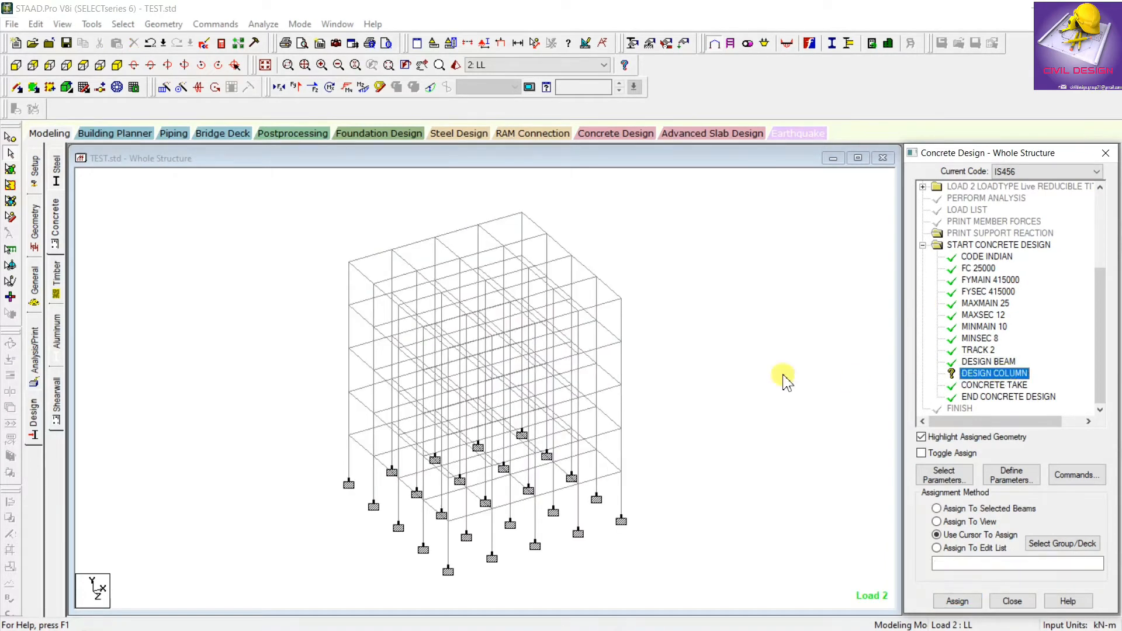
left_click(123, 24)
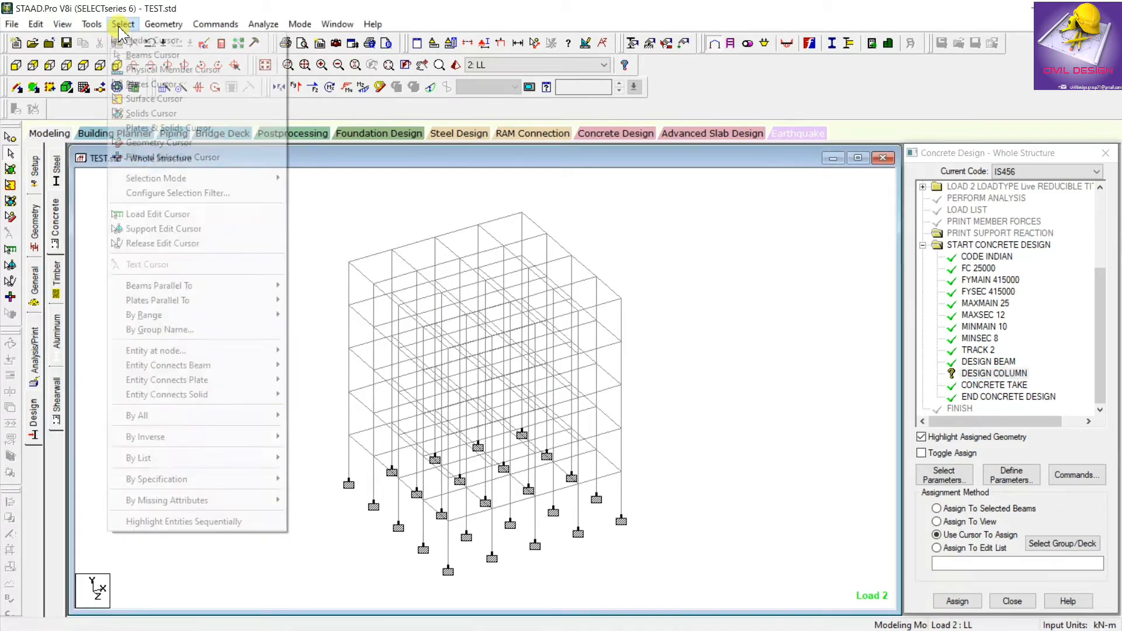
mouse_move(221, 301)
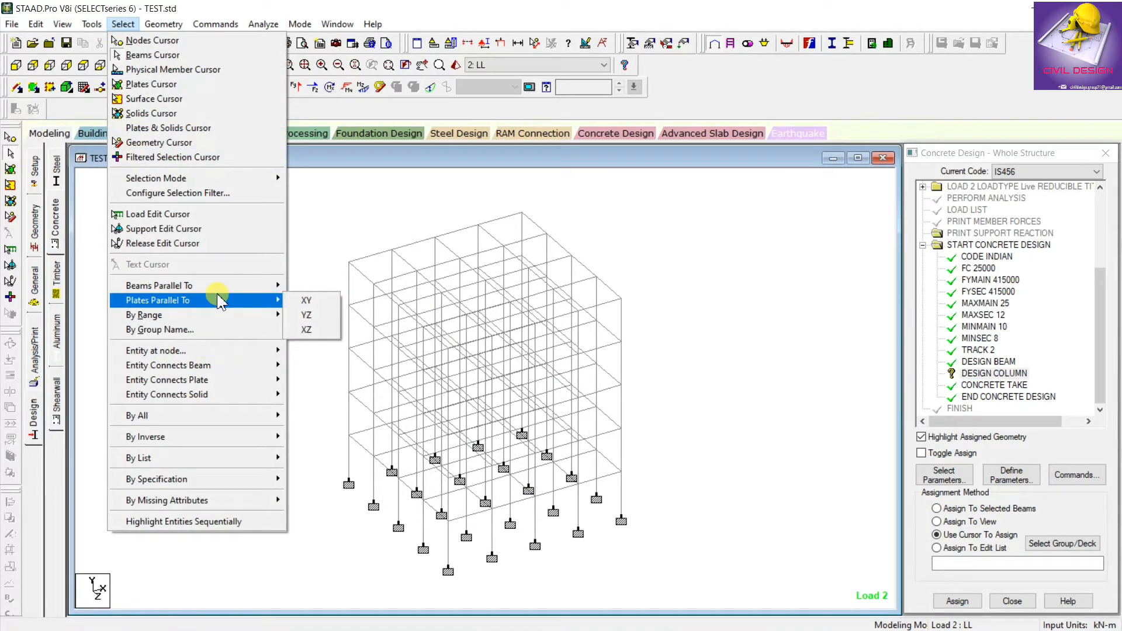
left_click(307, 299)
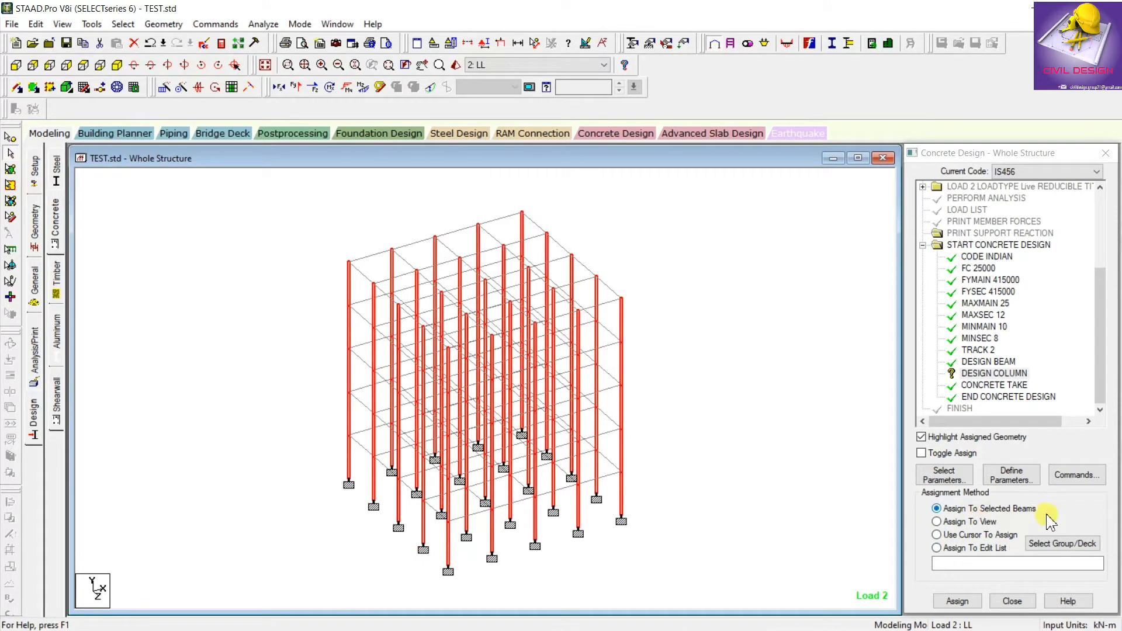
left_click(957, 601)
left_click(1015, 418)
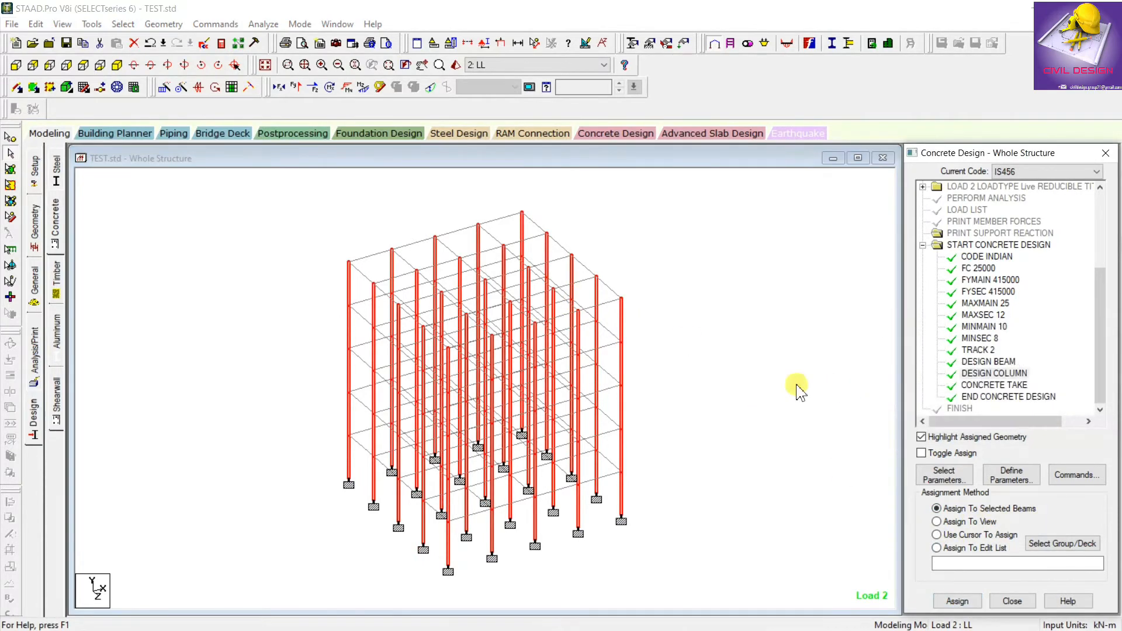
left_click(763, 303)
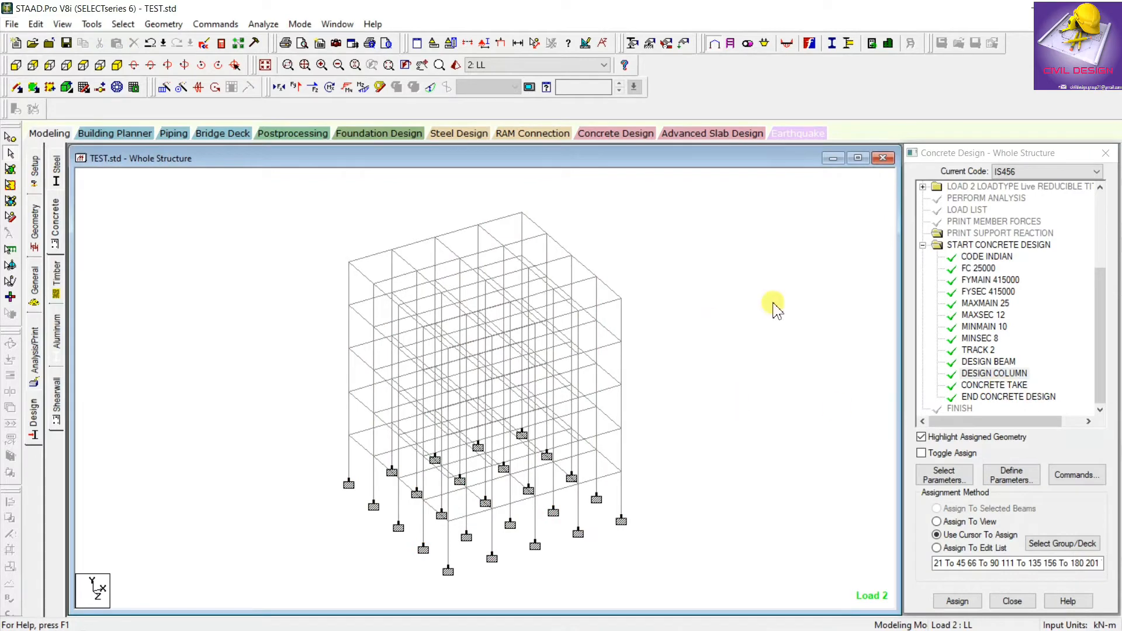
Run the analysis with the concrete design and open the output file.
scroll(992, 327, "up", 4)
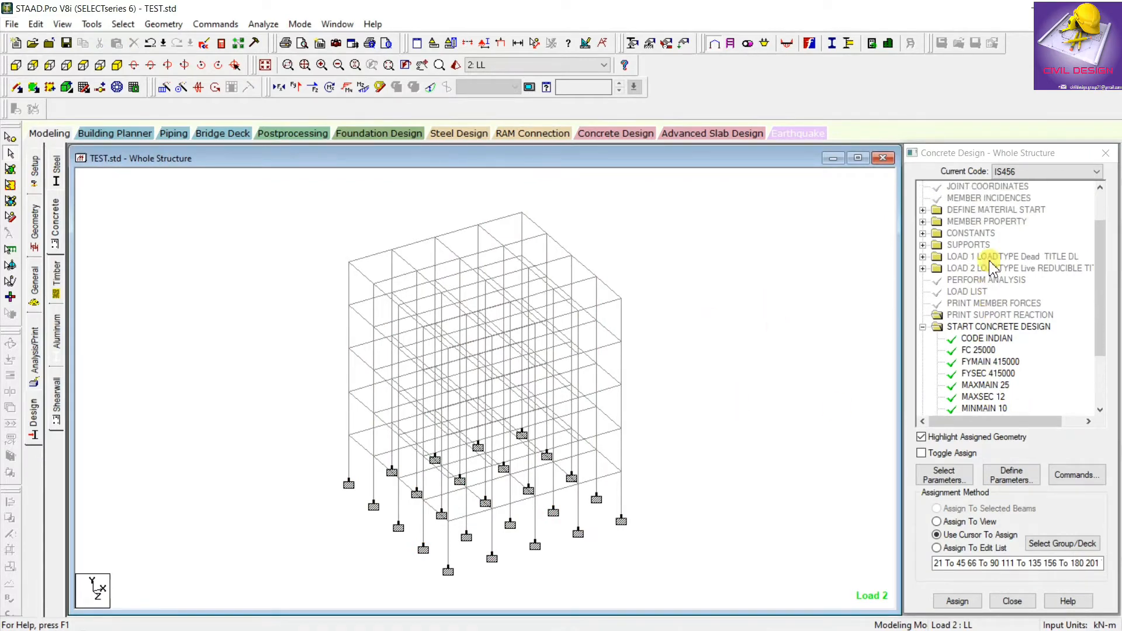
scroll(991, 267, "down", 4)
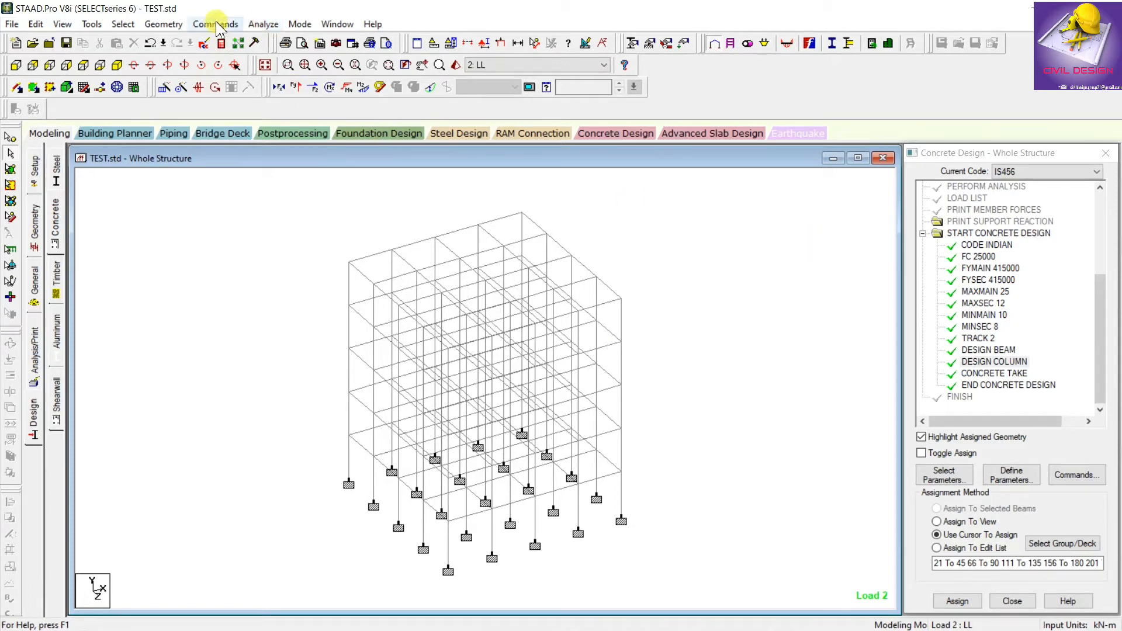
left_click(263, 24)
left_click(277, 37)
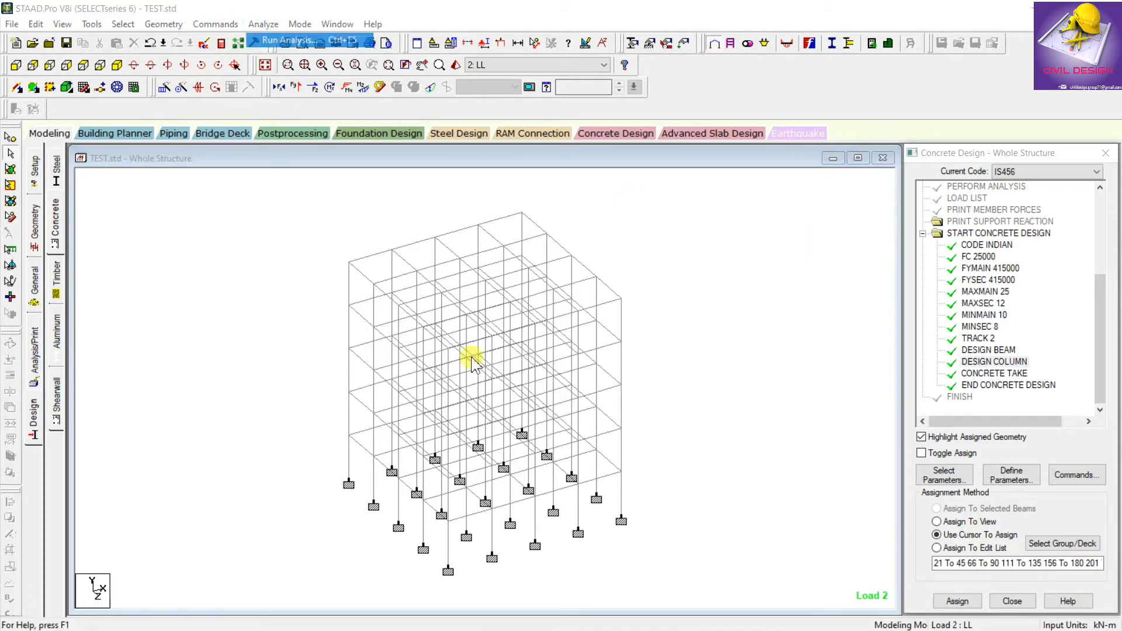
left_click(470, 358)
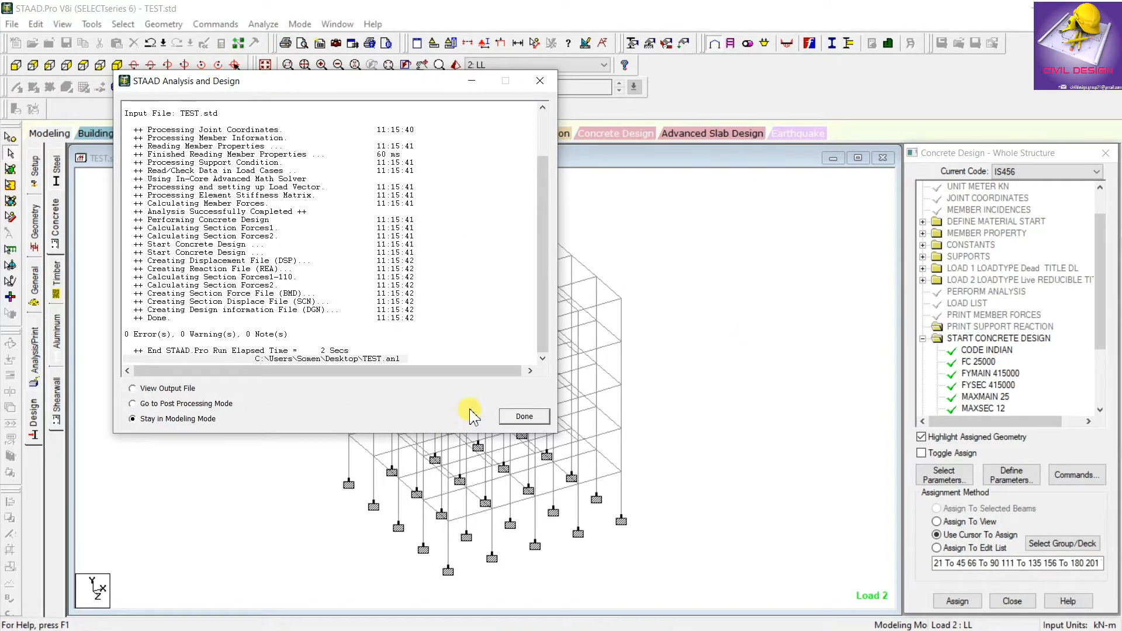
left_click(146, 388)
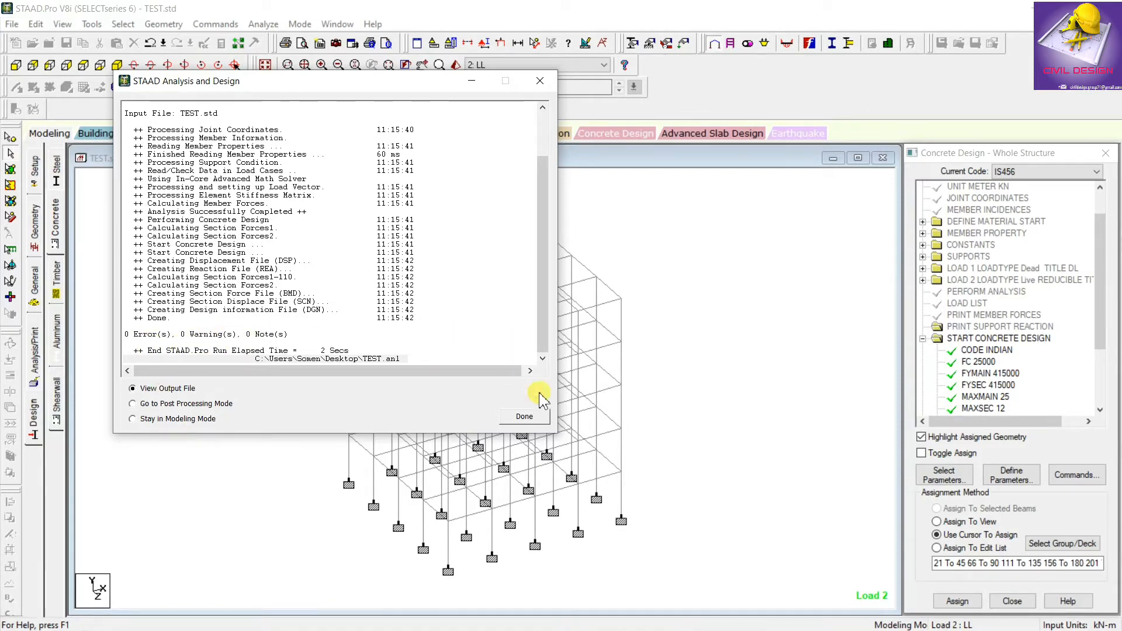
left_click(525, 416)
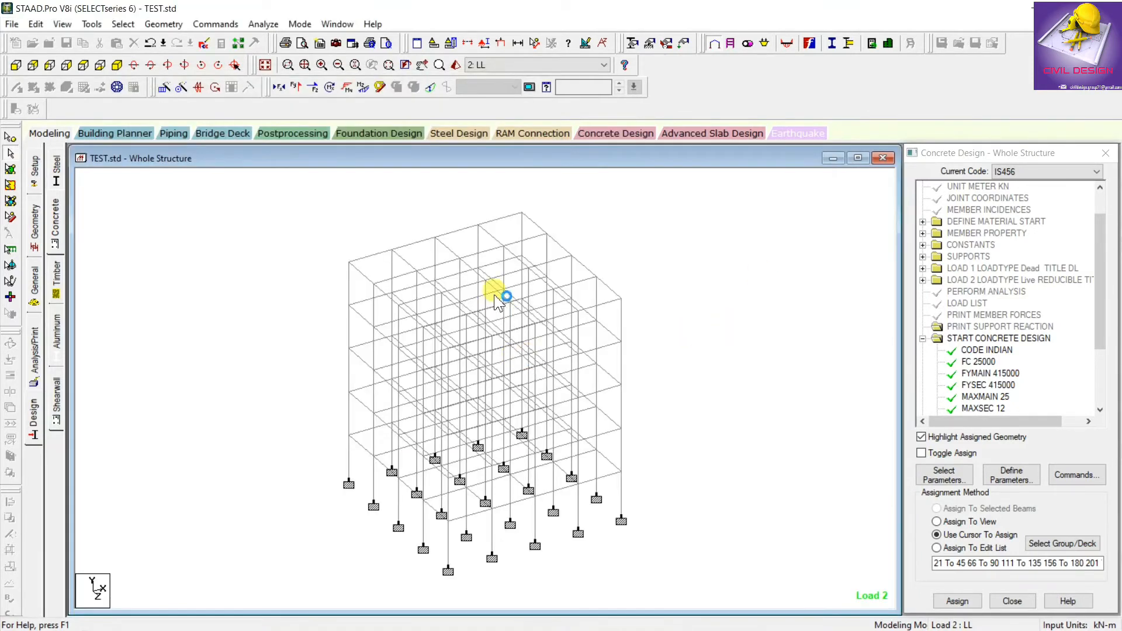
Examine the concrete design results in the output file, including beam 1's materials, size and design load summary.
scroll(499, 271, "down", 8)
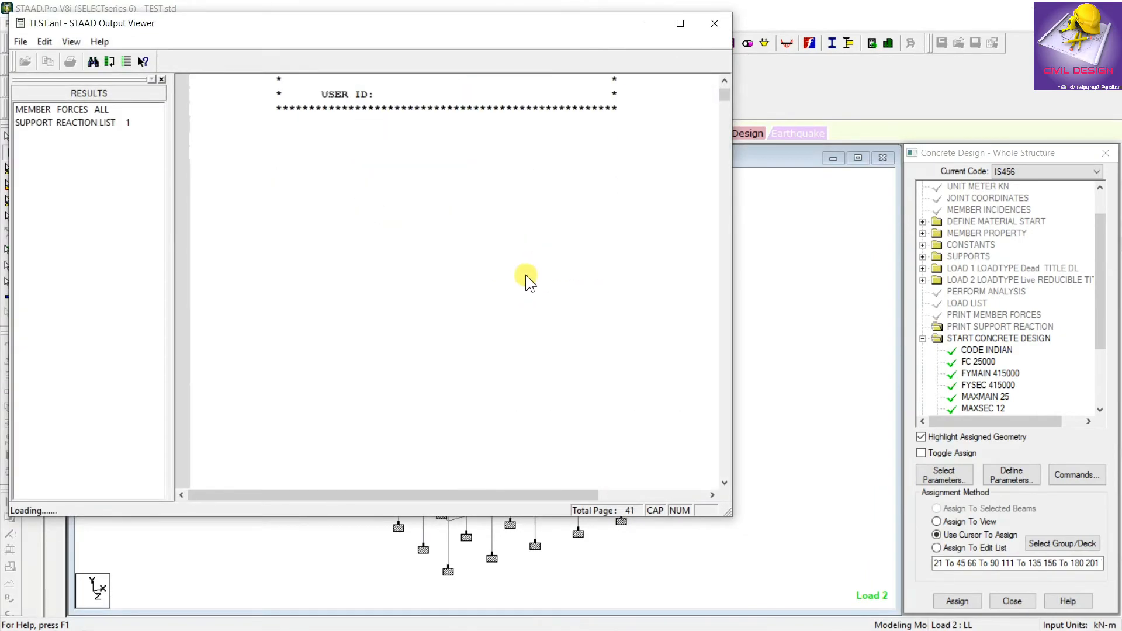
scroll(508, 297, "down", 10)
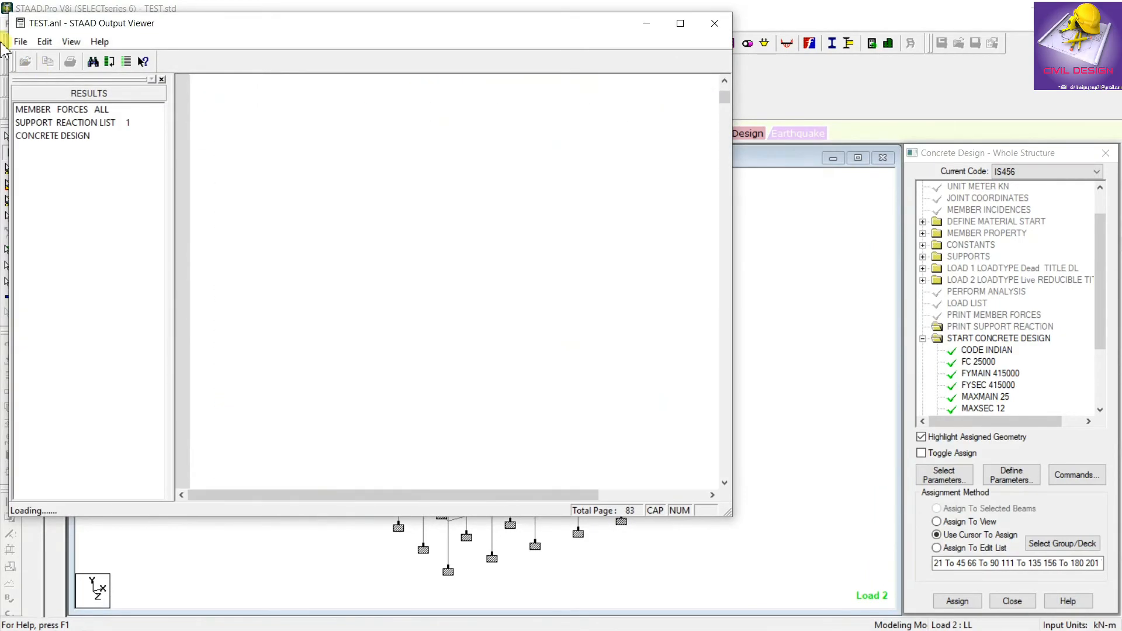
left_click(68, 135)
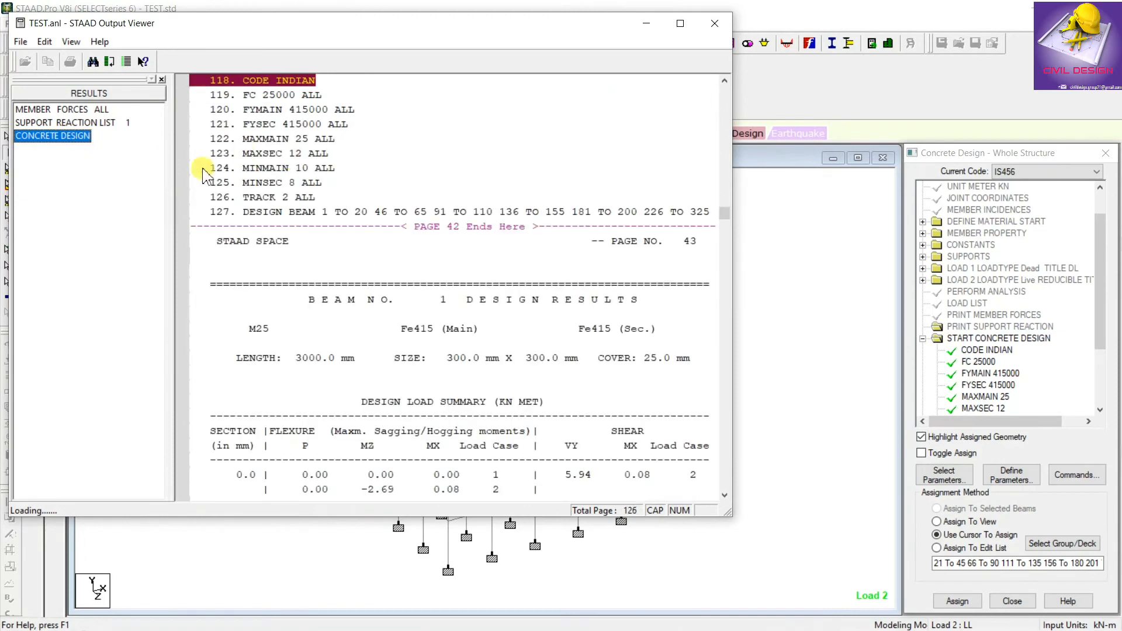
scroll(508, 263, "down", 3)
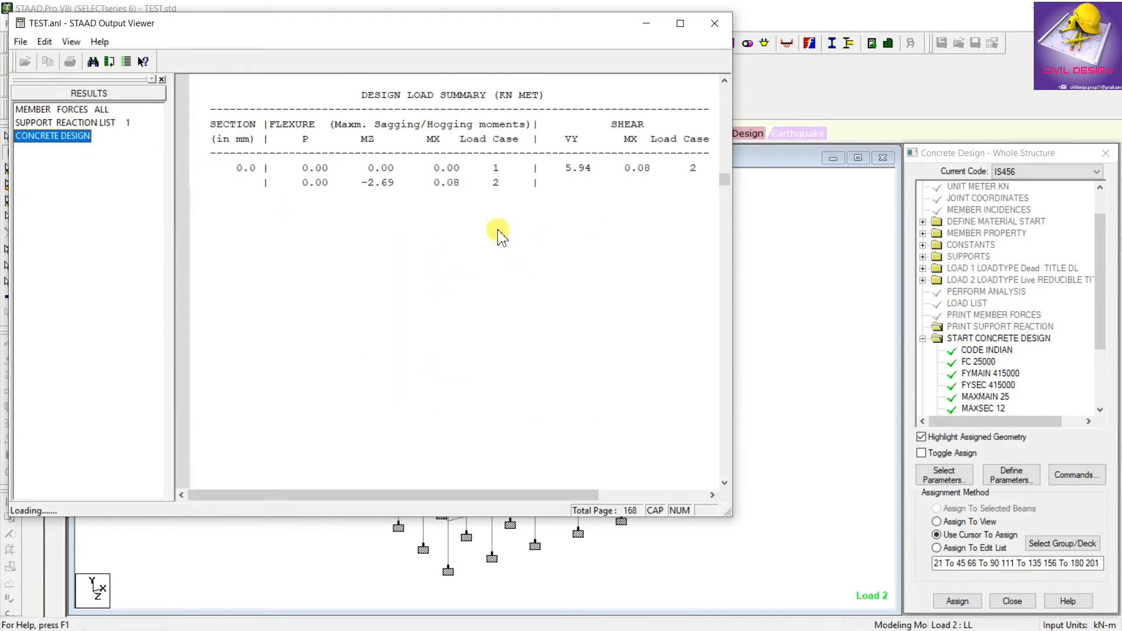
scroll(497, 232, "up", 3)
scroll(497, 231, "up", 1)
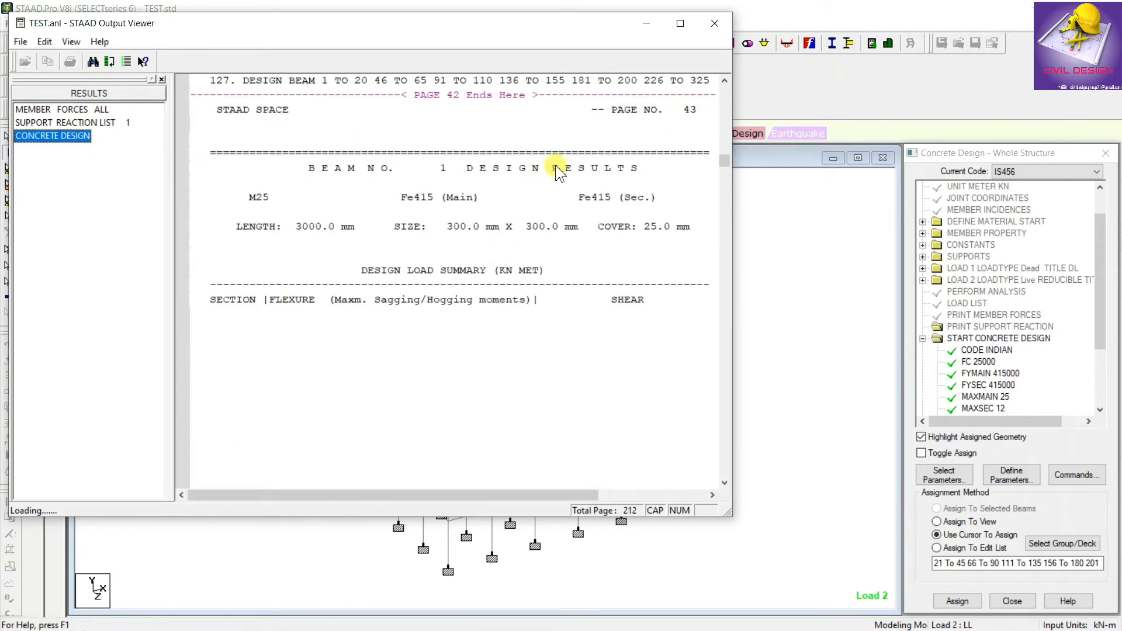
scroll(570, 241, "down", 3)
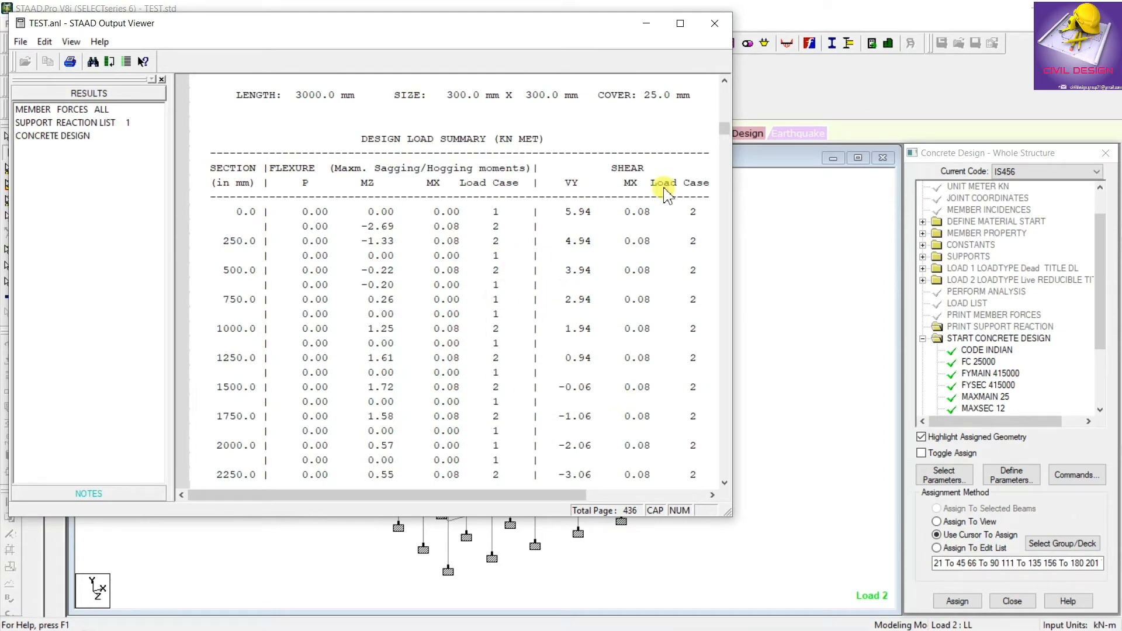
Read beam 1's design results from the heading through concrete and steel grades, length, section size and cover to the design load summary.
scroll(525, 193, "up", 1)
scroll(525, 193, "up", 1)
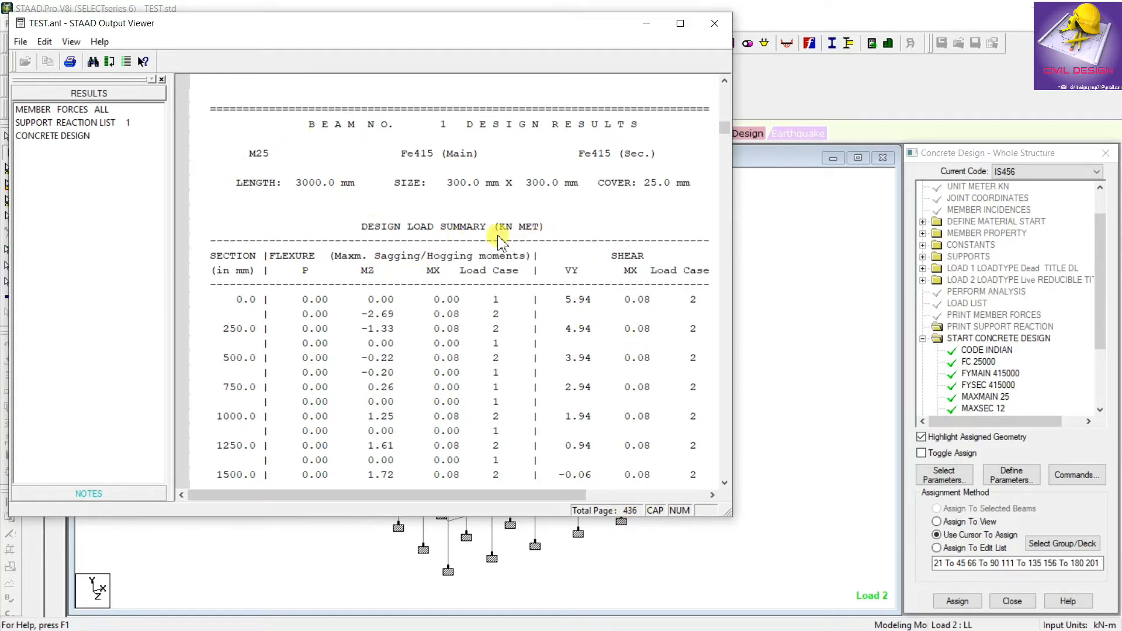
scroll(447, 201, "up", 2)
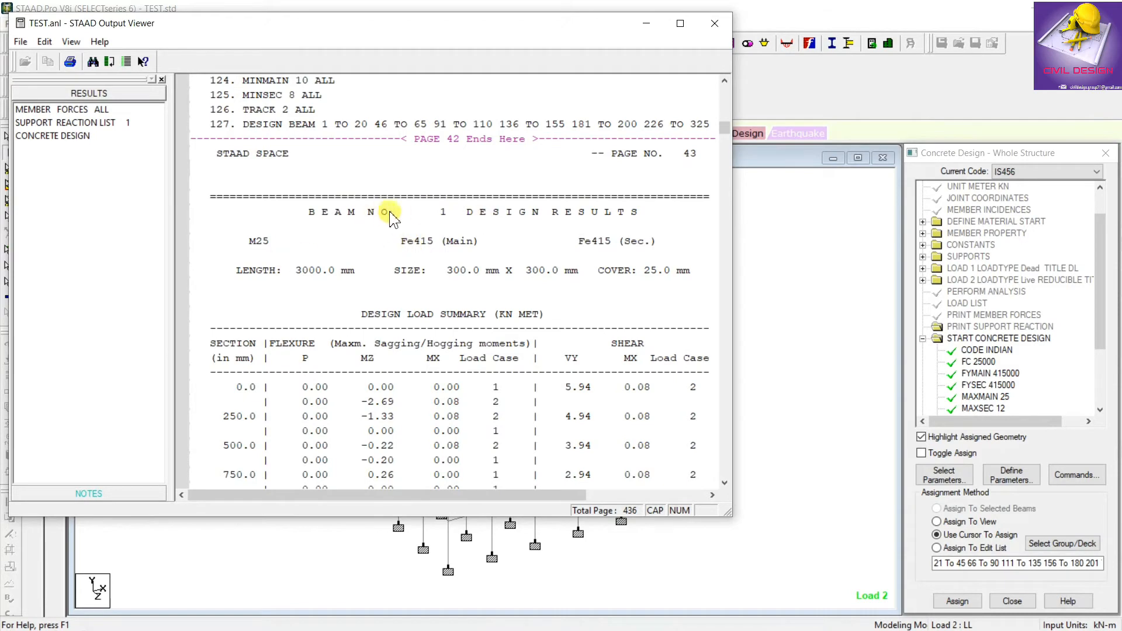
triple_click(429, 214)
triple_click(260, 243)
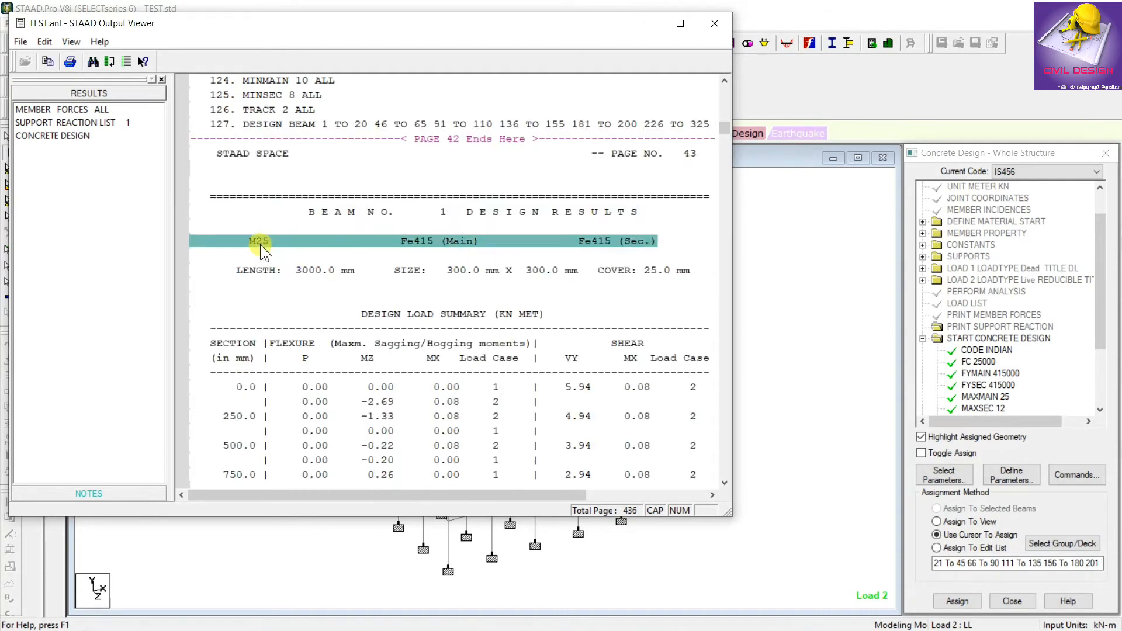
left_click(293, 271)
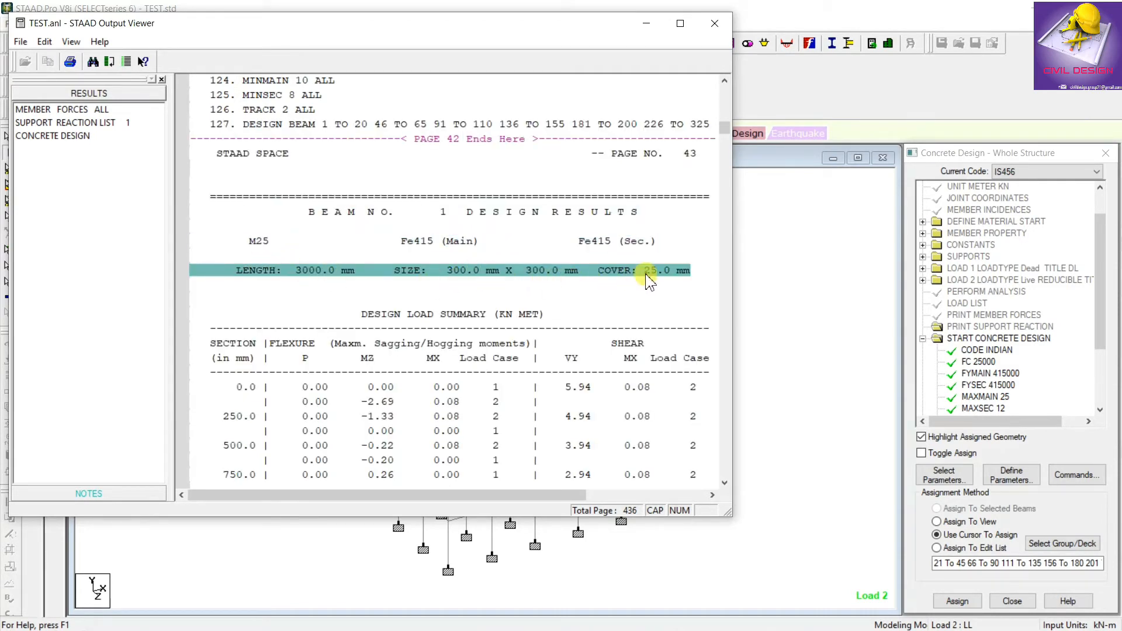
scroll(466, 245, "down", 4)
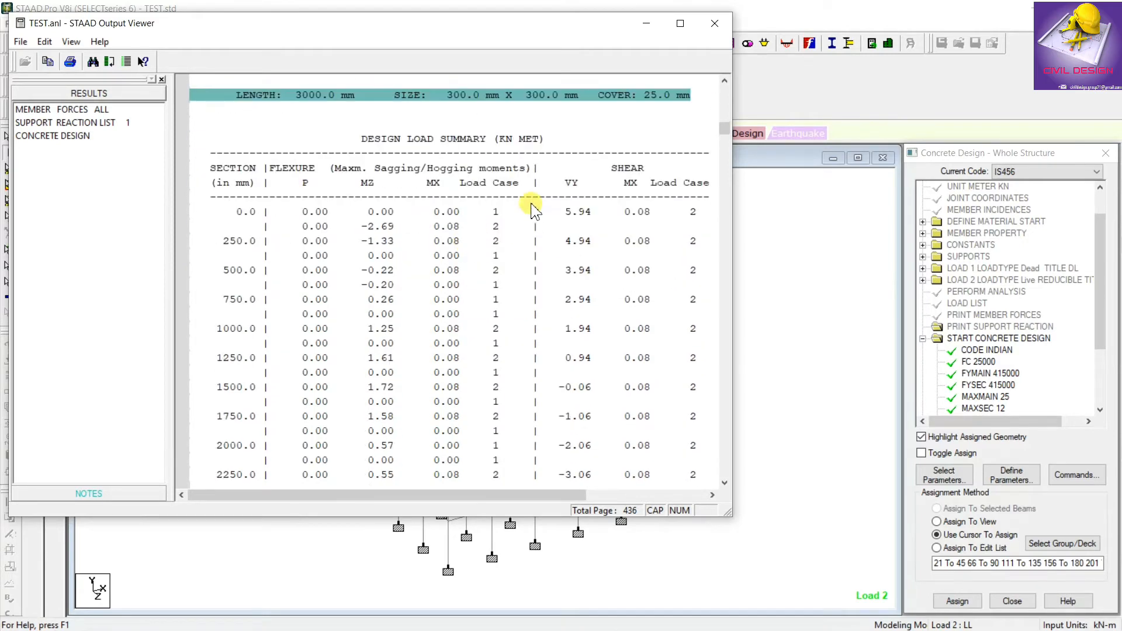
left_click(438, 140)
scroll(467, 246, "down", 1)
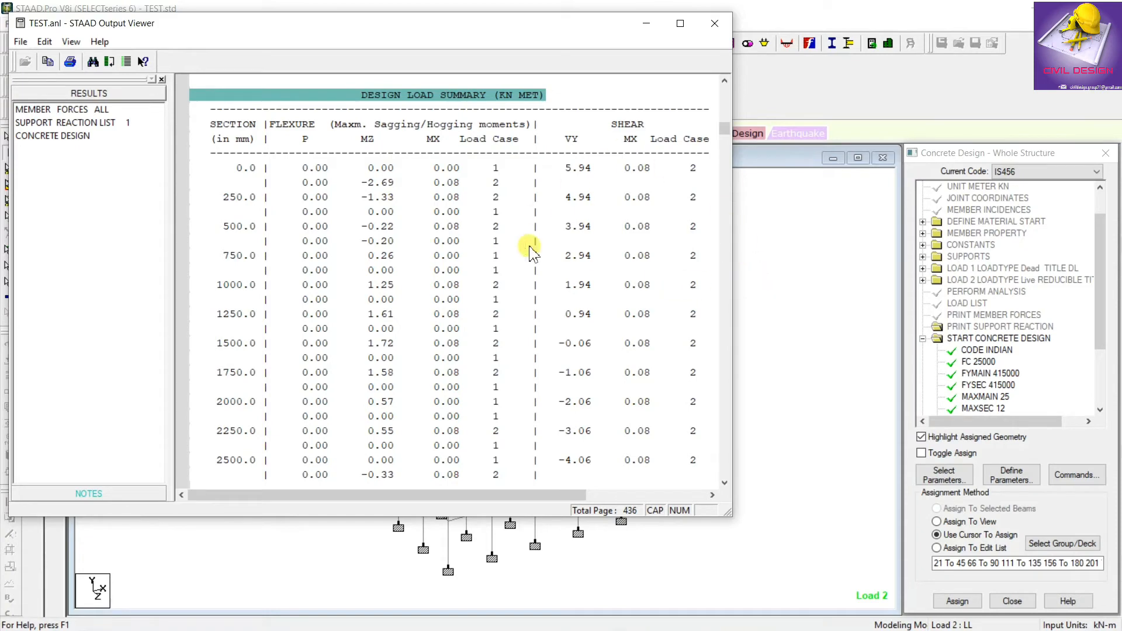
Read beam 1's reinforcement area summary section by section, comparing the top, bottom and stirrup reinforcement along its length.
scroll(520, 225, "down", 6)
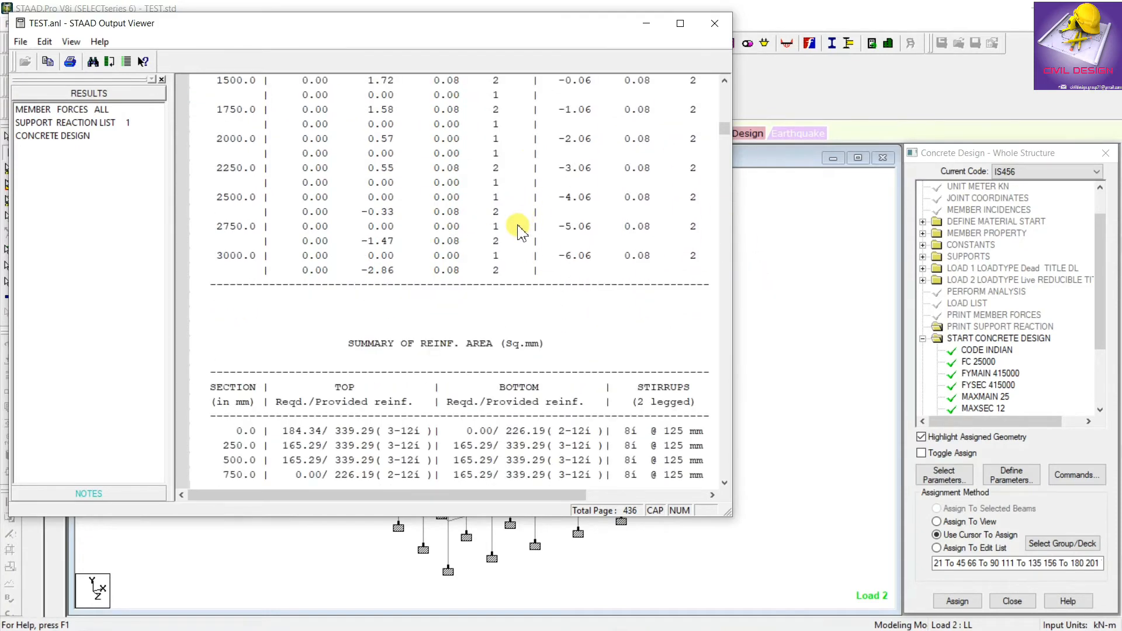
scroll(520, 232, "down", 4)
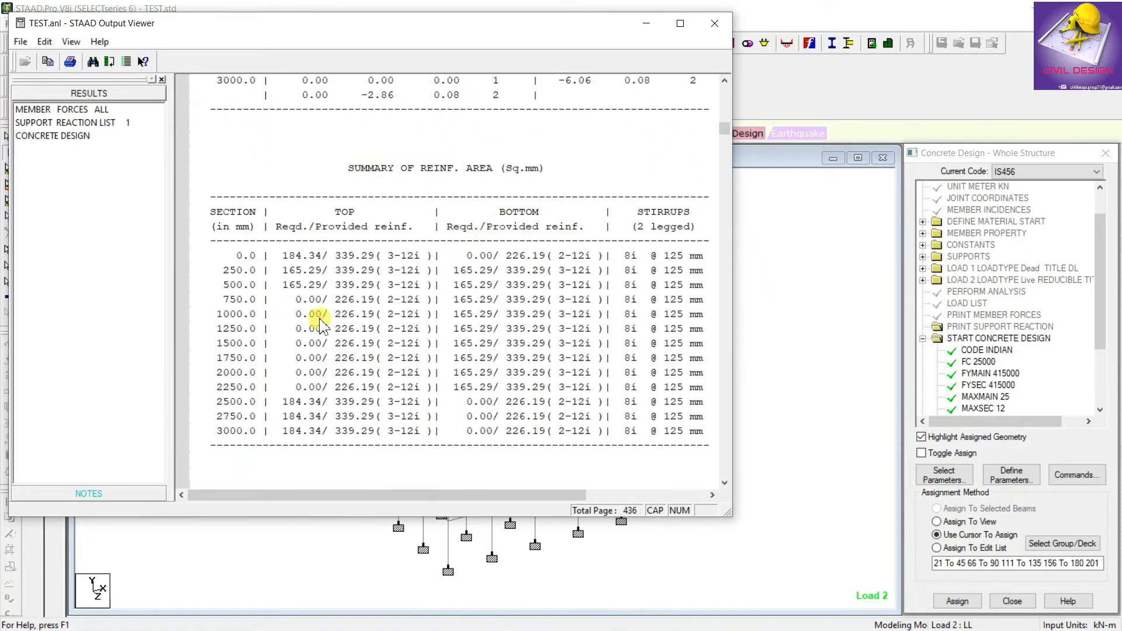
left_click(242, 260)
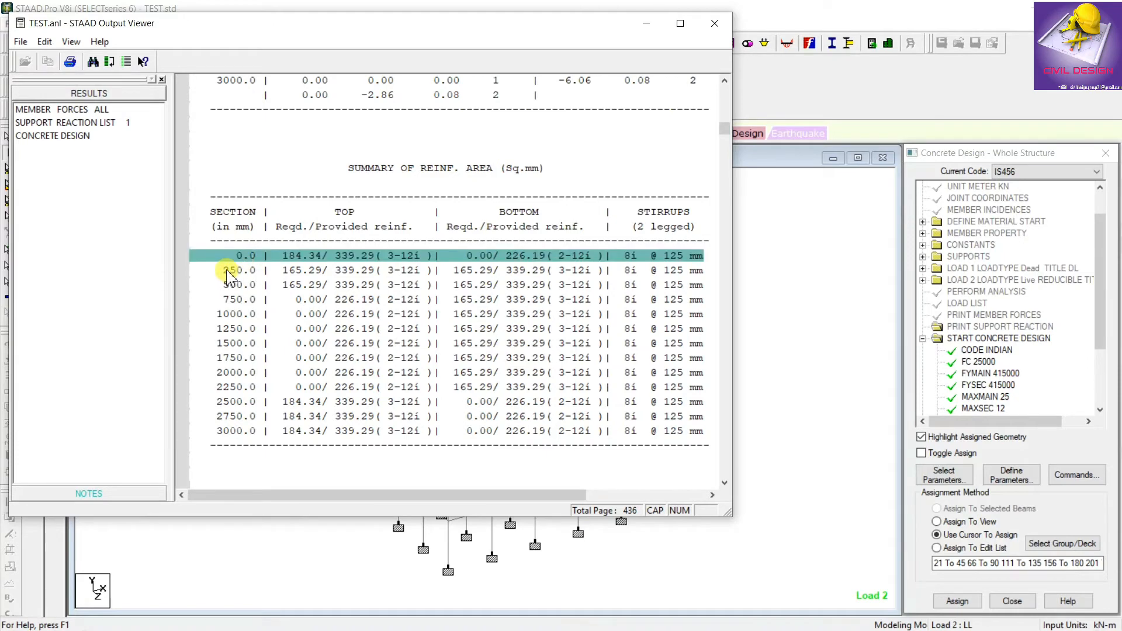
left_click(227, 270)
left_click(230, 284)
left_click(228, 299)
left_click(225, 314)
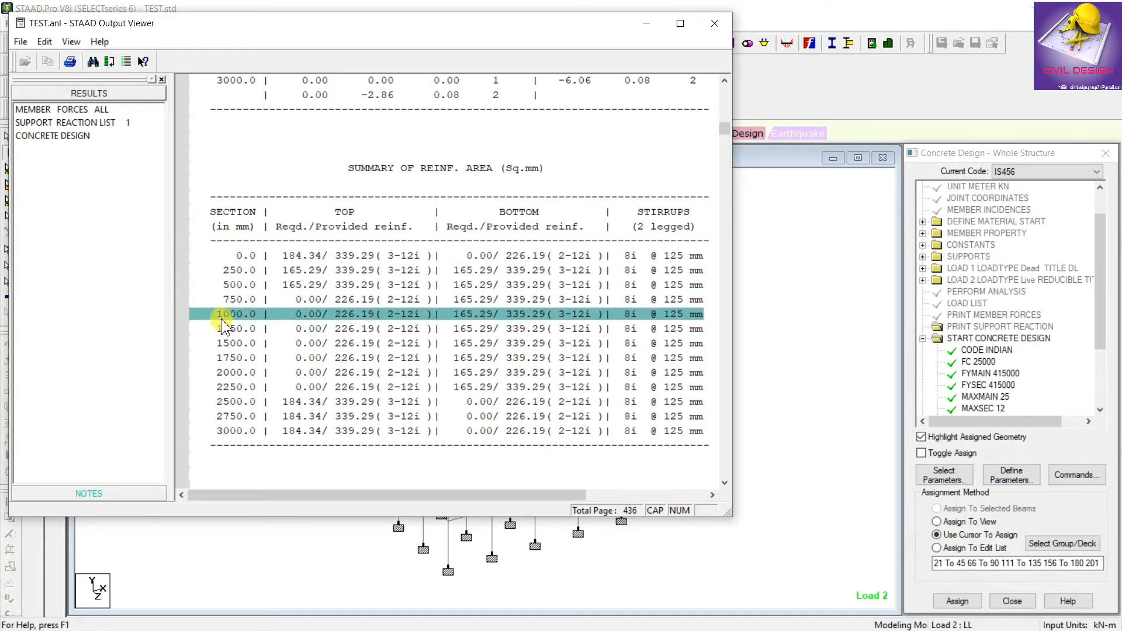
left_click(222, 328)
left_click(224, 343)
left_click(227, 357)
left_click(231, 402)
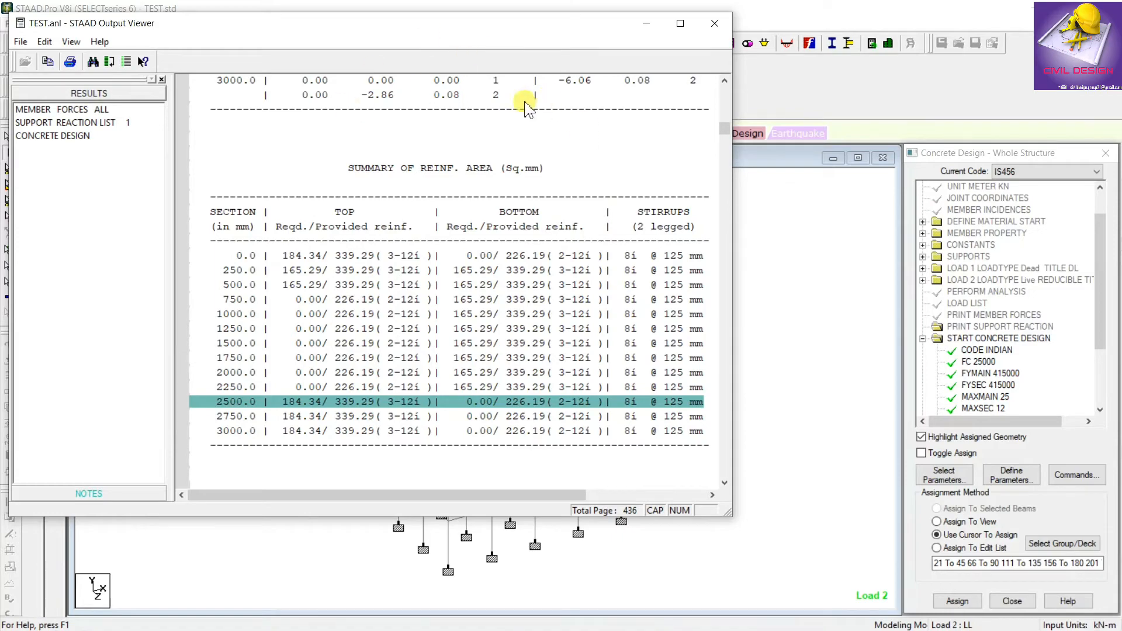
Review the shear design results of beam 1 and the design results of the following beams, and close the output file.
scroll(524, 105, "down", 13)
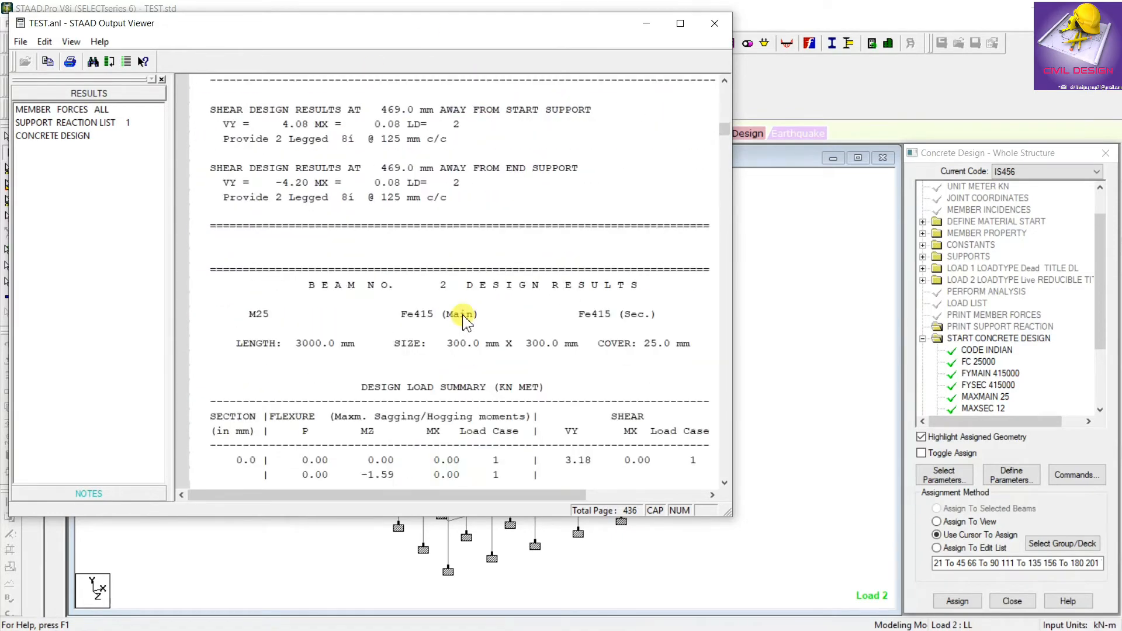
scroll(461, 319, "down", 15)
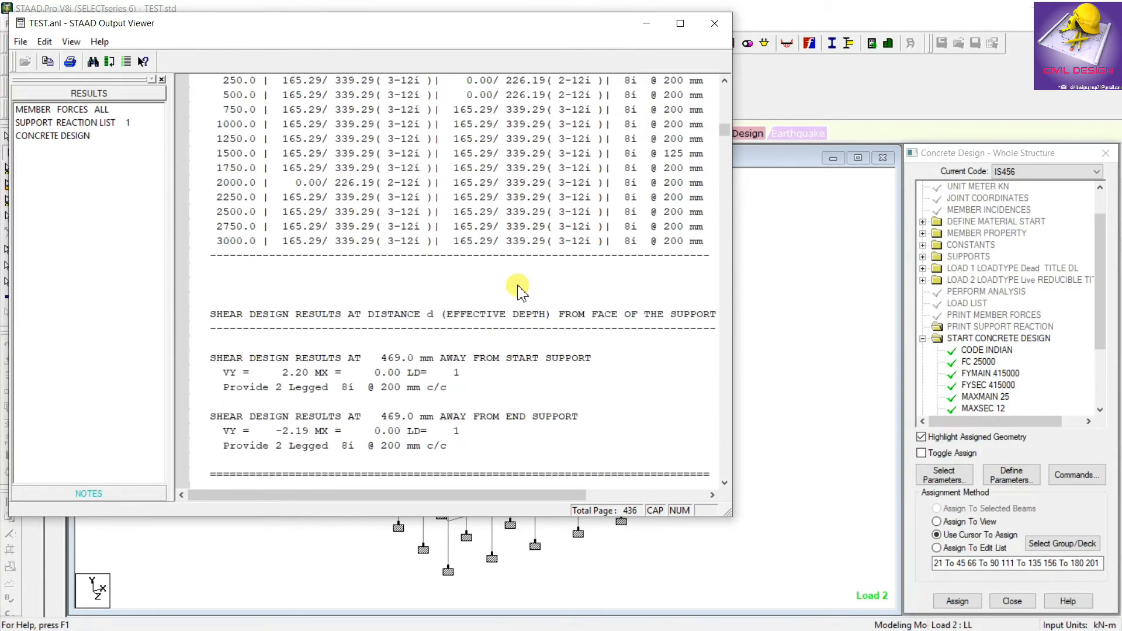
scroll(519, 289, "down", 20)
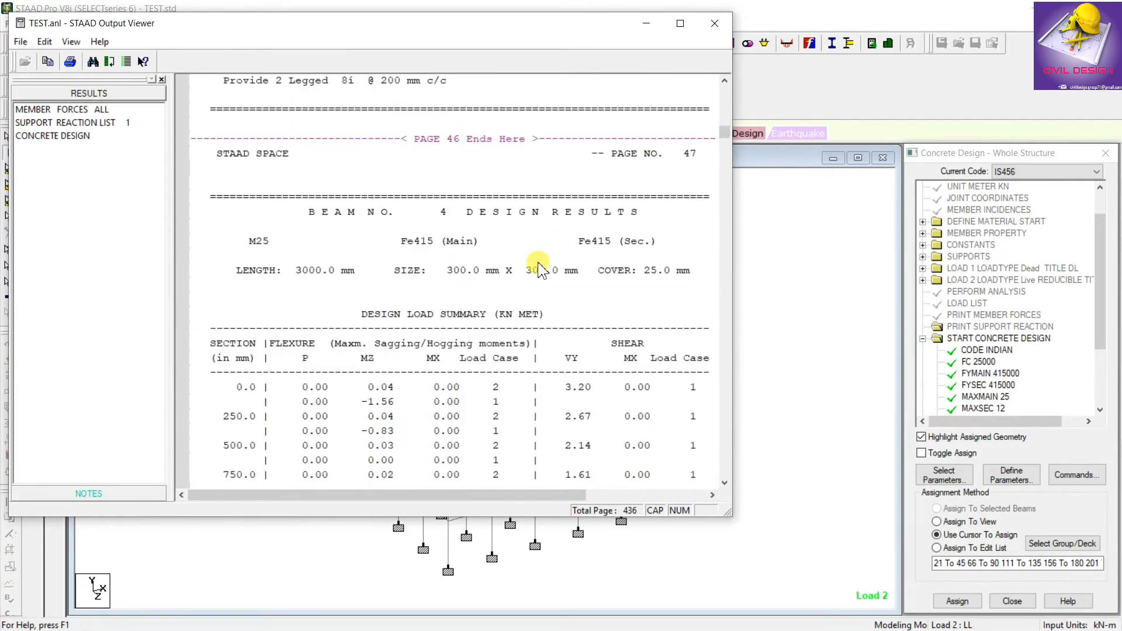
scroll(534, 257, "down", 20)
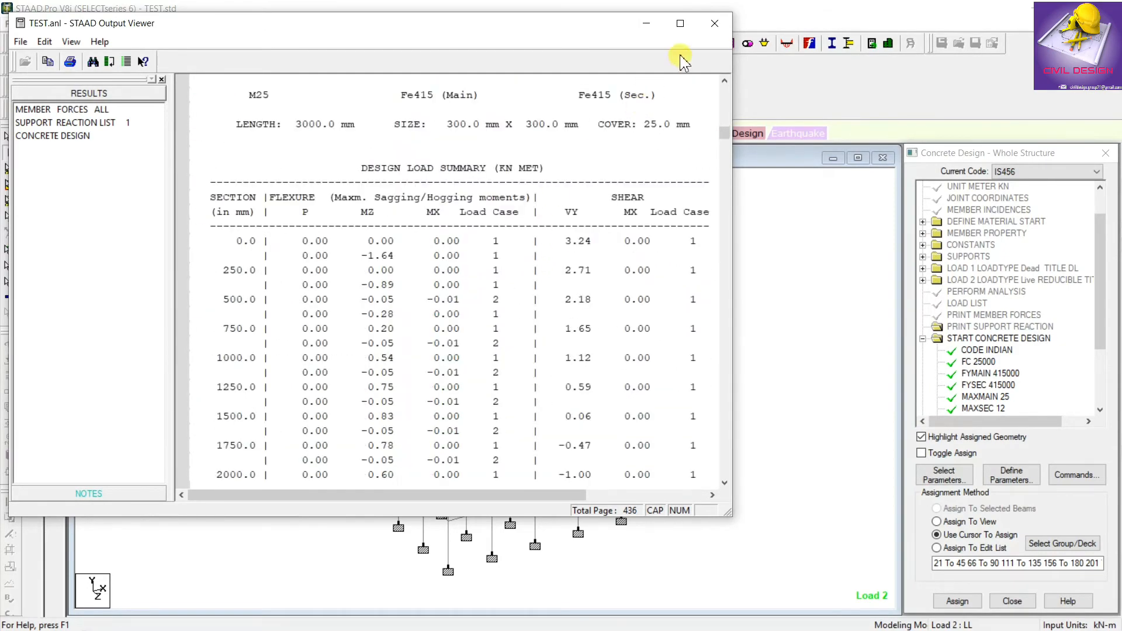
left_click(713, 25)
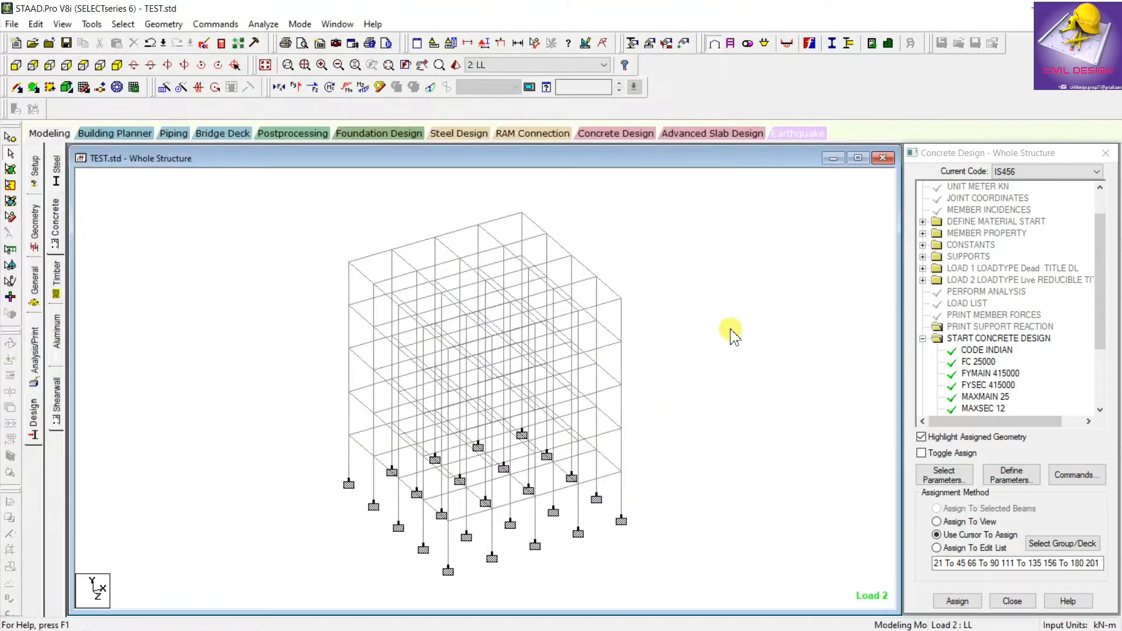
Open the member query for beam 200 at the roof corner and view its geometry, section properties and loading.
double_click(616, 305)
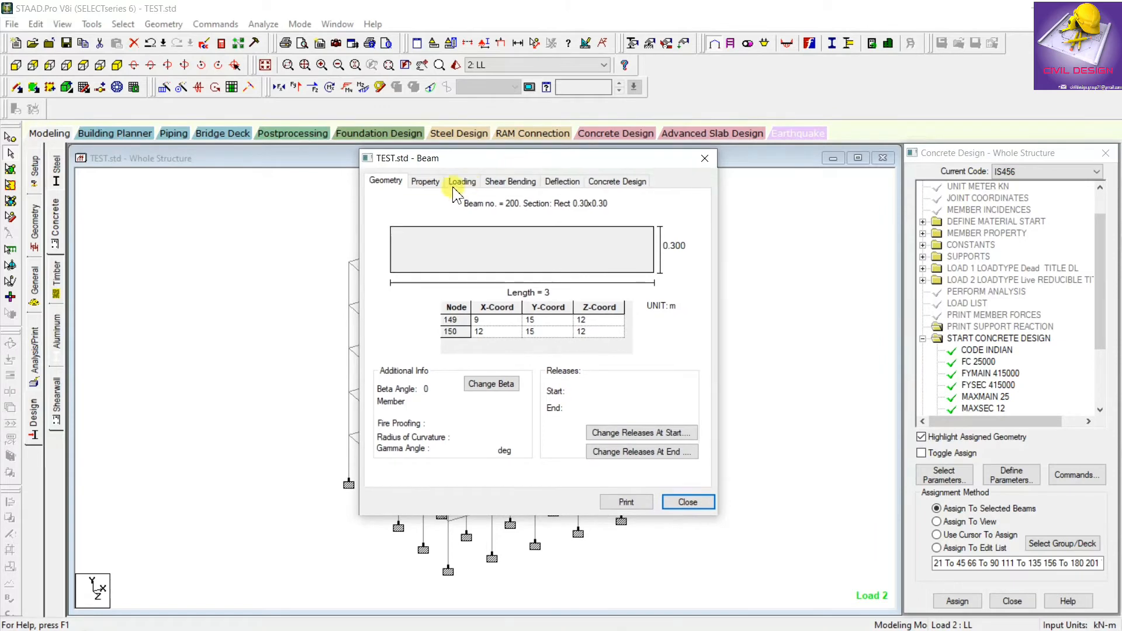
left_click(425, 181)
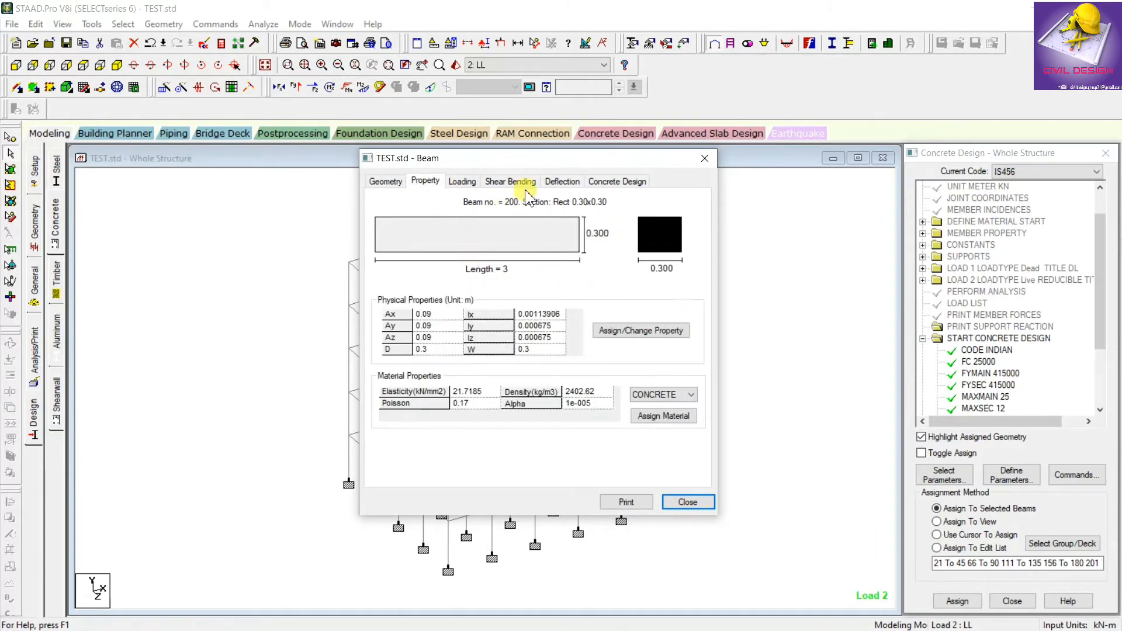
left_click(471, 185)
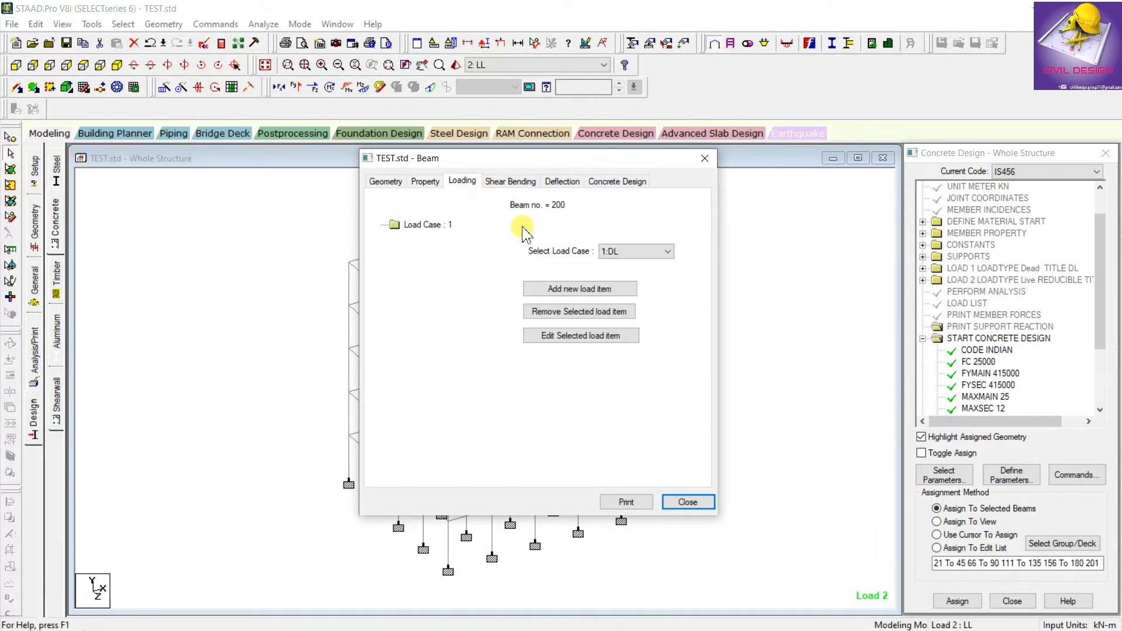
Compare beam 200's Bending-Z diagram for load cases 2:LL and 1:DL, and read the section forces at about 1.8 m.
left_click(494, 181)
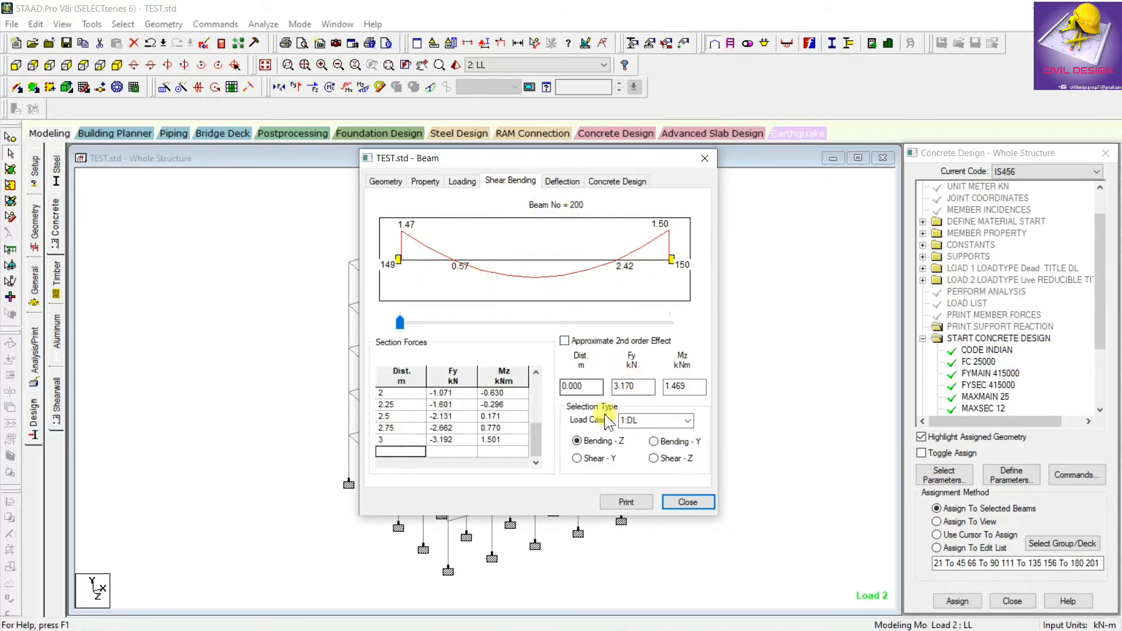
left_click(687, 420)
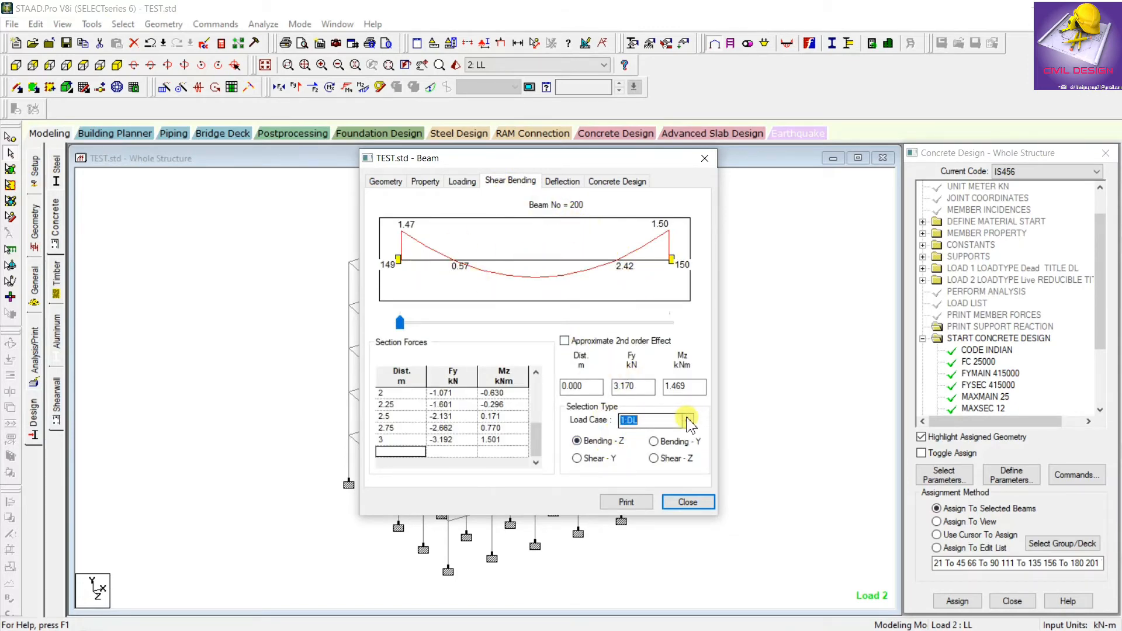
left_click(649, 442)
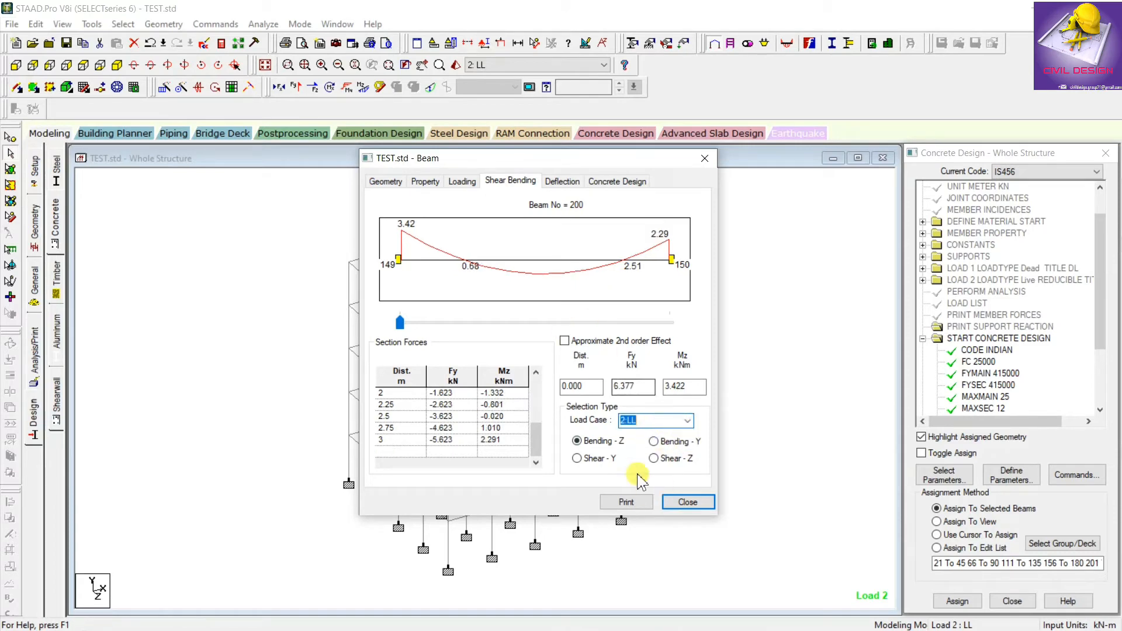
left_click(686, 421)
left_click(667, 434)
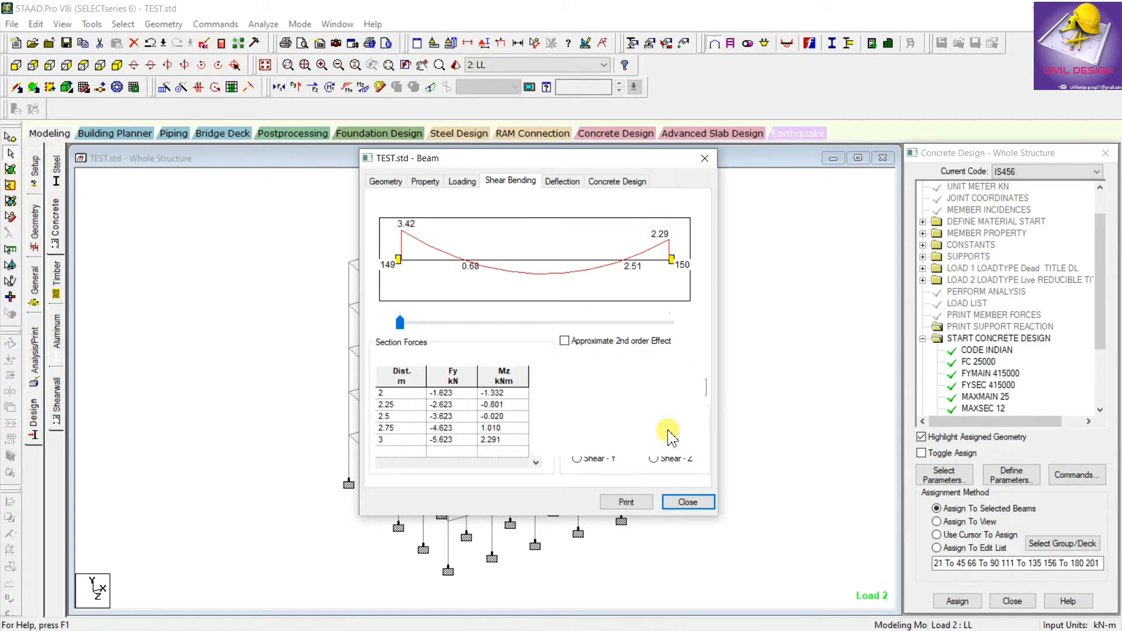
left_click_drag(418, 329, 511, 331)
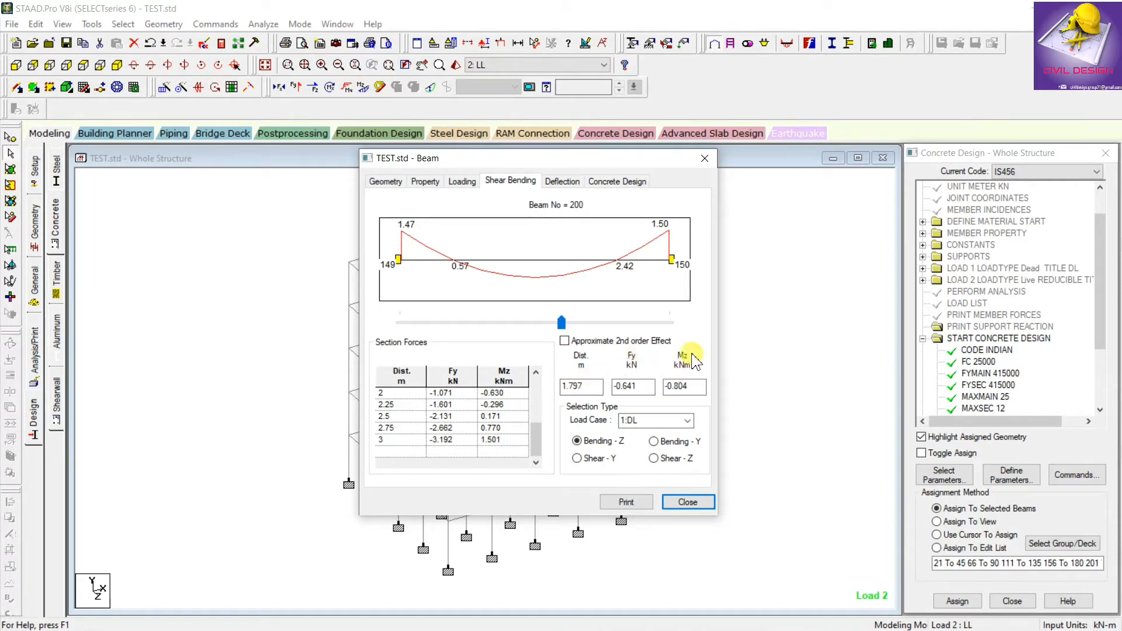
View beam 200's deflection and its concrete design reinforcement details, close the member query and clear the selection.
left_click(562, 181)
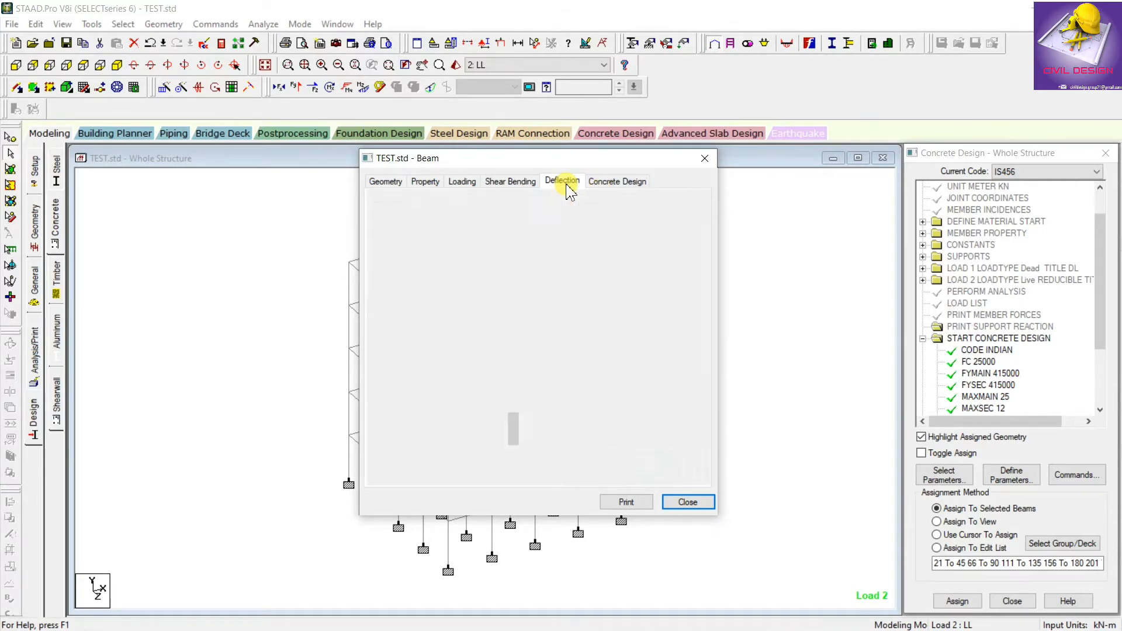
left_click(616, 180)
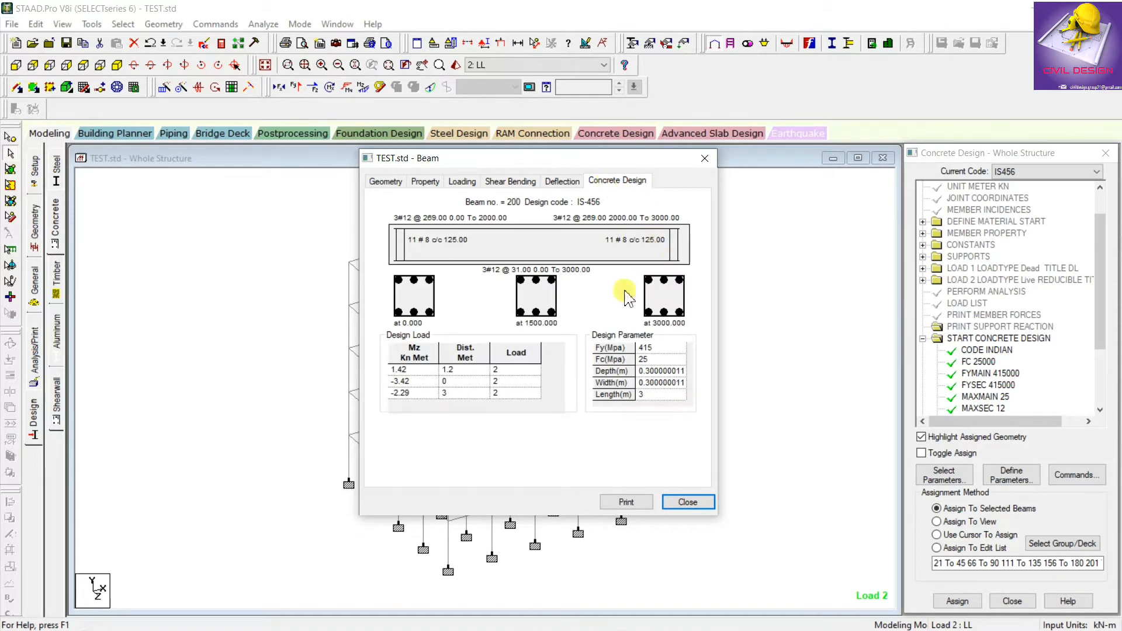
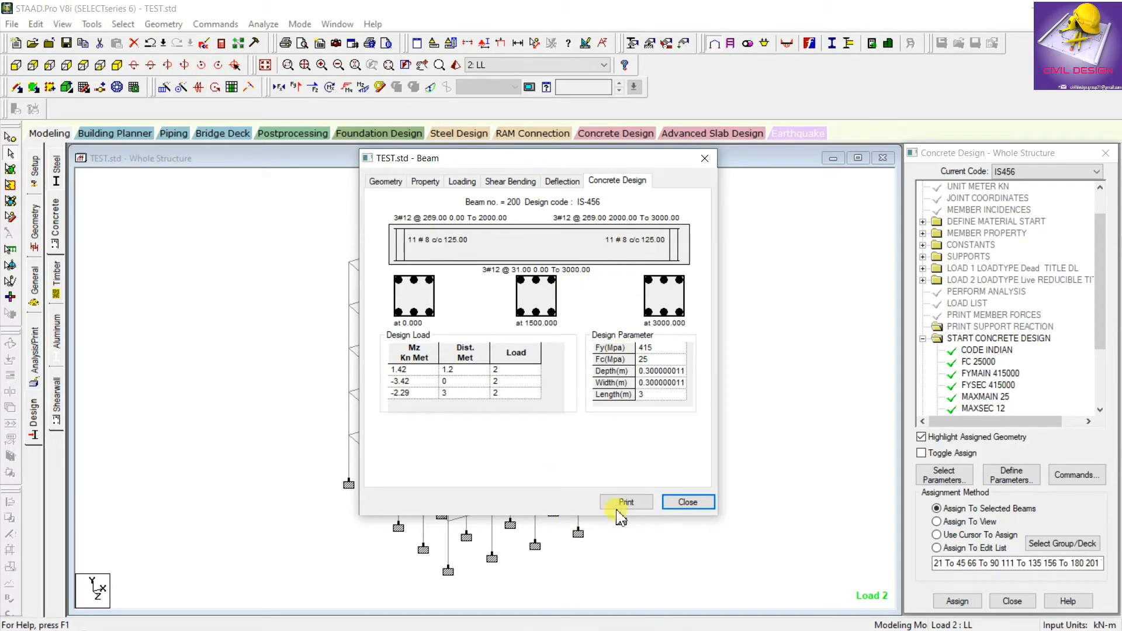
left_click(687, 502)
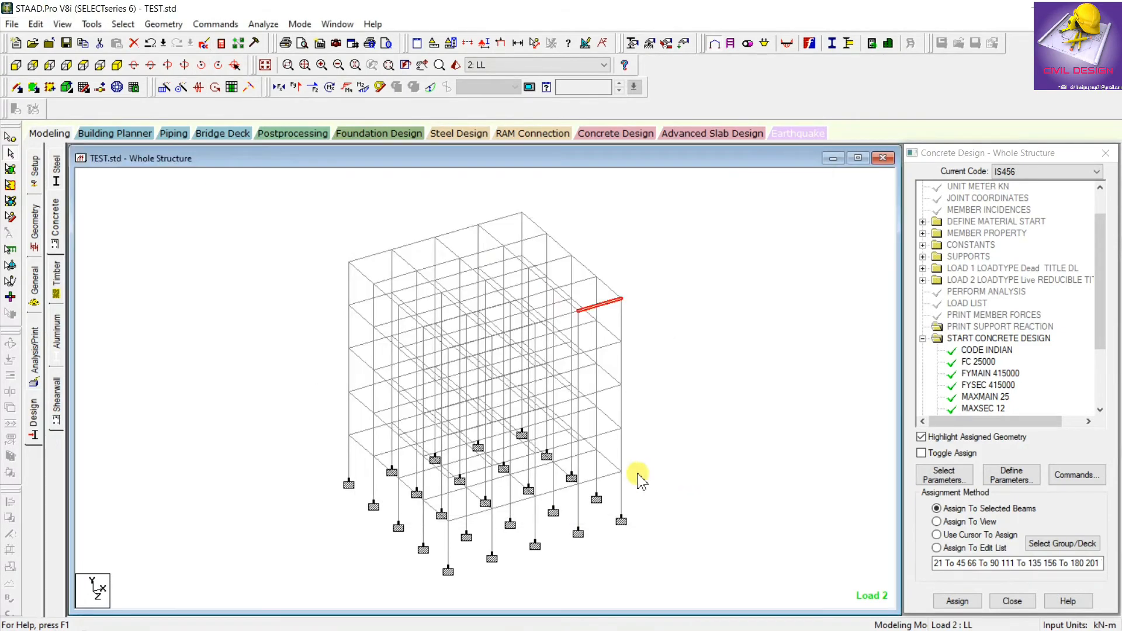
left_click(751, 336)
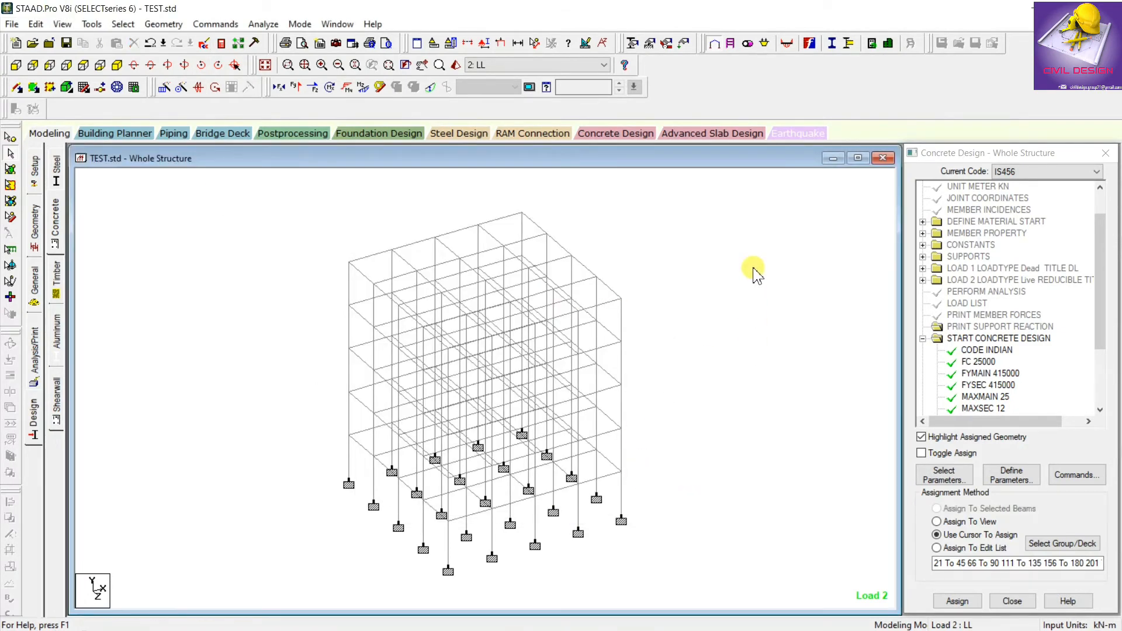
Open the member query for the top-storey corner column 225, view its concrete design details and close the query.
left_click(624, 323)
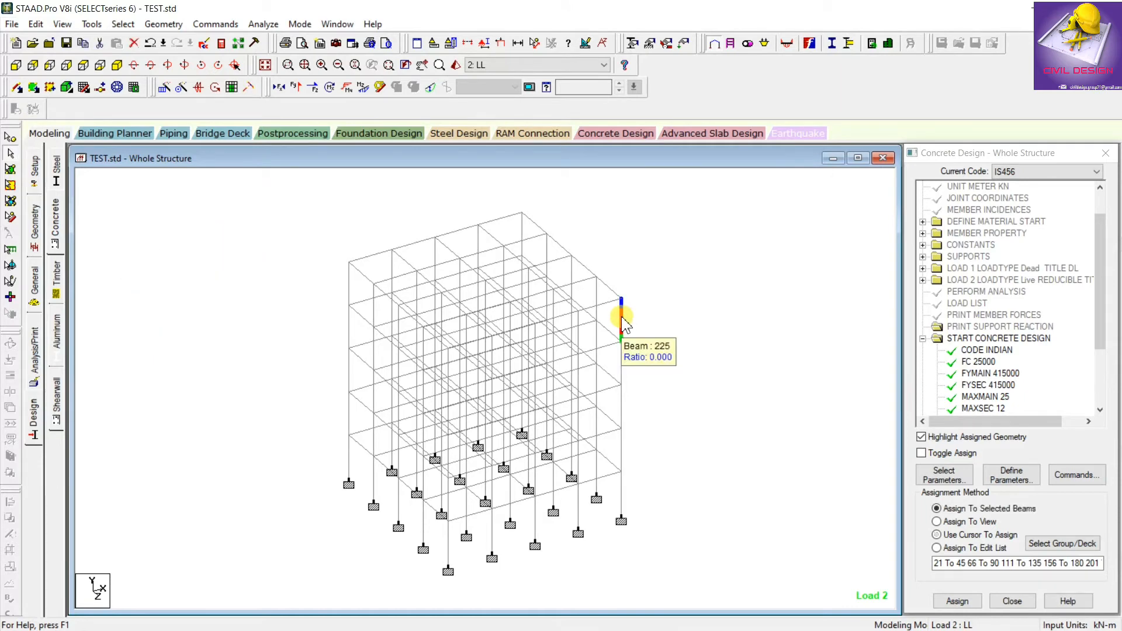
double_click(622, 318)
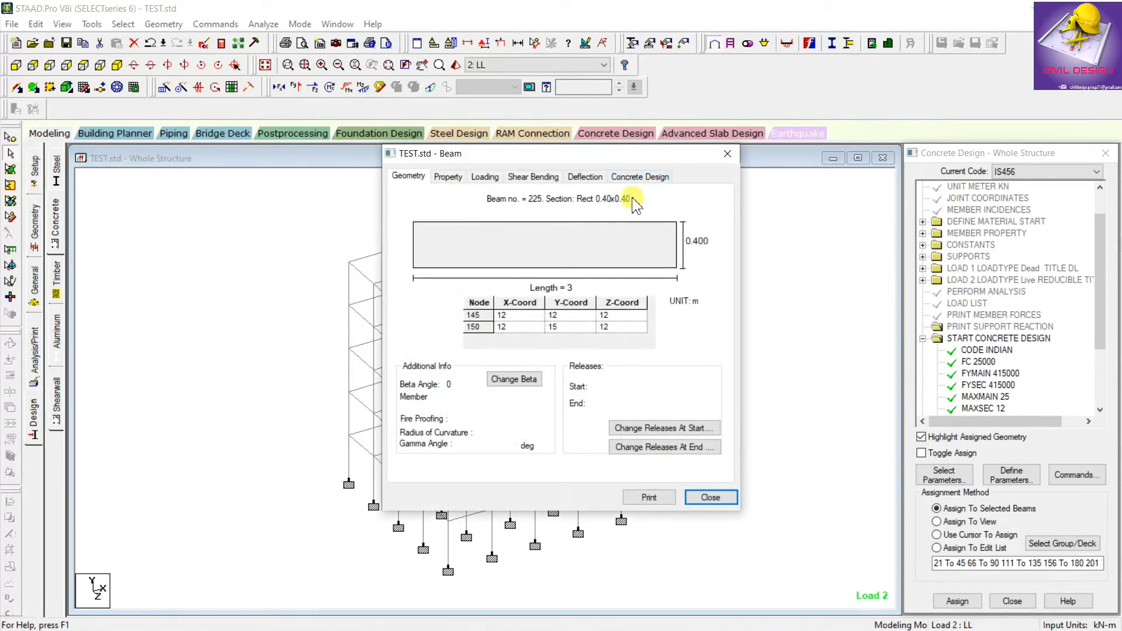
left_click(628, 178)
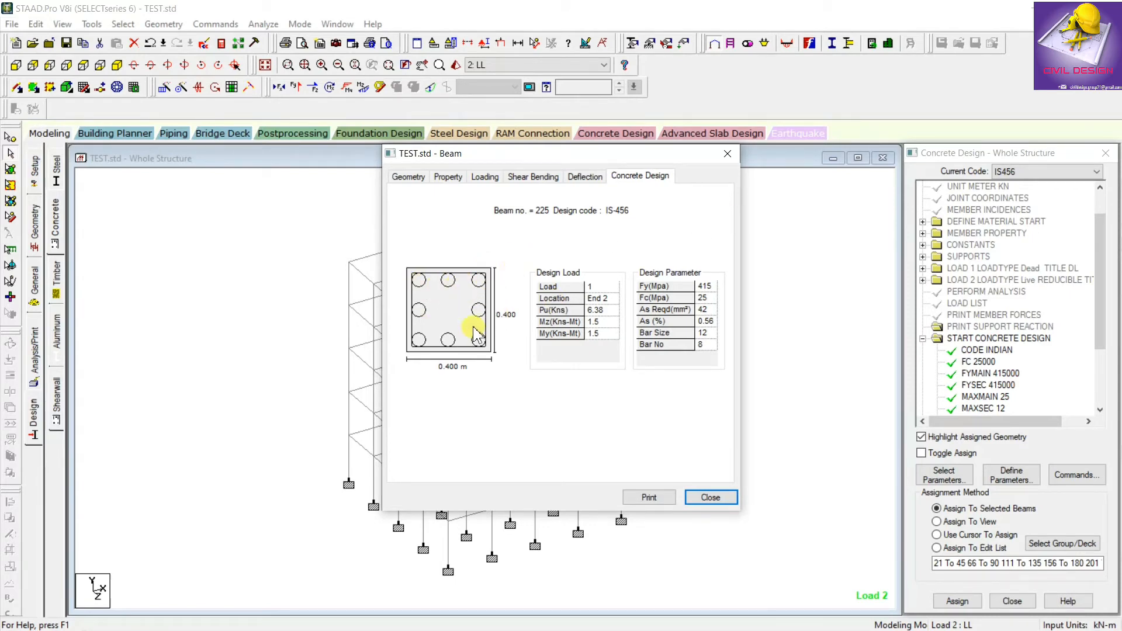
left_click(703, 497)
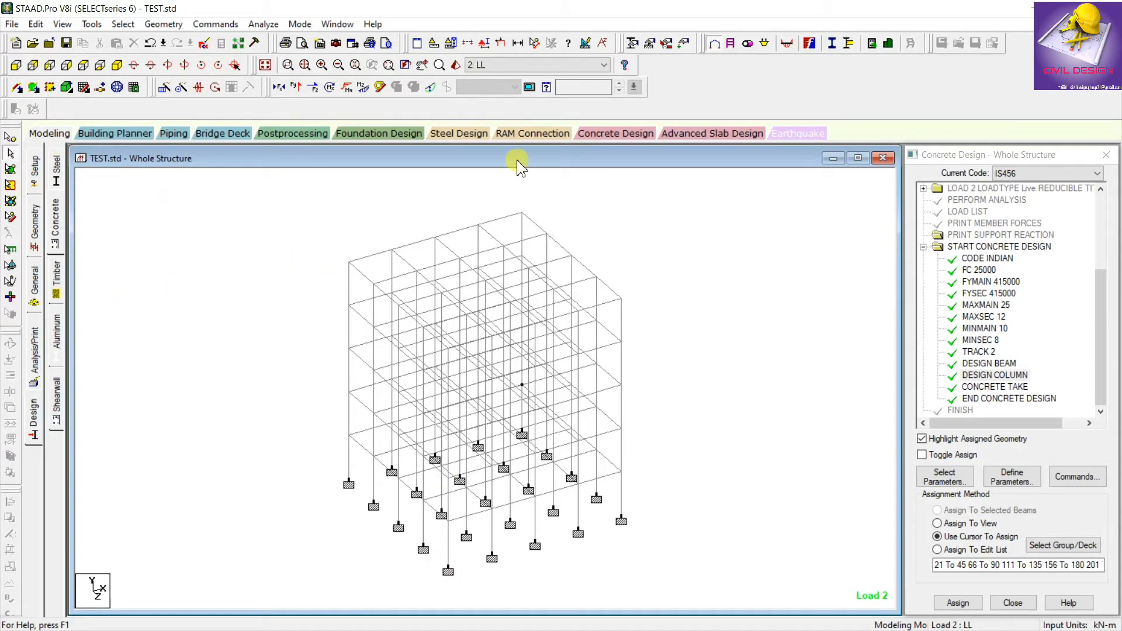
Send all supports with load cases 1:DL and 2:LL from the foundation design options to STAAD.foundation.
left_click(371, 135)
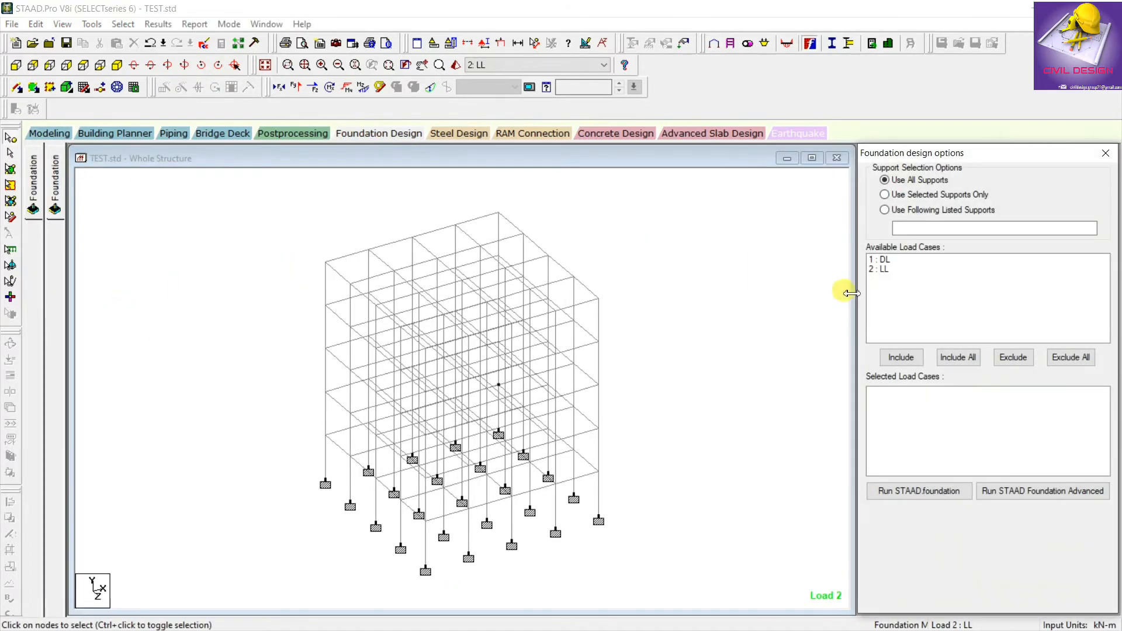
left_click_drag(885, 260, 886, 270)
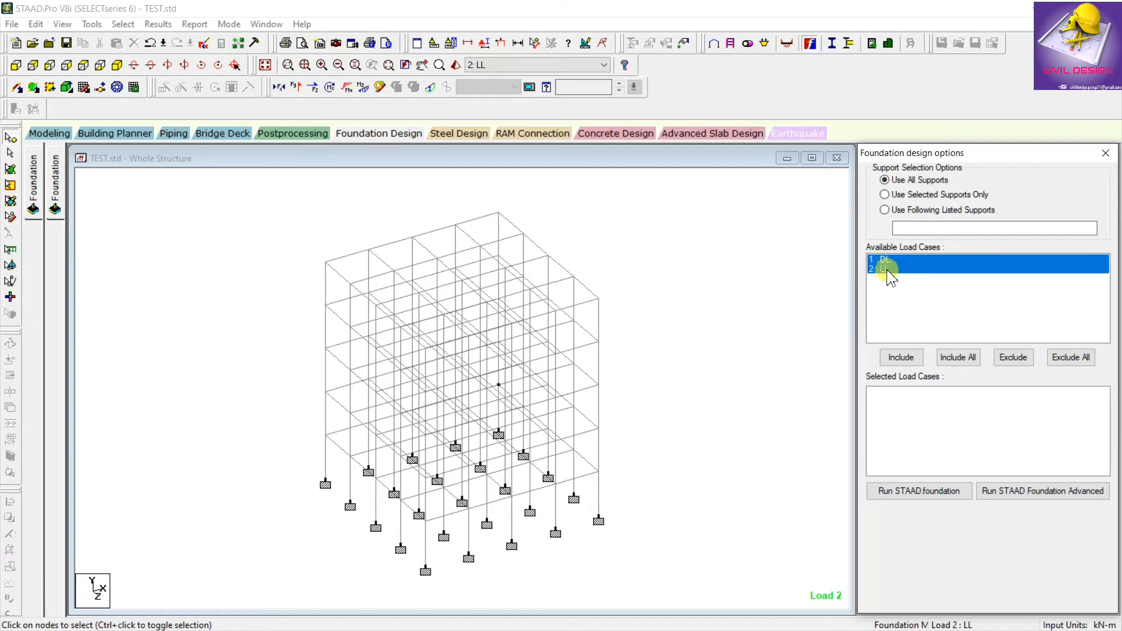
left_click(949, 358)
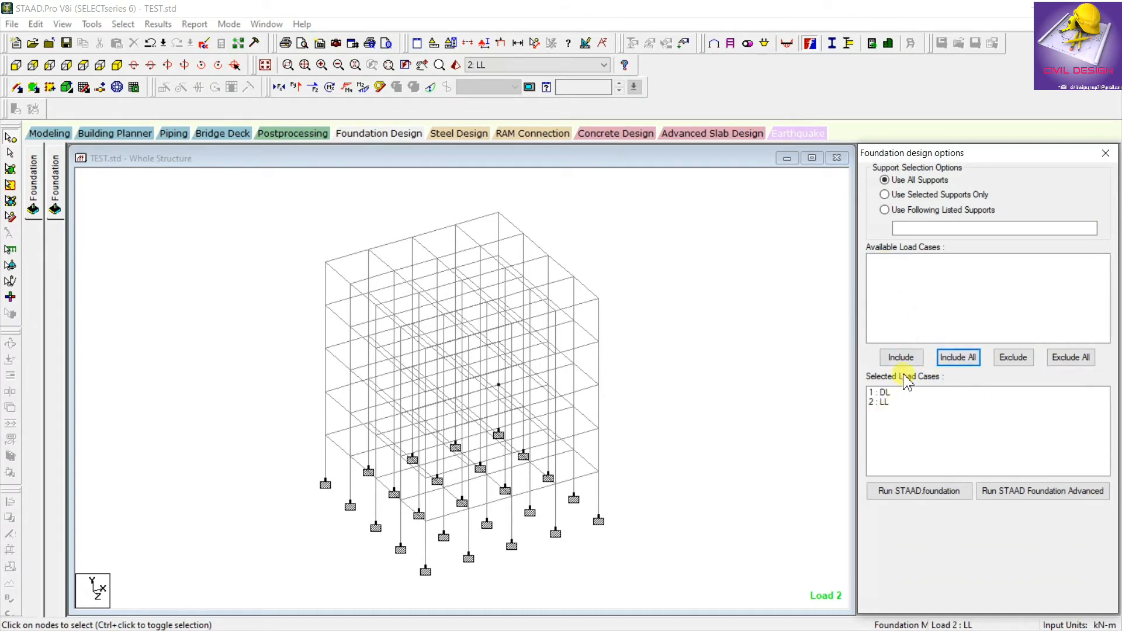
left_click(915, 494)
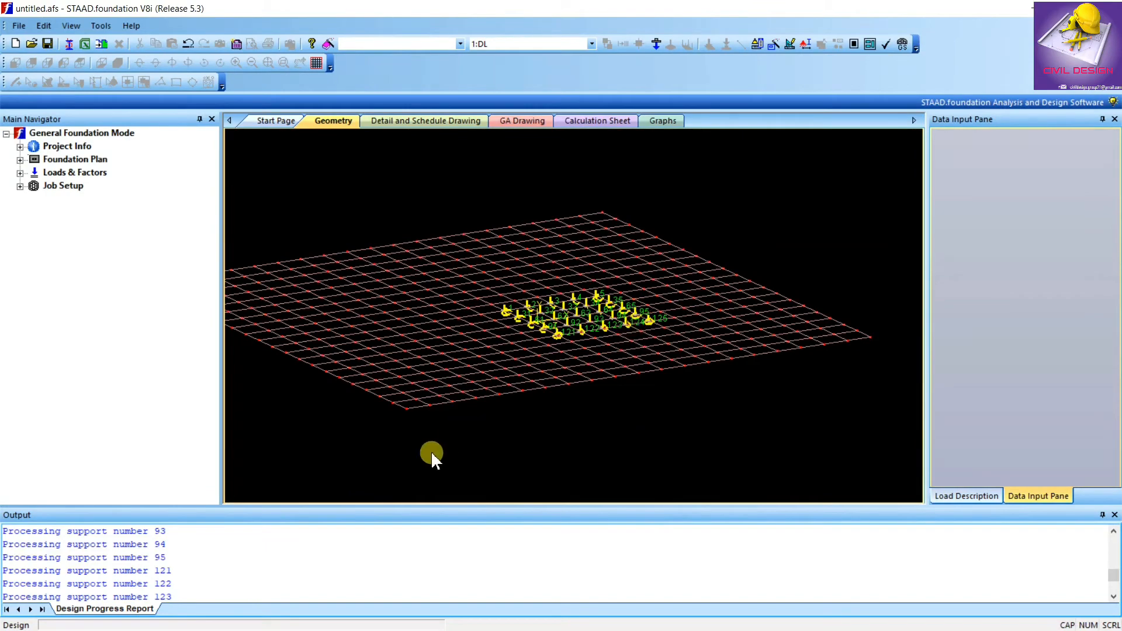
scroll(630, 317, "up", 4)
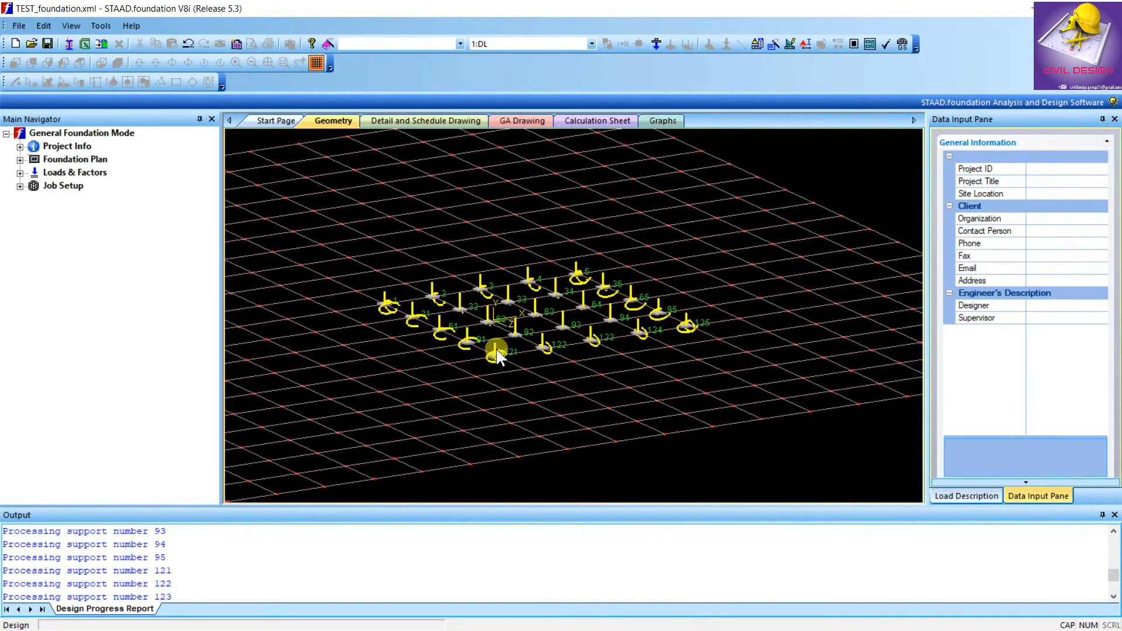
scroll(454, 312, "up", 5)
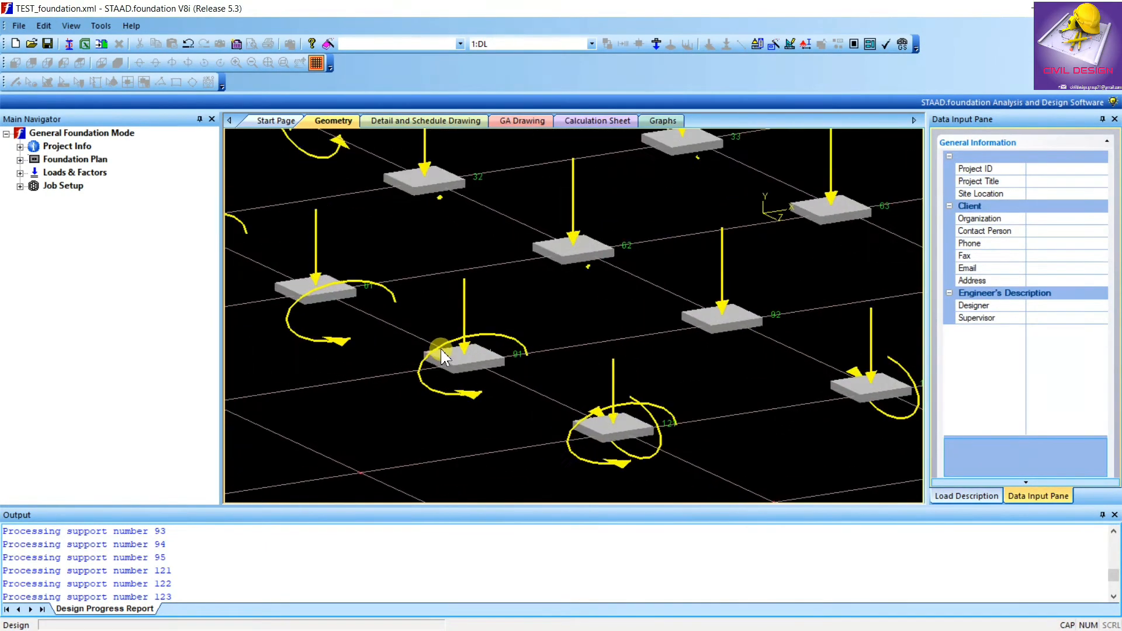
scroll(451, 370, "down", 6)
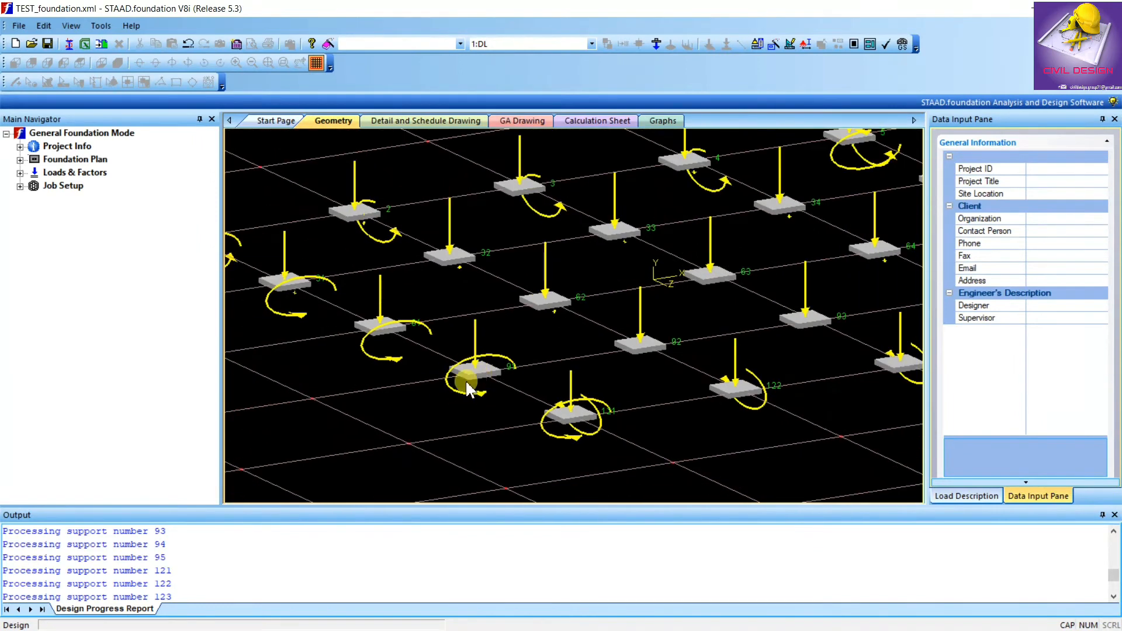
scroll(445, 393, "down", 2)
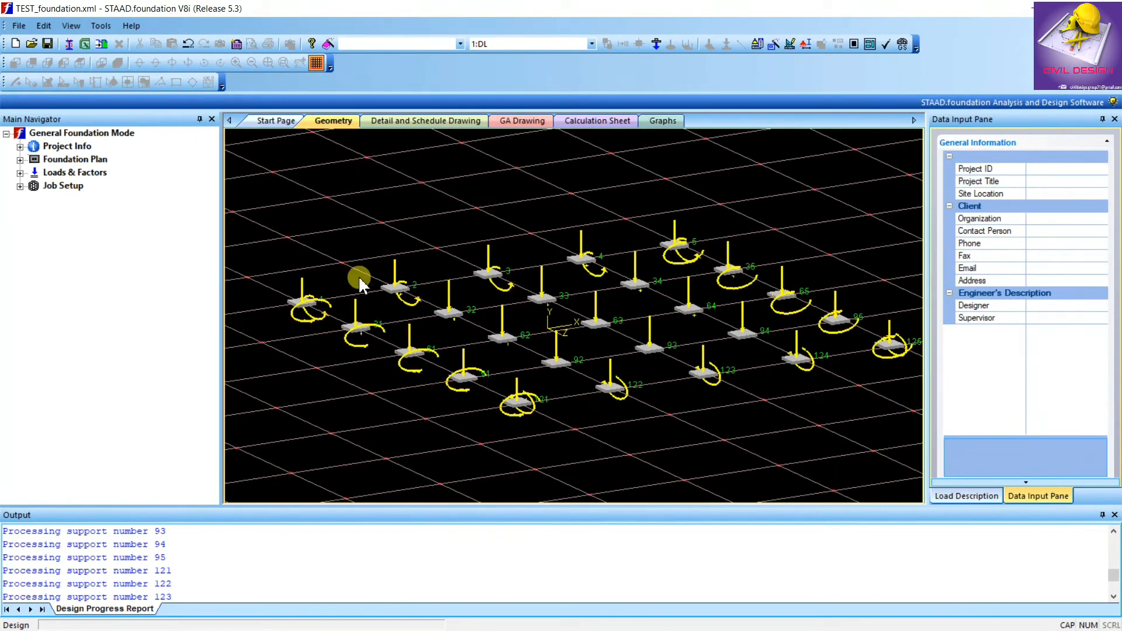
scroll(488, 325, "down", 1)
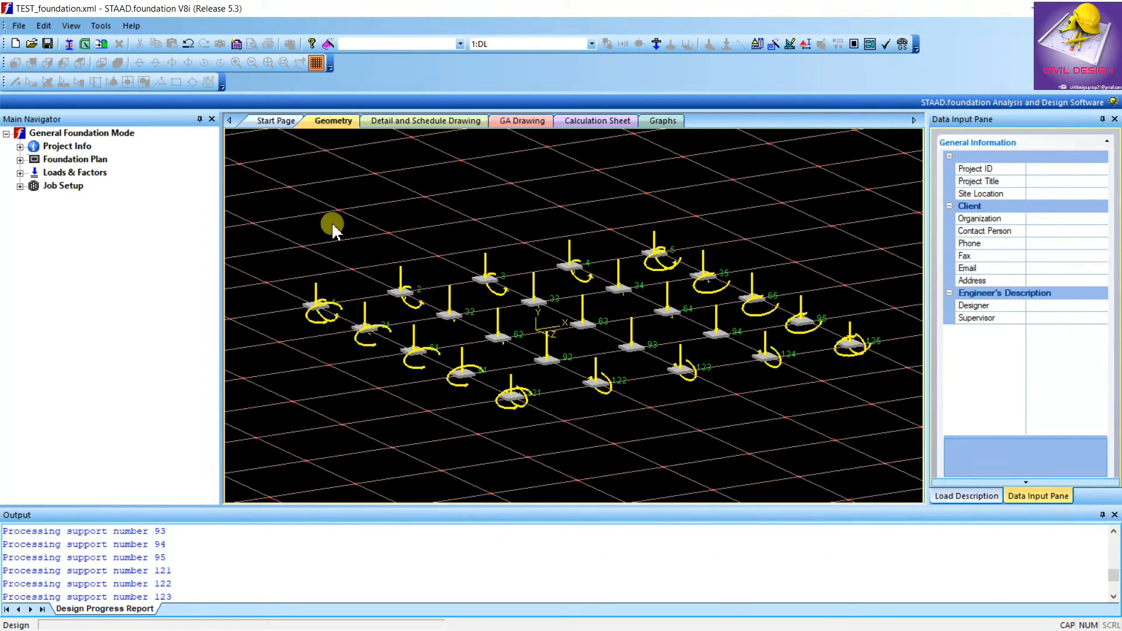
Generate the service load combinations from the INDIAN load combination table, numbered from 101.
left_click(20, 173)
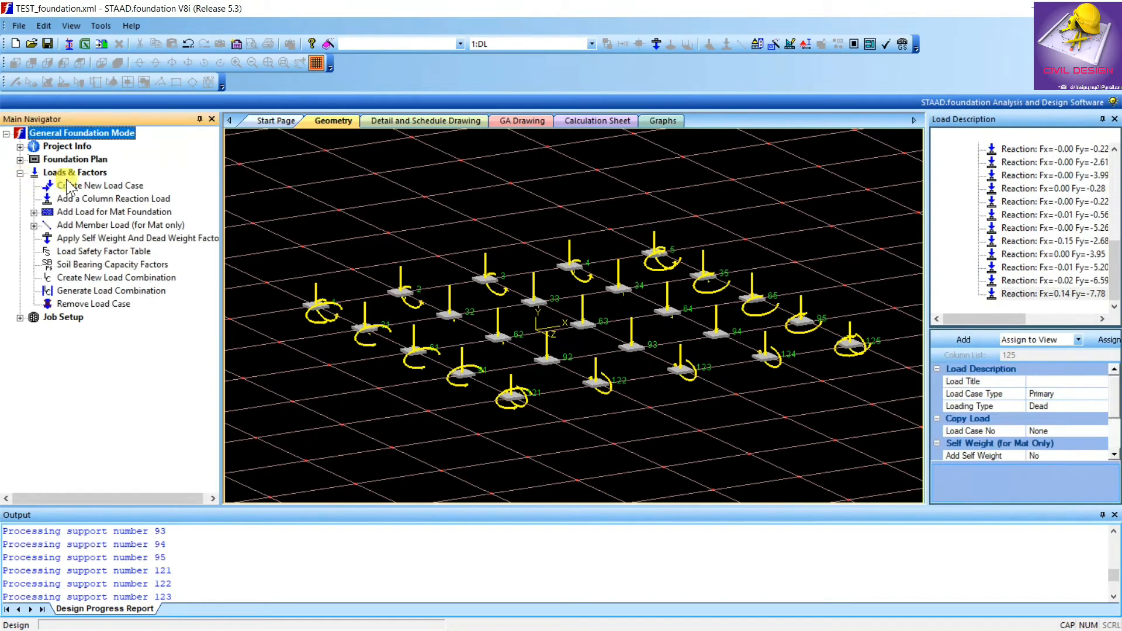
left_click(103, 291)
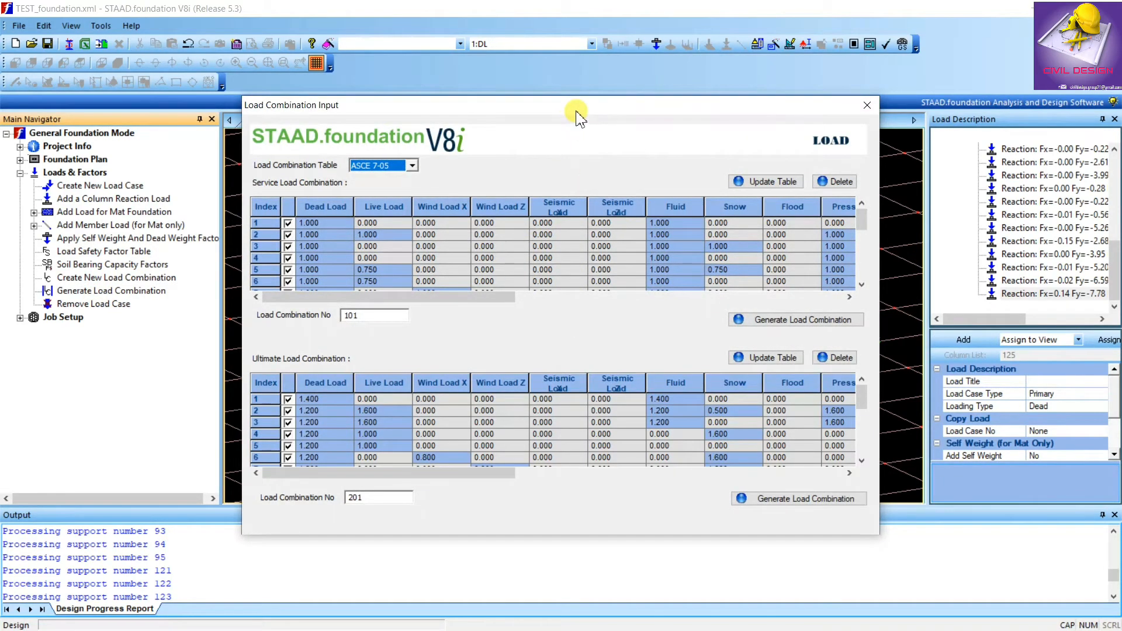
left_click_drag(576, 111, 590, 89)
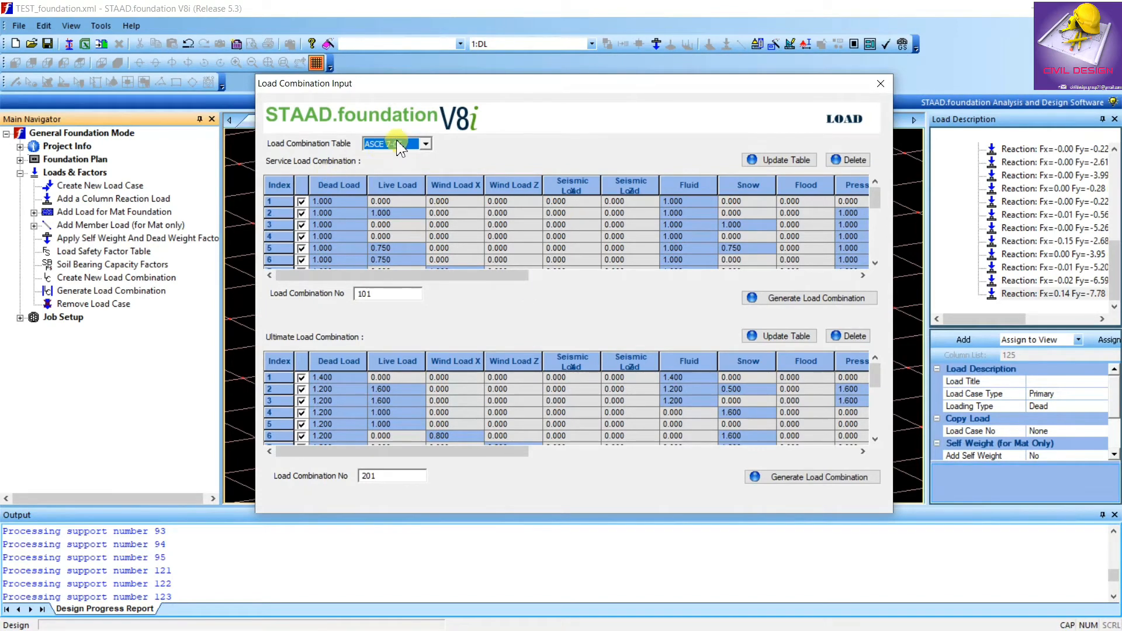
left_click(426, 144)
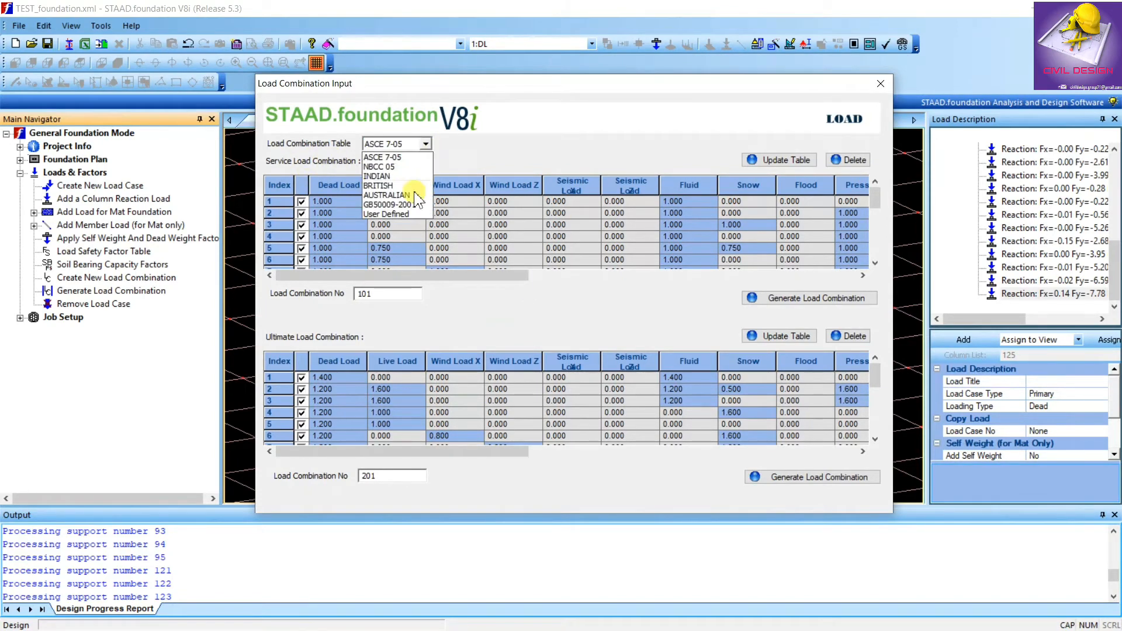
left_click(386, 174)
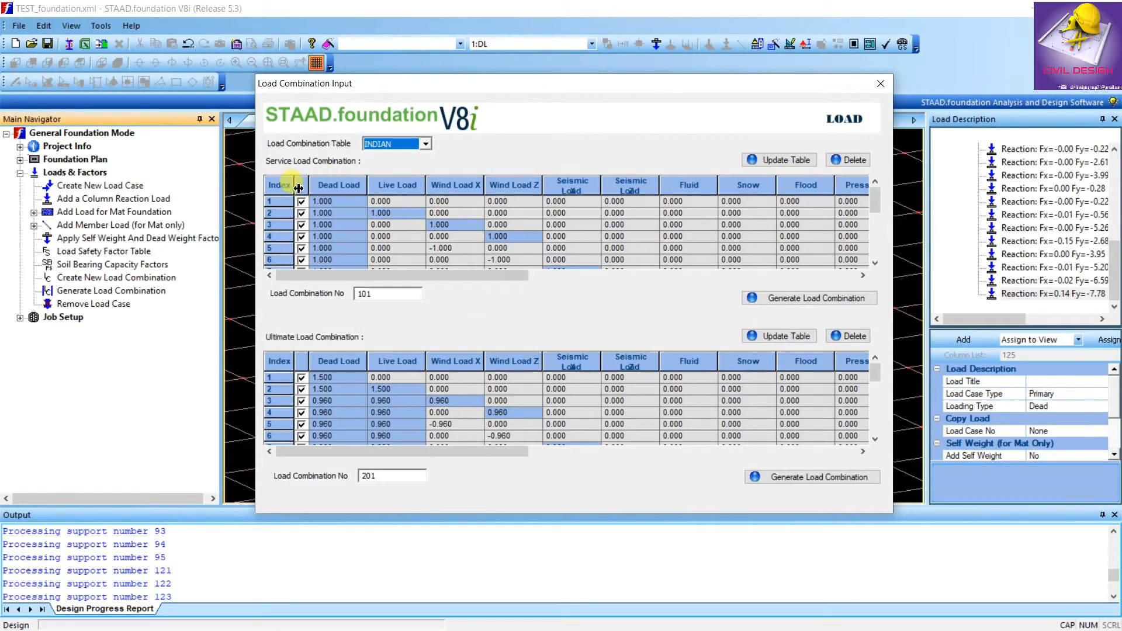
left_click(794, 297)
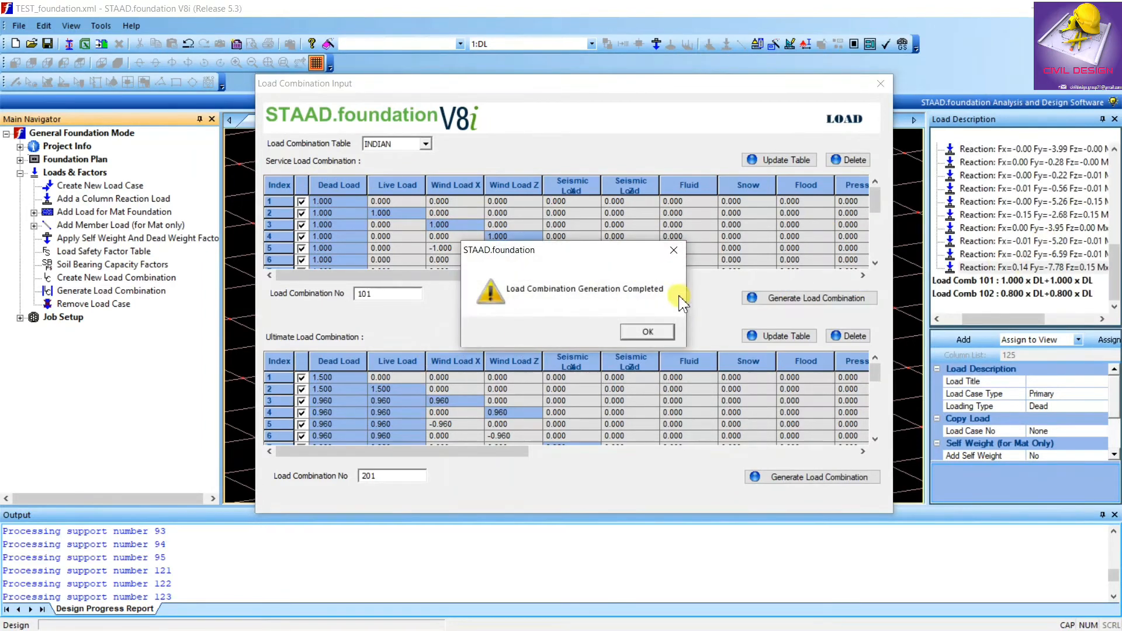
left_click(648, 331)
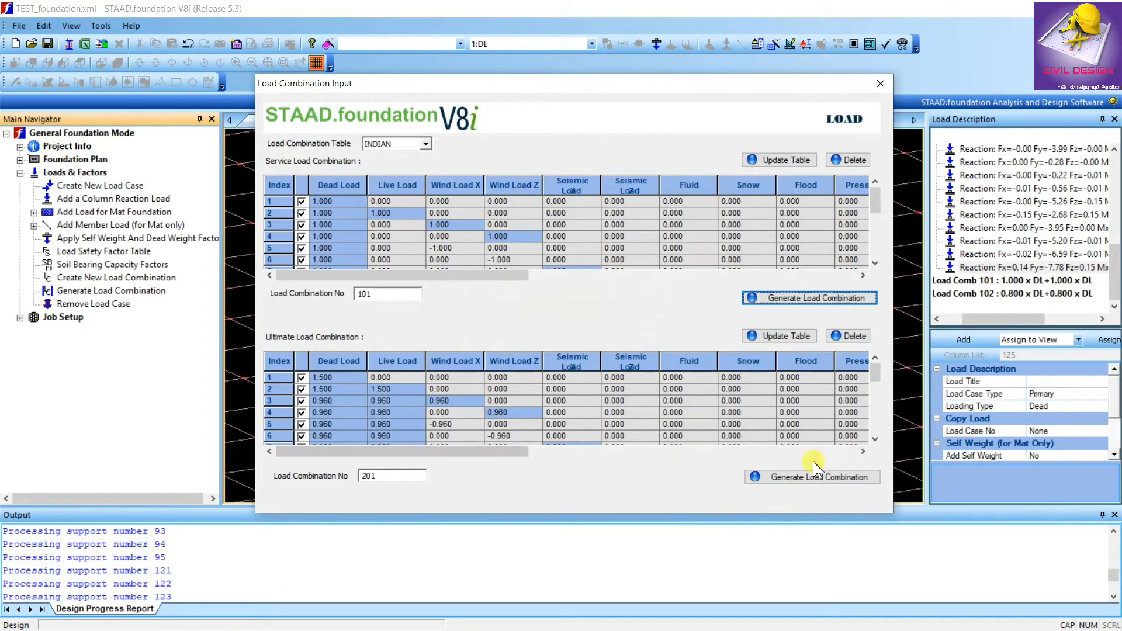
Generate the ultimate load combinations from the same table, numbered from 201, and close the load combination input.
left_click(802, 484)
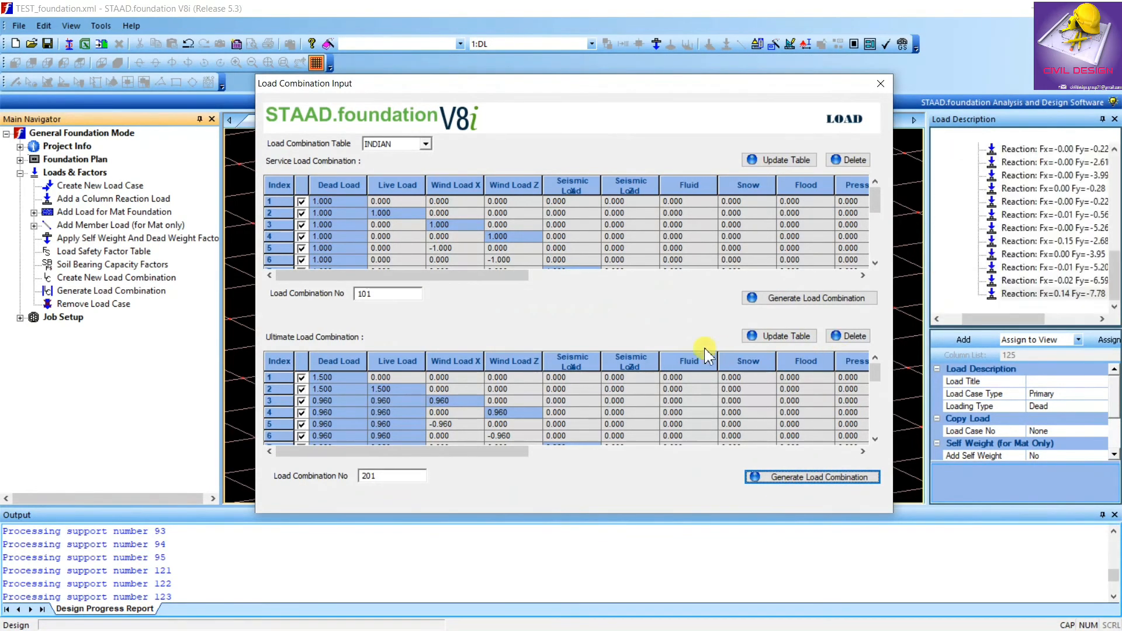
left_click(648, 330)
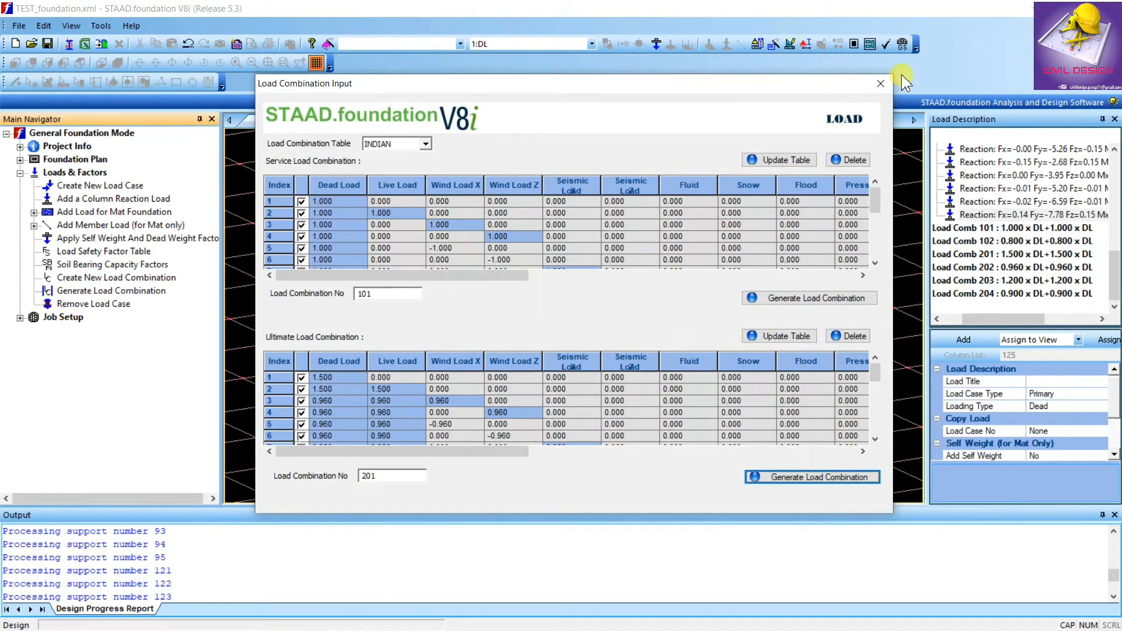
left_click(881, 83)
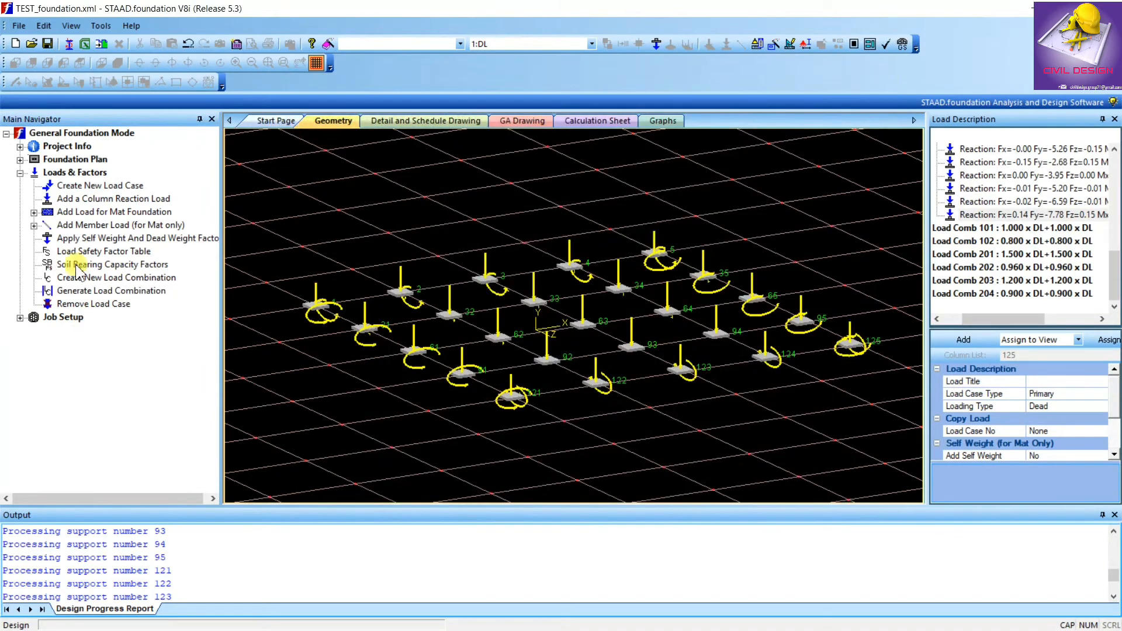
Start a new foundation job and name it ISOLATED FOOTING.
left_click(21, 318)
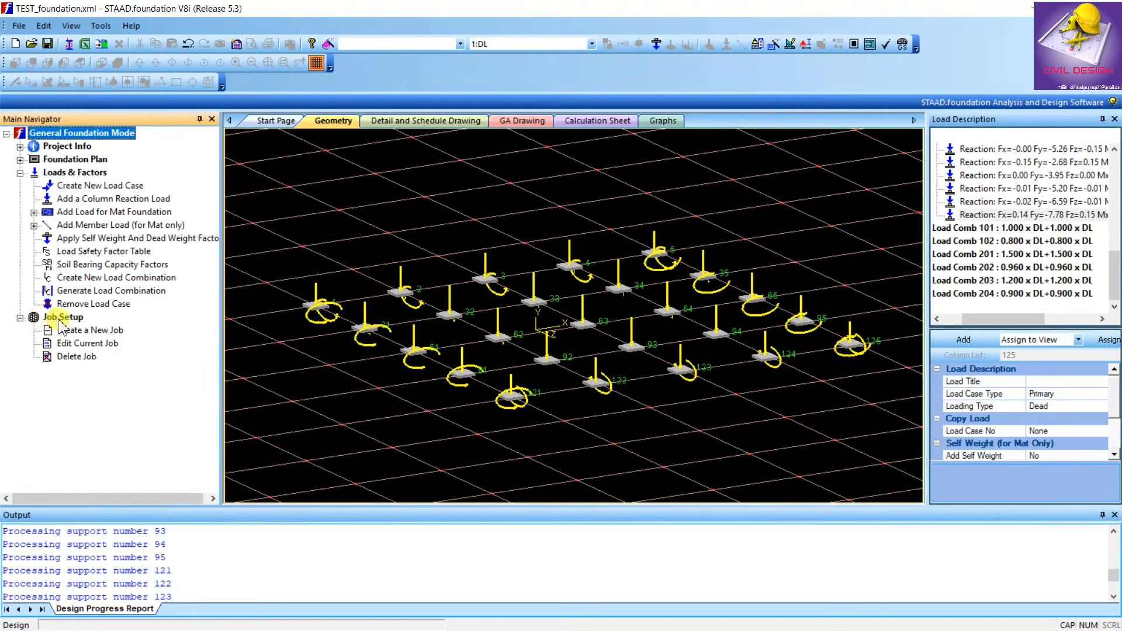
left_click(58, 318)
left_click(90, 331)
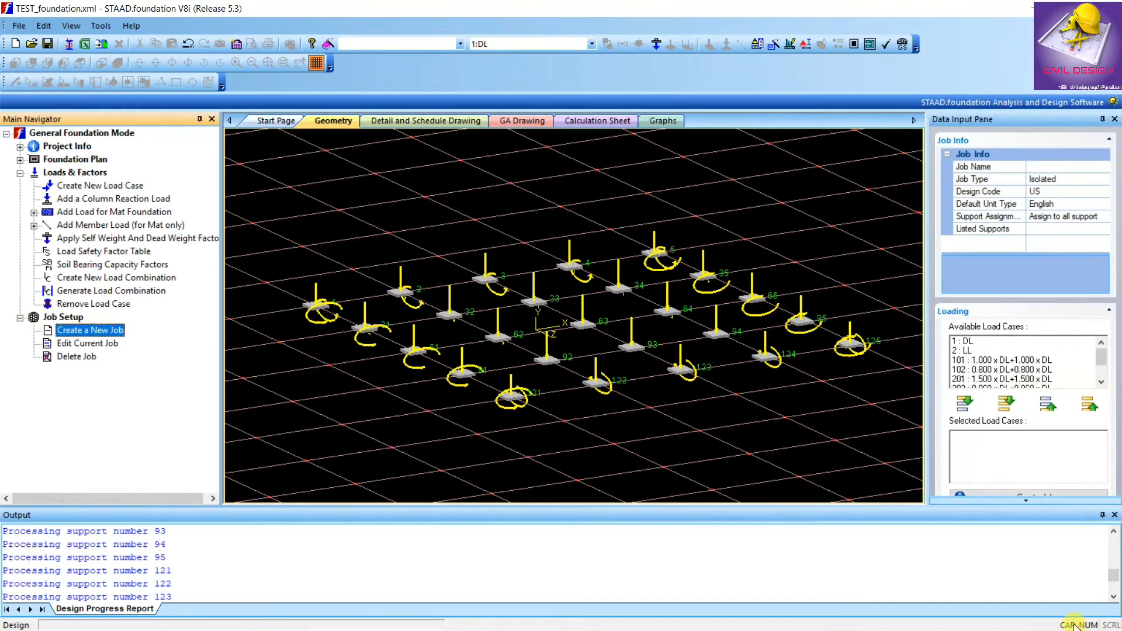
left_click(1055, 167)
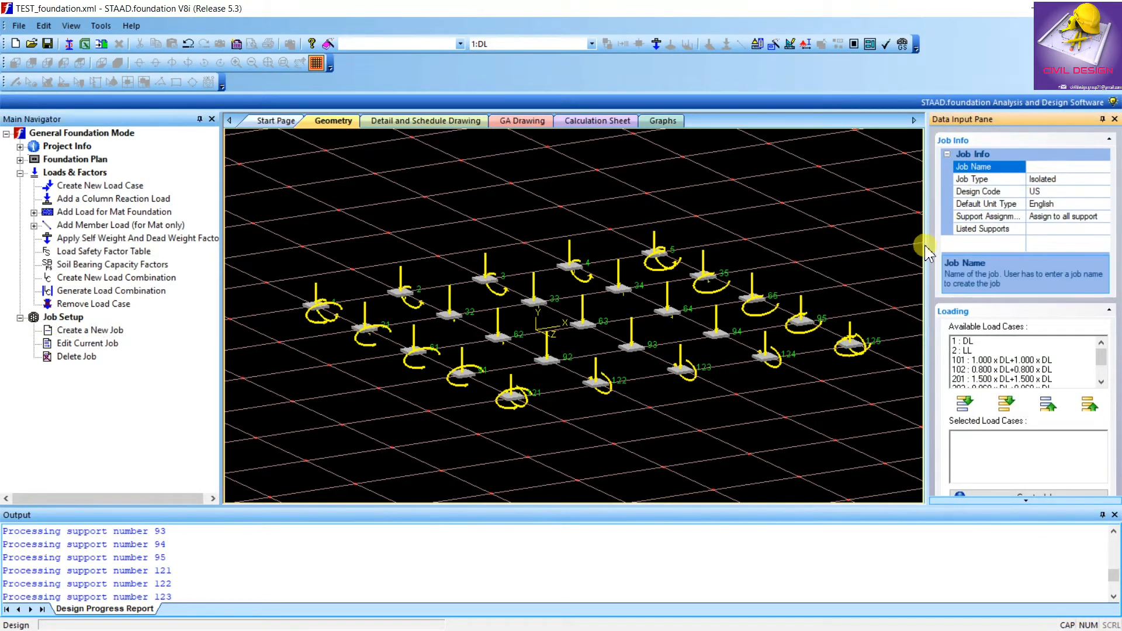
left_click_drag(927, 245, 885, 234)
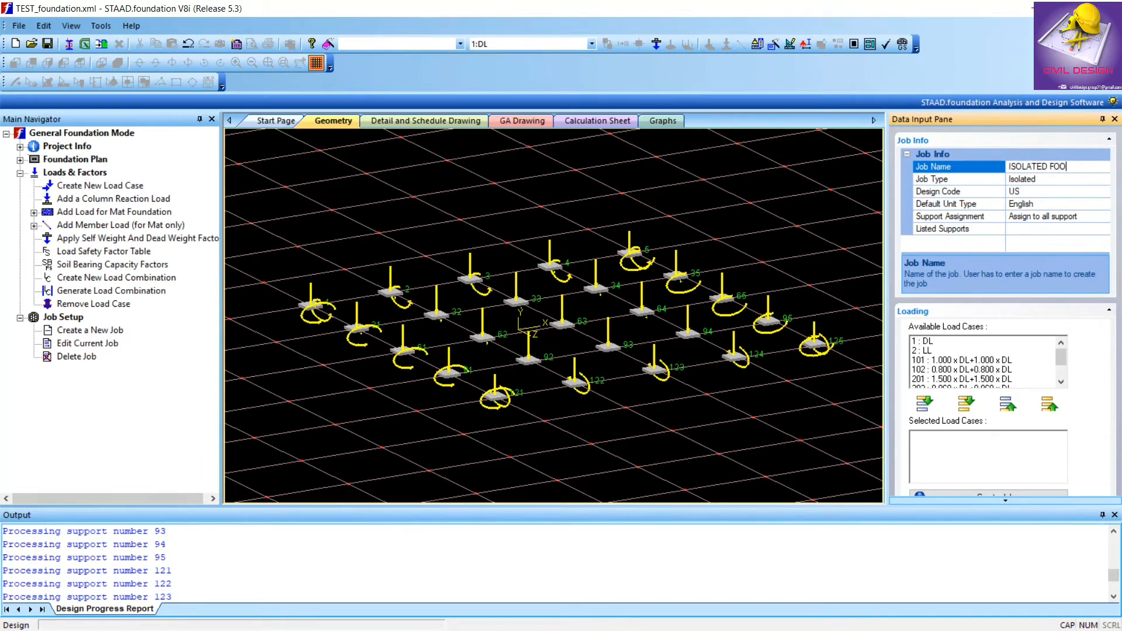
left_click(1050, 168)
Set the job type to Isolated, the design code to Indian and the default unit type to SI.
left_click(1088, 181)
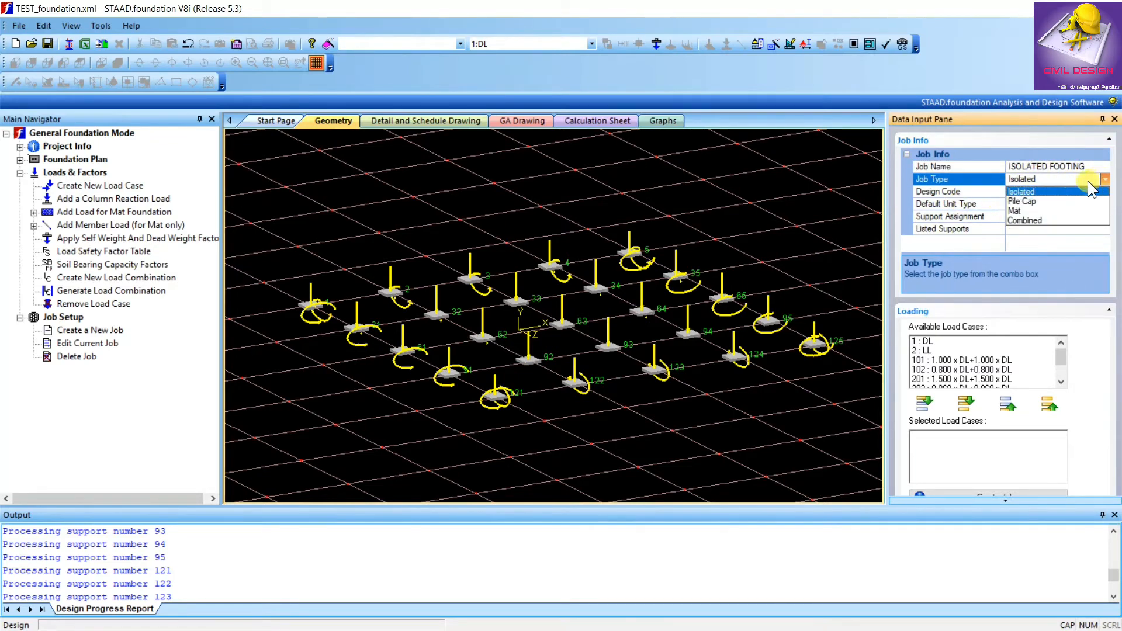
left_click(1036, 194)
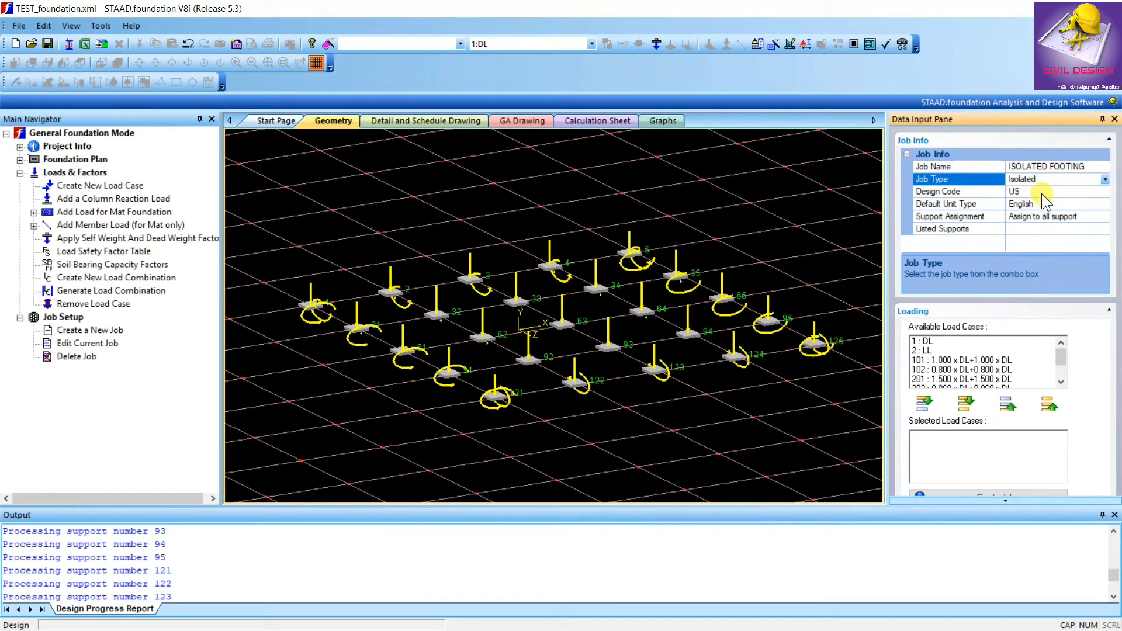
left_click(1044, 192)
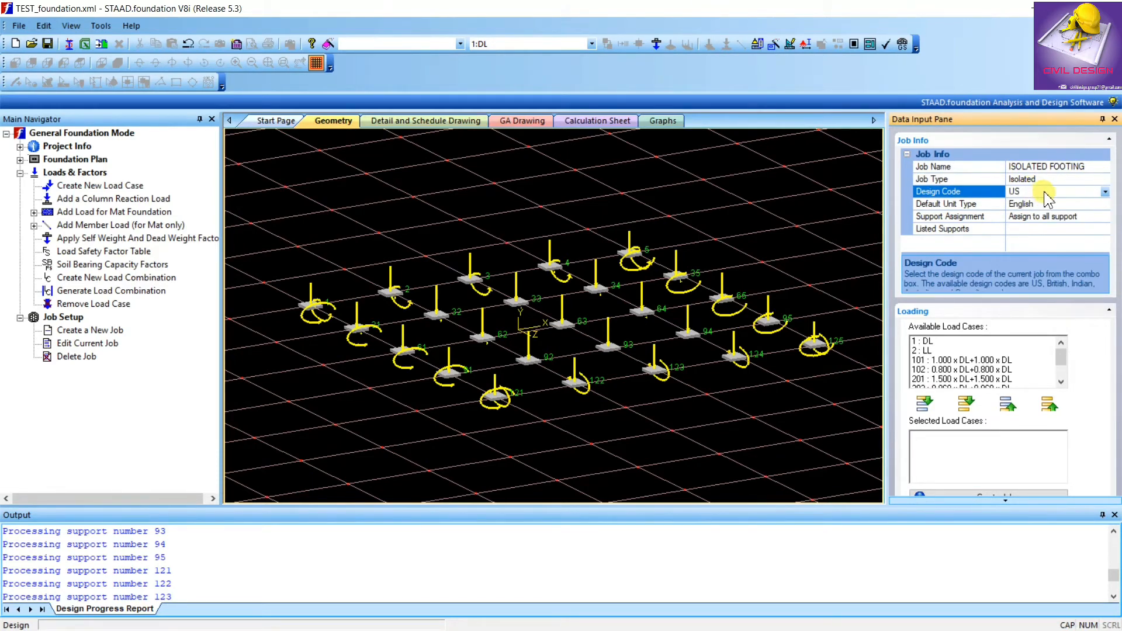
left_click(1104, 193)
left_click(1051, 222)
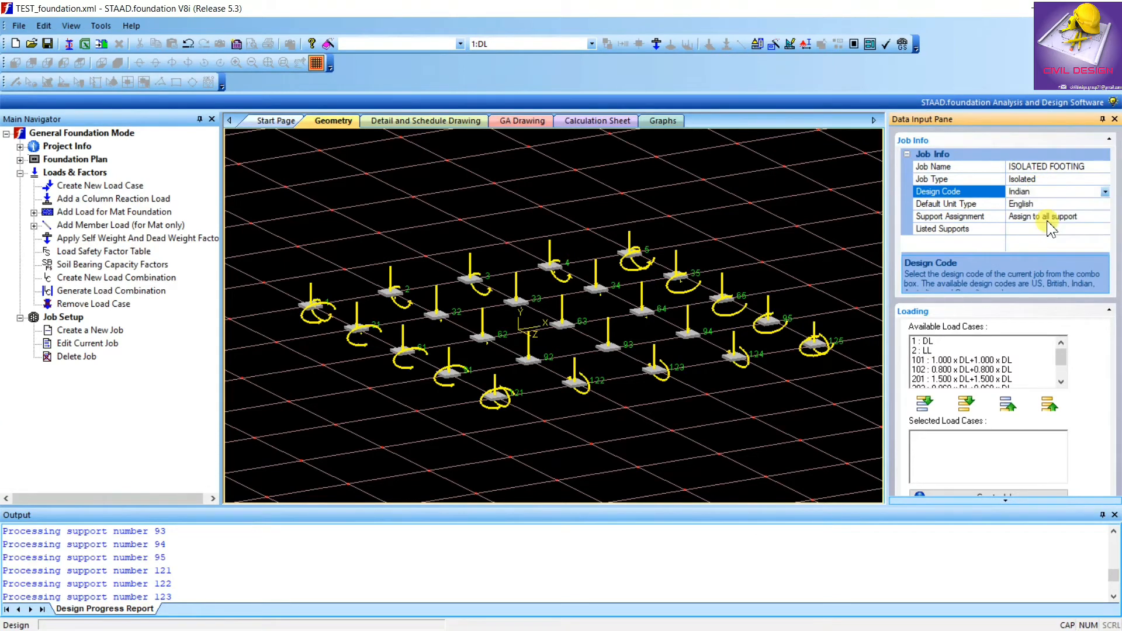
left_click(1103, 205)
left_click(1103, 205)
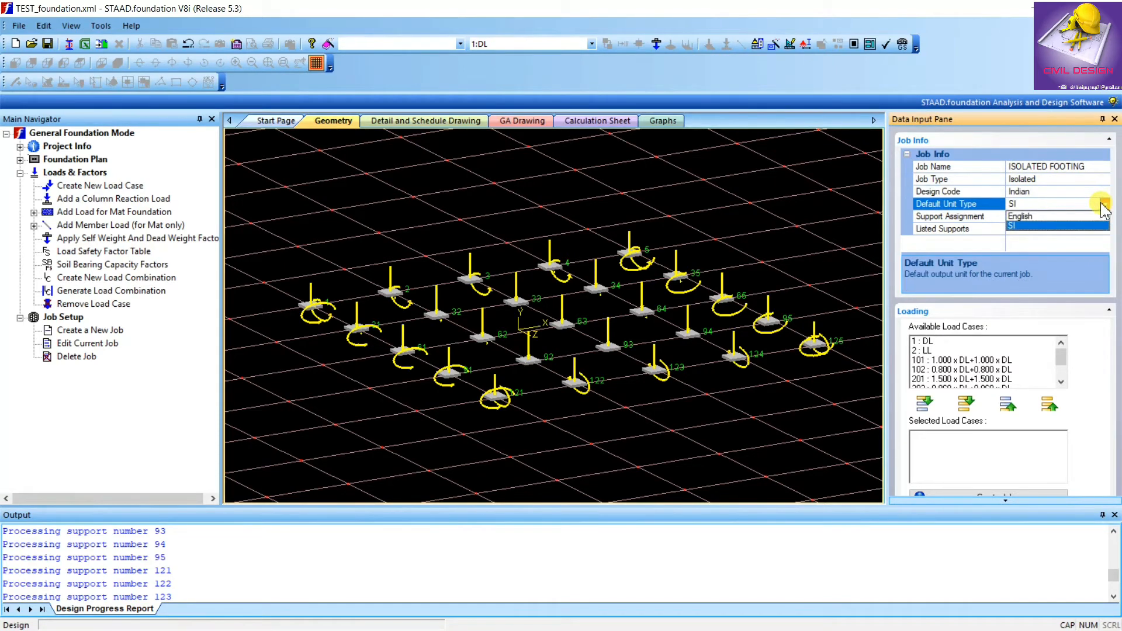
left_click(1066, 224)
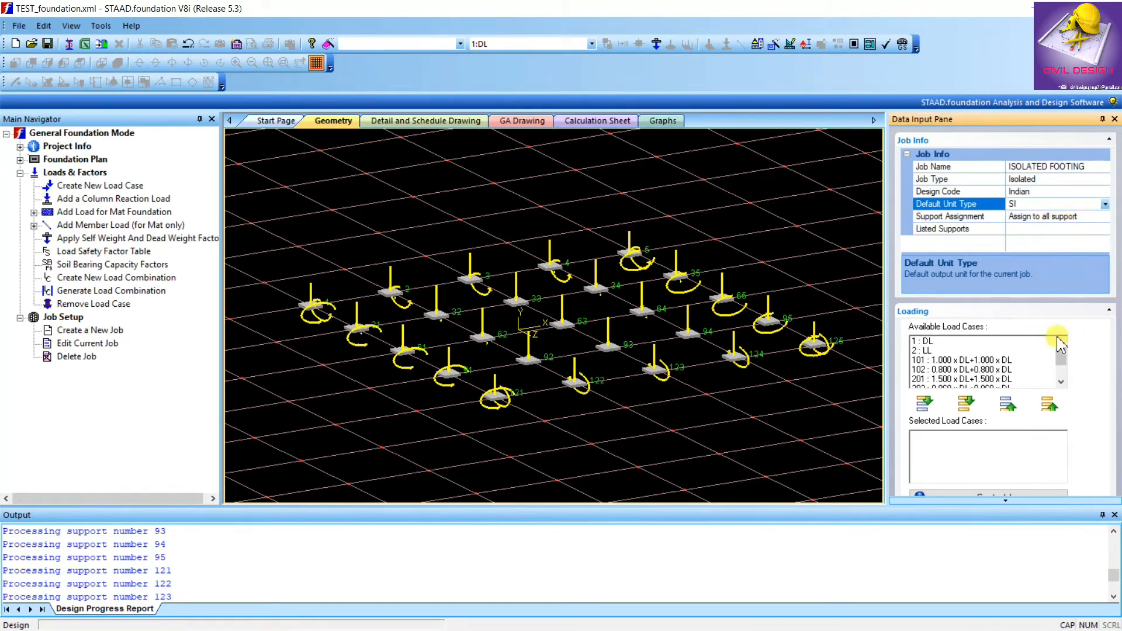
Add load combinations 101, 102 and 201 to 204 to the selected load cases and create the isolated footing job.
scroll(1081, 385, "down", 3)
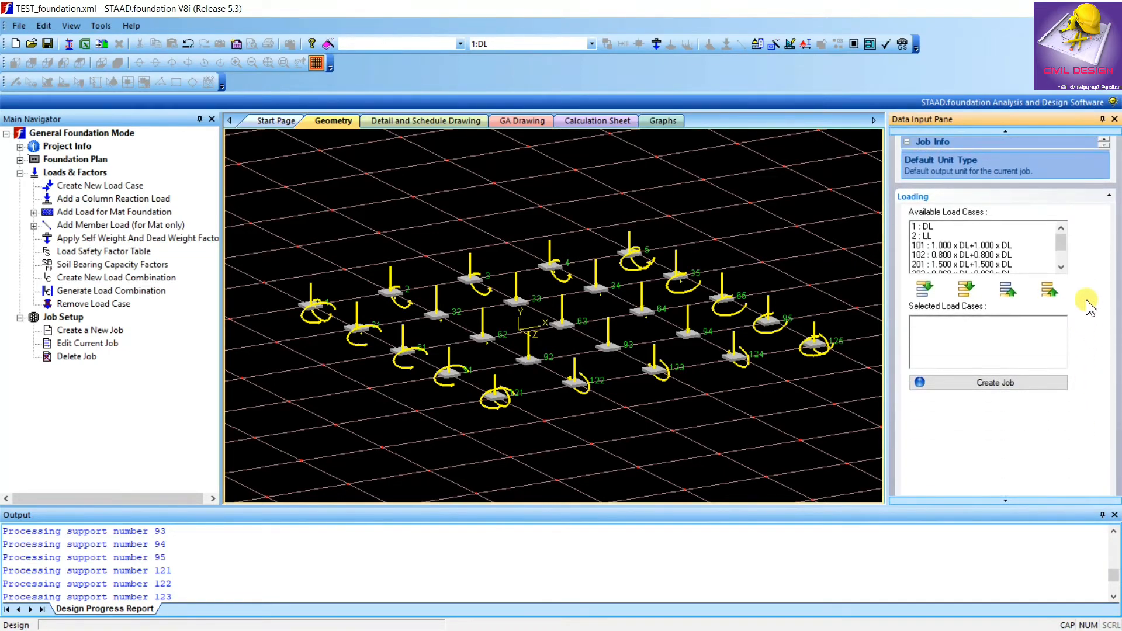
left_click(946, 246)
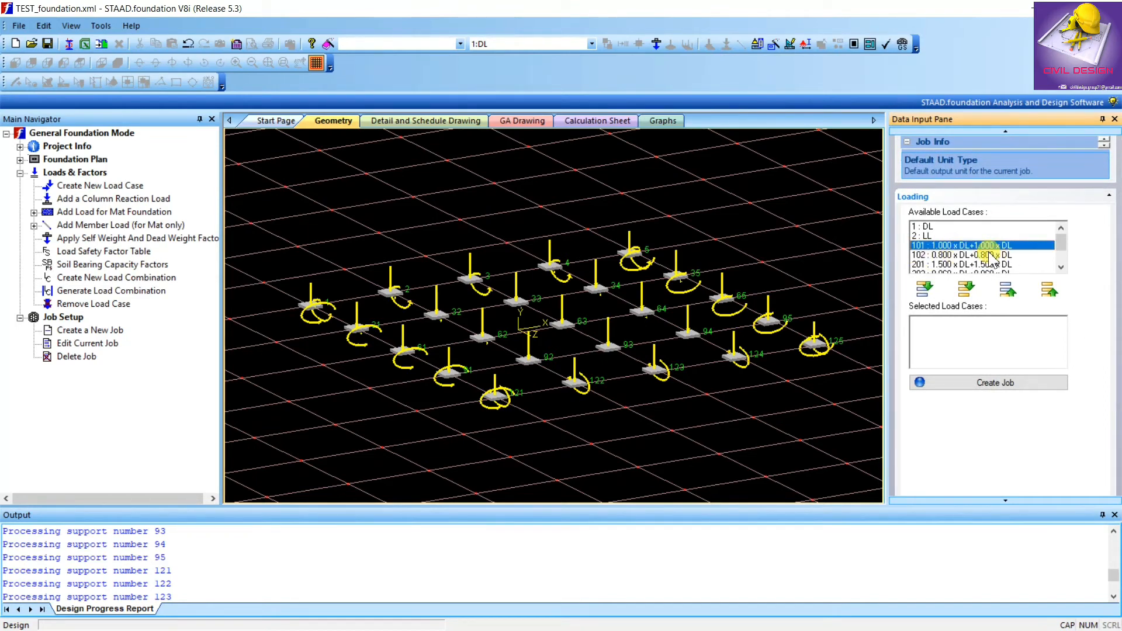
left_click(977, 257, "ctrl")
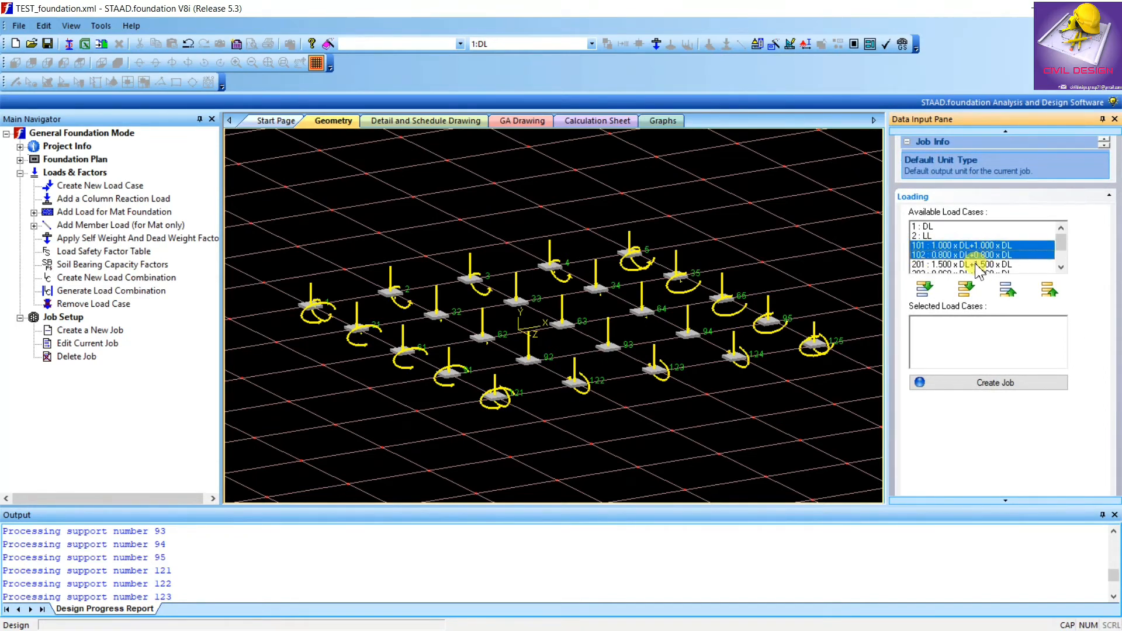
left_click(977, 265, "ctrl")
scroll(980, 264, "down", 3)
left_click(976, 245, "ctrl")
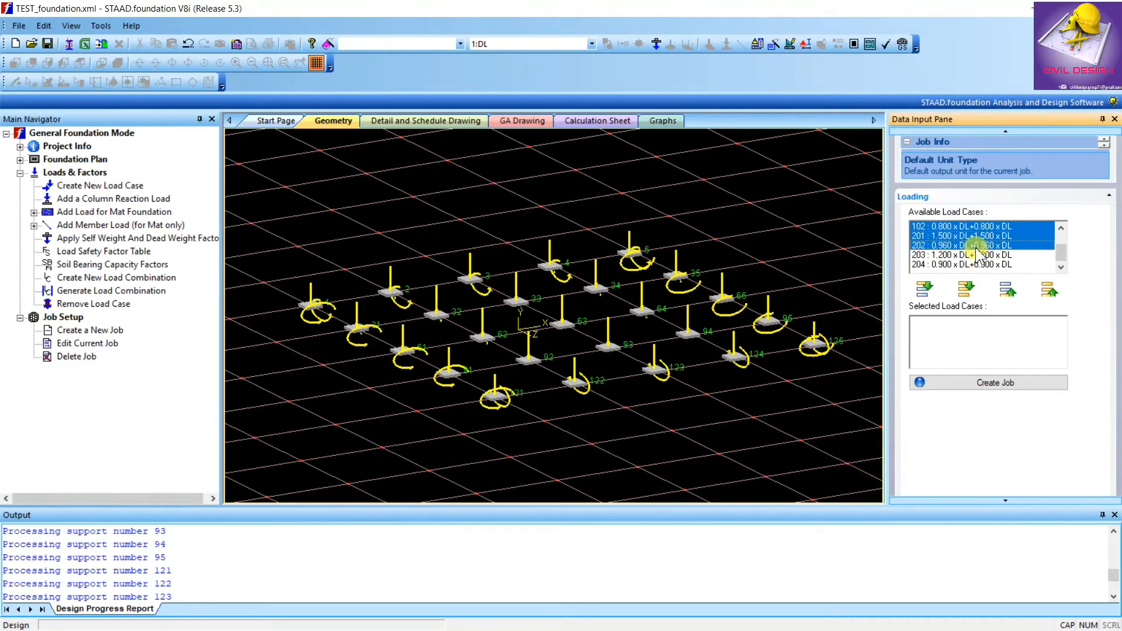
left_click(976, 255, "ctrl")
left_click(977, 264, "ctrl")
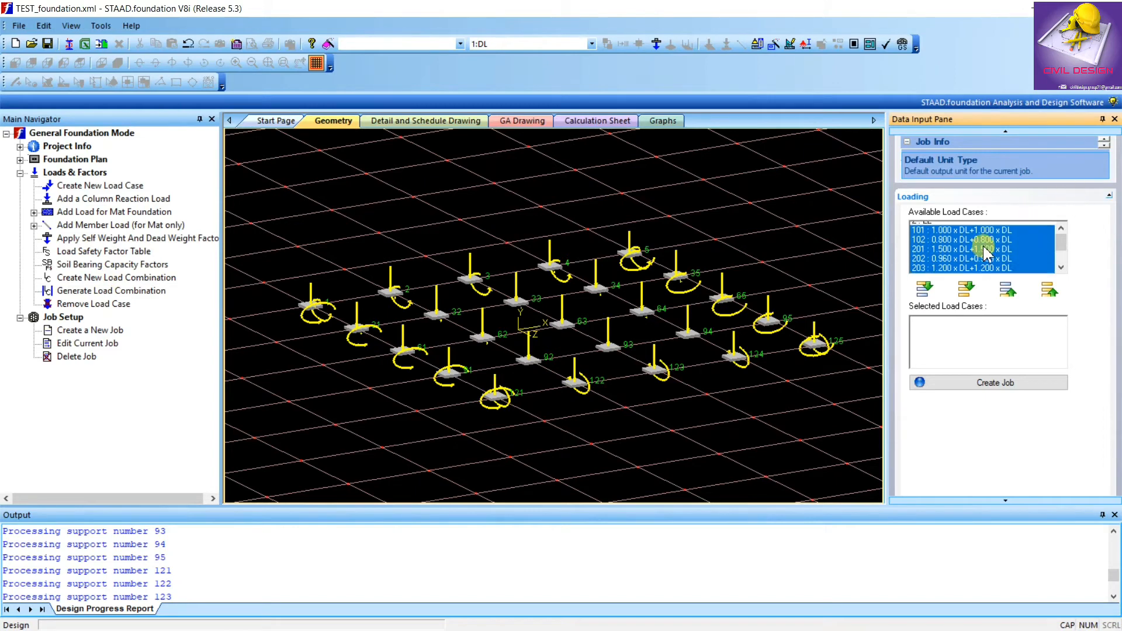
scroll(1017, 248, "up", 3)
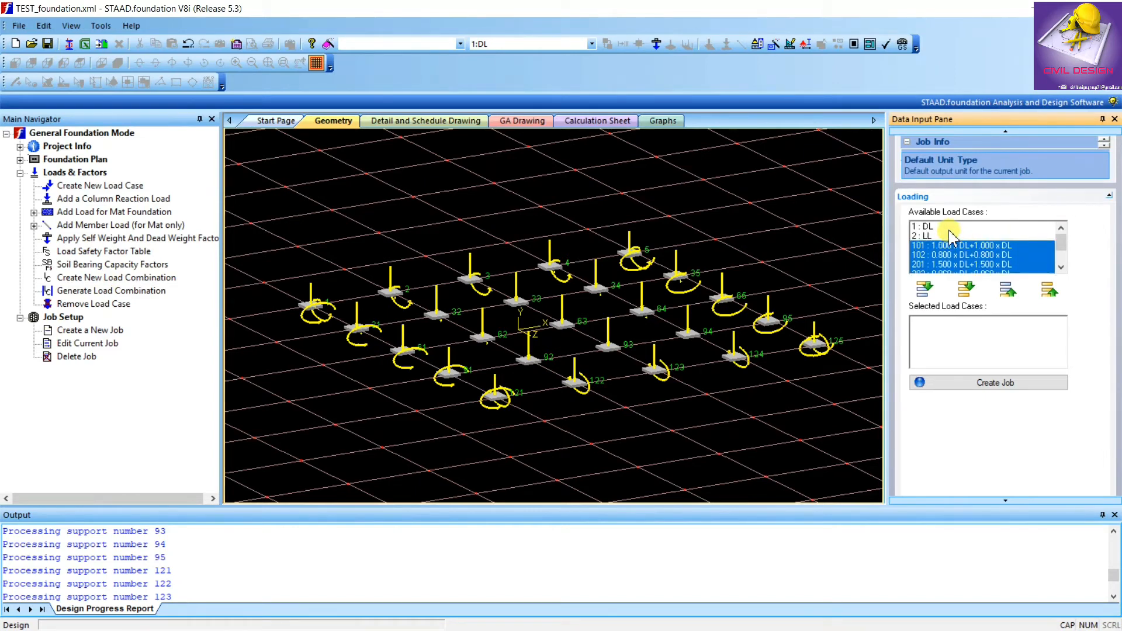
scroll(958, 246, "down", 3)
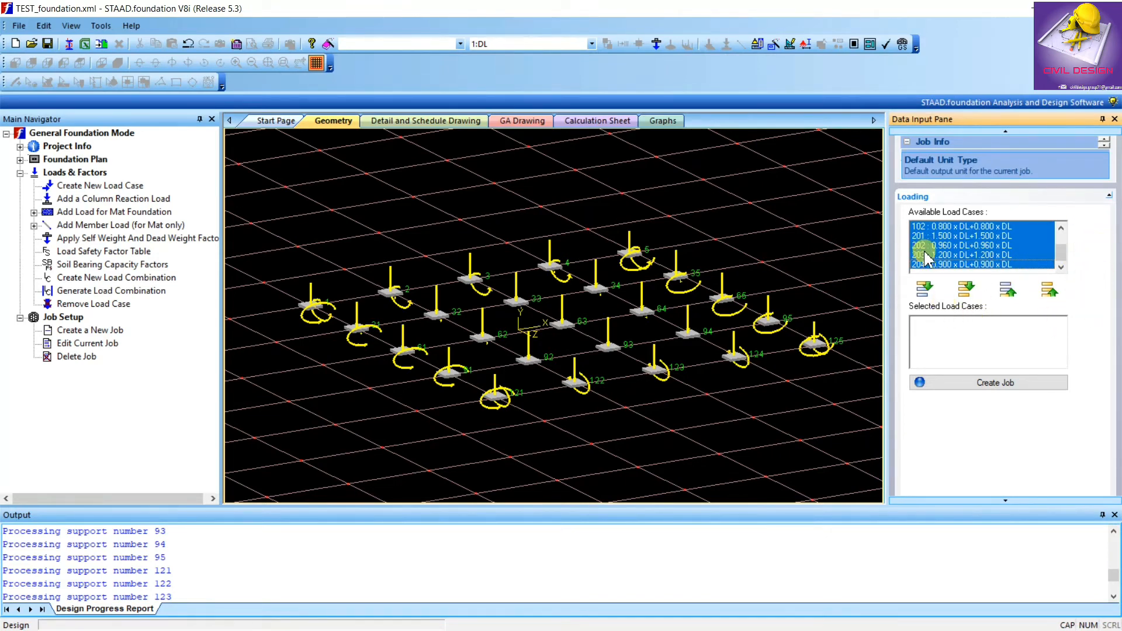
scroll(947, 249, "up", 1)
scroll(933, 239, "down", 1)
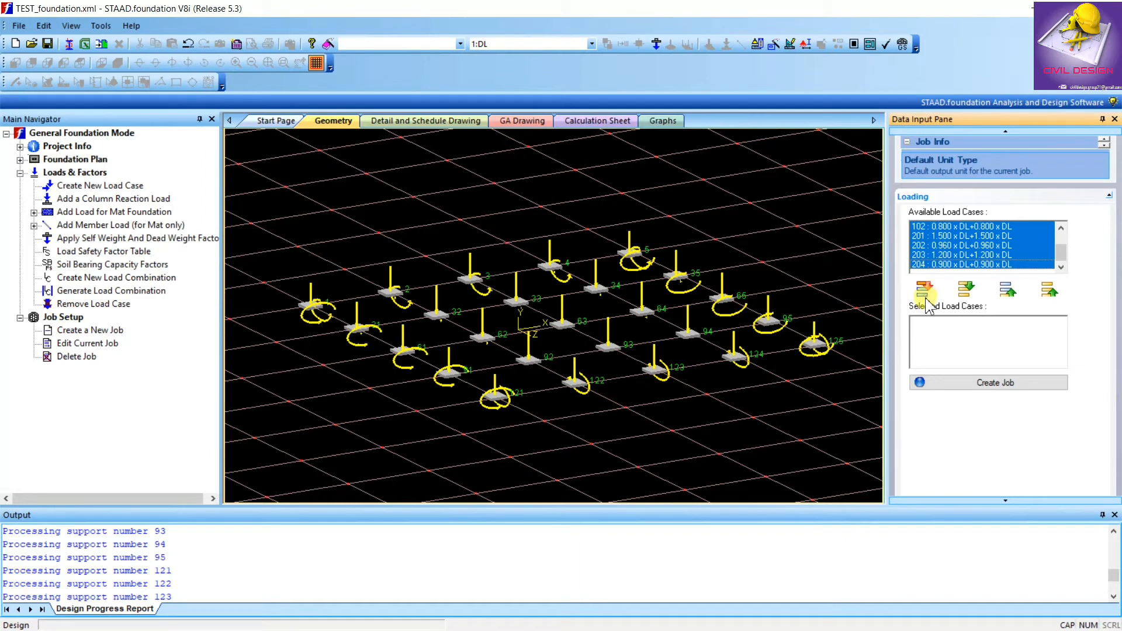
left_click(924, 288)
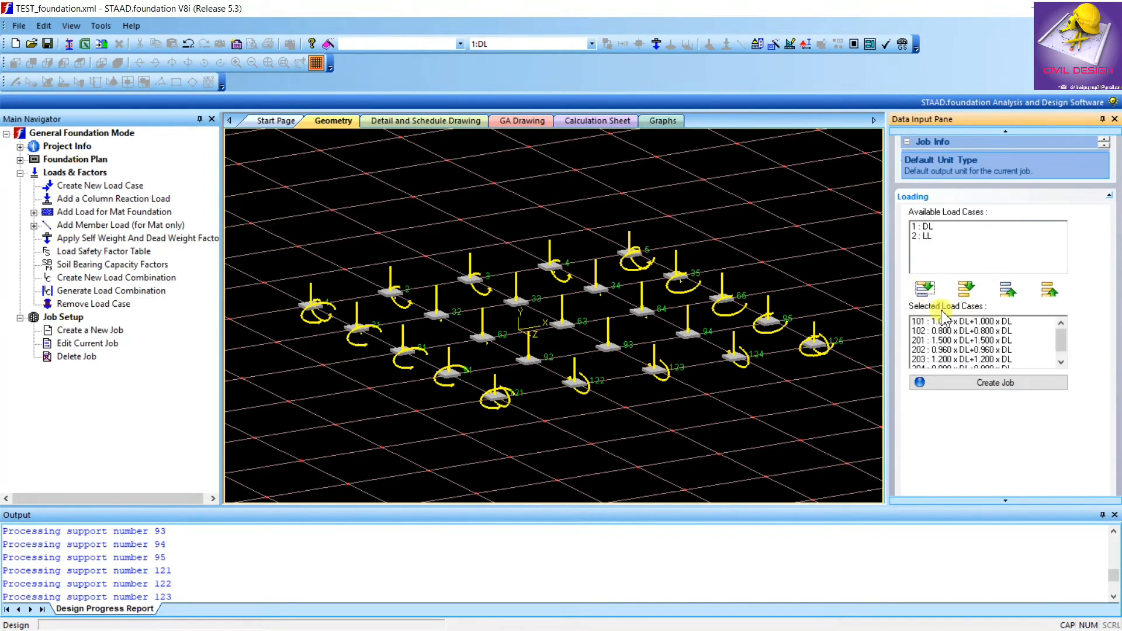
scroll(987, 351, "down", 1)
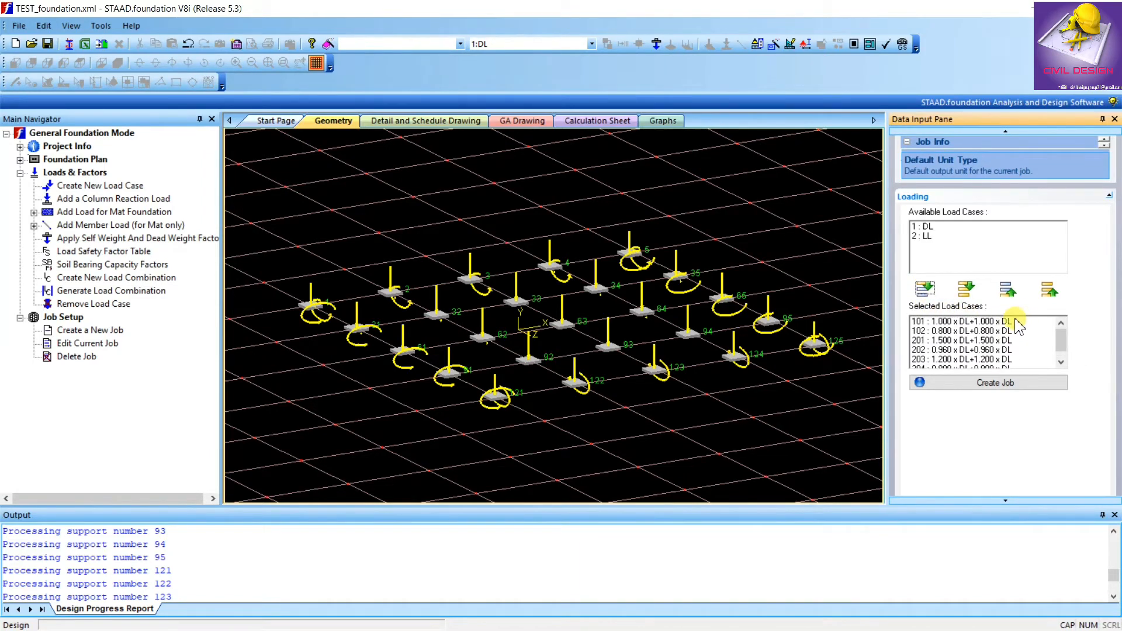
left_click(998, 386)
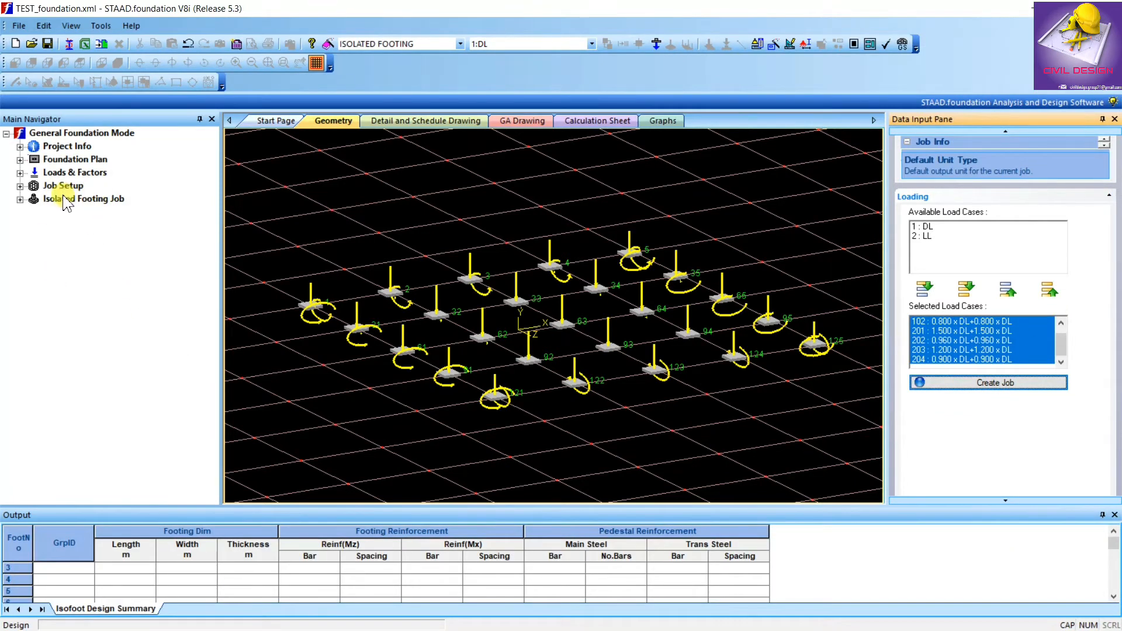
Open the isolated footing job's concrete and rebar parameters and review the concrete unit weight, bar spacing limits and material strengths.
left_click(21, 200)
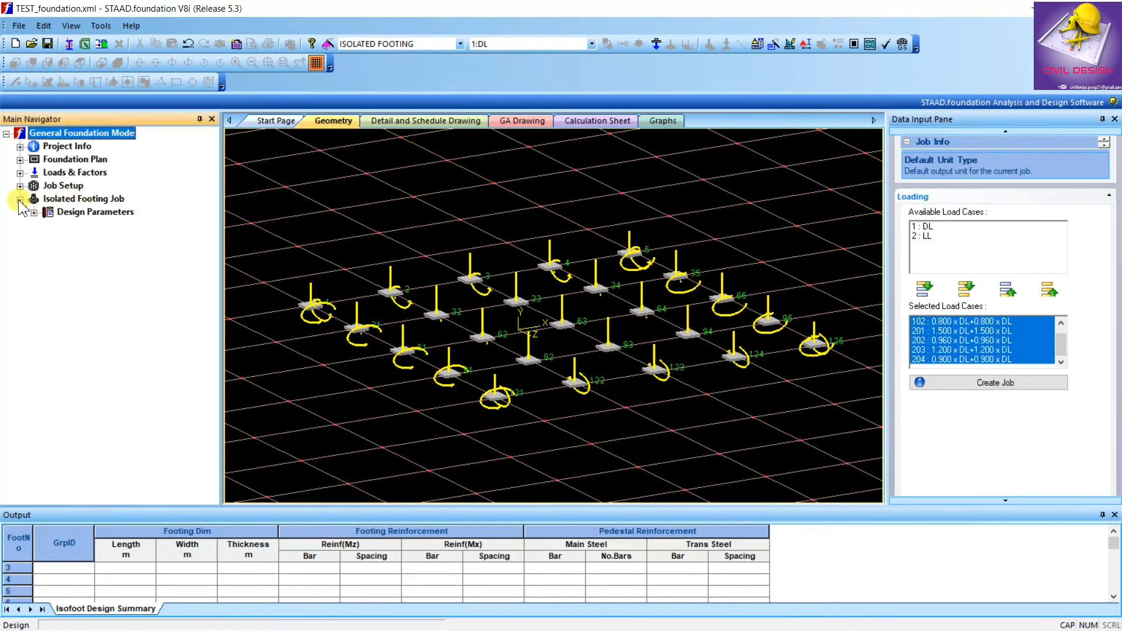
left_click(88, 212)
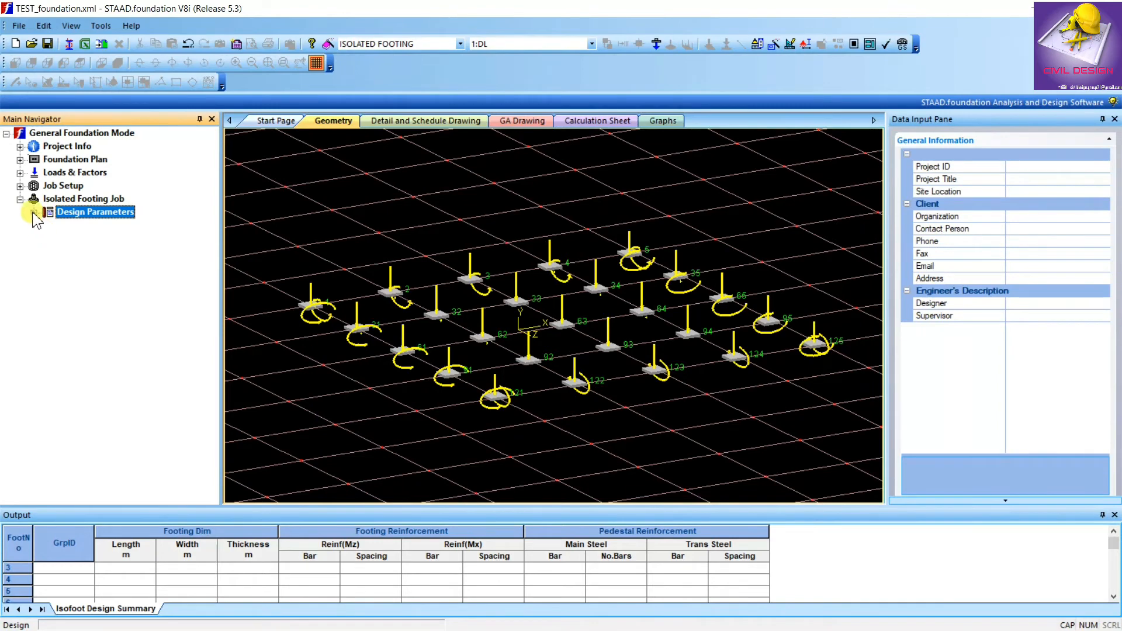
left_click(34, 212)
left_click(87, 225)
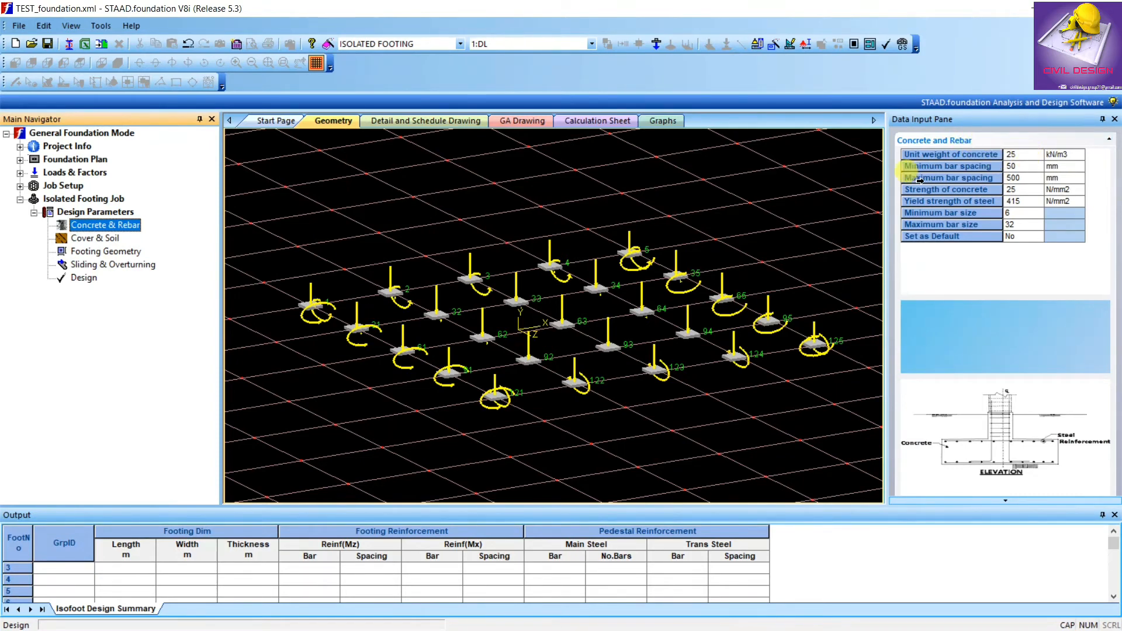
left_click(919, 155)
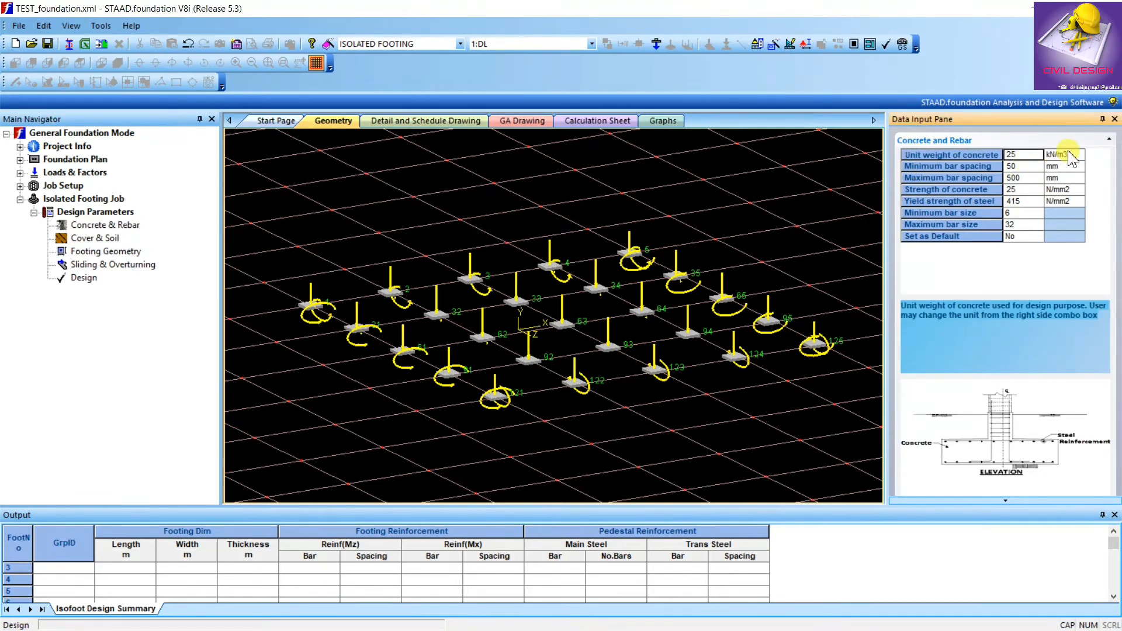
left_click(1016, 166)
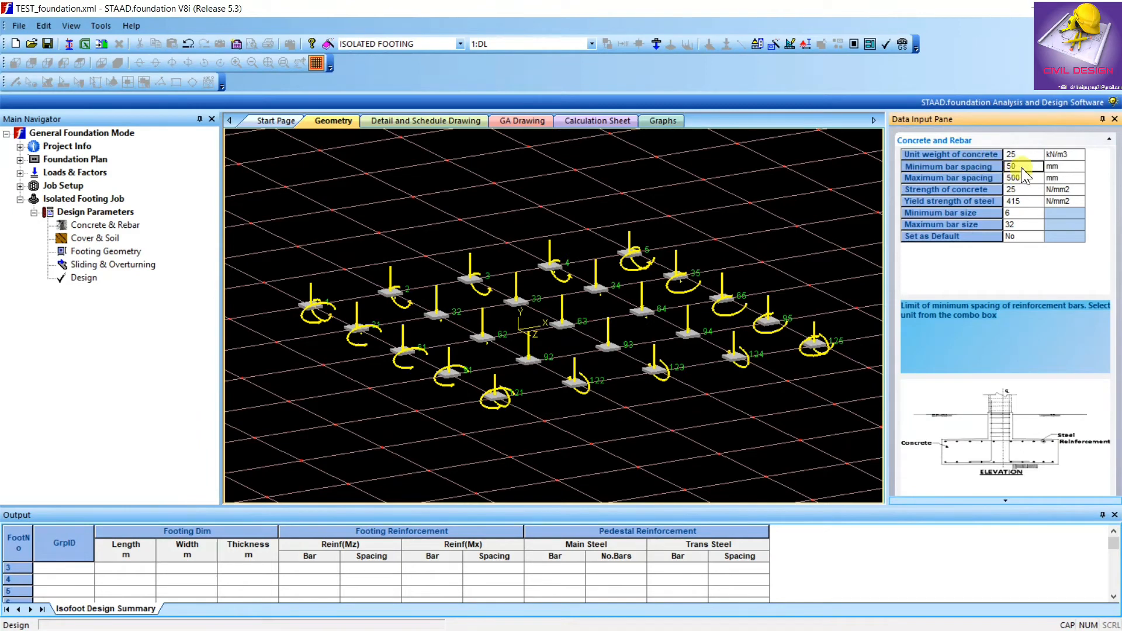
left_click(1027, 178)
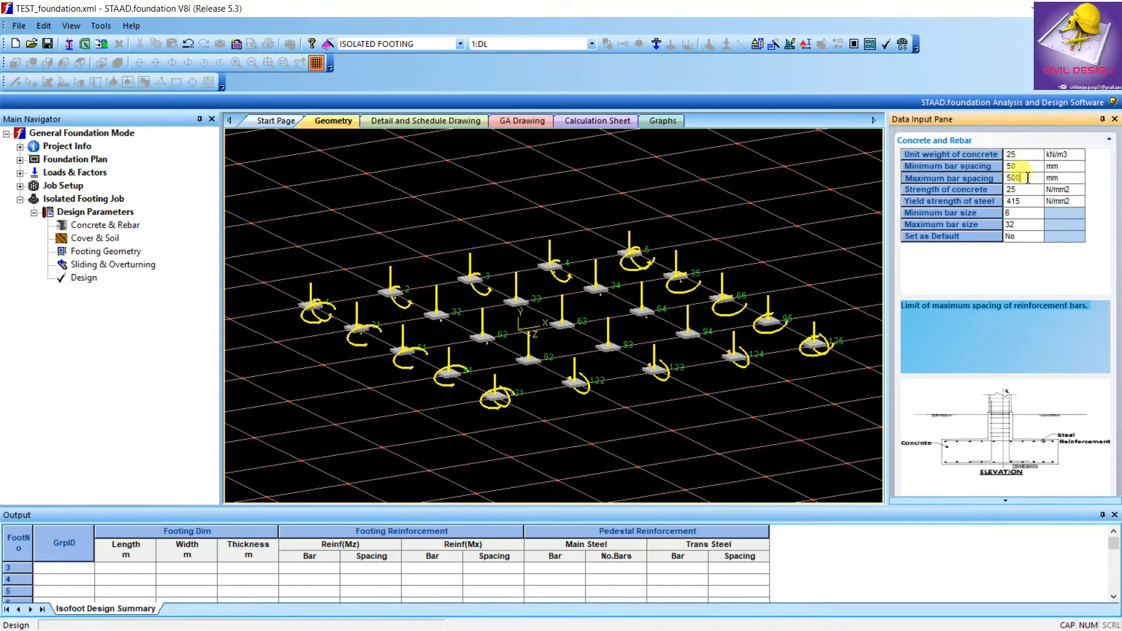
left_click(1017, 190)
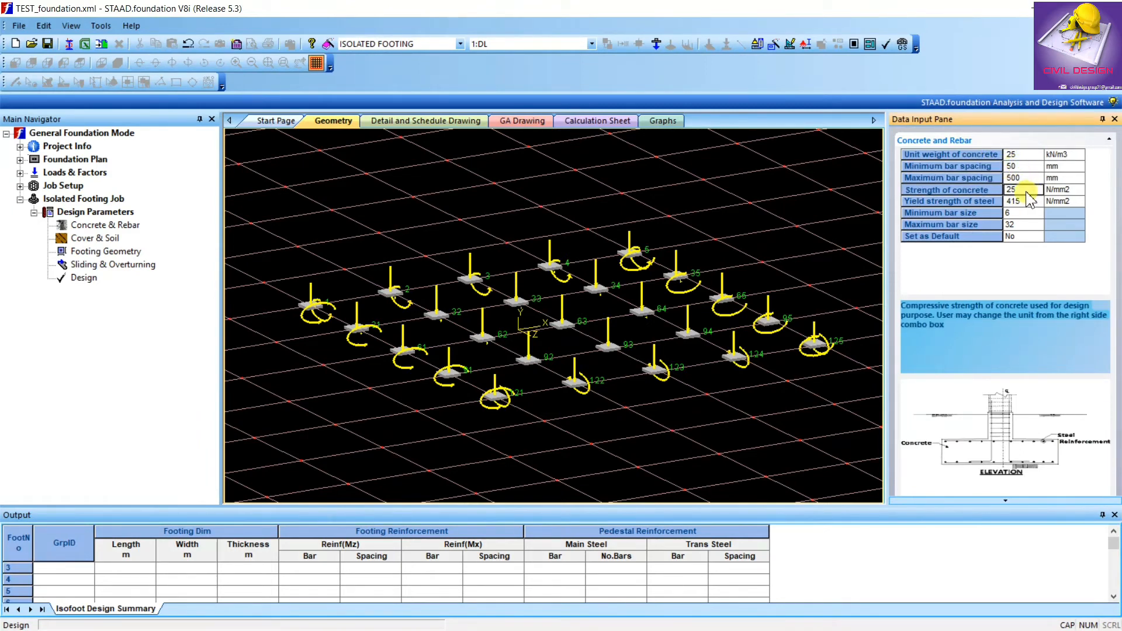
left_click(1027, 201)
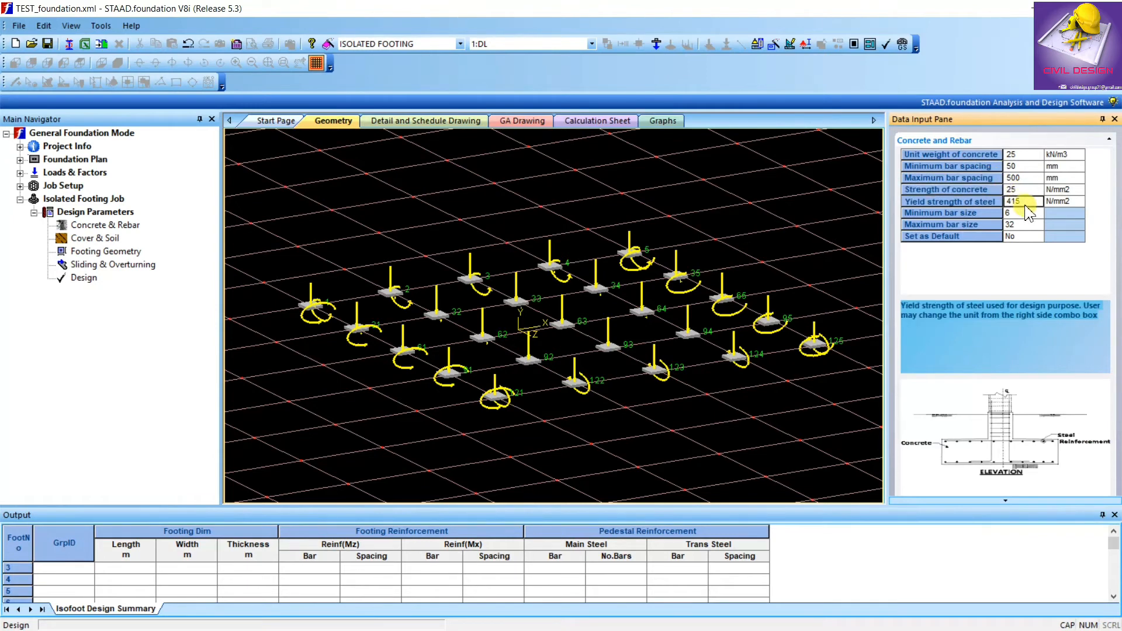
Choose 6 as the minimum and 32 as the maximum bar size for the footing reinforcement.
left_click(1024, 213)
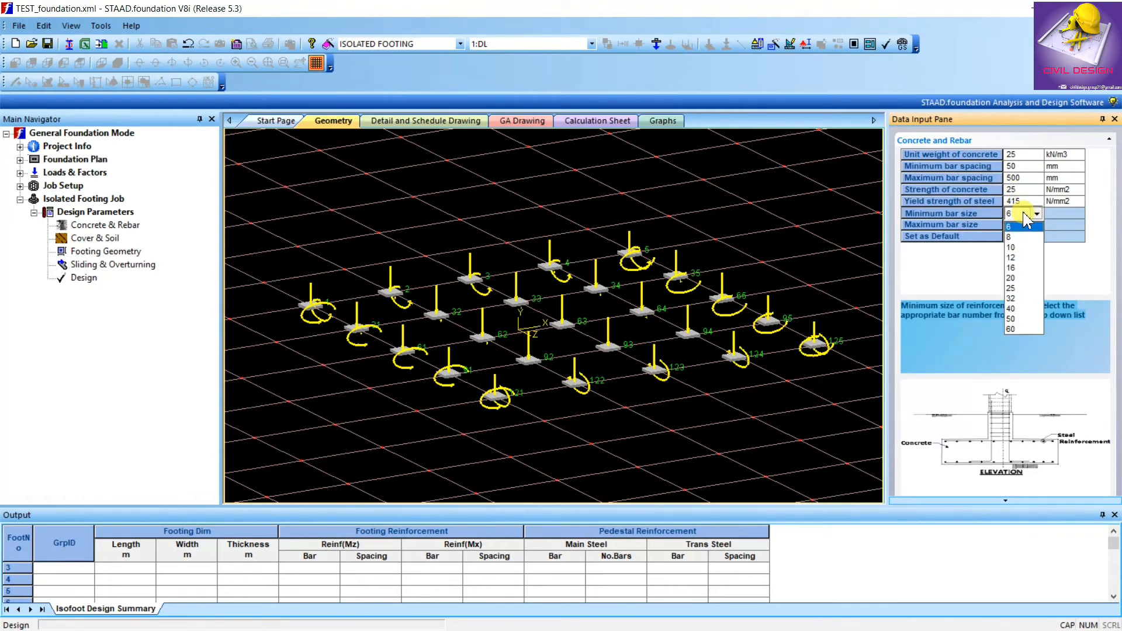
left_click(1022, 227)
left_click(1025, 225)
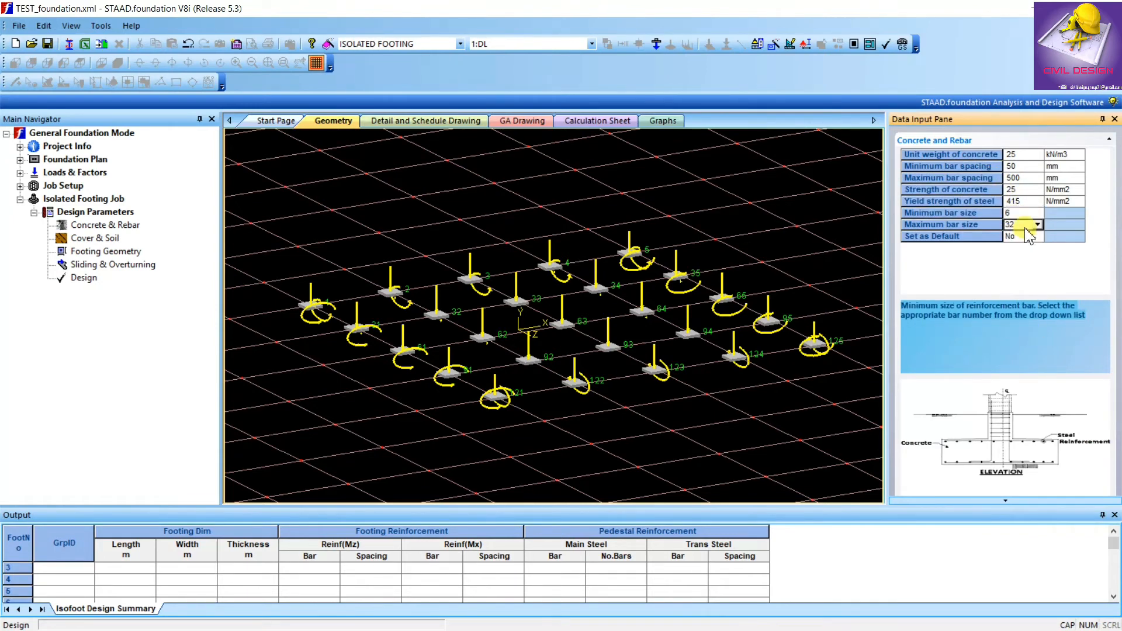
left_click(1030, 311)
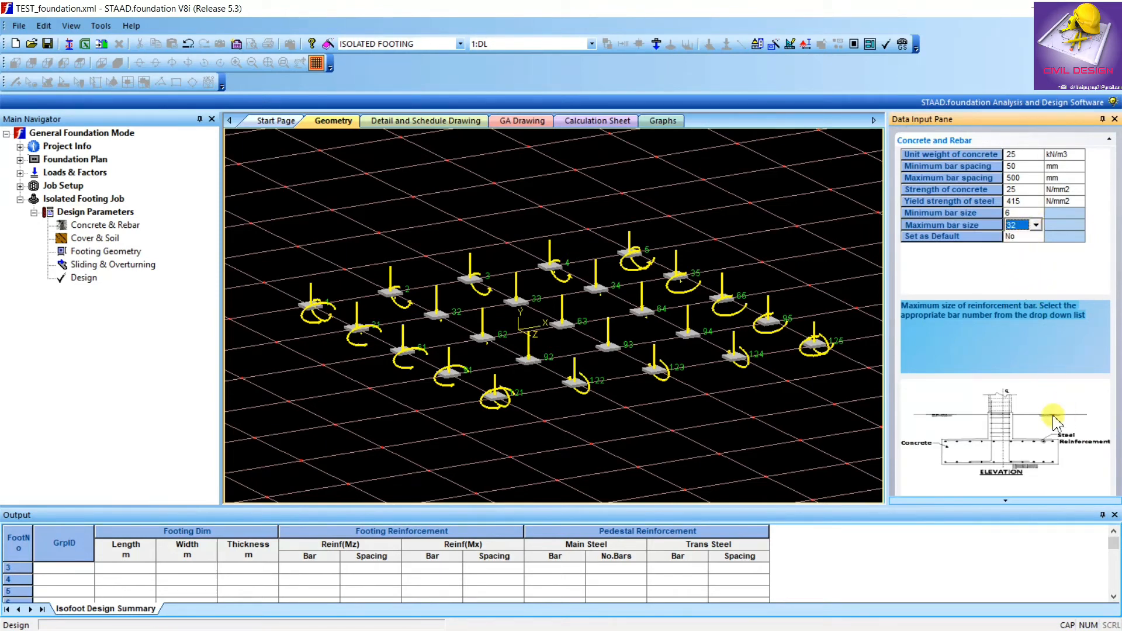
scroll(1052, 416, "down", 1)
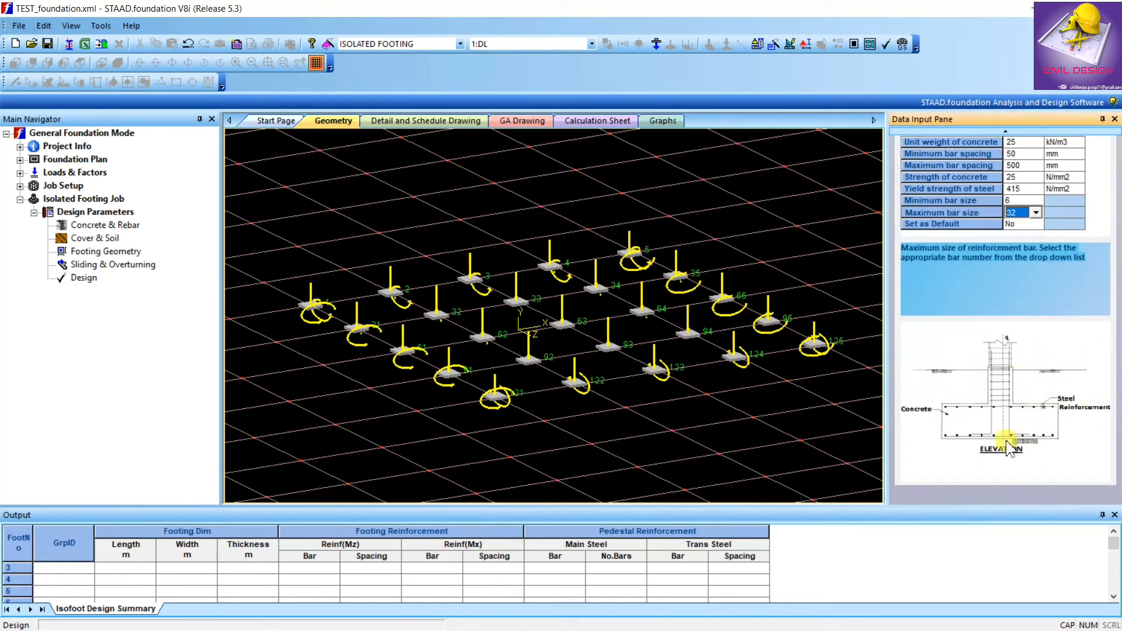
scroll(1036, 330, "up", 1)
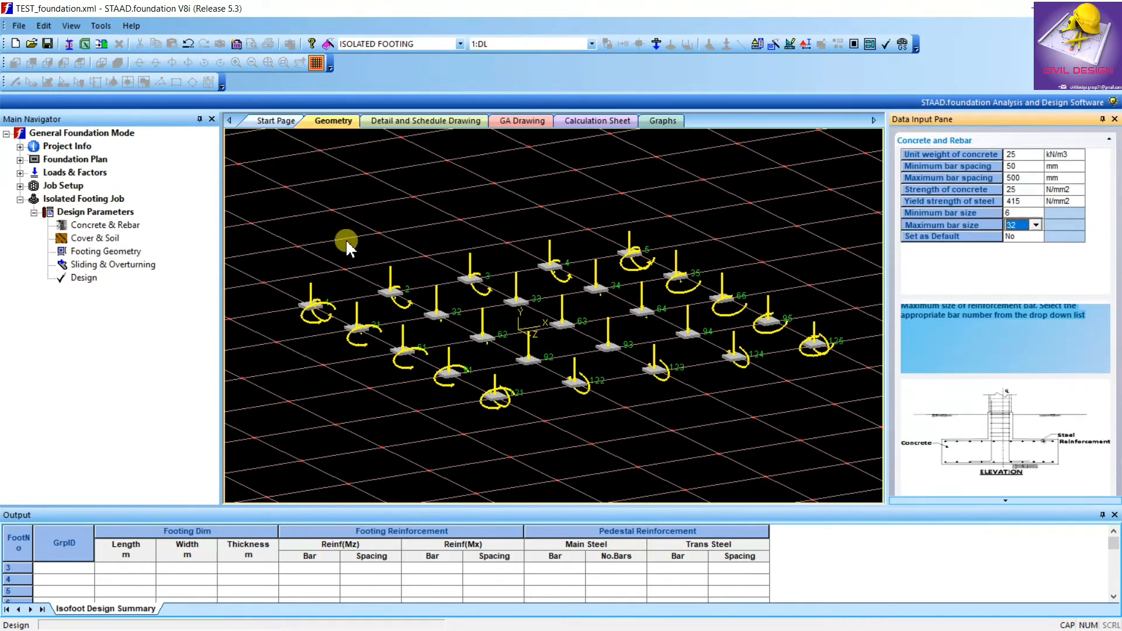
Set the soil type to Undrained Condition in the footing job's cover and soil parameters.
left_click(95, 241)
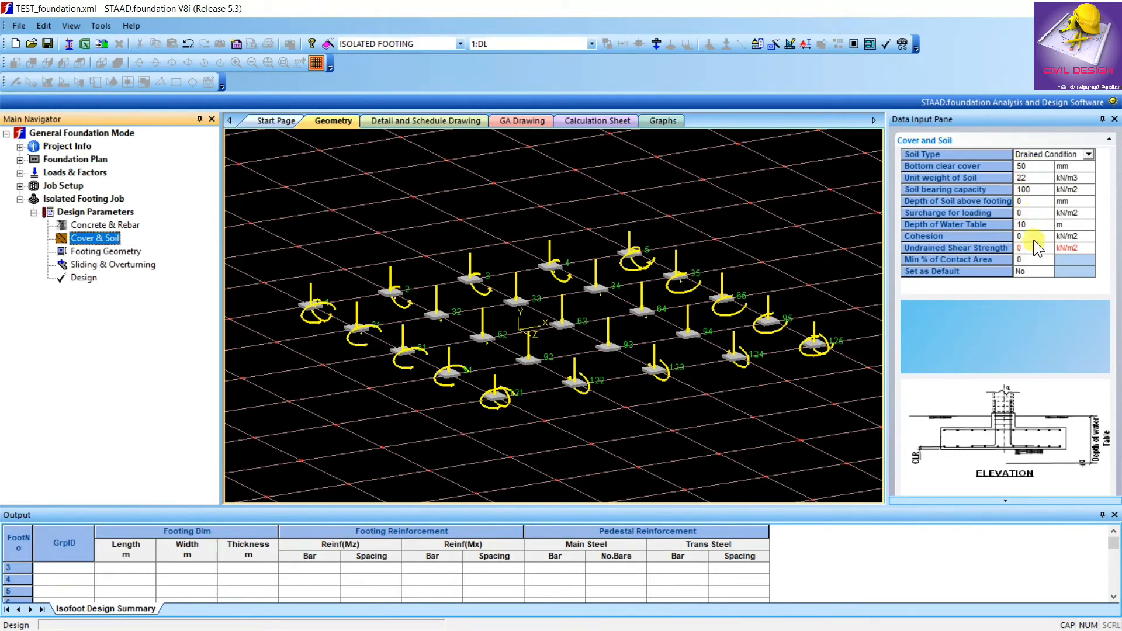
left_click(1089, 154)
left_click(1087, 155)
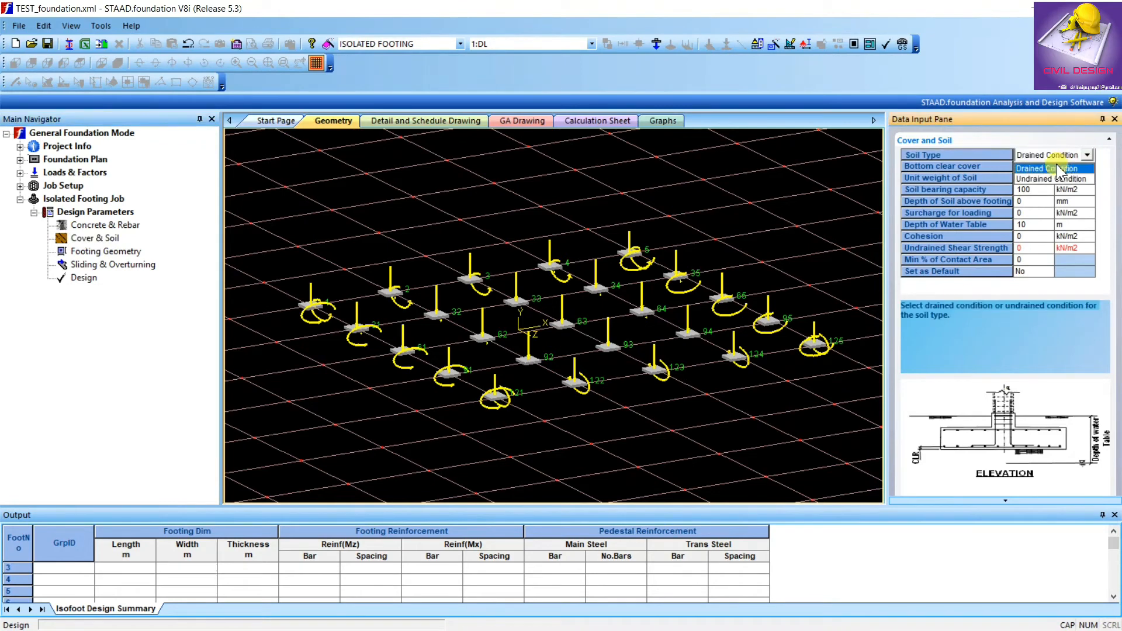
left_click(1048, 182)
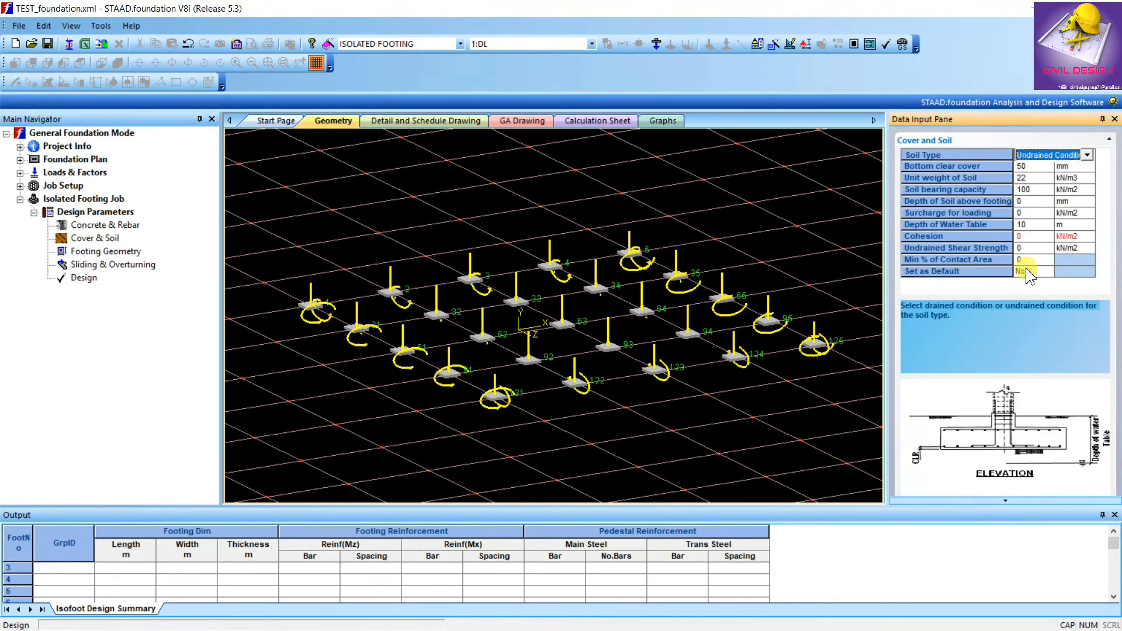
Set the footing geometry to the Uniform Thickness footing type with the Calculate Dimension design type.
left_click(91, 251)
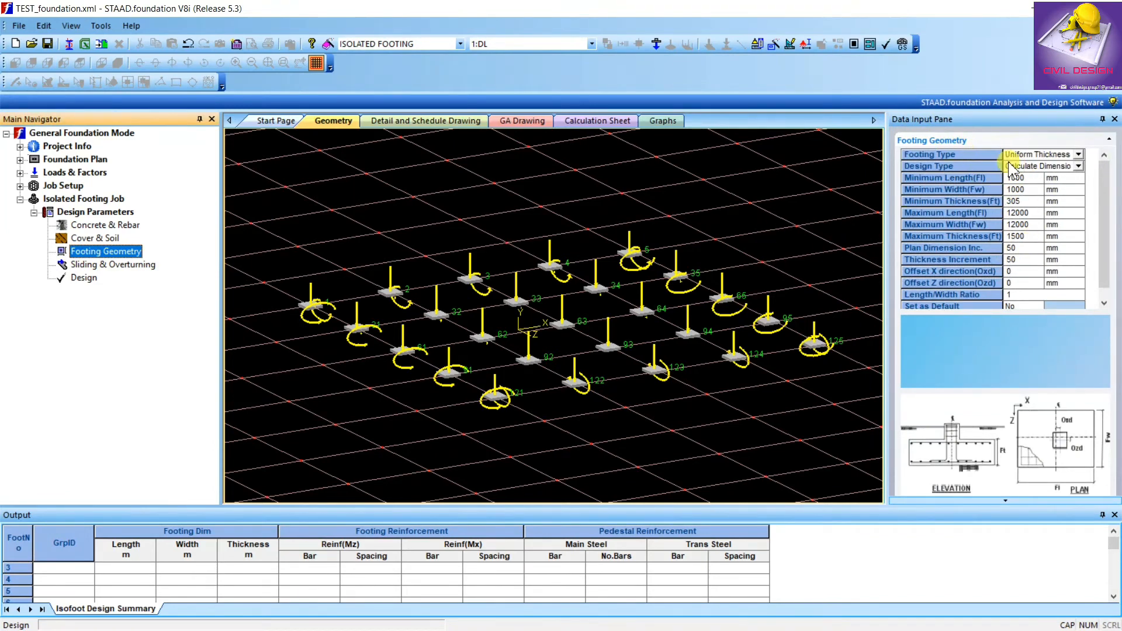
left_click(1059, 154)
left_click(1059, 153)
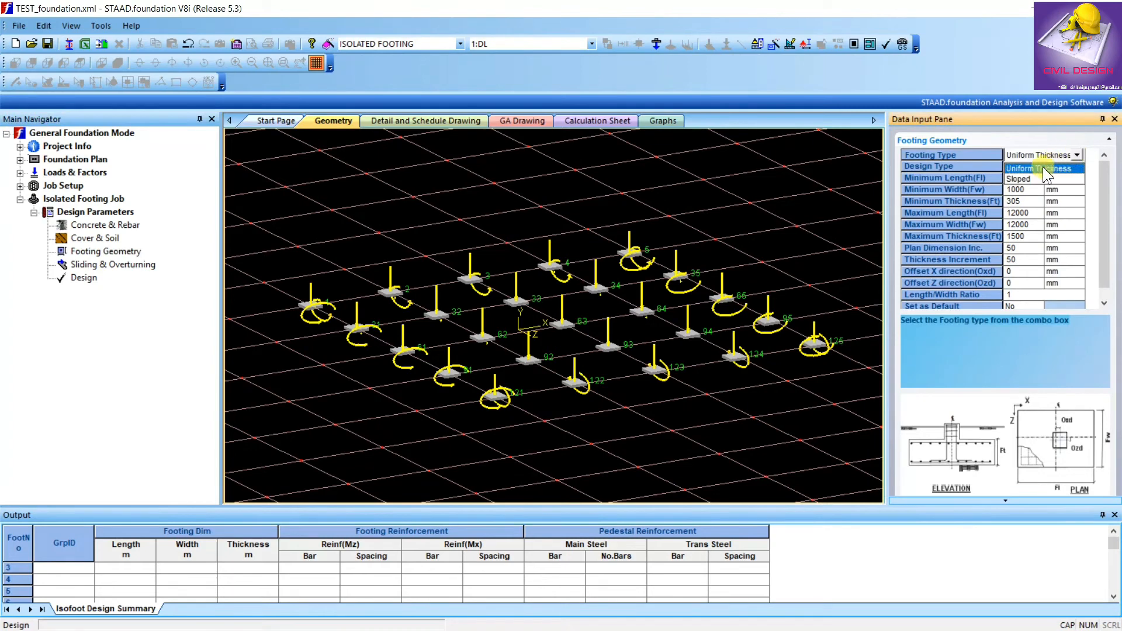
left_click(1038, 169)
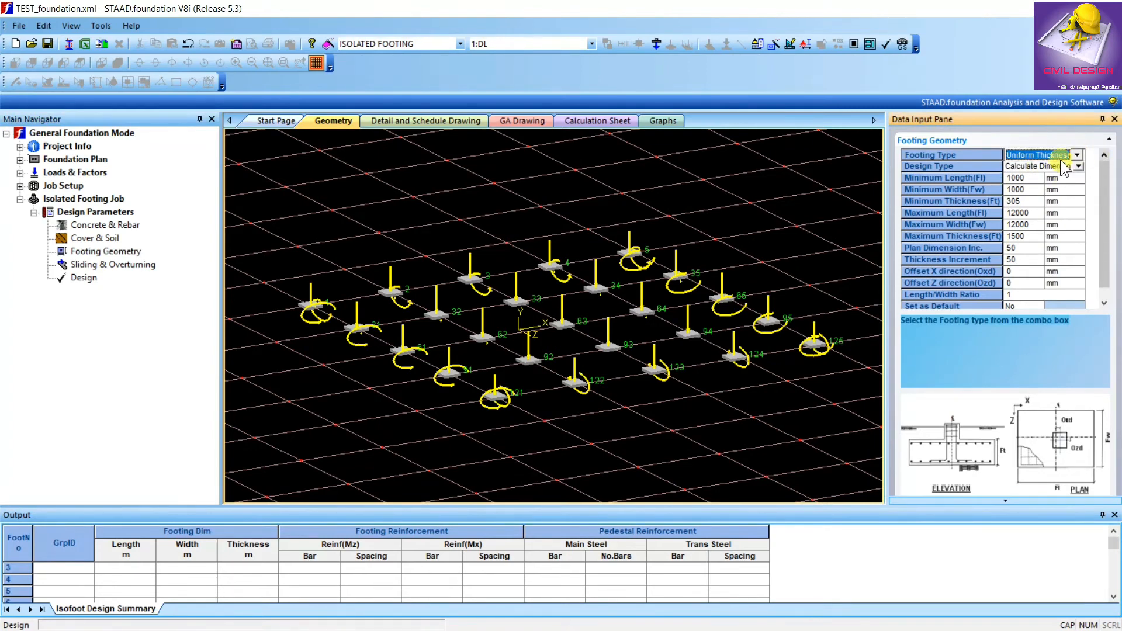
left_click(1075, 156)
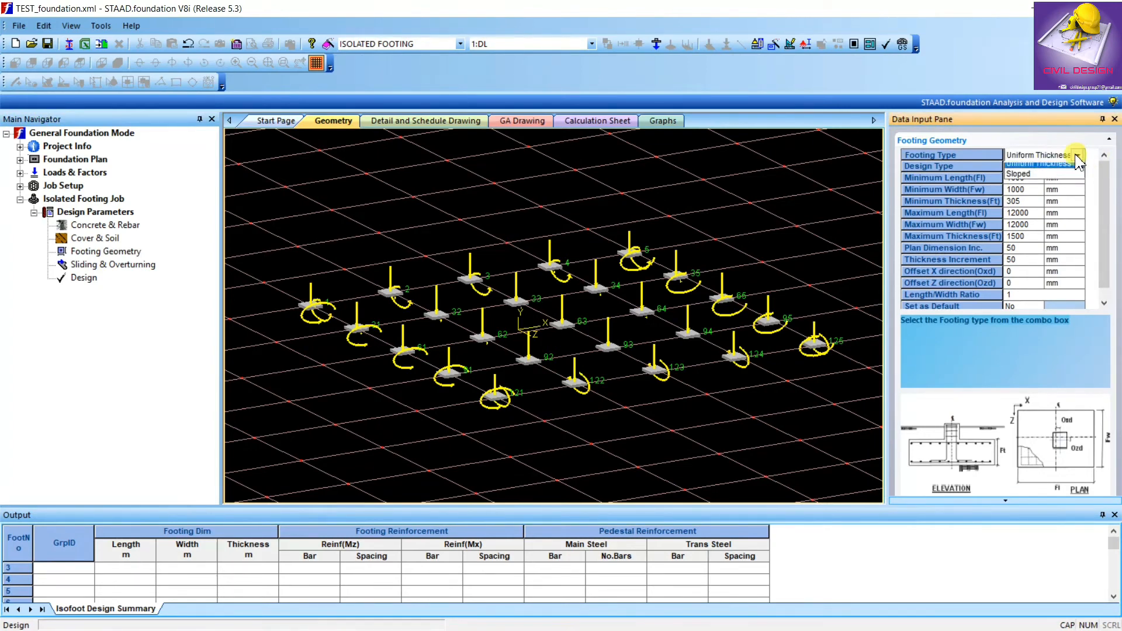
left_click(1039, 169)
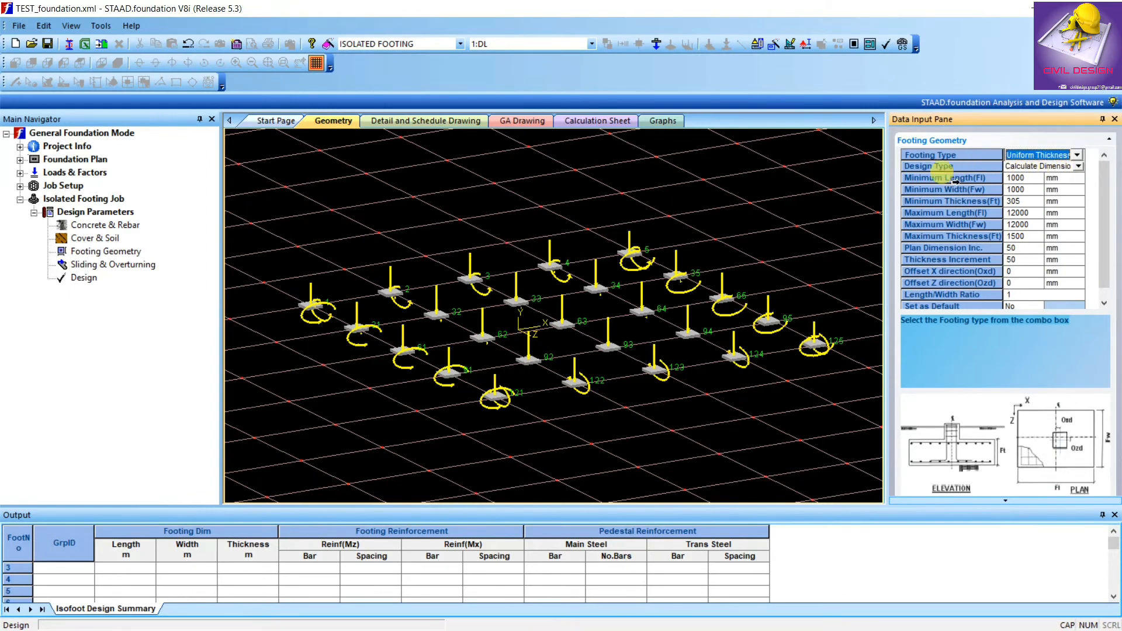
left_click(1077, 166)
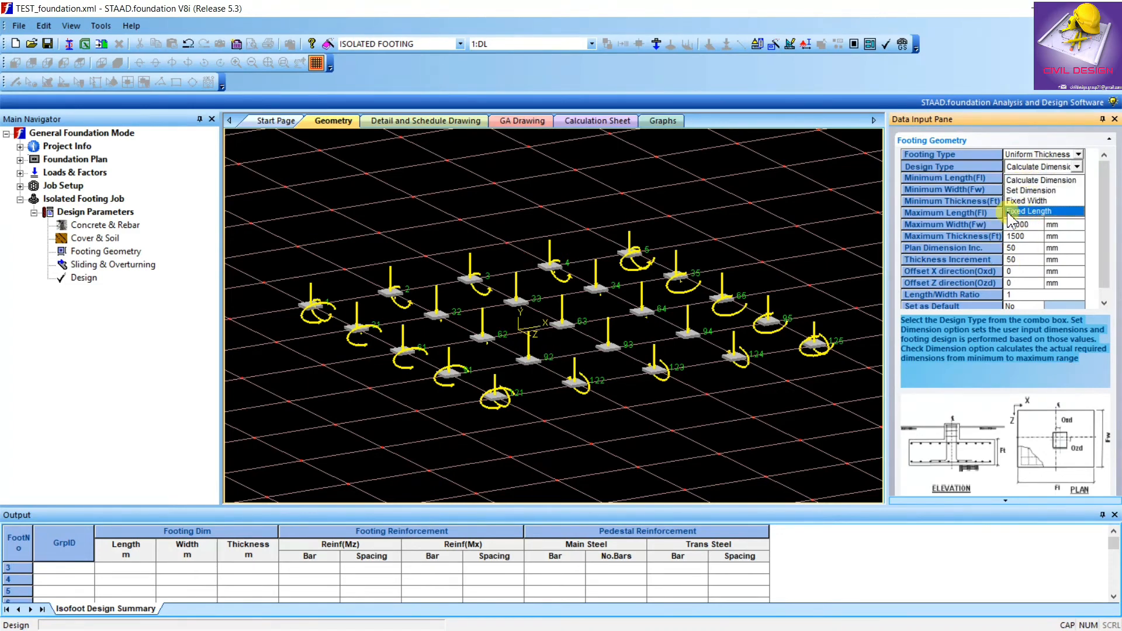
left_click(1035, 180)
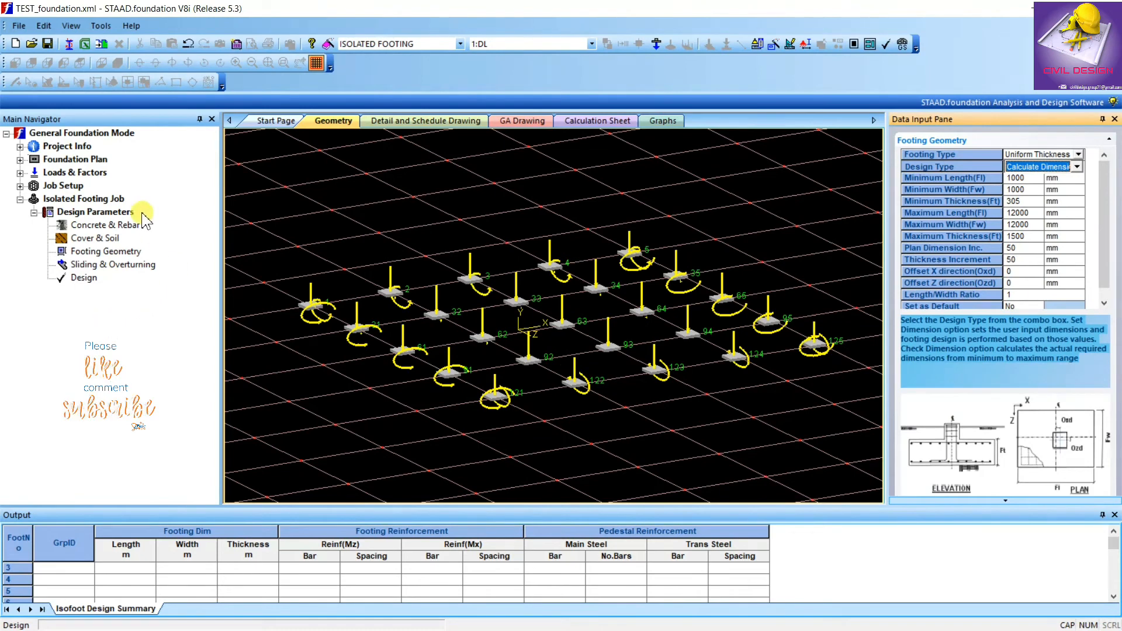
Open the job's sliding and overturning parameters for review, and run the isolated footing analysis and design.
left_click(89, 266)
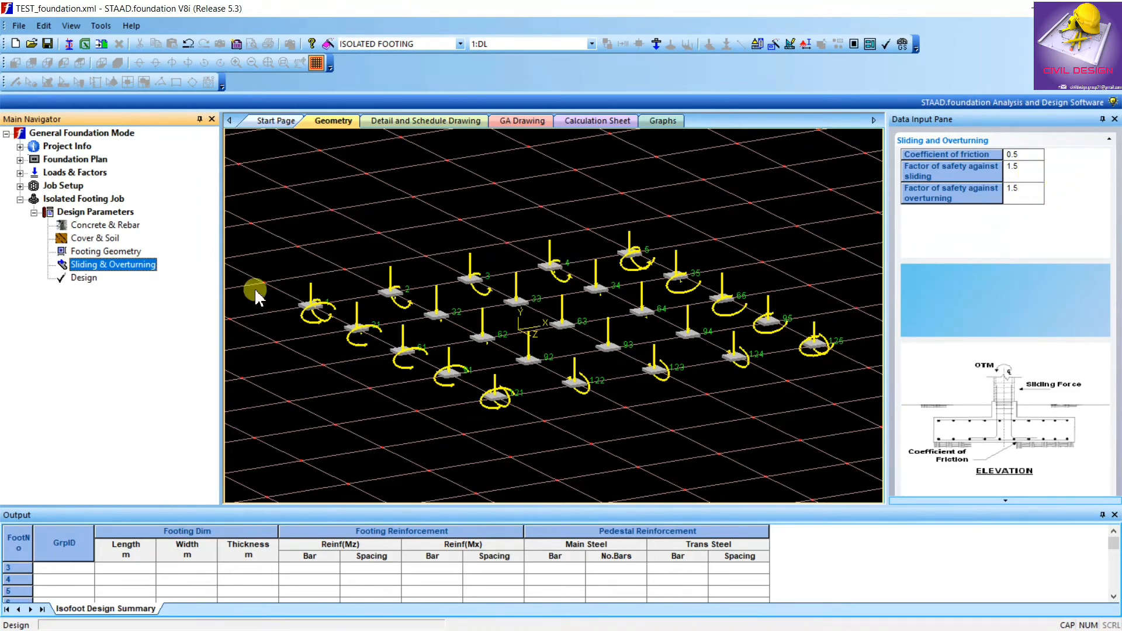
left_click(81, 279)
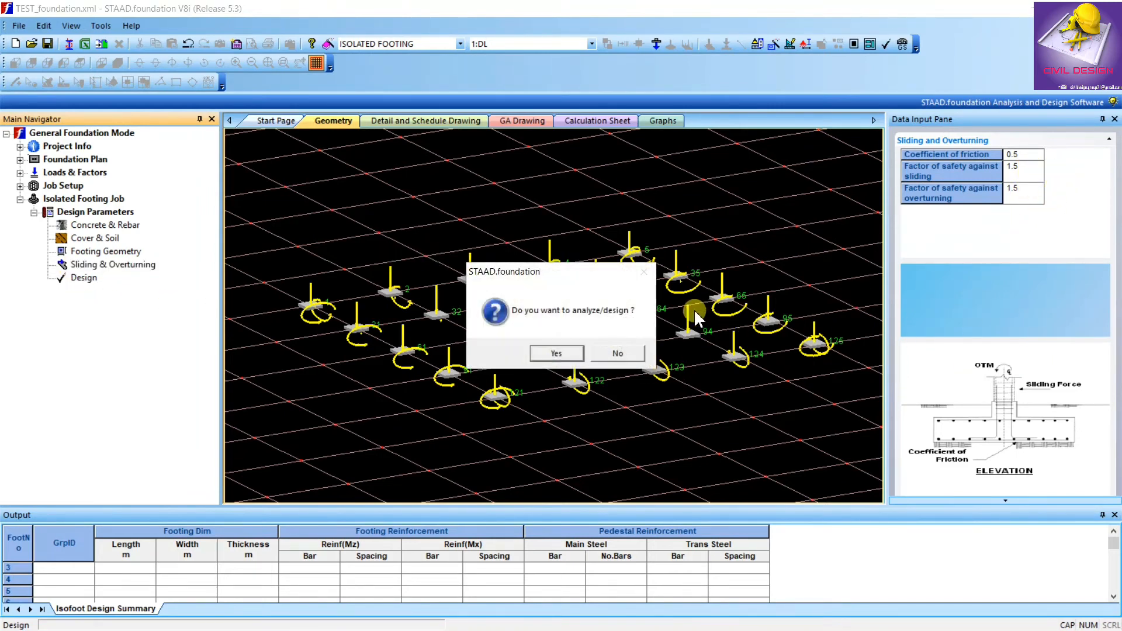
left_click(556, 353)
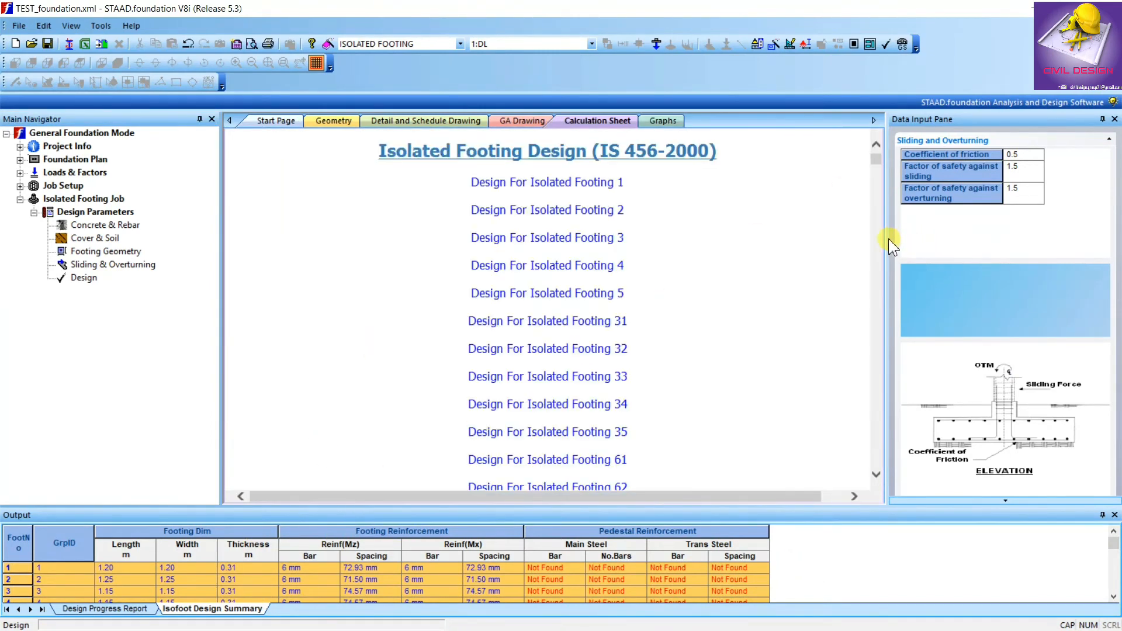
Widen the calculation sheet, open the report for Isolated Footing 1, and review its elevation, plan and input values, accepting the auto-save.
left_click_drag(887, 237, 941, 243)
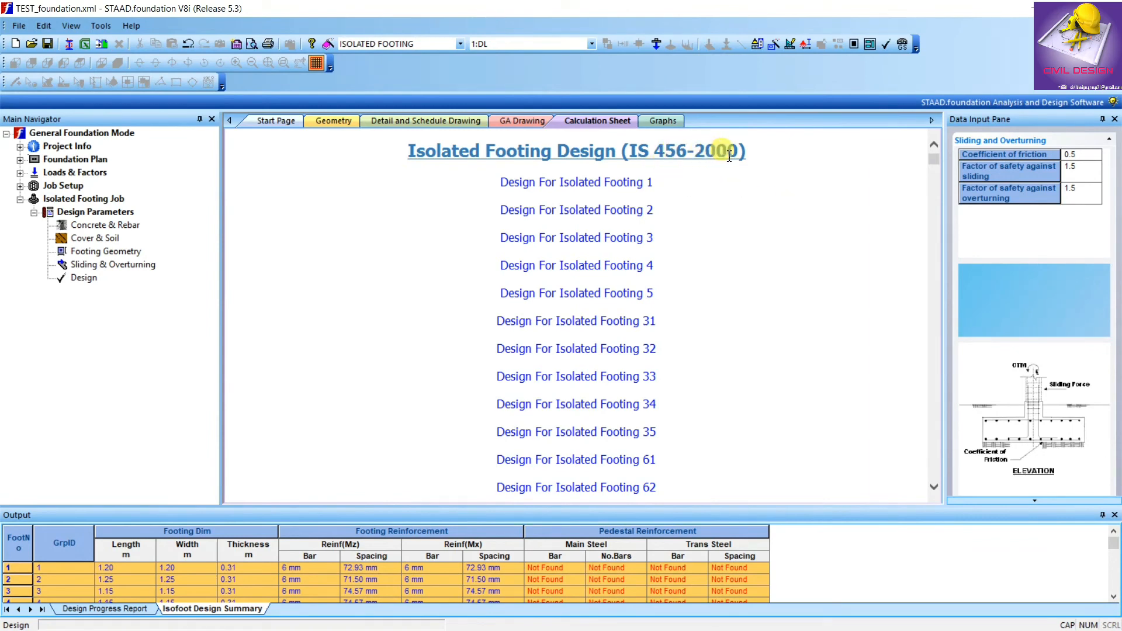
left_click(564, 189)
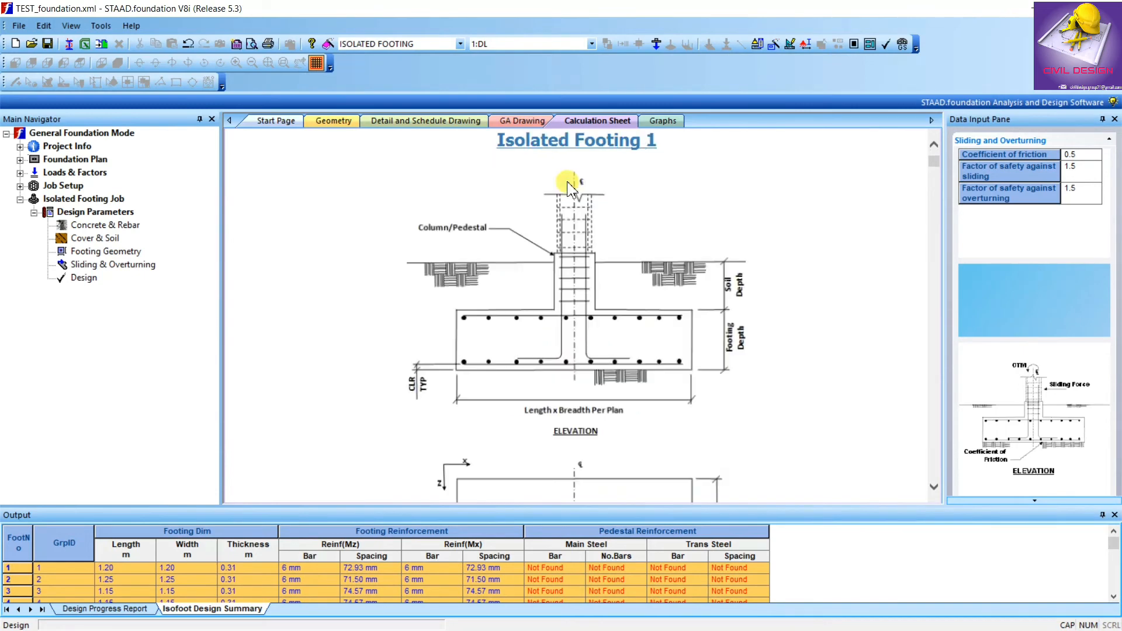
scroll(780, 325, "down", 3)
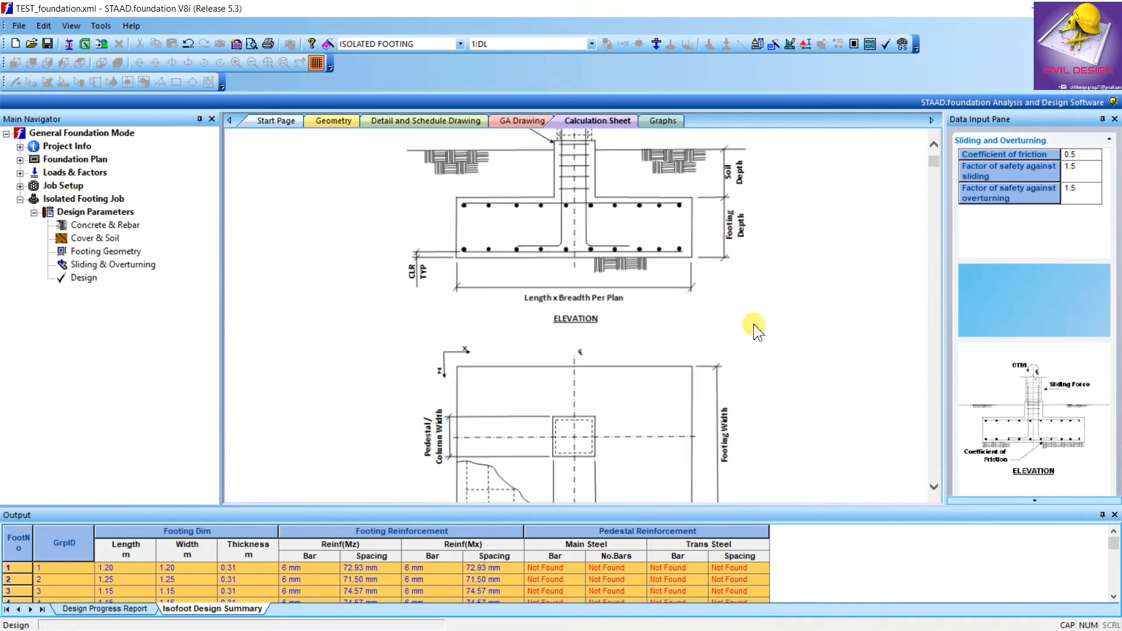
scroll(758, 216, "up", 2)
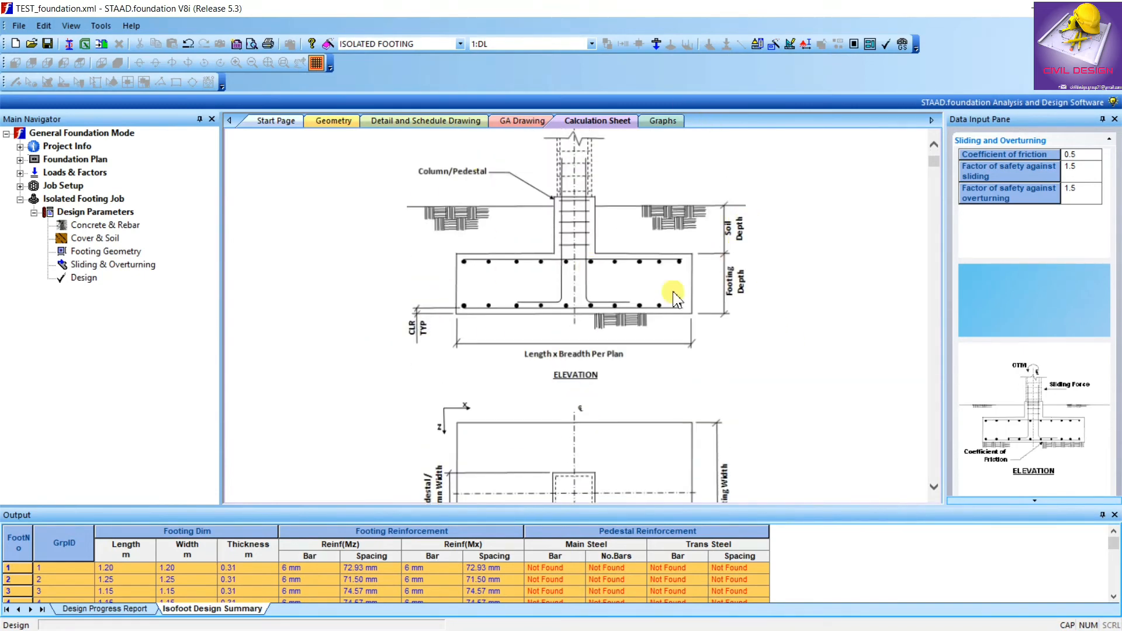
left_click(575, 352)
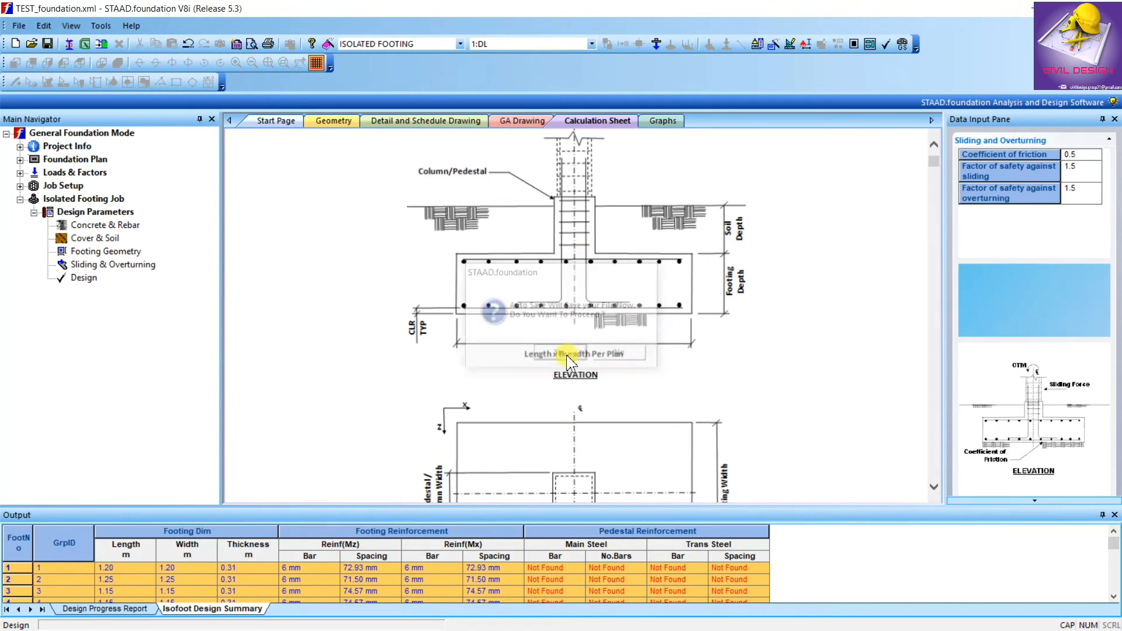
scroll(664, 343, "down", 20)
scroll(721, 325, "up", 9)
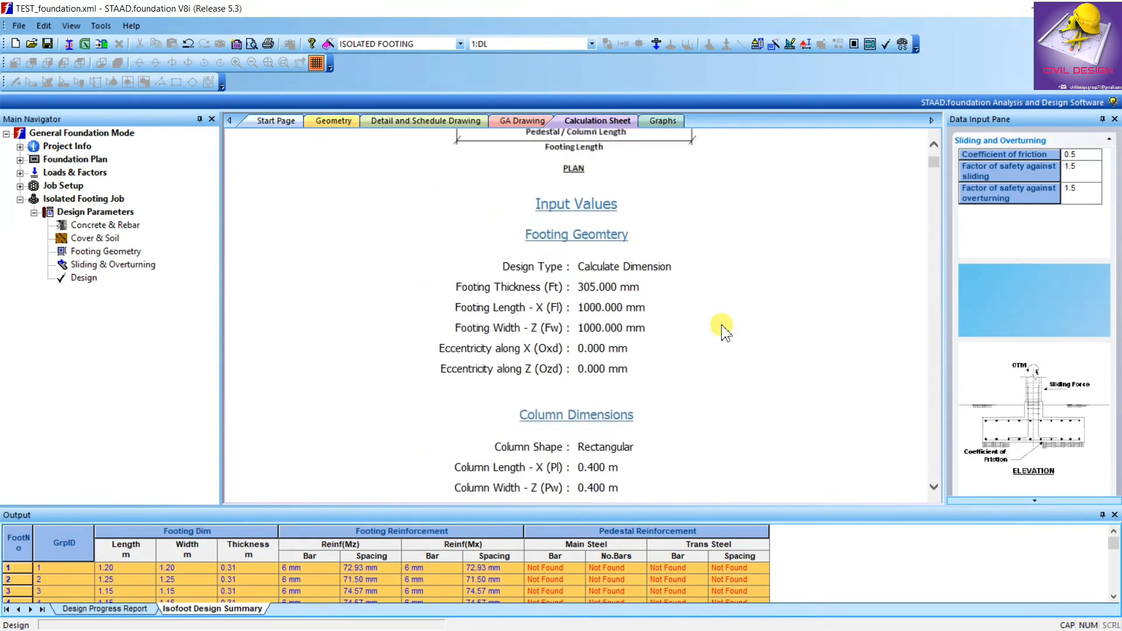
scroll(642, 281, "down", 6)
scroll(626, 250, "down", 6)
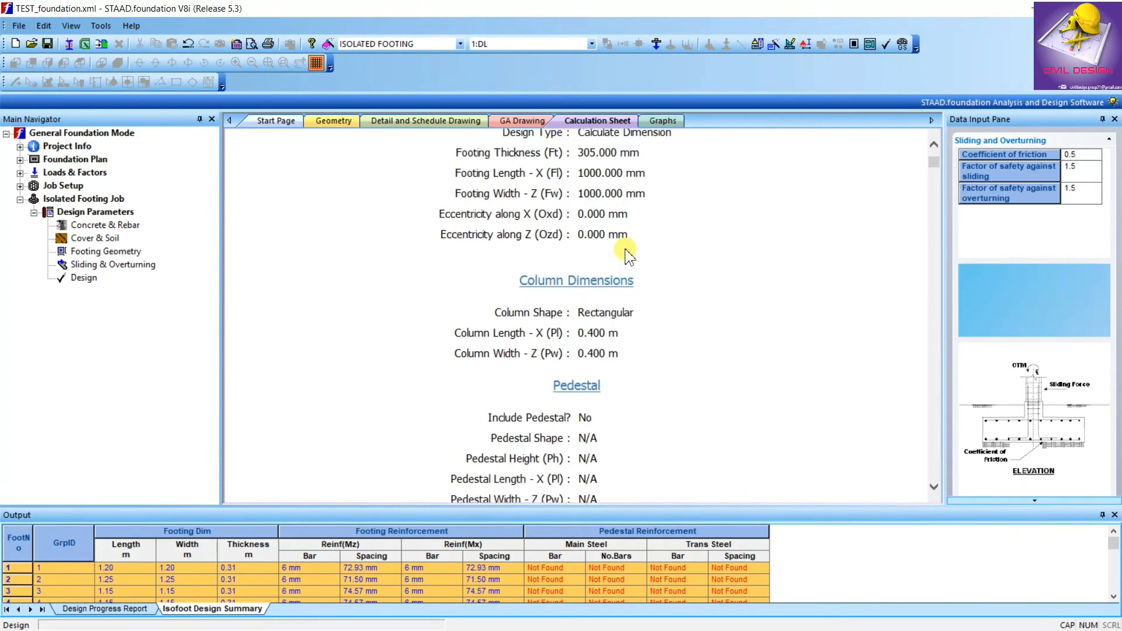
scroll(636, 310, "down", 15)
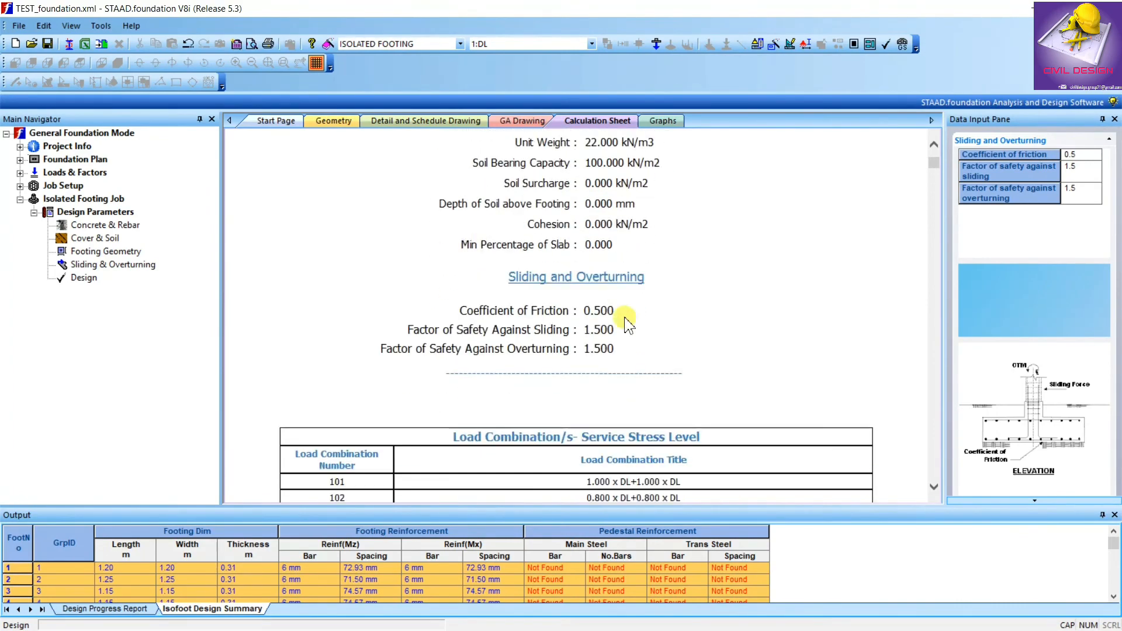
Examine Isolated Footing 1's footing size, corner pressure, overturning, moment and shear calculations.
scroll(724, 327, "down", 15)
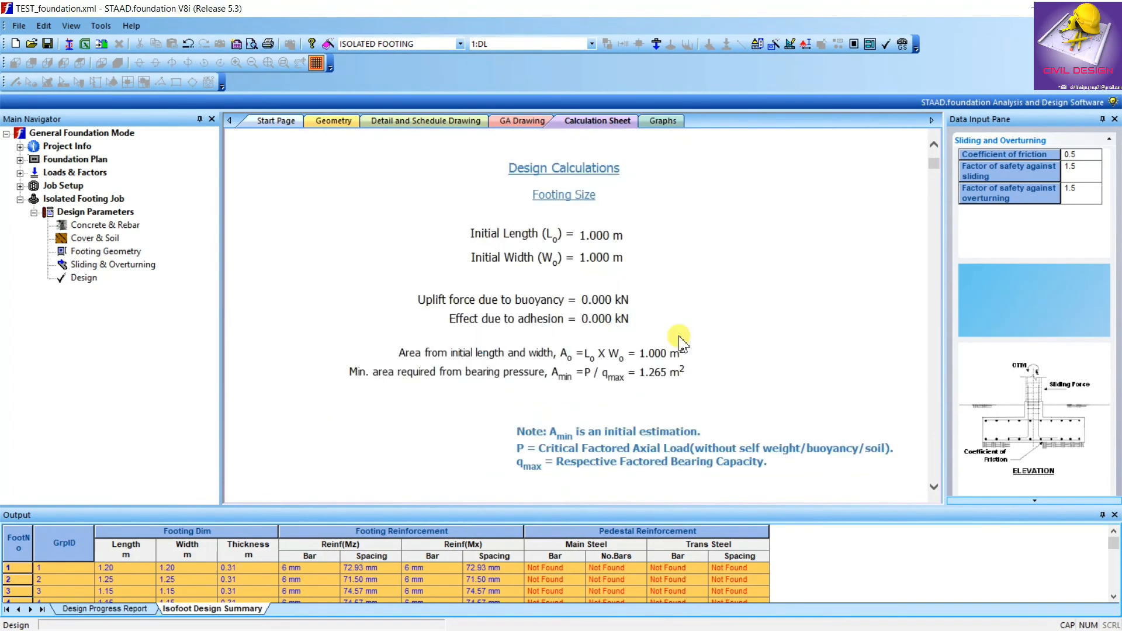
scroll(681, 343, "down", 15)
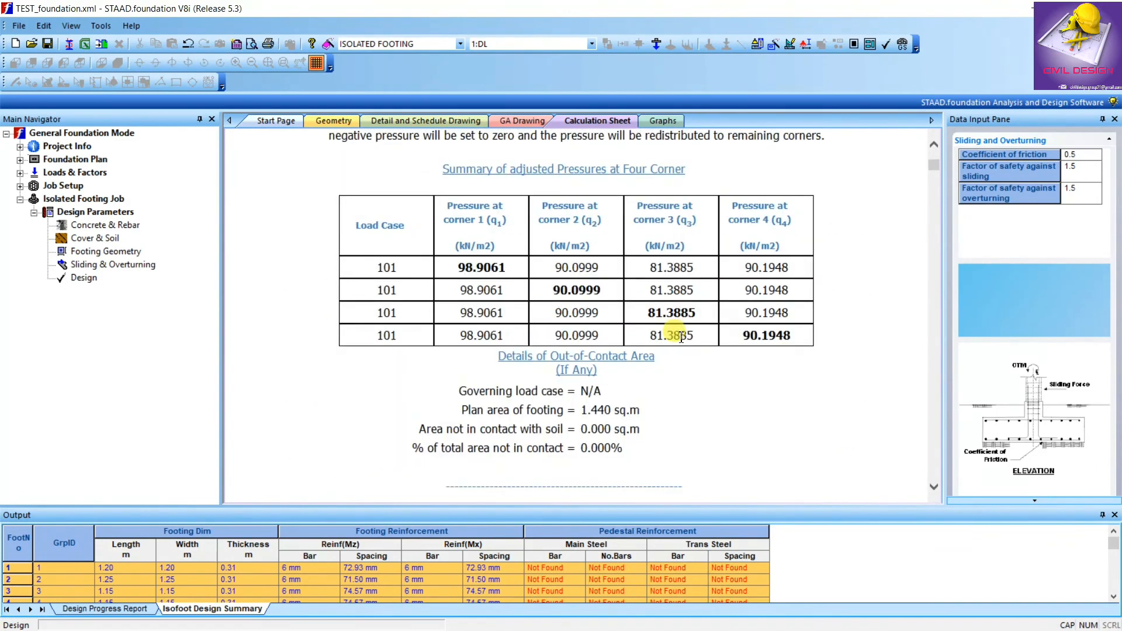
scroll(681, 343, "down", 15)
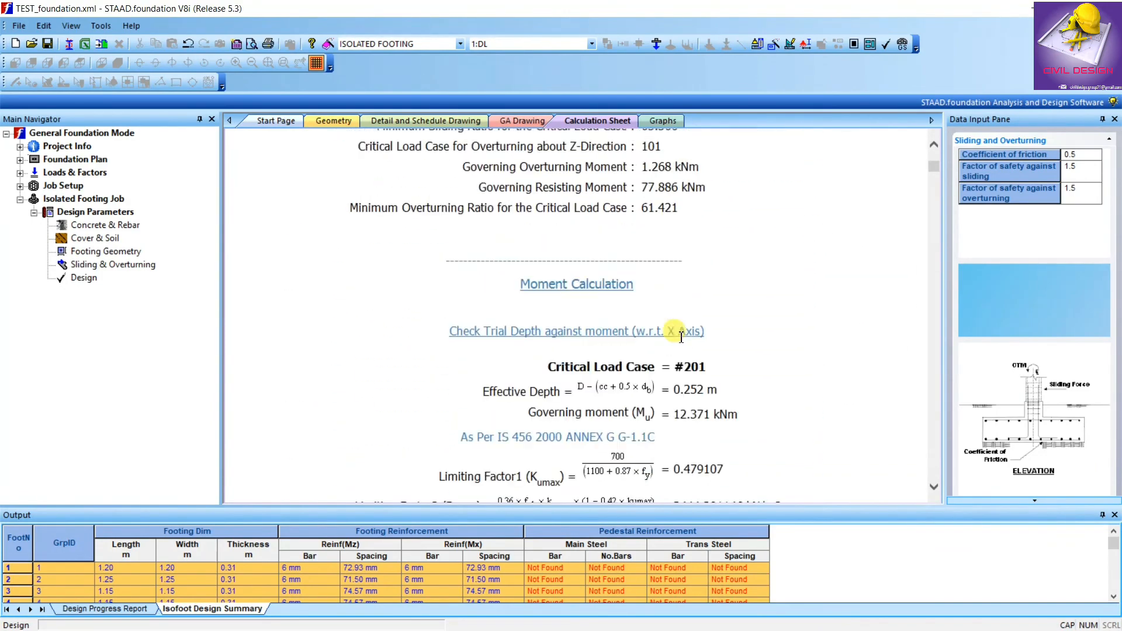
scroll(681, 337, "down", 15)
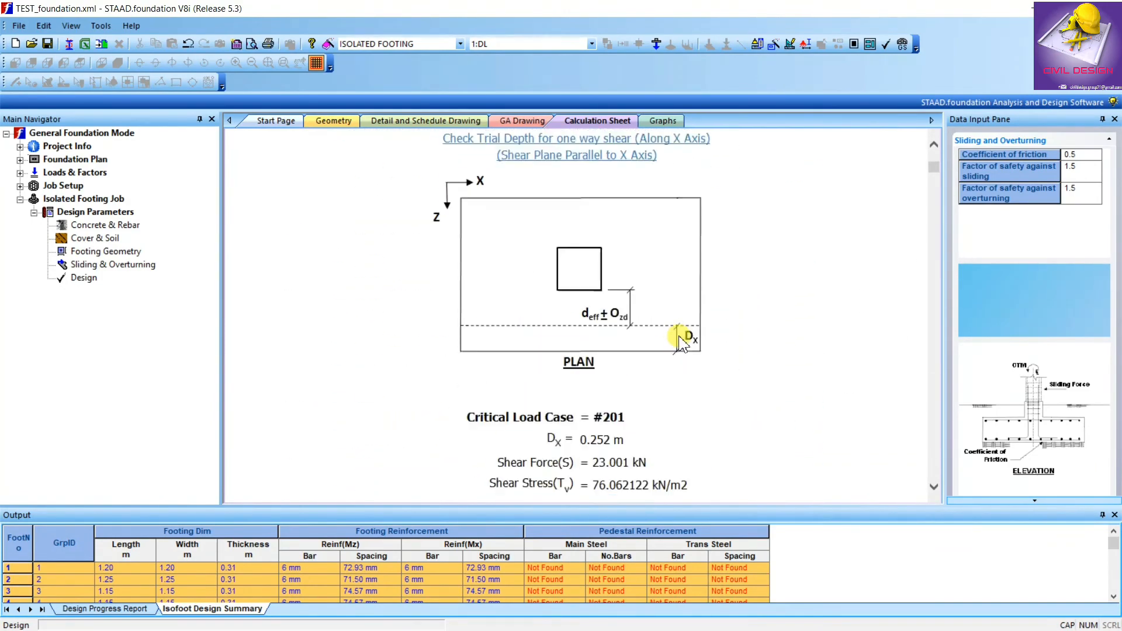
scroll(680, 343, "down", 15)
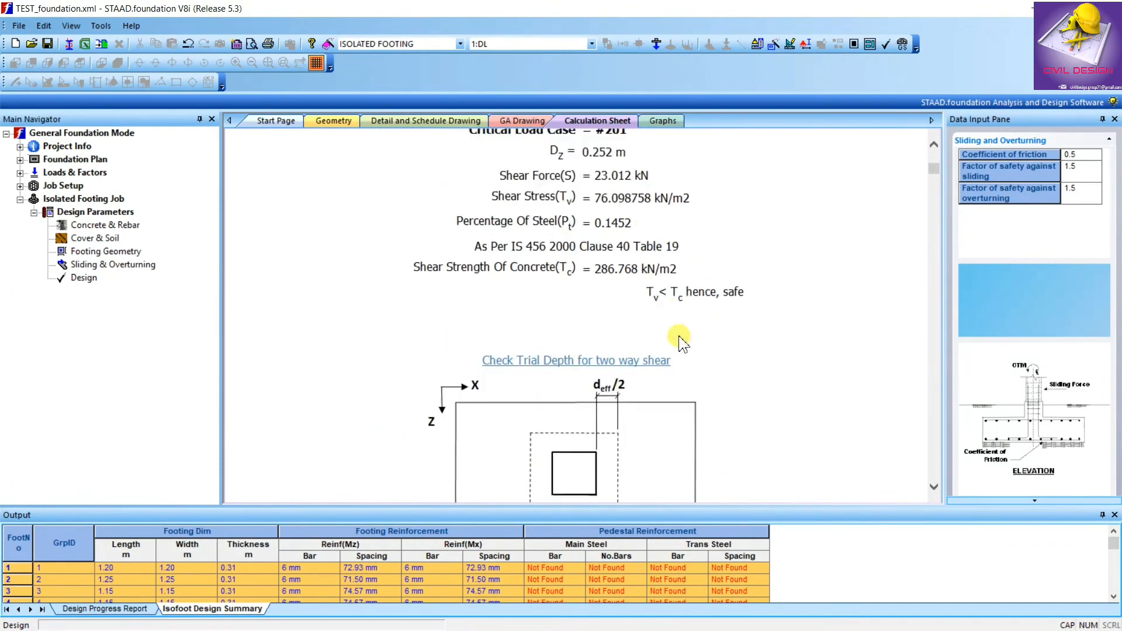
Review the selected reinforcement for Isolated Footing 1 along both axes, continuing to the diagrams of Isolated Footing 2.
scroll(680, 338, "down", 15)
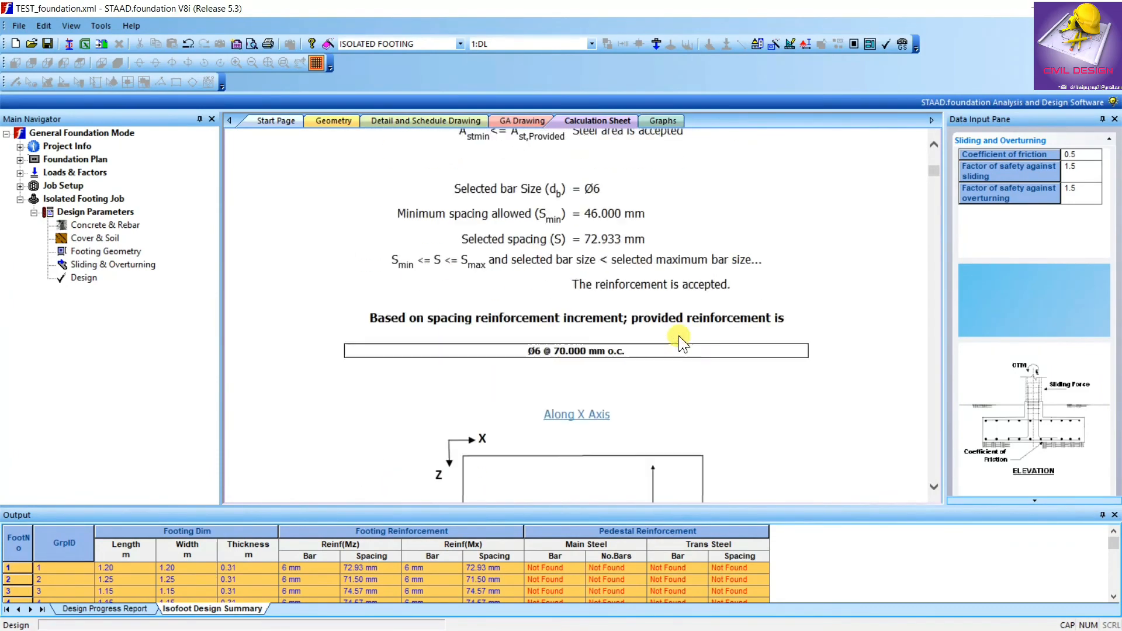
scroll(681, 341, "down", 15)
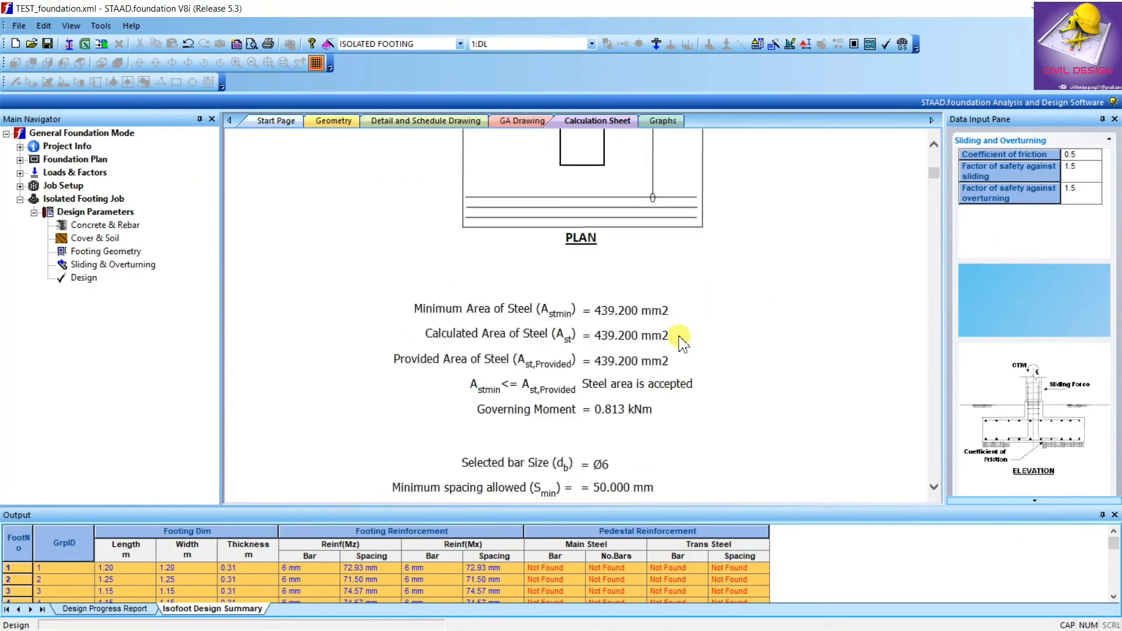
scroll(681, 343, "down", 15)
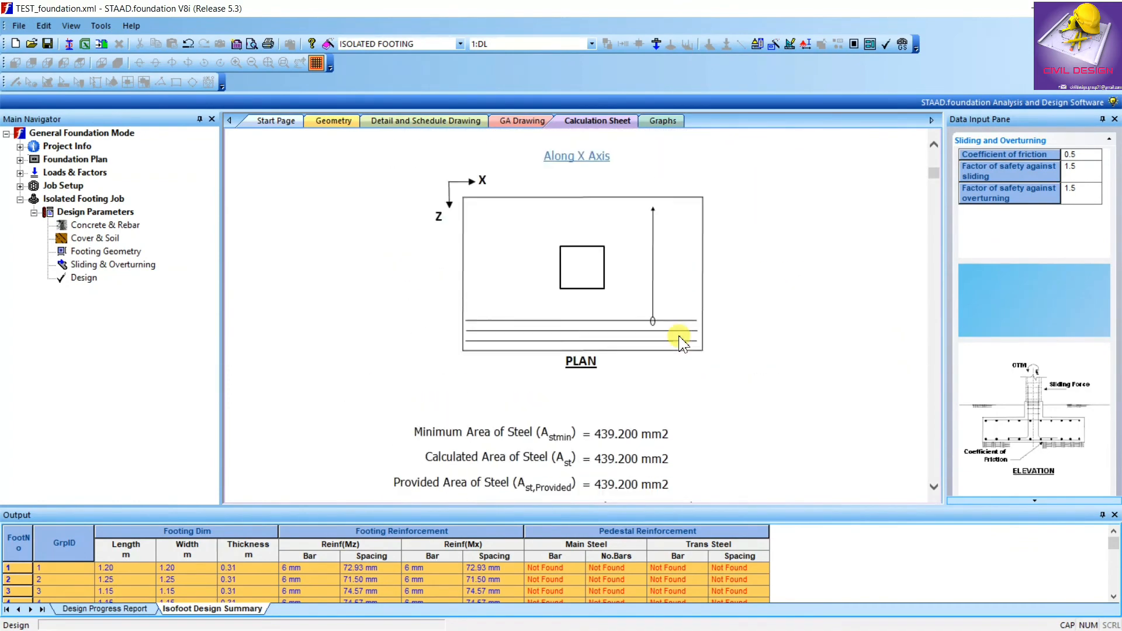
scroll(681, 343, "down", 8)
scroll(673, 292, "up", 3)
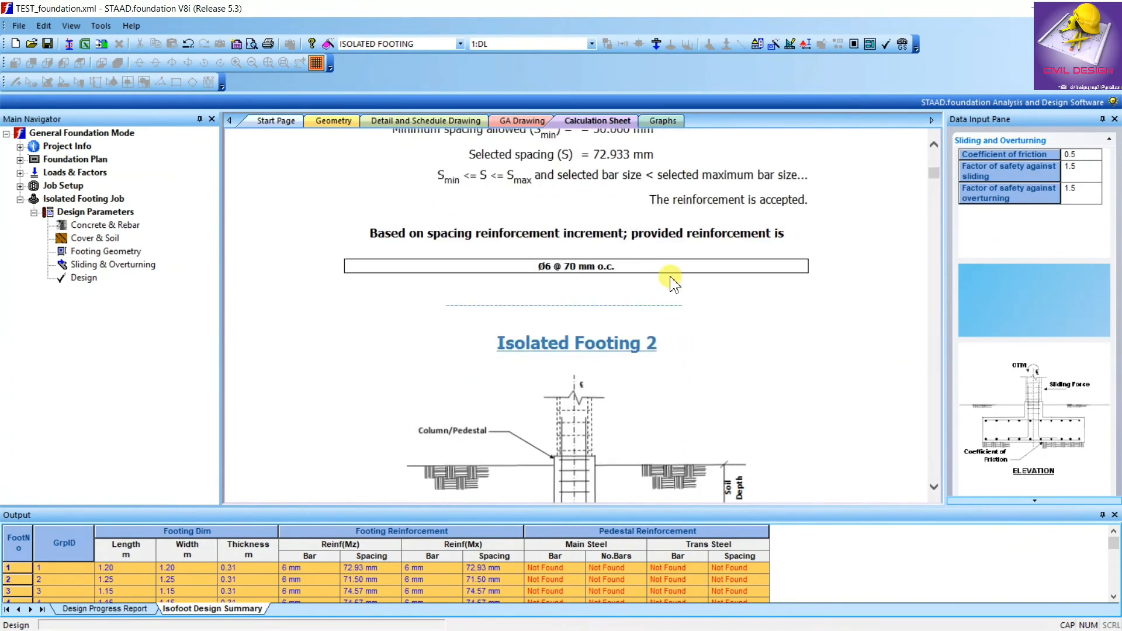
scroll(681, 345, "down", 5)
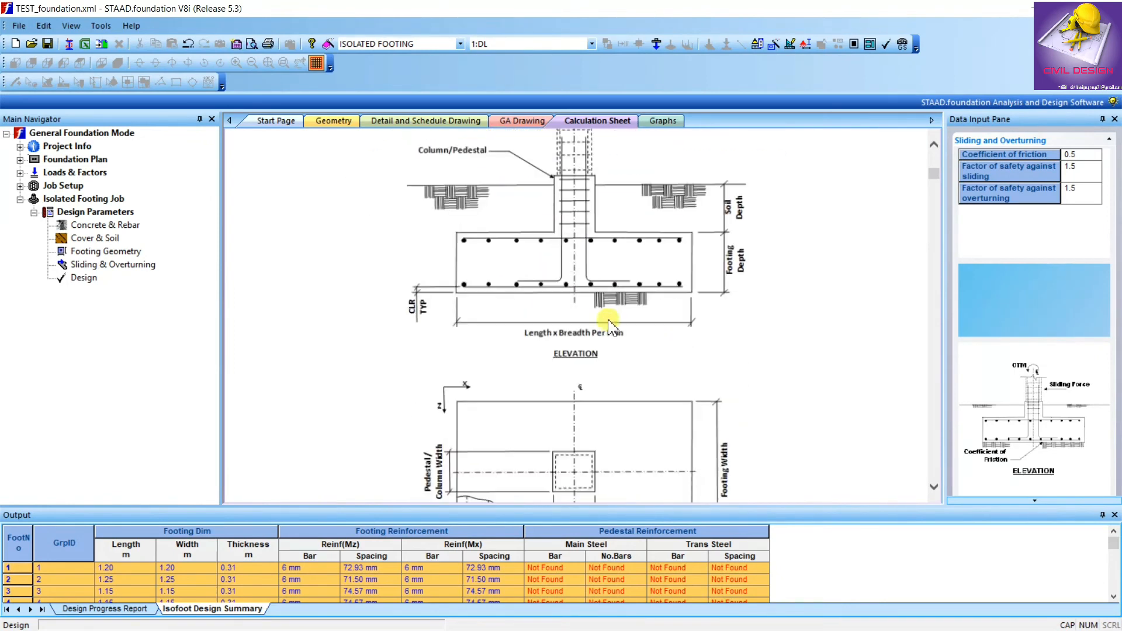
scroll(723, 319, "up", 1)
scroll(724, 319, "up", 2)
scroll(643, 307, "down", 4)
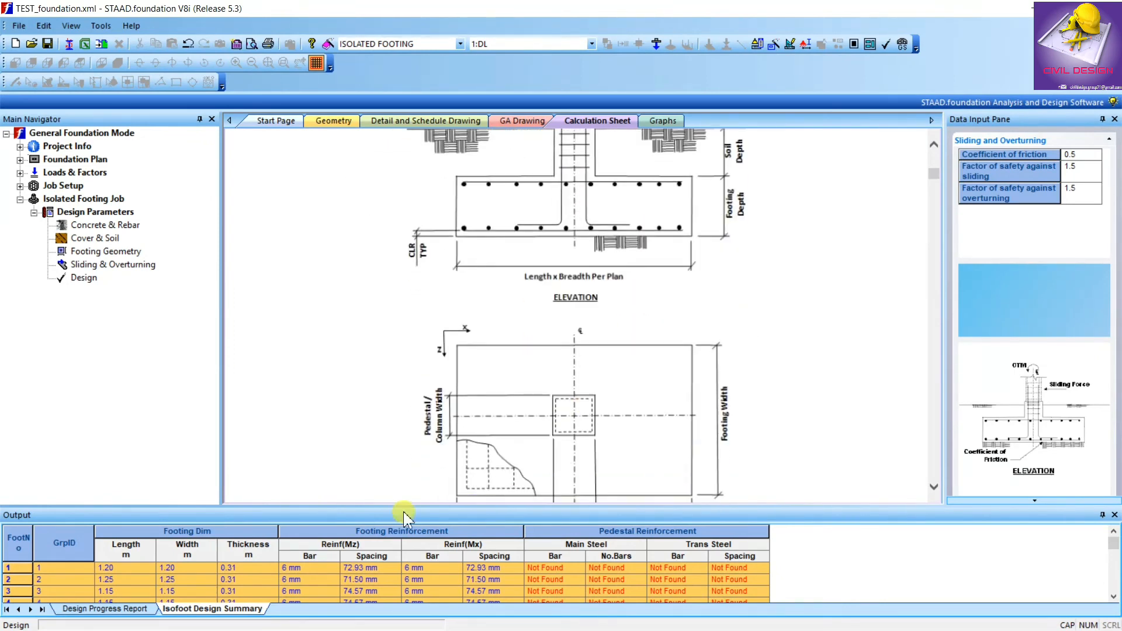
Select footing 1 in the isolated footing design summary and inspect the designed footings in the geometry view.
left_click(15, 565)
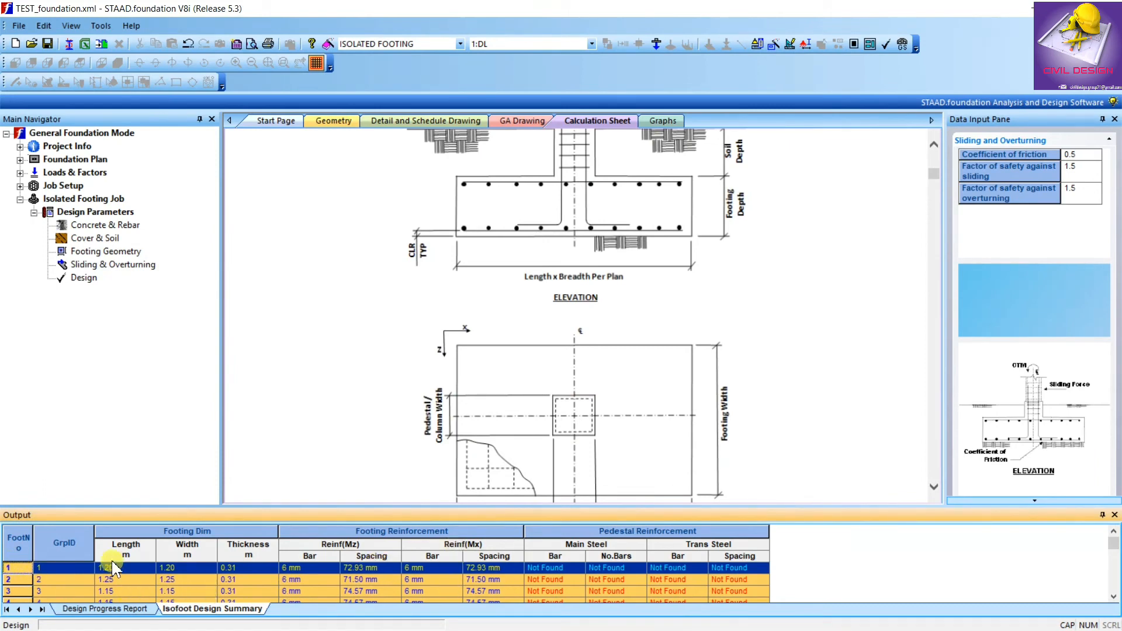
left_click(12, 563)
left_click(333, 120)
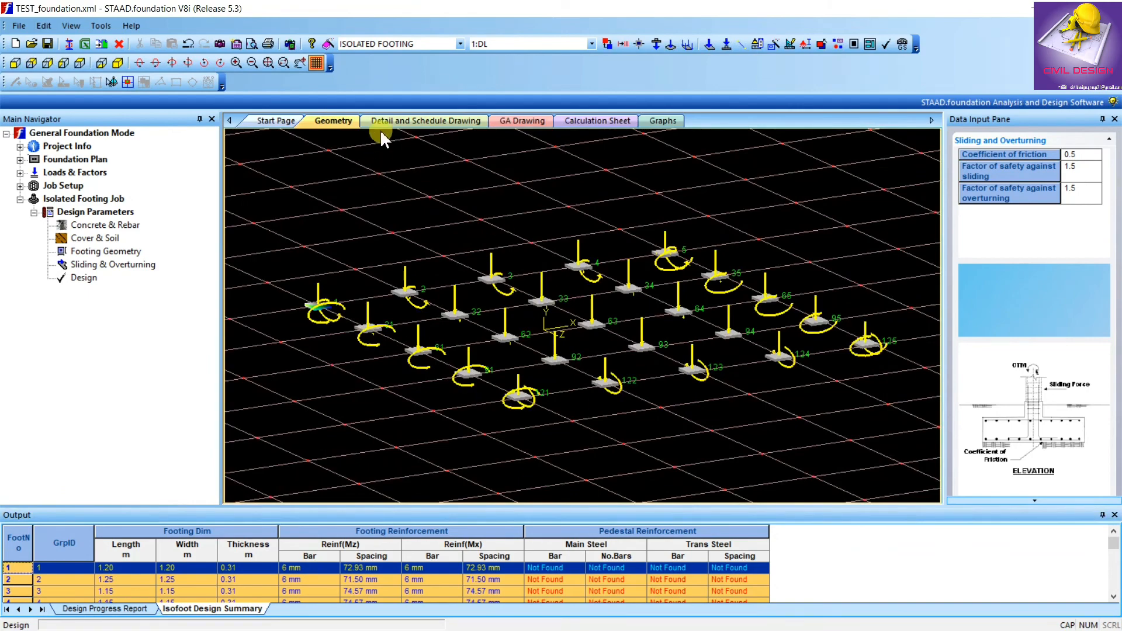
scroll(435, 323, "up", 5)
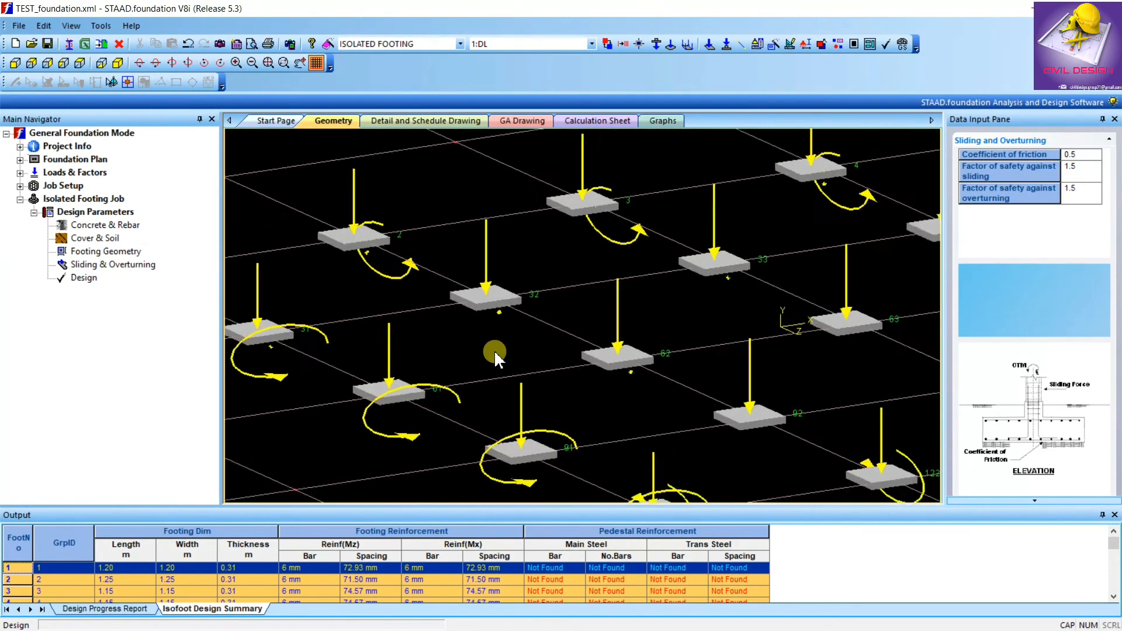
scroll(493, 350, "down", 5)
Open the detail drawing of footing 1 and look over the whole drawing sheet.
left_click(418, 123)
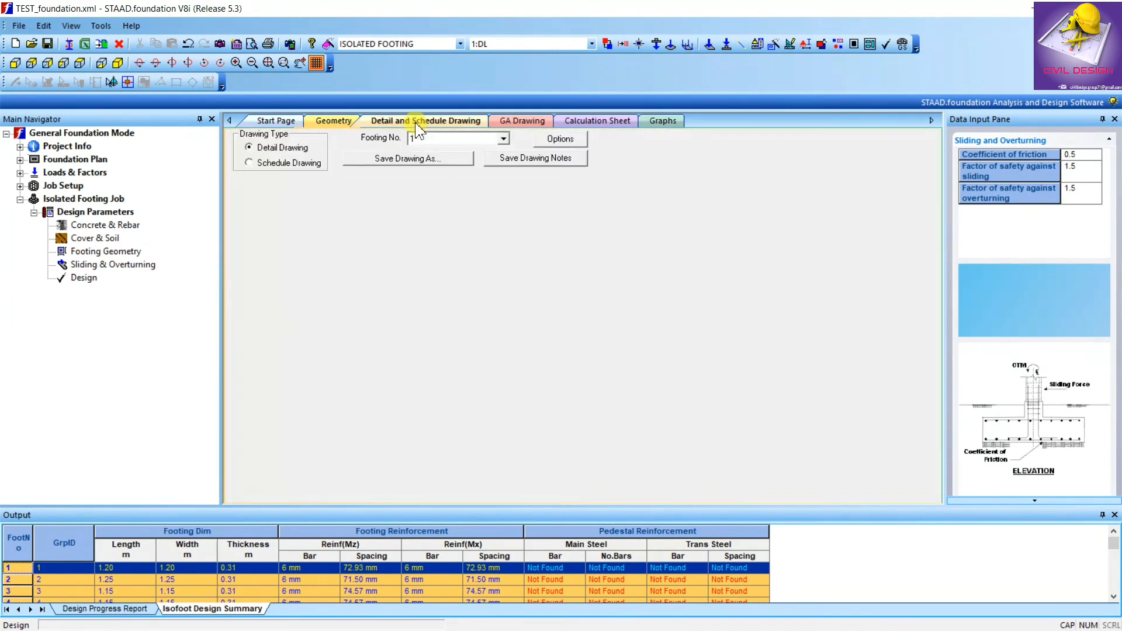
scroll(520, 292, "up", 2)
mouse_move(519, 298)
middle_mouse_down()
mouse_move(485, 409)
mouse_move(425, 274)
mouse_move(448, 268)
mouse_move(433, 347)
middle_mouse_up()
scroll(483, 399, "up", 2)
scroll(483, 399, "down", 4)
scroll(447, 269, "down", 3)
scroll(447, 269, "up", 1)
scroll(448, 237, "up", 2)
mouse_move(434, 393)
middle_mouse_down()
mouse_move(386, 258)
mouse_move(443, 349)
mouse_move(479, 300)
mouse_move(607, 425)
mouse_move(590, 338)
middle_mouse_up()
scroll(385, 257, "up", 2)
scroll(383, 256, "up", 3)
scroll(443, 348, "down", 1)
scroll(590, 336, "down", 3)
scroll(560, 198, "up", 5)
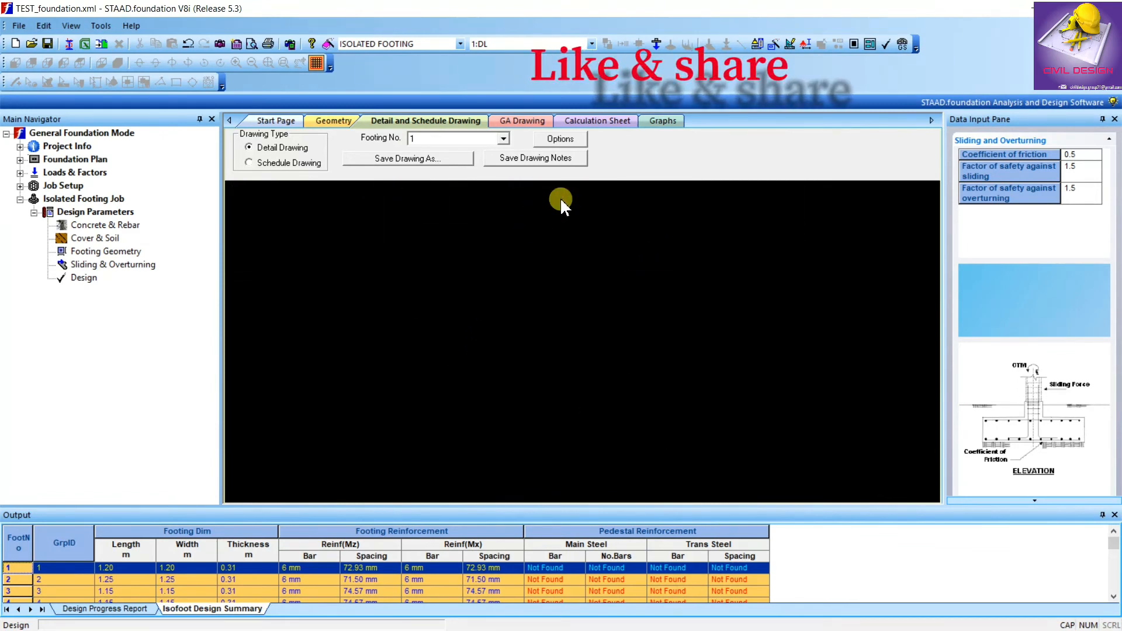
scroll(518, 423, "down", 5)
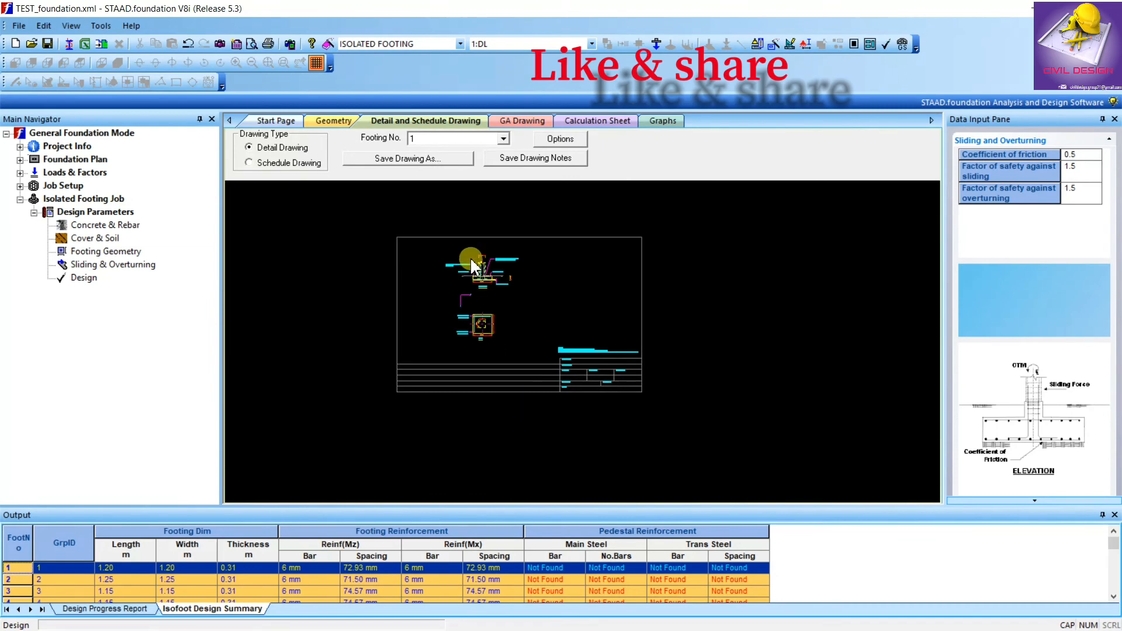
scroll(470, 255, "up", 2)
scroll(470, 253, "down", 3)
mouse_move(470, 254)
middle_mouse_down()
mouse_move(461, 480)
mouse_move(449, 381)
middle_mouse_up()
Examine the notes and title block of footing 1's detail drawing, plus the elevation's dimensions and reinforcement labels.
scroll(448, 378, "up", 8)
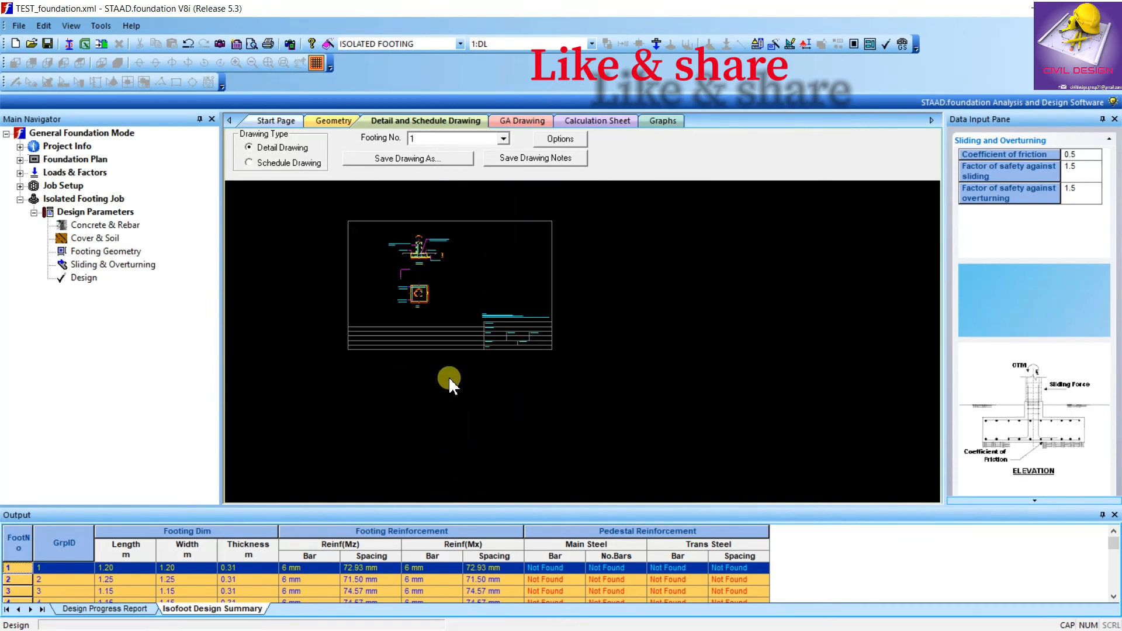
scroll(567, 486, "up", 2)
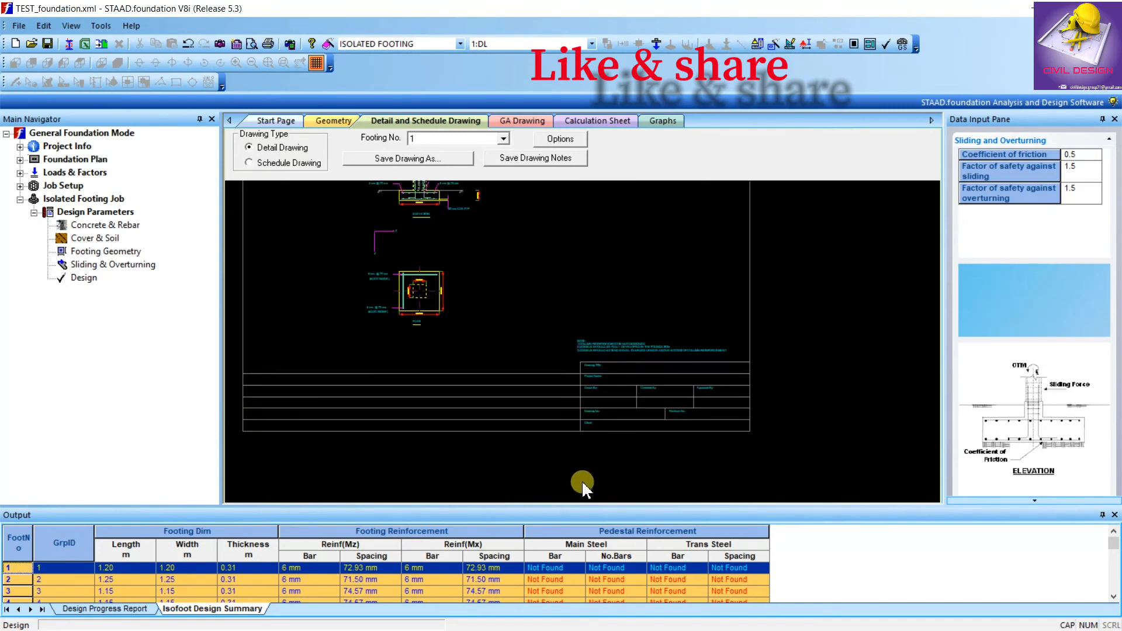
scroll(583, 484, "up", 2)
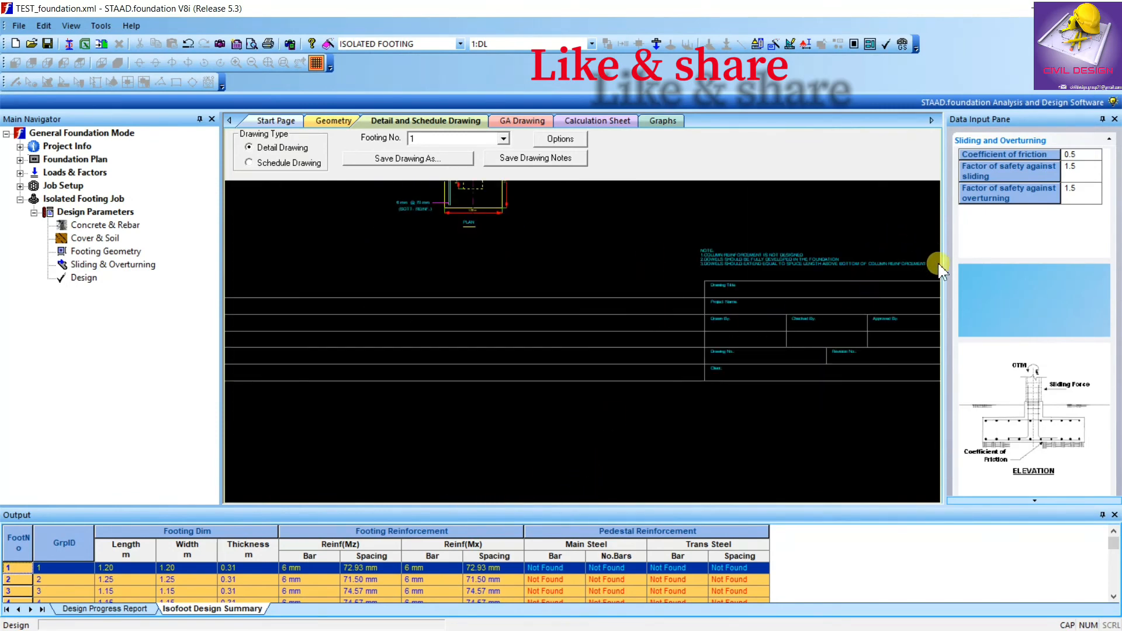
scroll(541, 389, "down", 2)
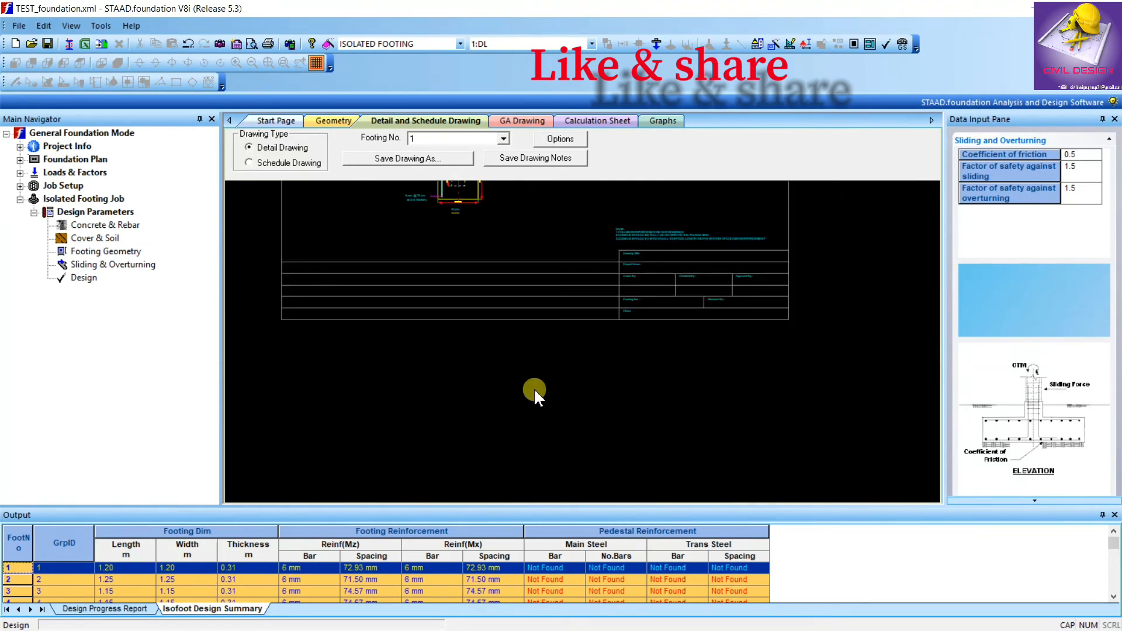
scroll(539, 379, "down", 5)
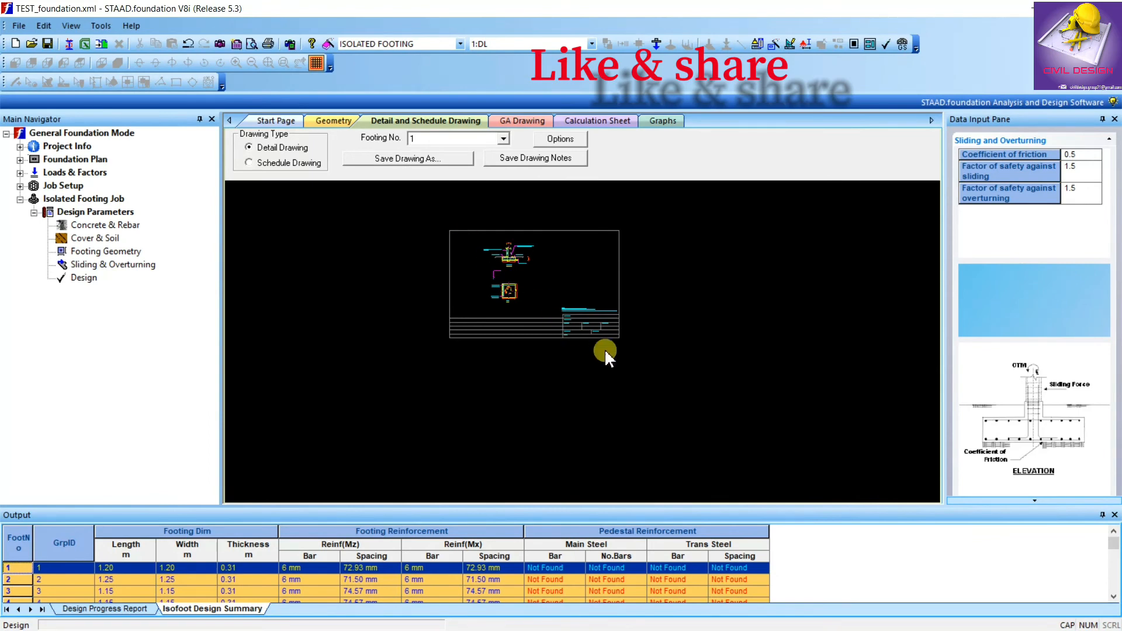
scroll(509, 249, "up", 4)
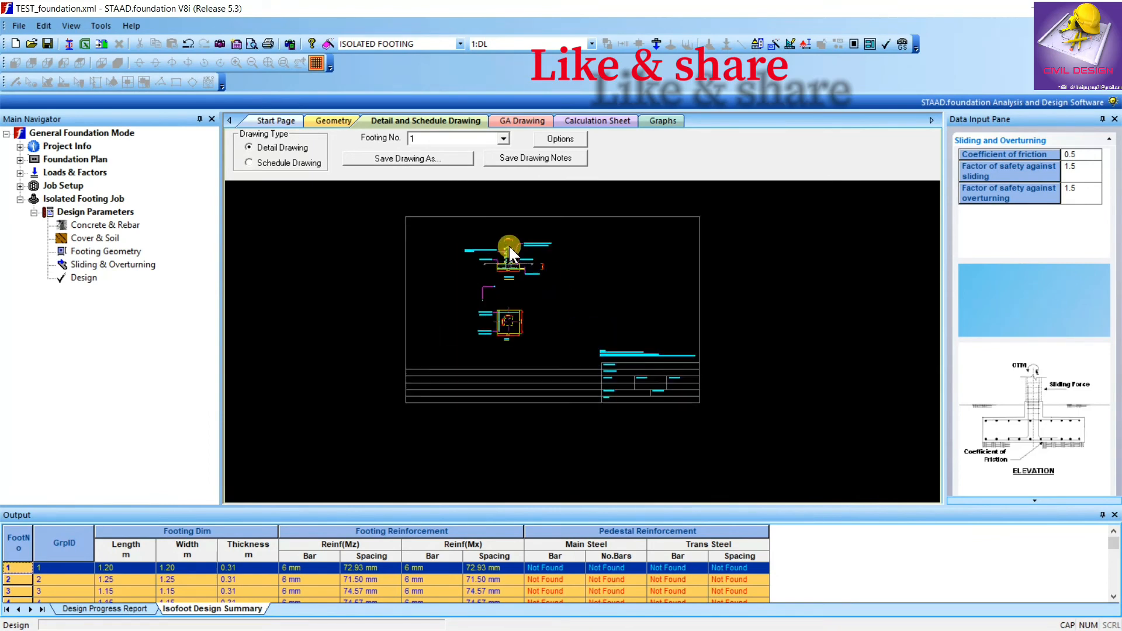
scroll(509, 249, "up", 3)
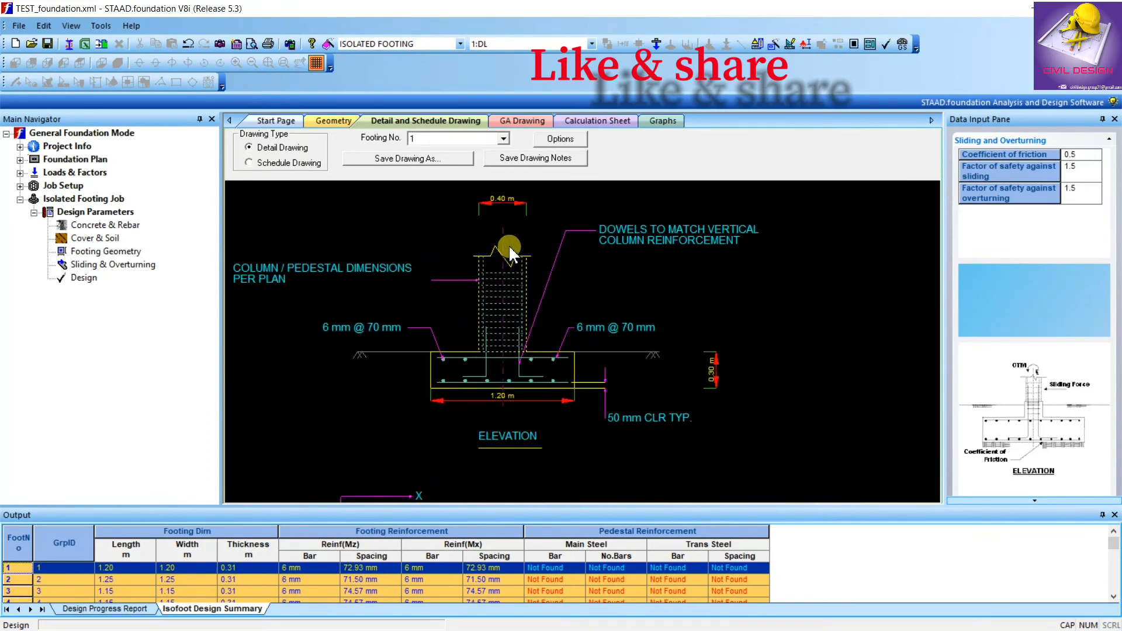
Examine the elevation and plan of footing 1's detail drawing, including the plan dimensions and bottom reinforcement labels.
scroll(514, 247, "down", 1)
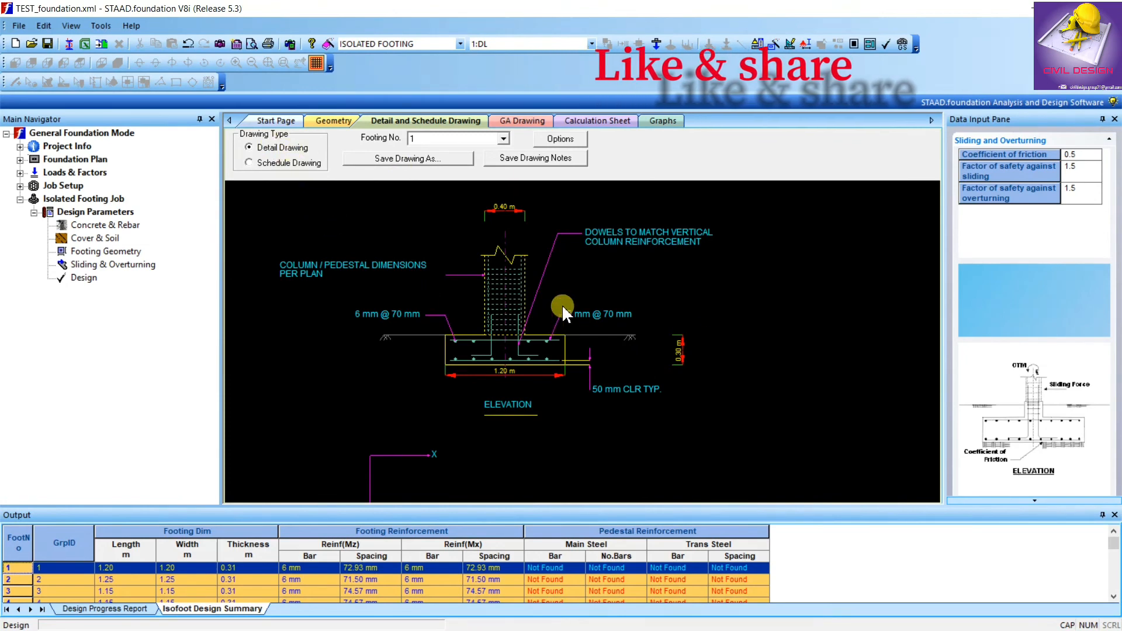
scroll(562, 304, "up", 2)
scroll(562, 293, "down", 5)
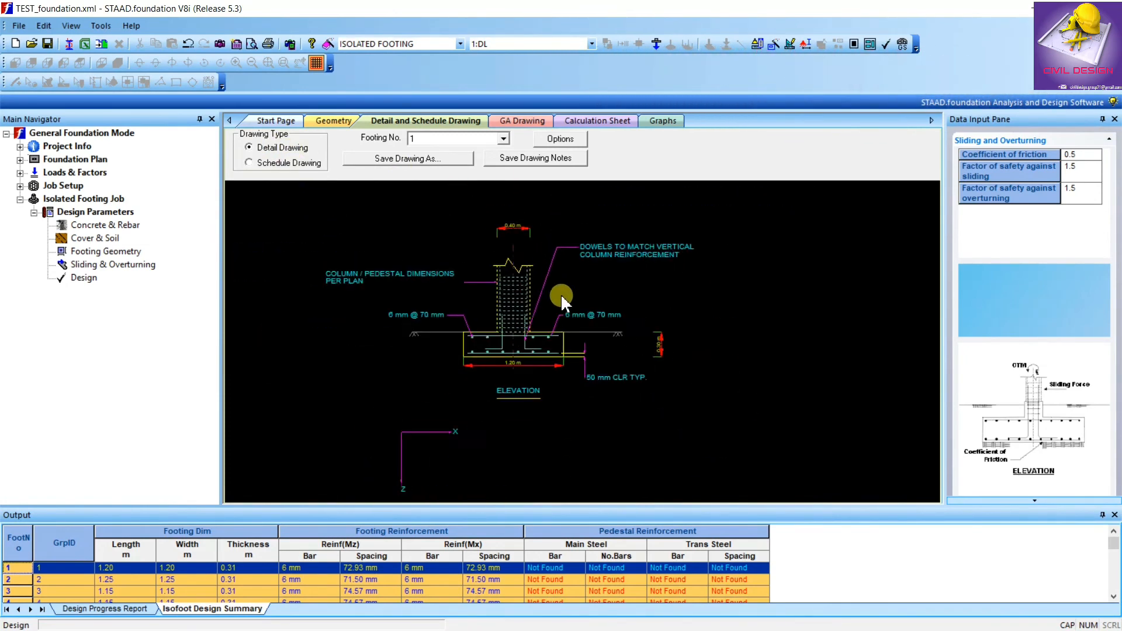
scroll(542, 424, "up", 4)
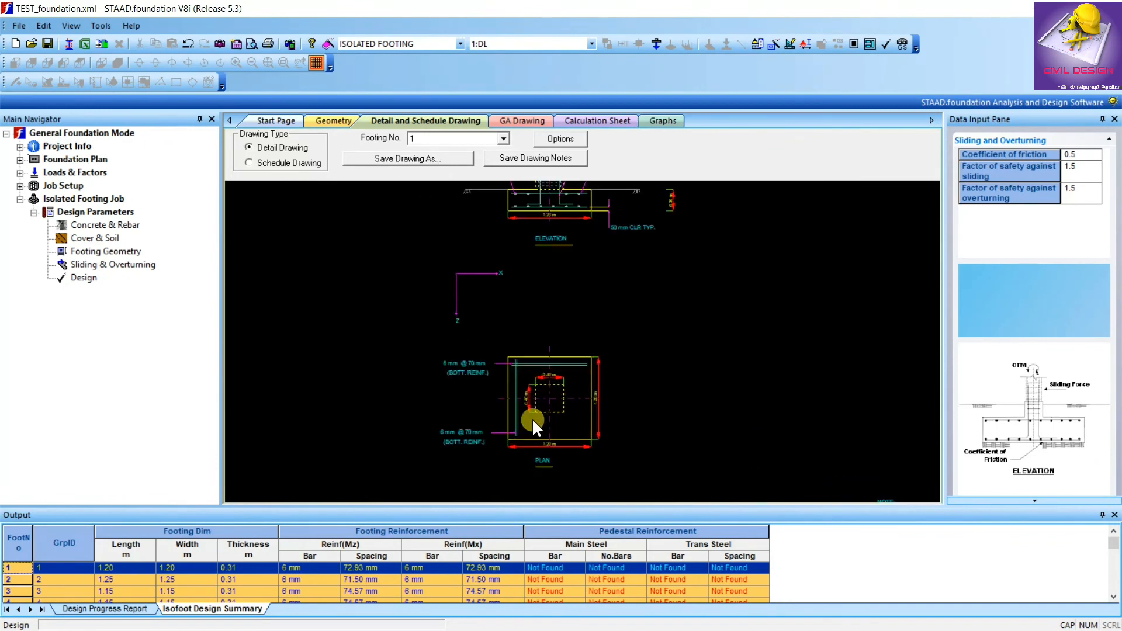
scroll(541, 424, "up", 1)
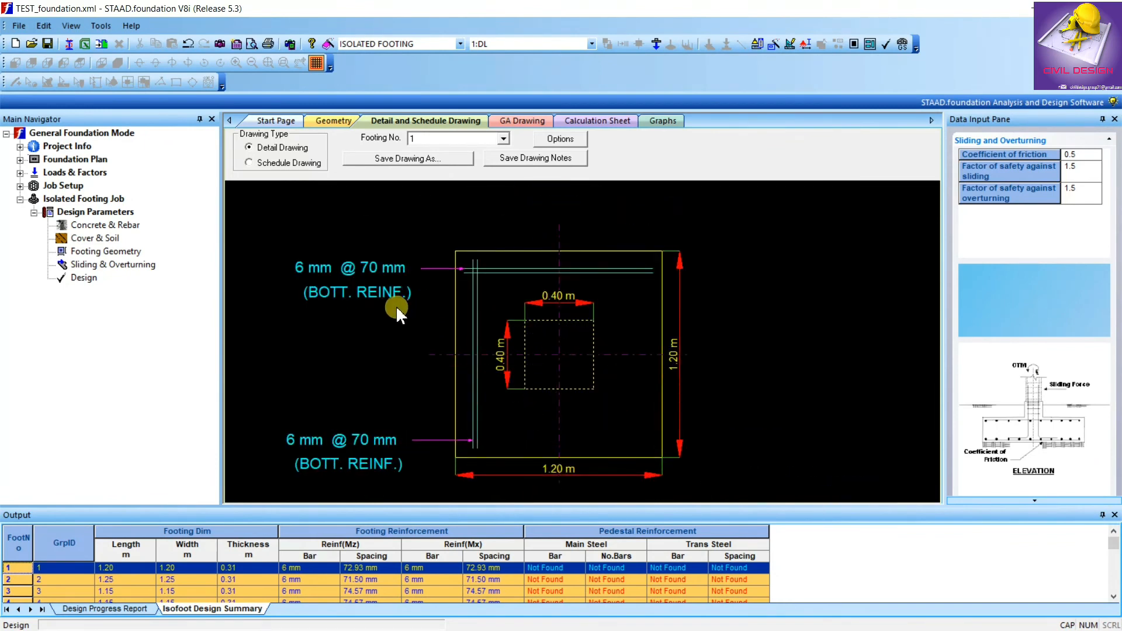
scroll(649, 325, "down", 5)
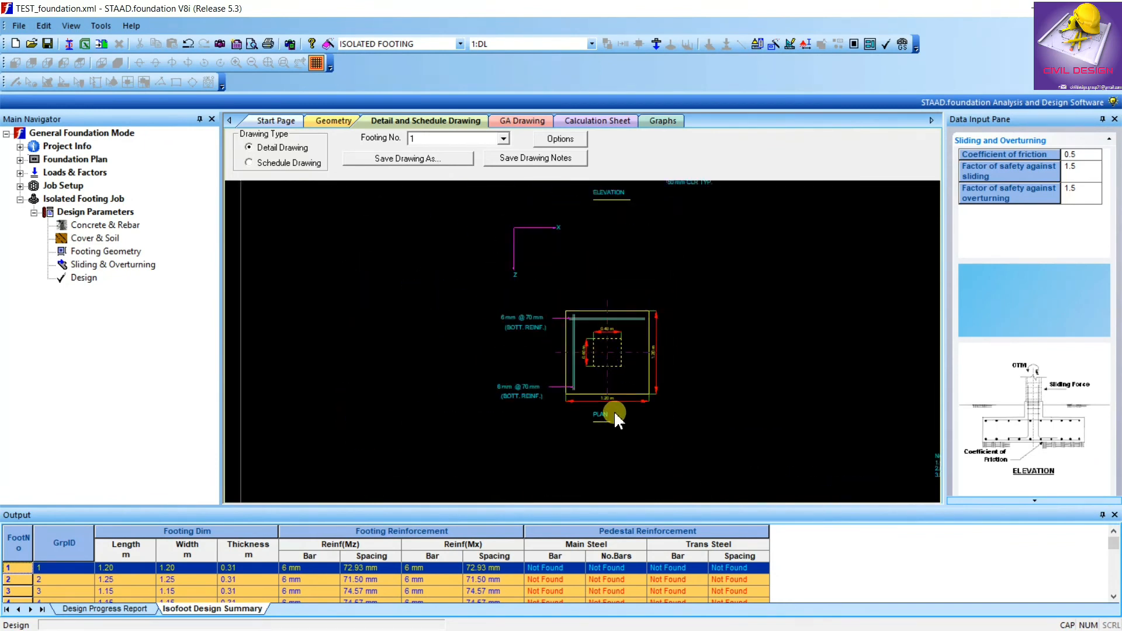
Switch to the schedule drawing and examine the footing schedule's dimensions, cover and reinforcement columns, plus the title block.
left_click(255, 164)
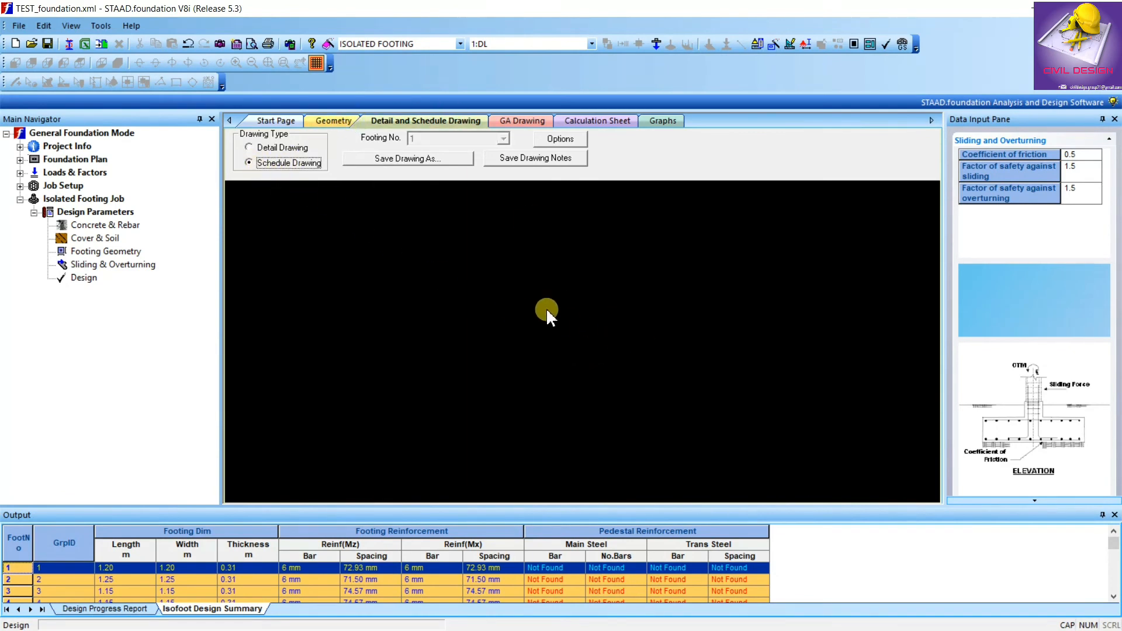
scroll(486, 356, "down", 4)
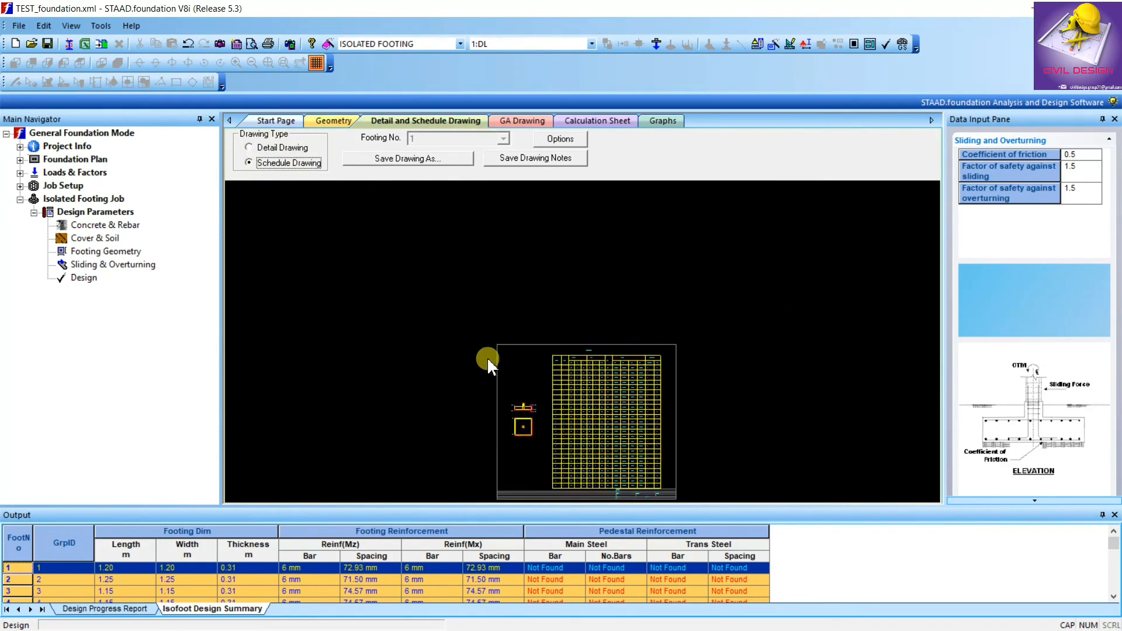
scroll(538, 374, "up", 5)
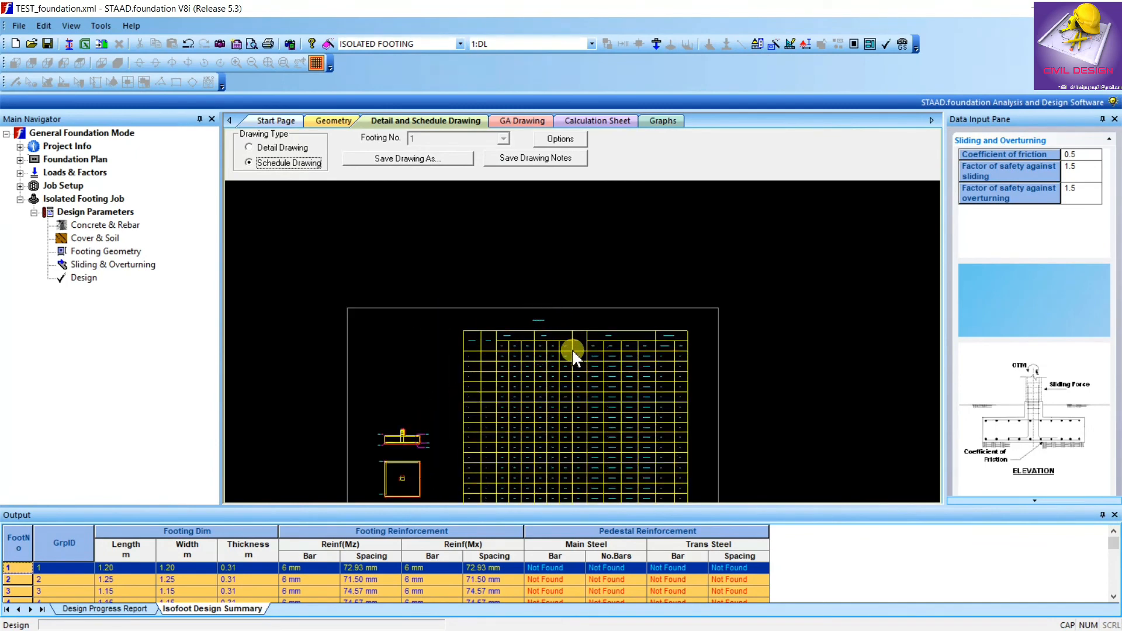
scroll(617, 380, "up", 4)
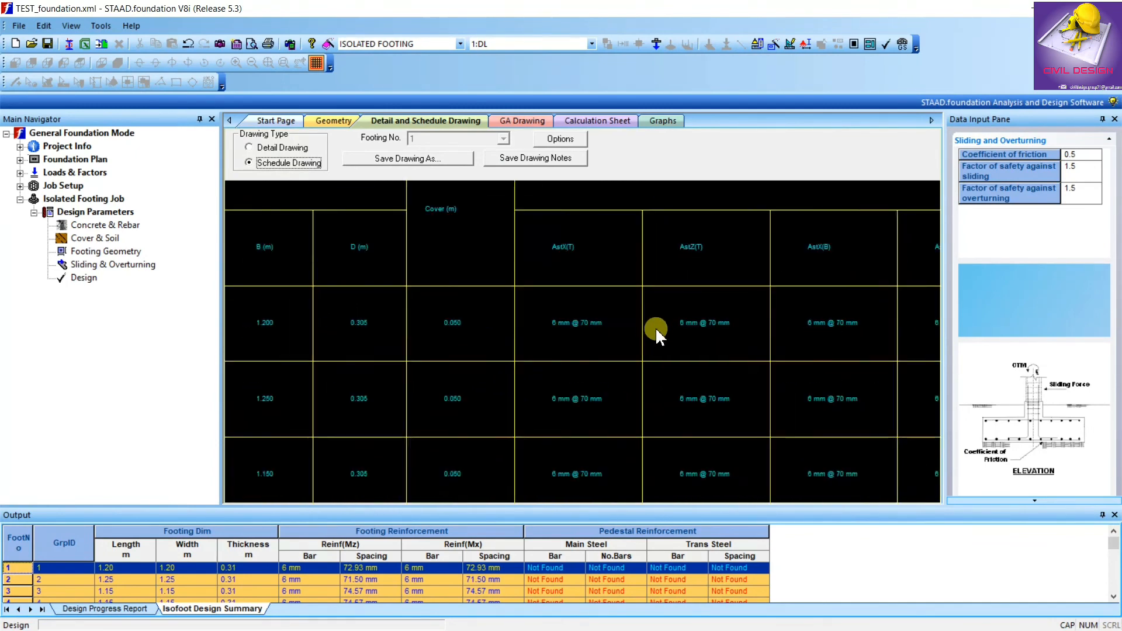
scroll(703, 348, "down", 6)
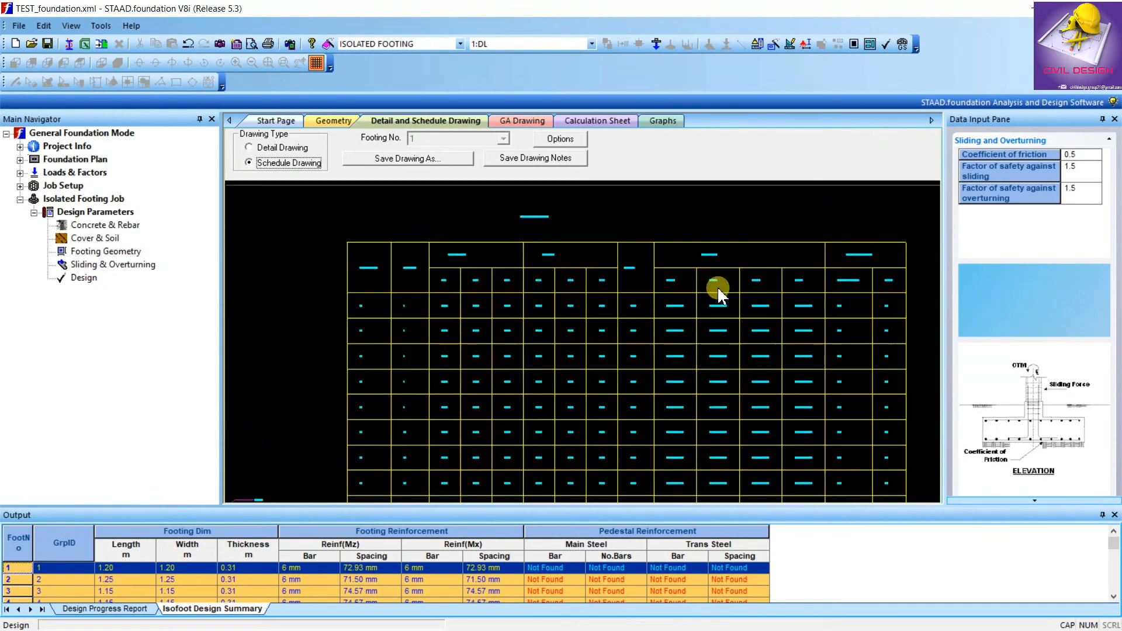
scroll(734, 417, "up", 6)
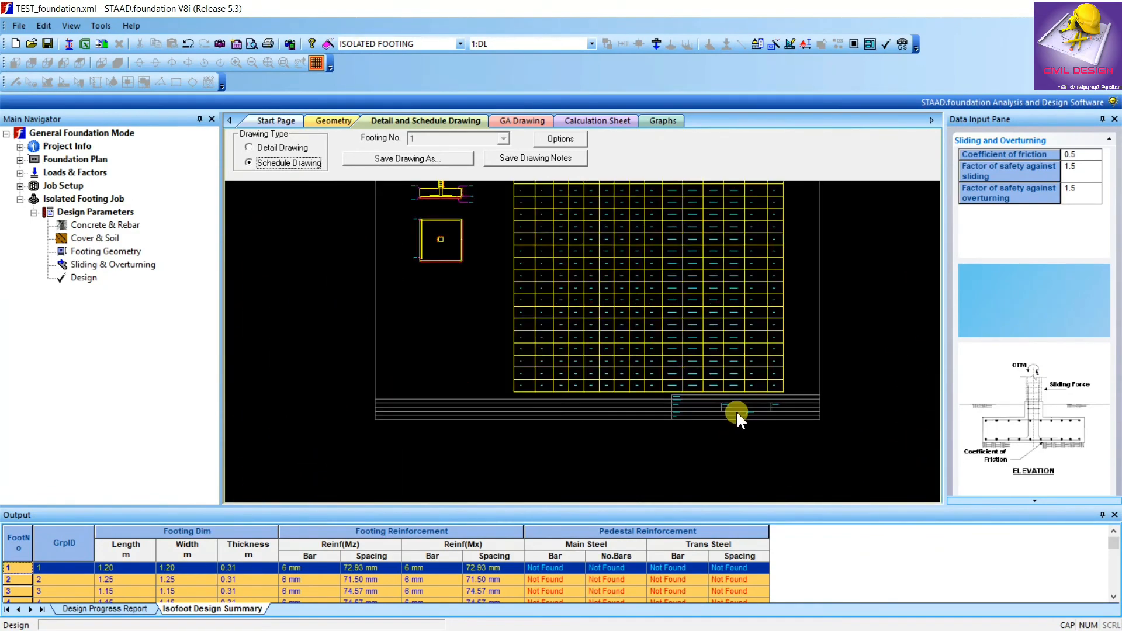
scroll(637, 421, "down", 6)
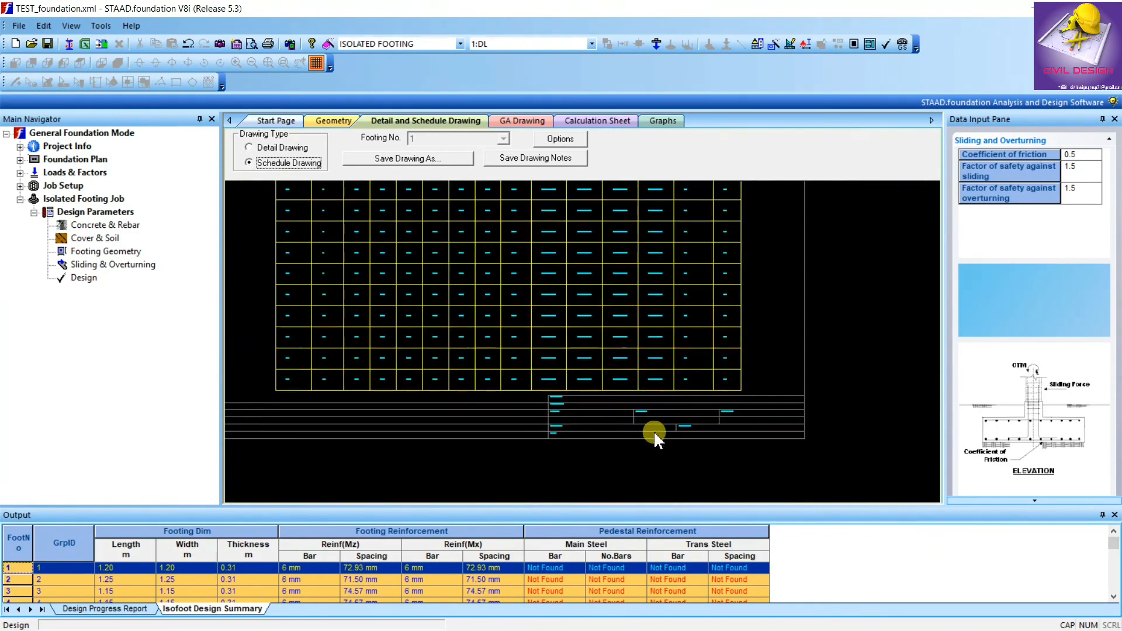
scroll(619, 325, "up", 2)
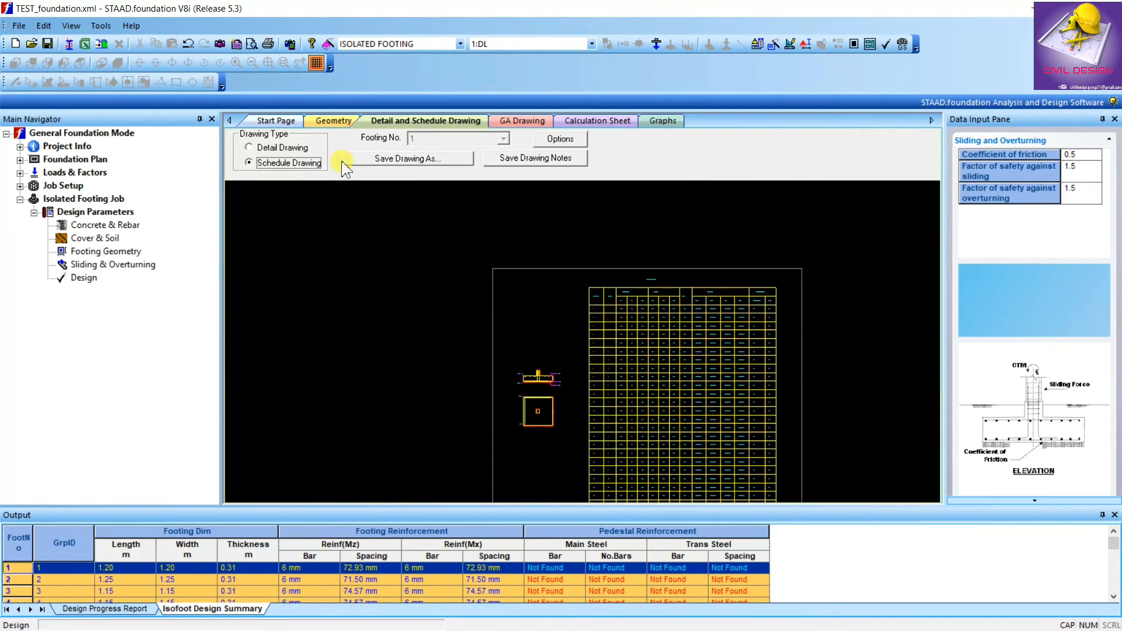
View the save options for the schedule drawing, dismiss them without saving, and return to footing 1's detail drawing.
left_click(417, 165)
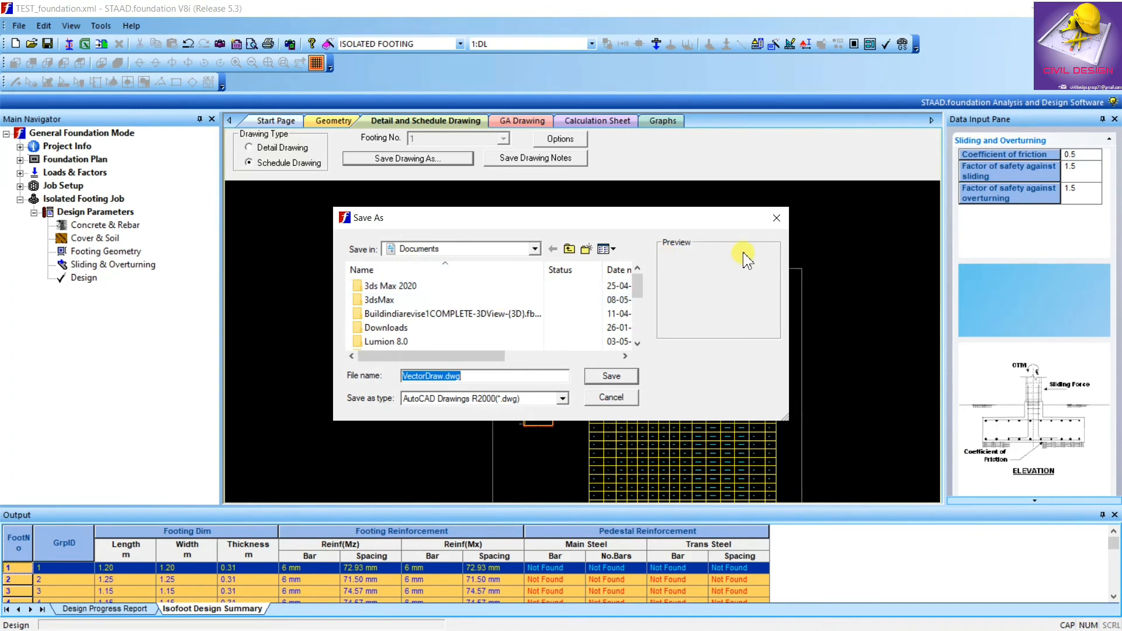
left_click(776, 222)
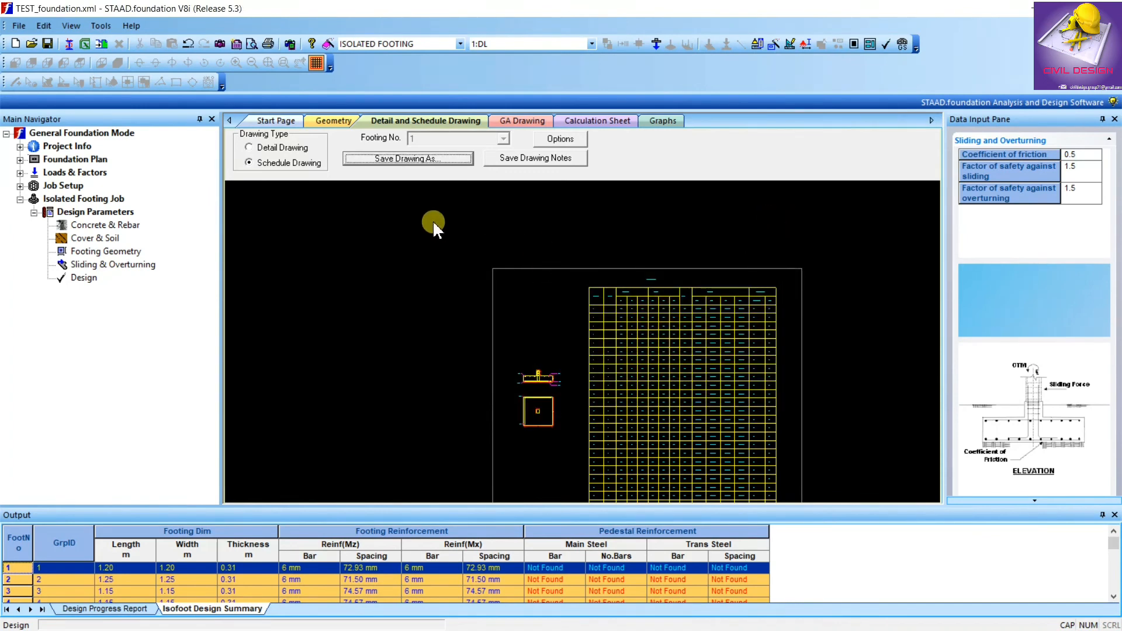
left_click(279, 148)
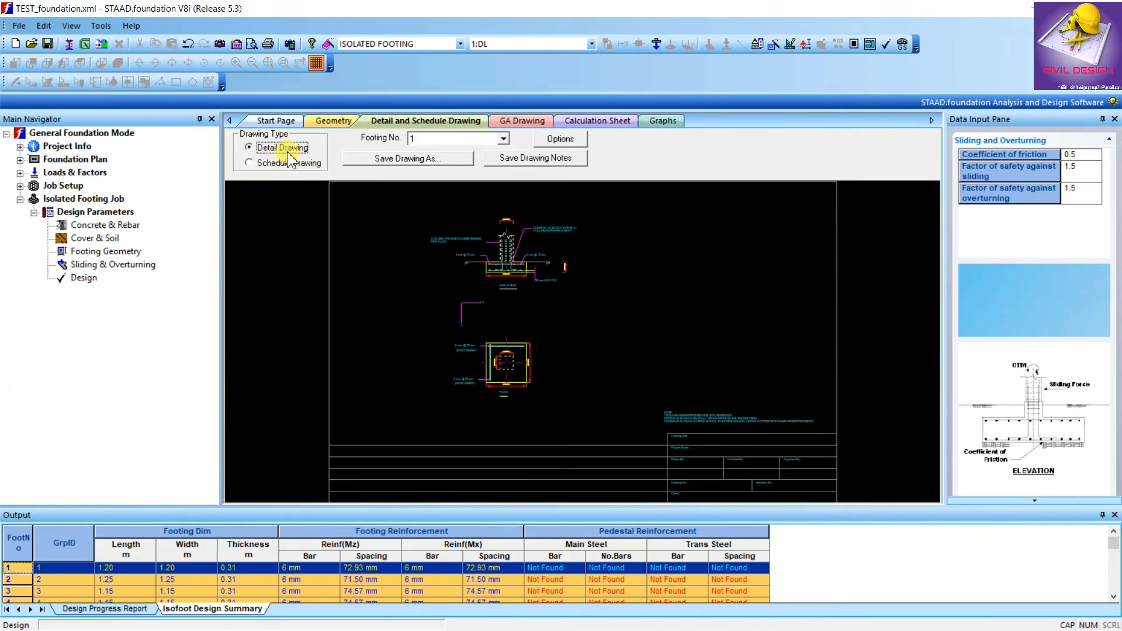
Open the general arrangement drawing and examine the footing layout with its footing marks and column numbers.
left_click(529, 120)
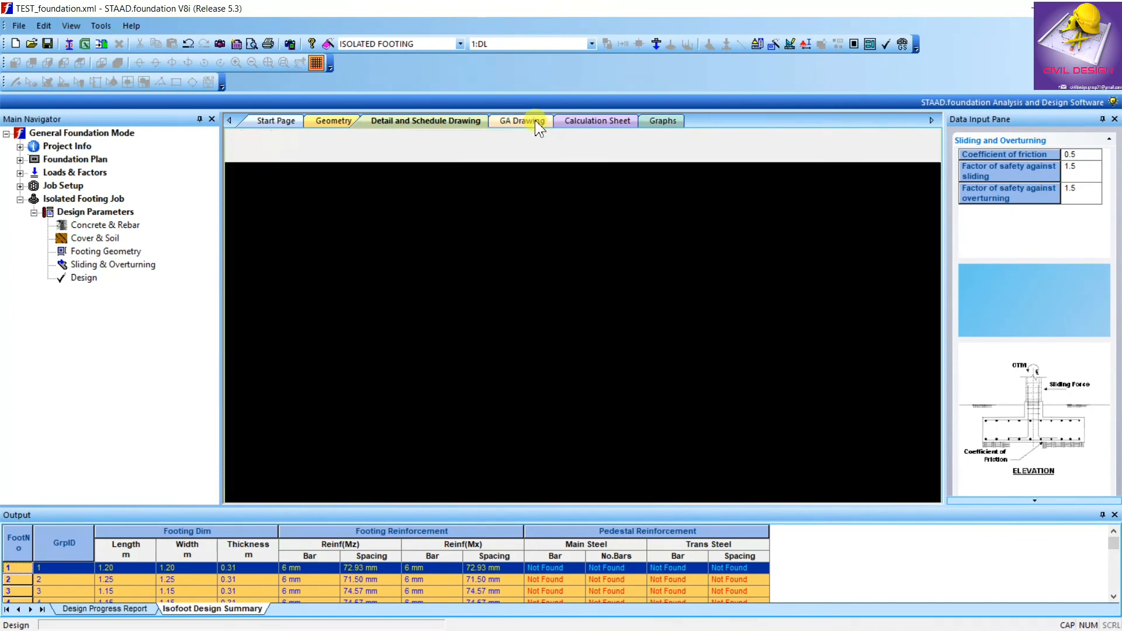
scroll(654, 336, "down", 3)
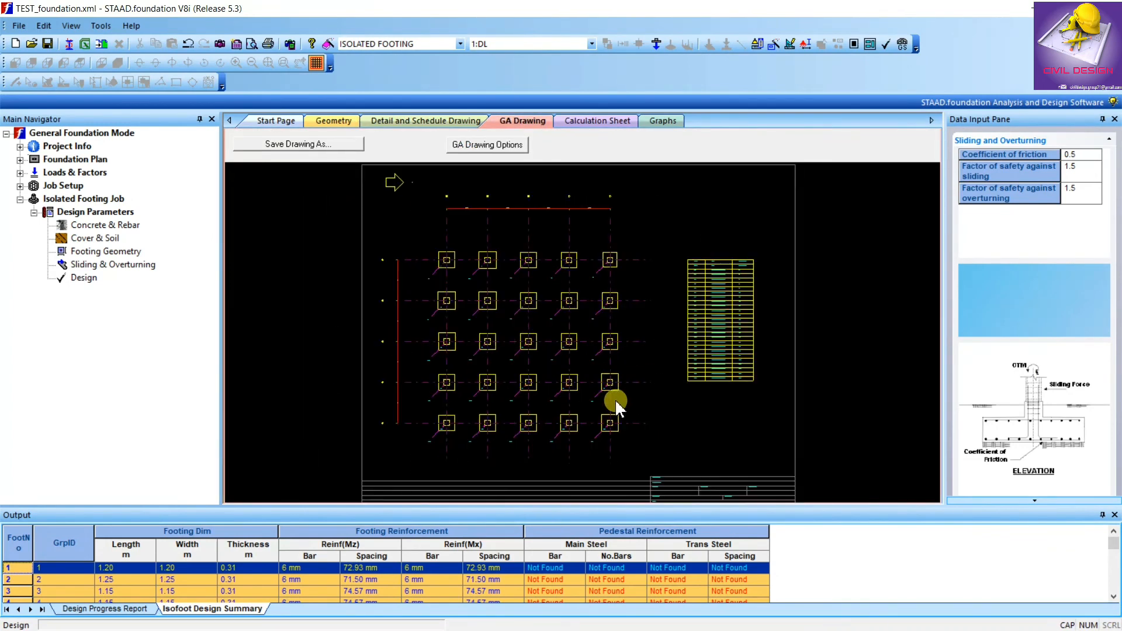
scroll(561, 252, "up", 5)
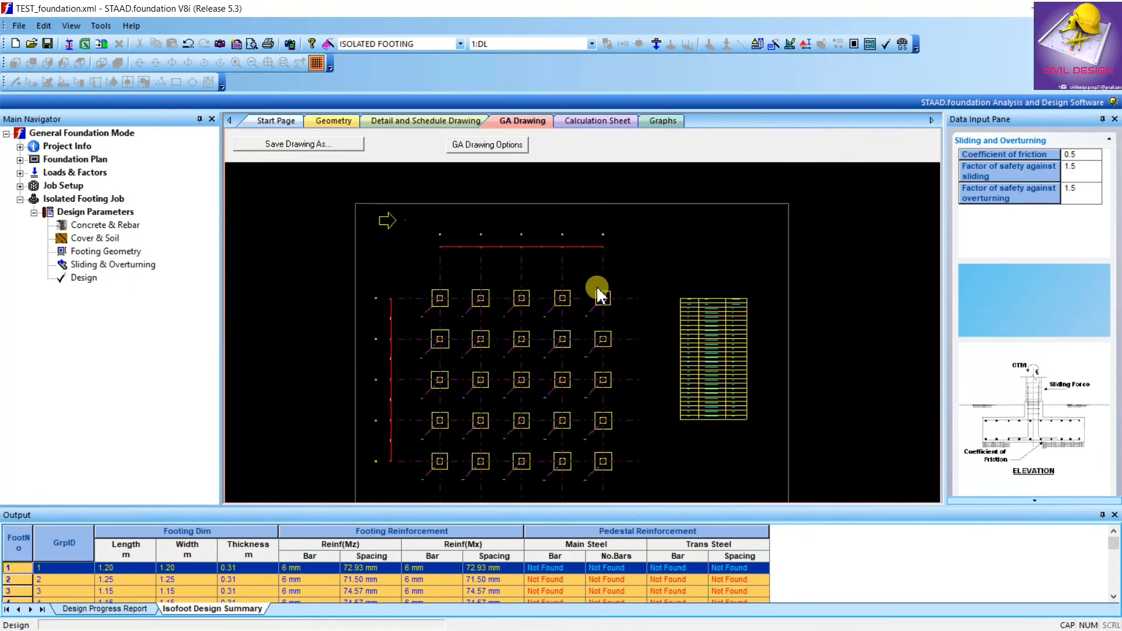
scroll(457, 316, "up", 2)
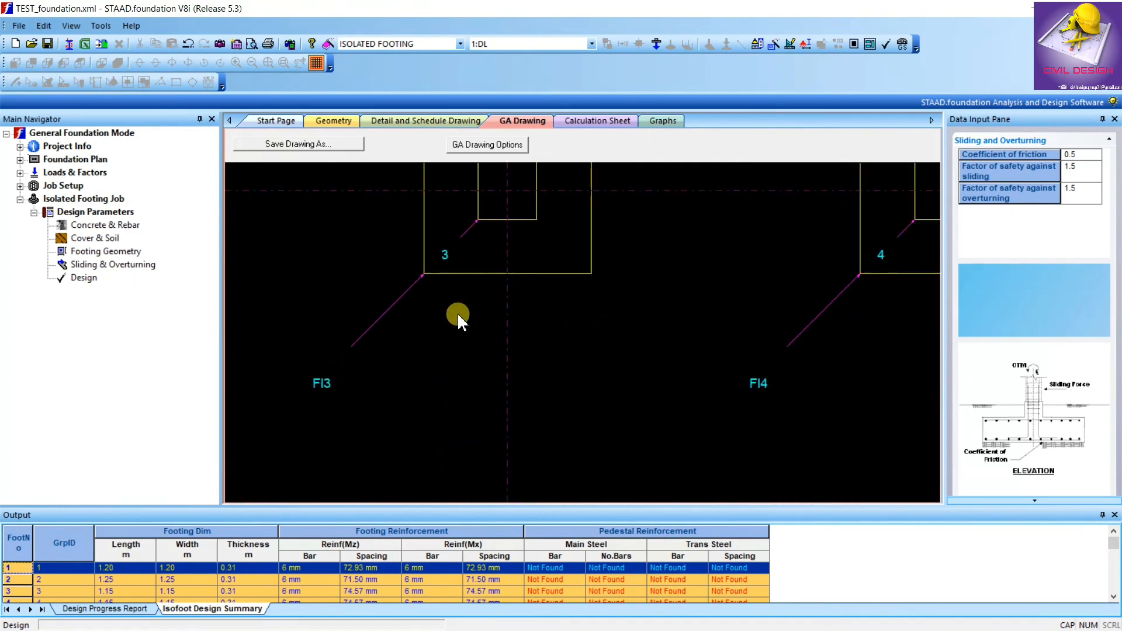
scroll(457, 316, "down", 5)
Examine the general arrangement drawing's table of footing marks, sizes and column numbers.
scroll(684, 307, "up", 6)
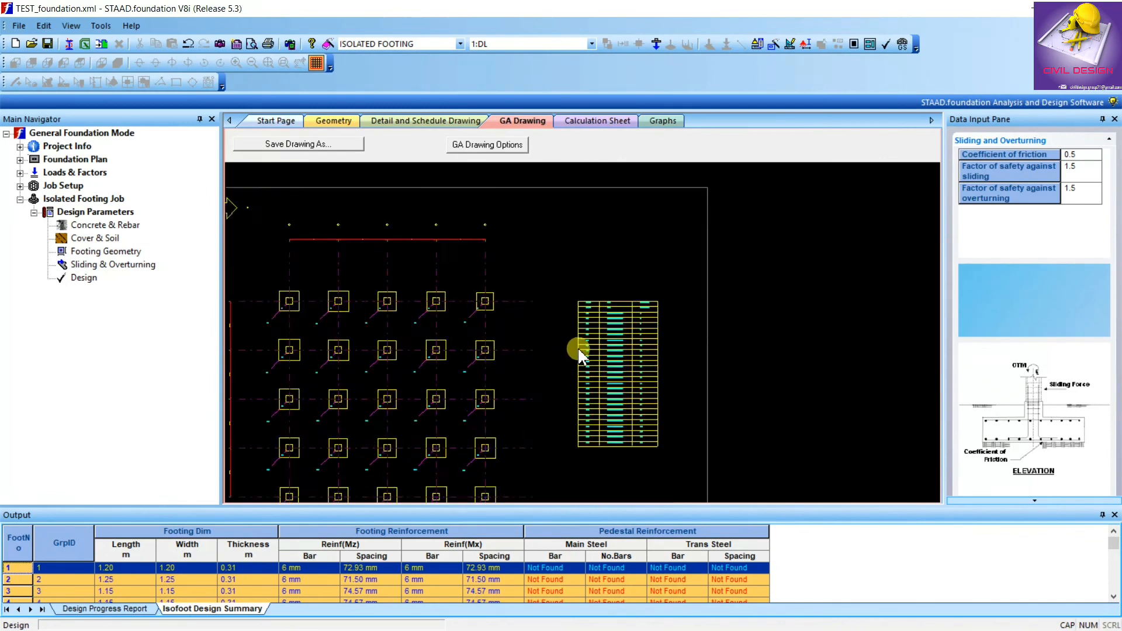
scroll(696, 236, "up", 3)
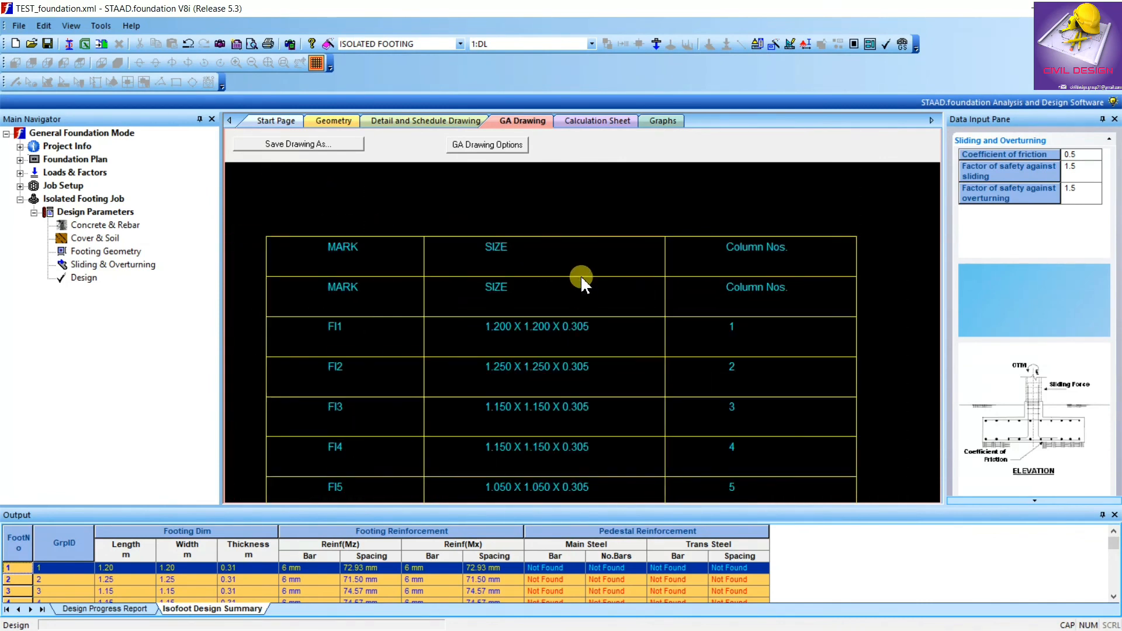
scroll(639, 288, "down", 5)
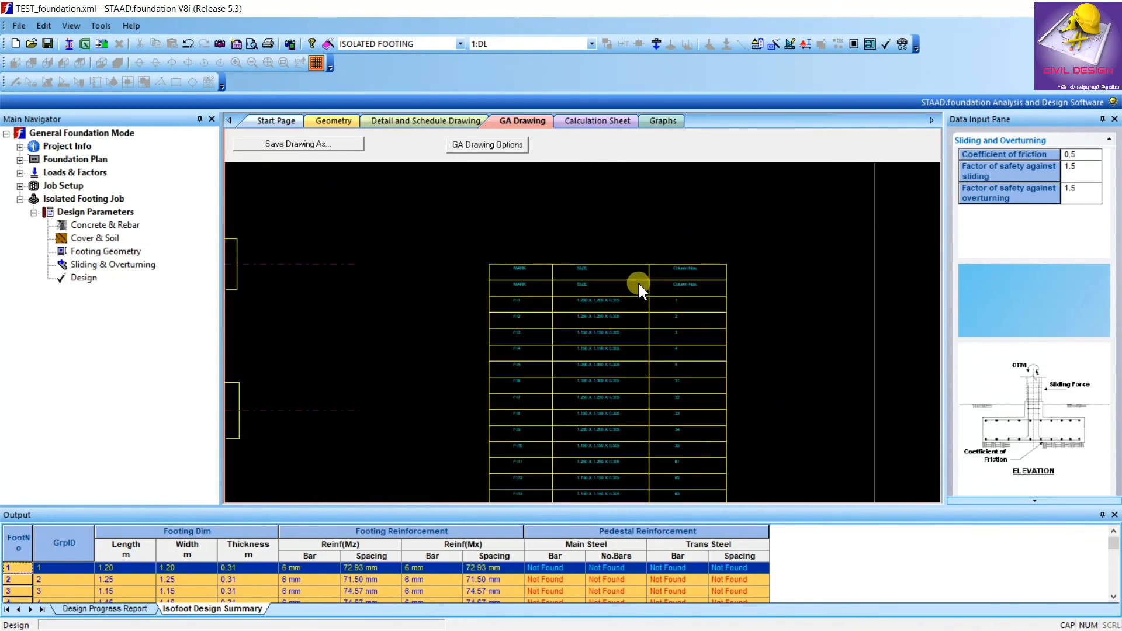
scroll(665, 403, "up", 4)
scroll(571, 394, "down", 3)
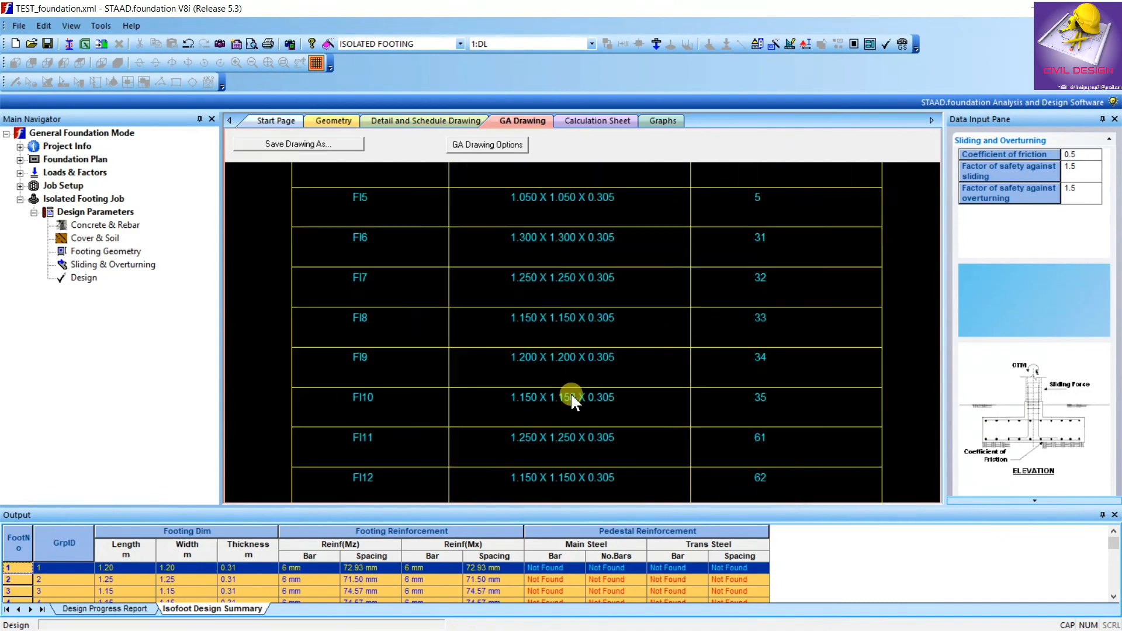
scroll(665, 389, "down", 5)
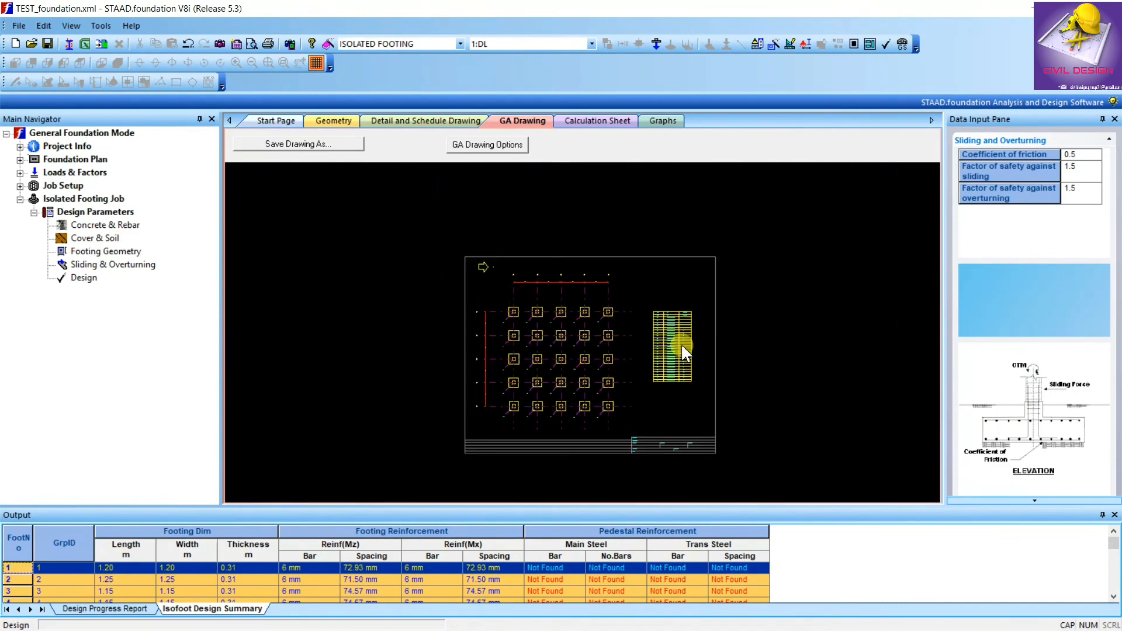
Open the calculation sheet and look through the isolated footing sketches and design calculations.
left_click(581, 124)
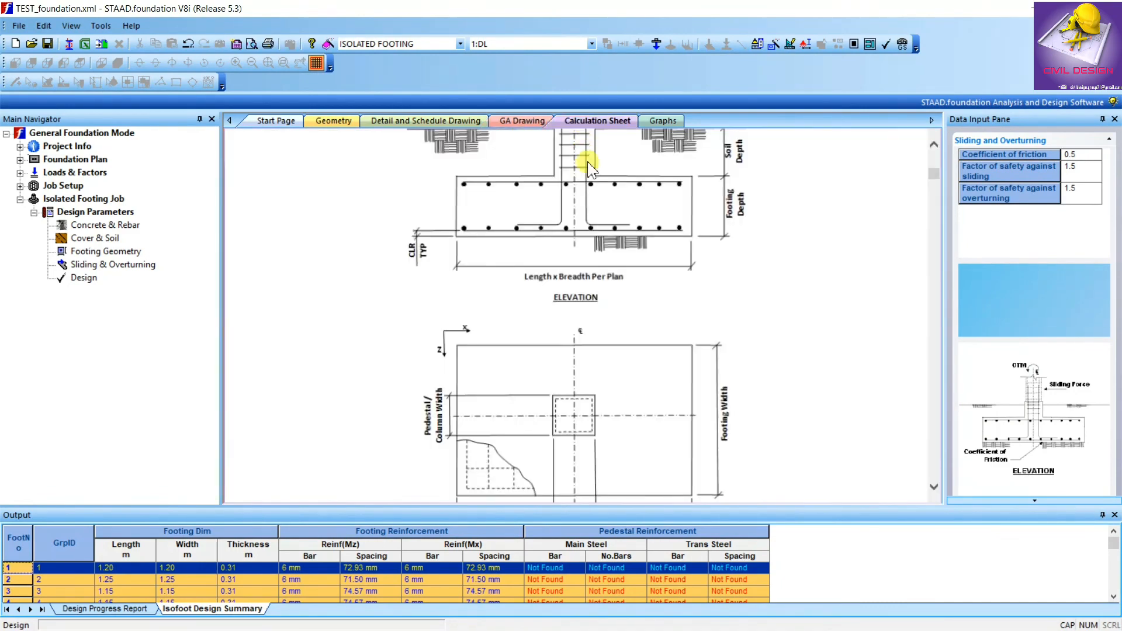
scroll(614, 161, "down", 10)
scroll(643, 166, "up", 3)
Open the graph drawing options, set the graph color to dark red, and refresh the graph.
left_click(660, 121)
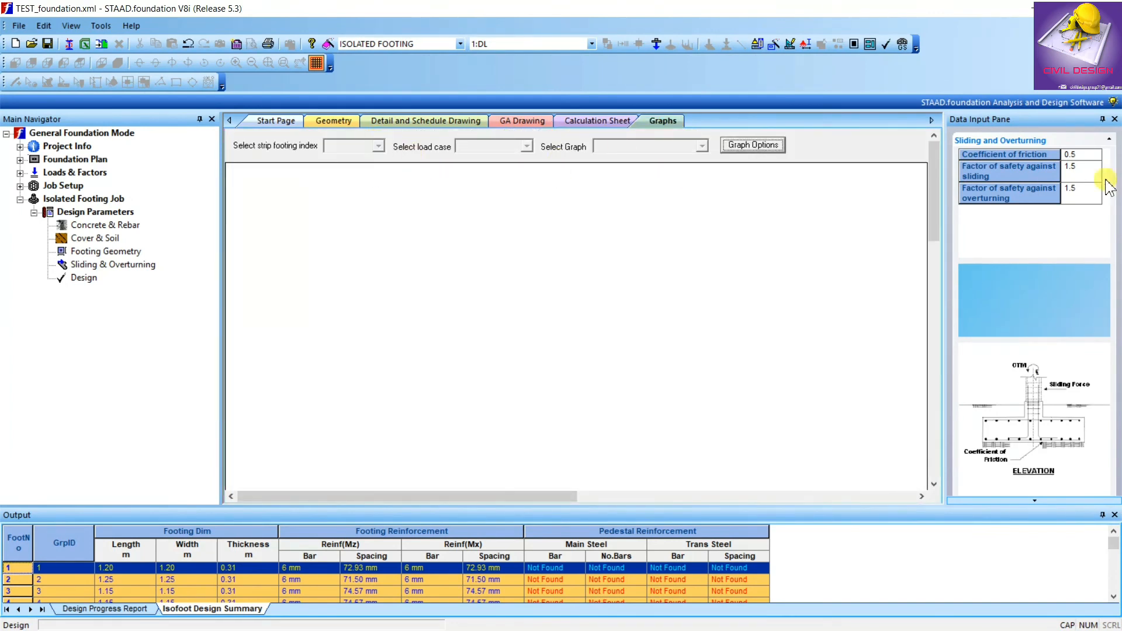
left_click(753, 145)
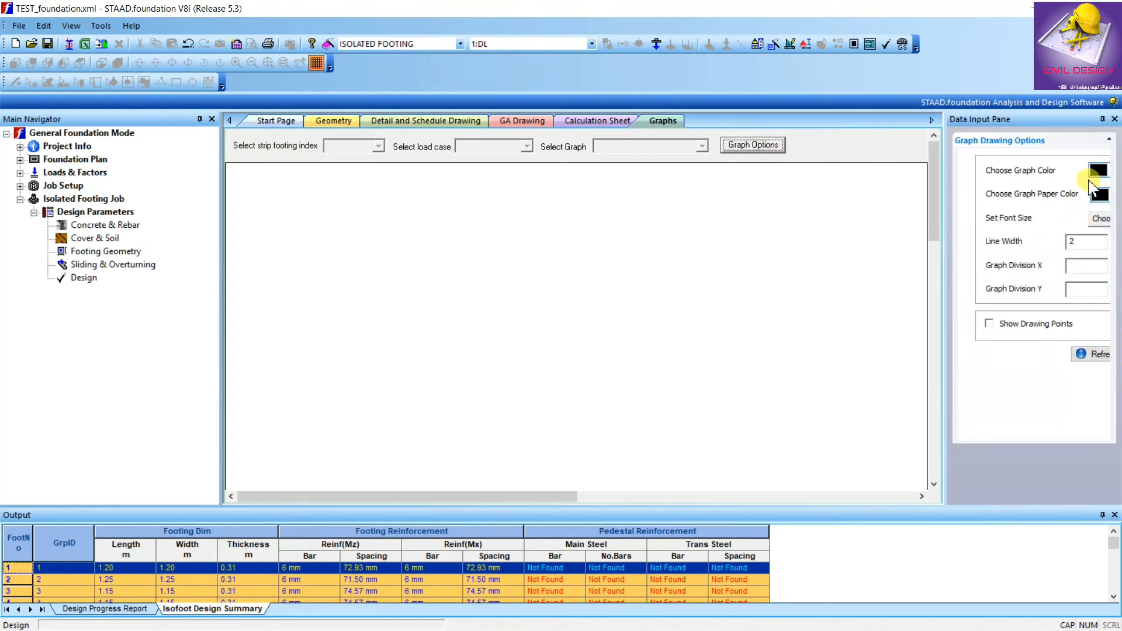
left_click(1098, 171)
left_click(1085, 190)
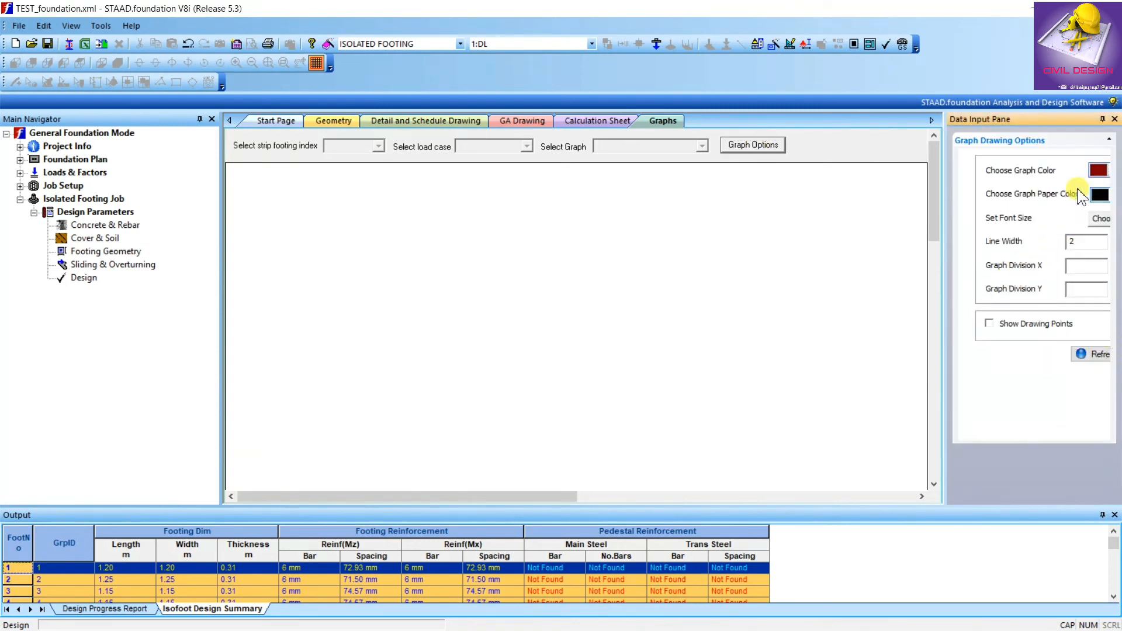
left_click(1091, 354)
Turn on the display of drawing points for the graph and accept the Regular font style at size 10.
left_click(989, 325)
left_click(989, 323)
left_click(1092, 221)
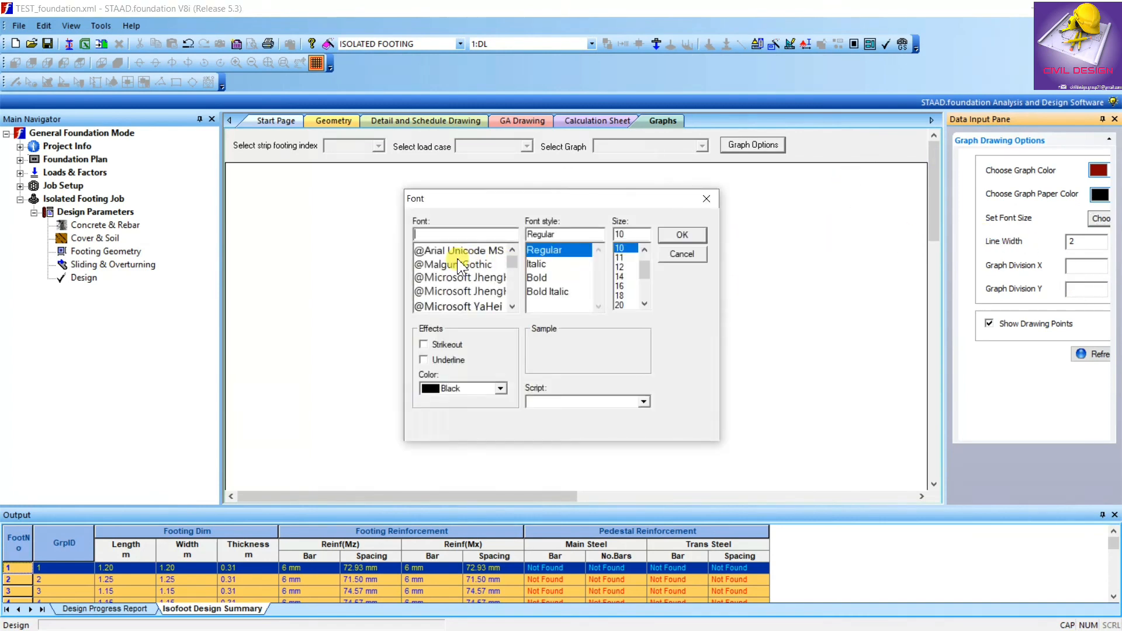
left_click(677, 235)
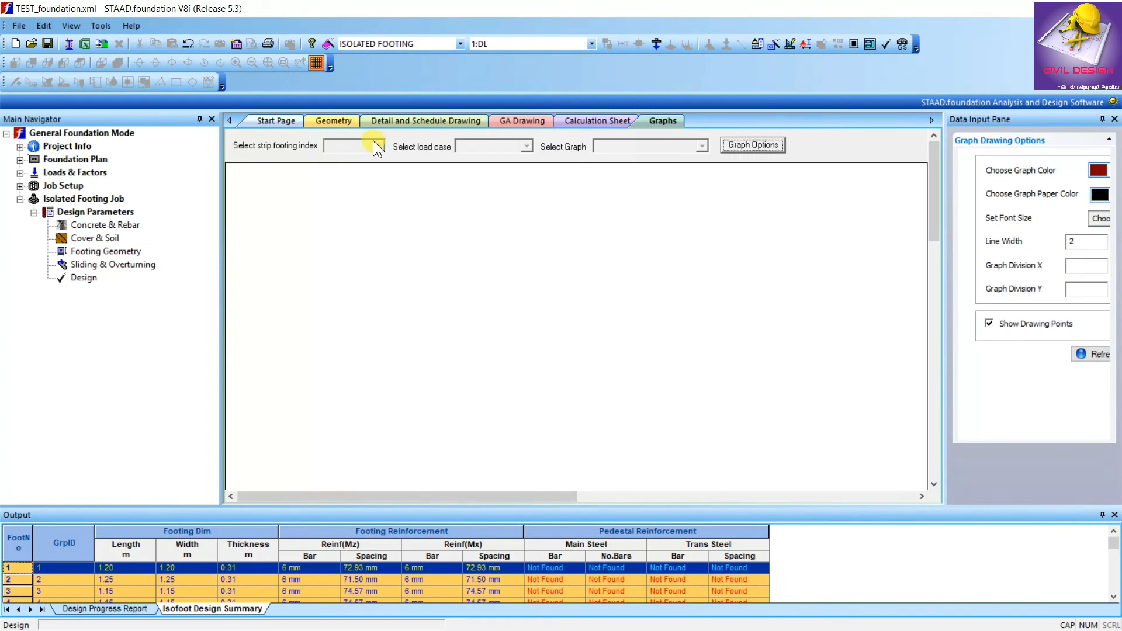
left_click(1078, 266)
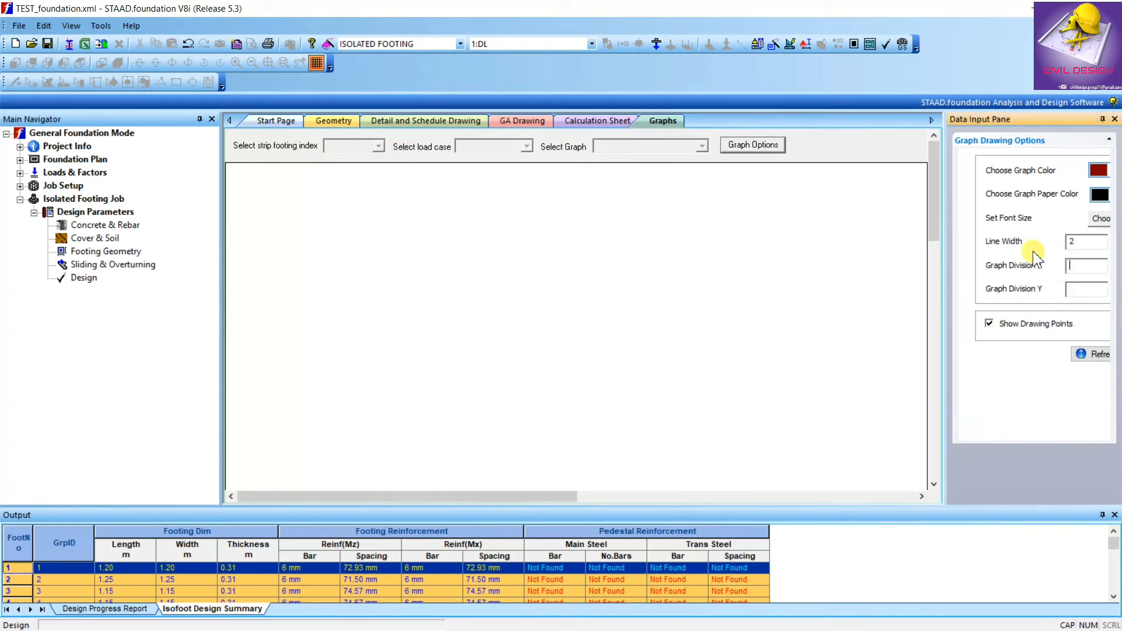
Revisit the calculation sheet and the general arrangement drawing, and return to the detail drawing of footing 1.
left_click(590, 121)
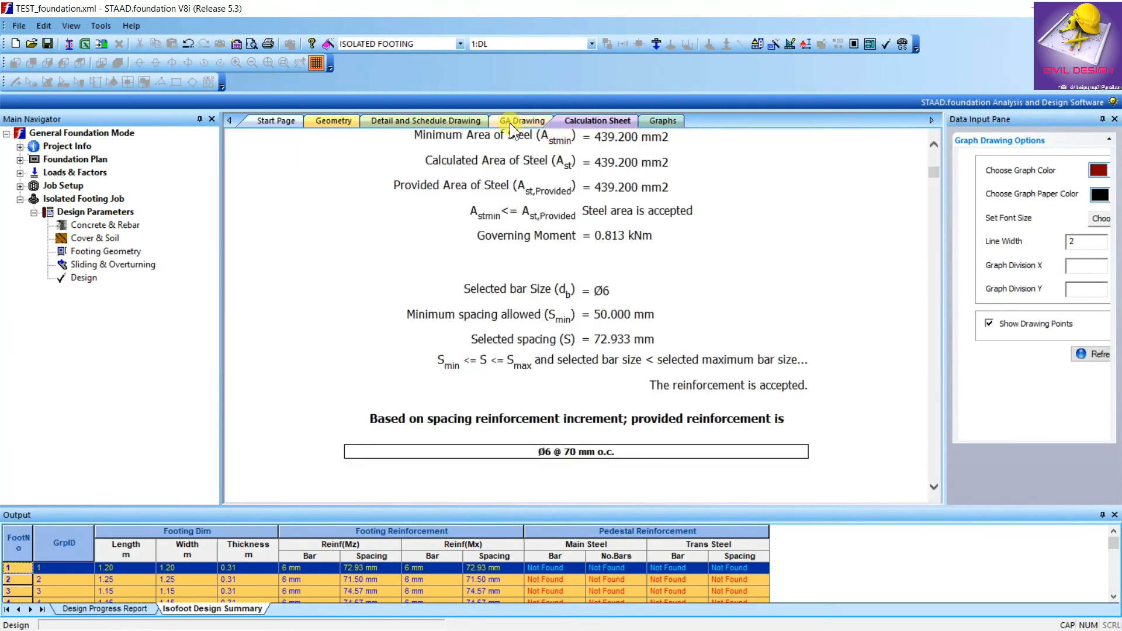
left_click(514, 121)
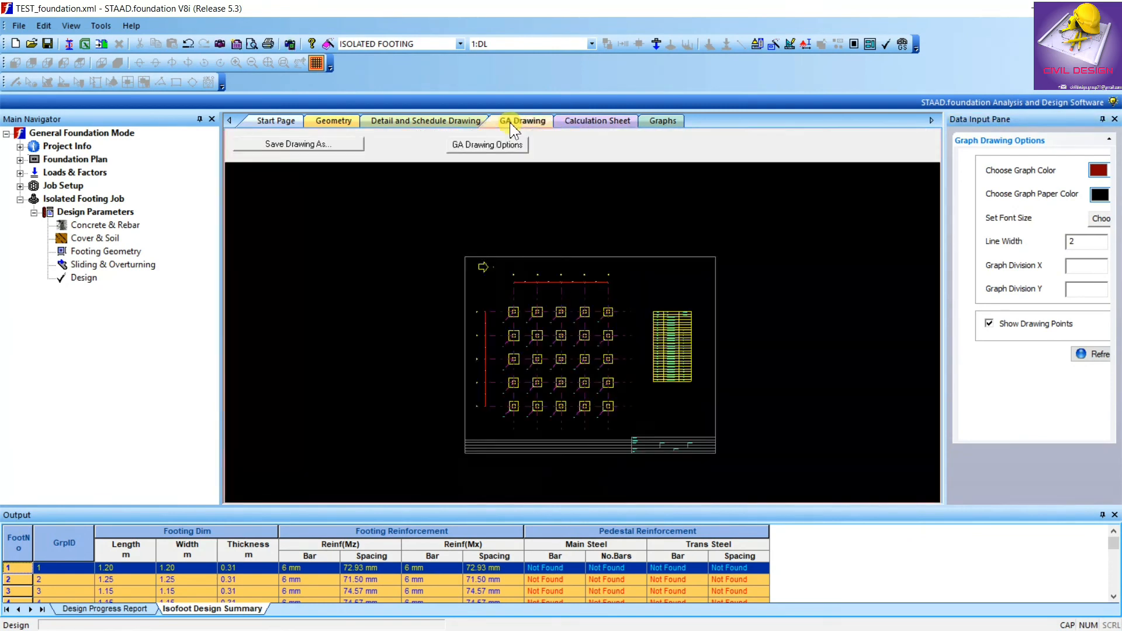
left_click(456, 122)
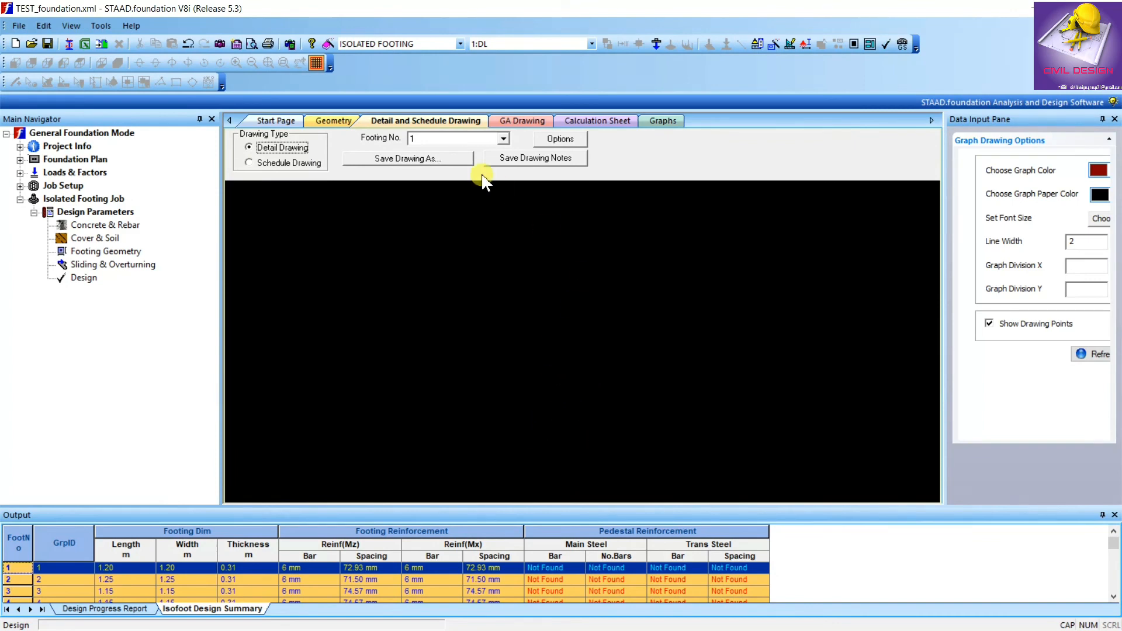
Check the schedule drawing, return to the detail drawing of footing 1, and examine its elevation with dimensions and reinforcement.
left_click(278, 164)
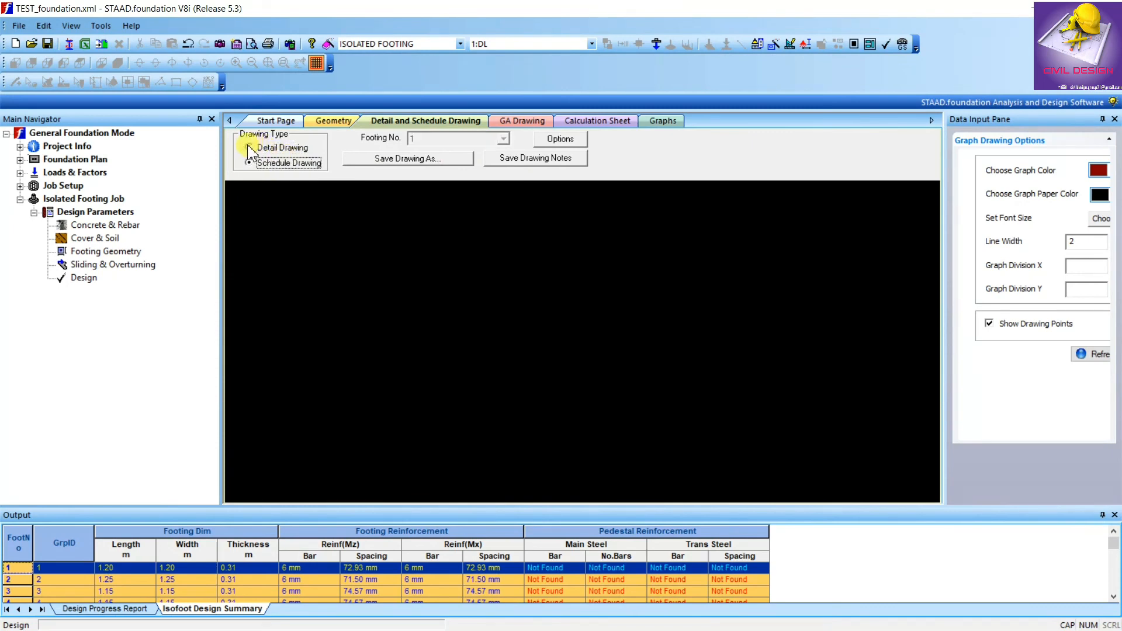
left_click(262, 149)
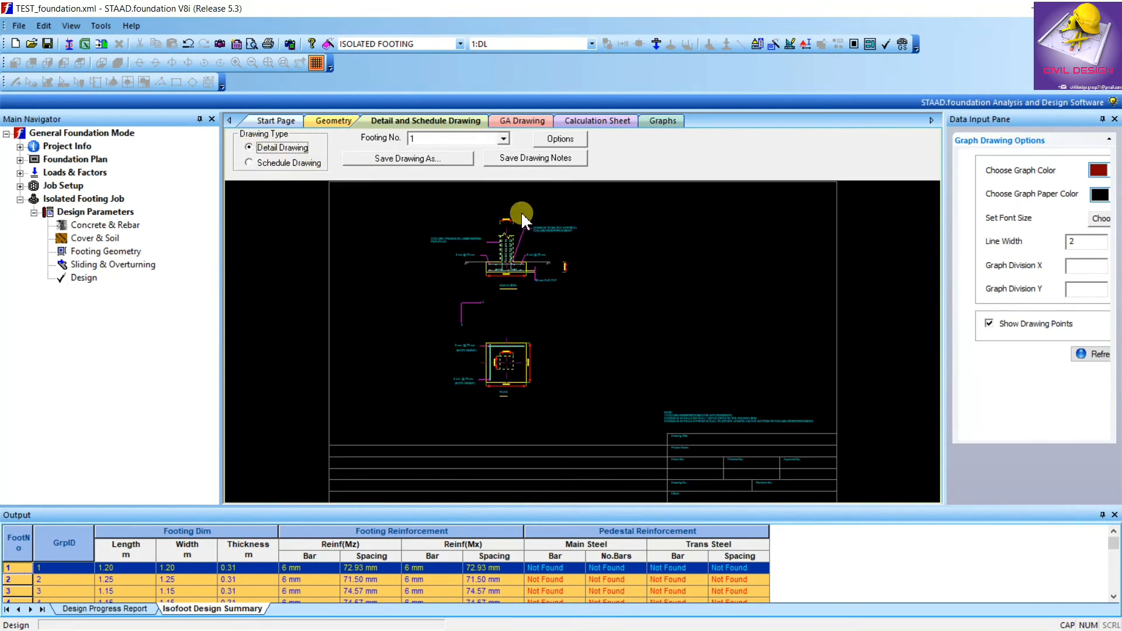
scroll(435, 232, "down", 4)
scroll(476, 379, "up", 4)
scroll(477, 378, "down", 4)
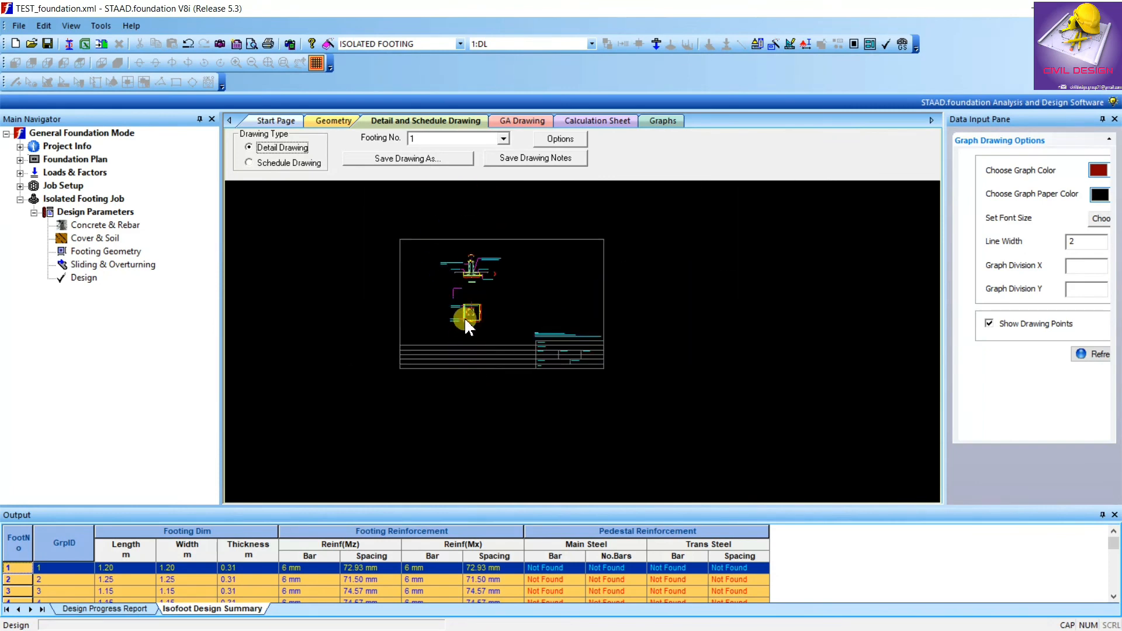
scroll(466, 257, "up", 8)
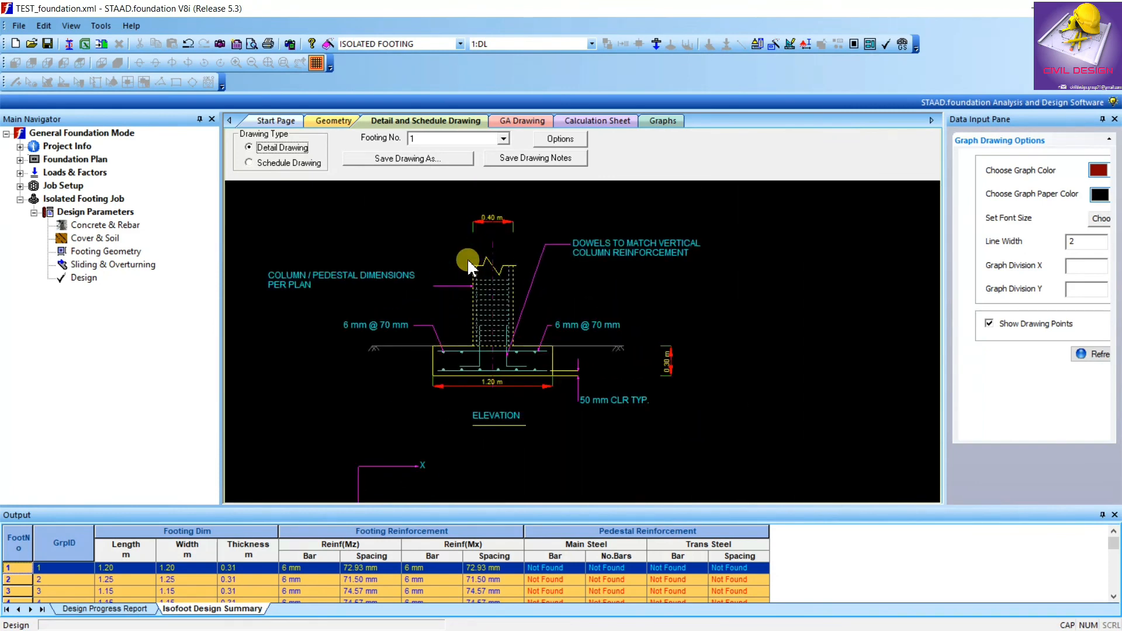
middle_click_drag(637, 302, 654, 295)
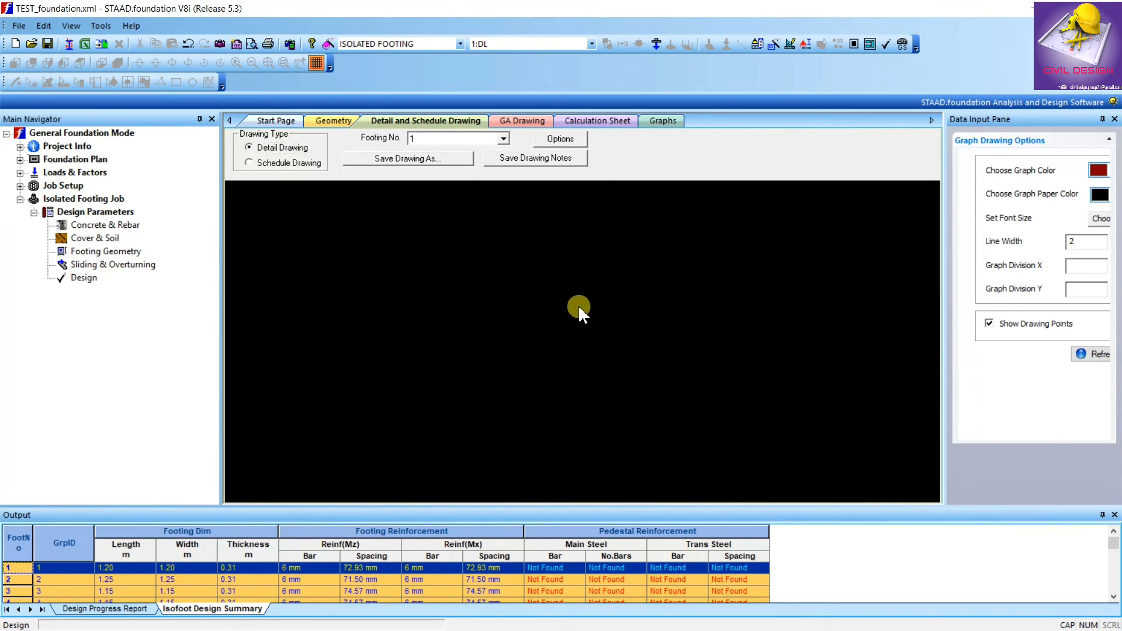
scroll(571, 315, "down", 2)
scroll(555, 296, "up", 2)
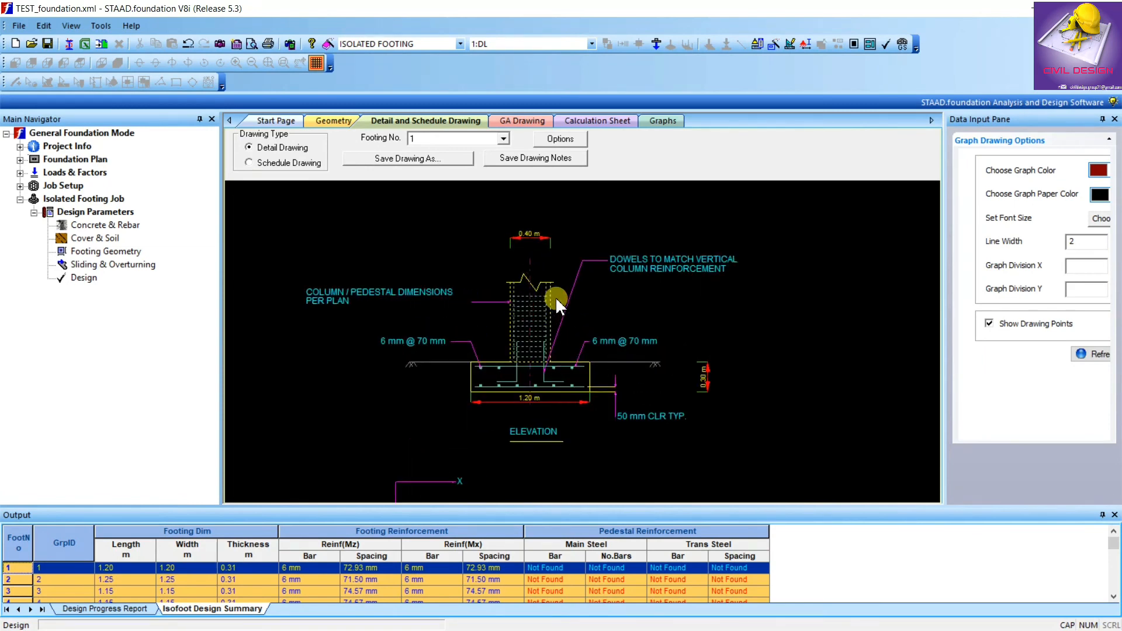
scroll(555, 296, "up", 1)
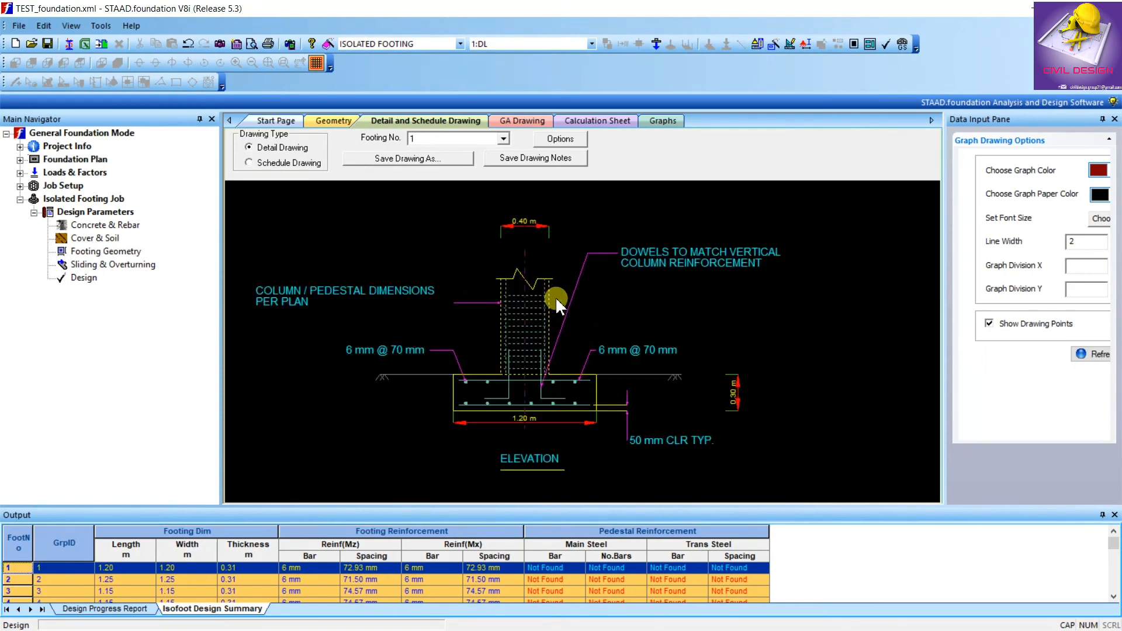